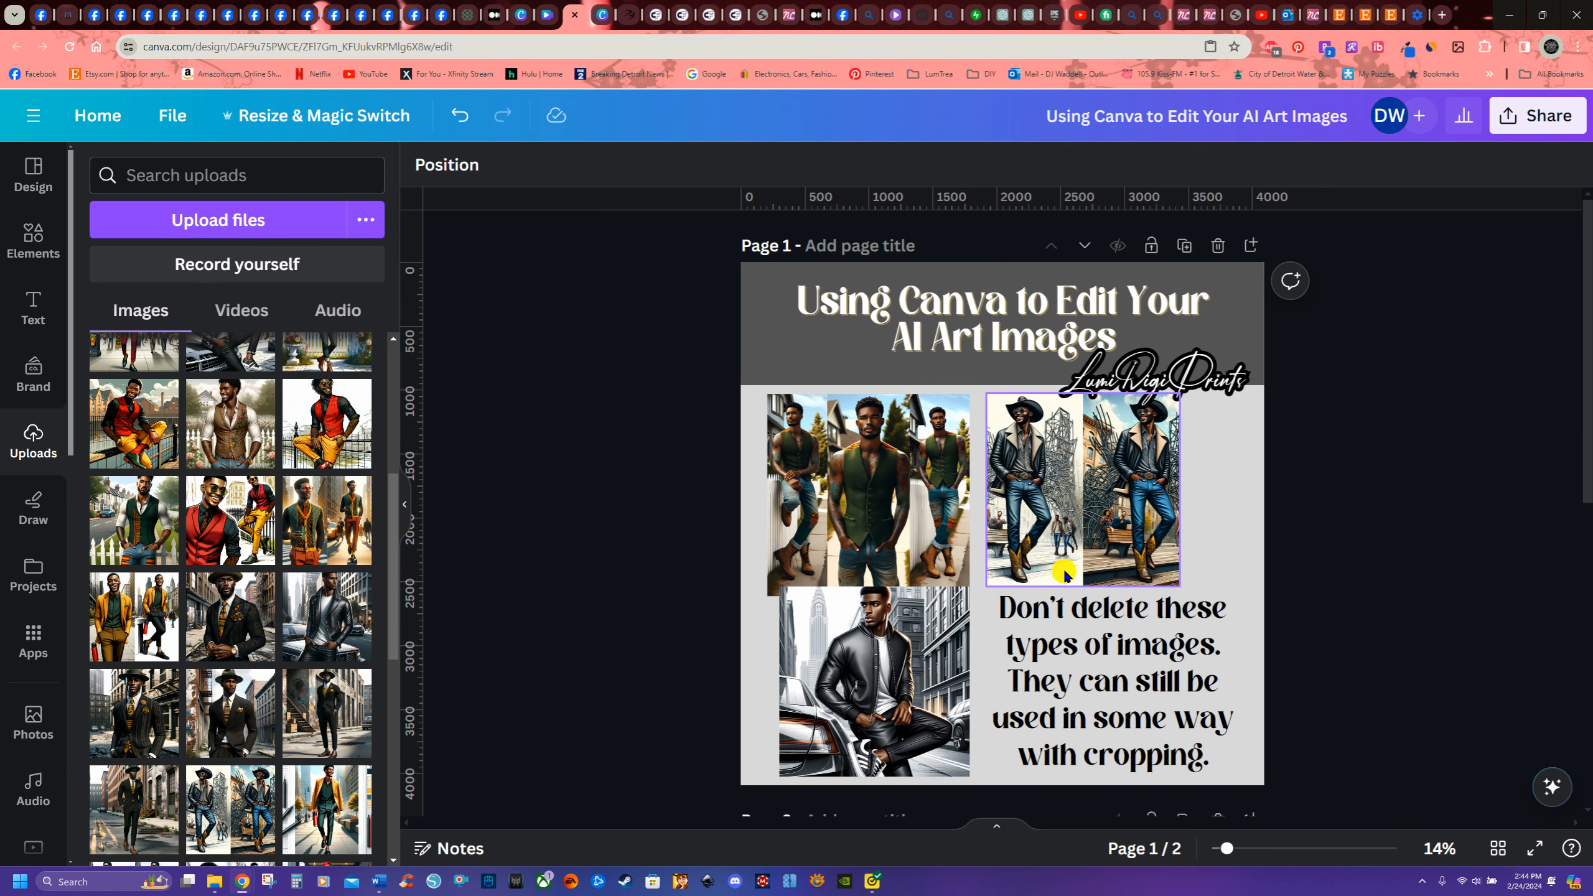
scroll(906, 700, down, 2)
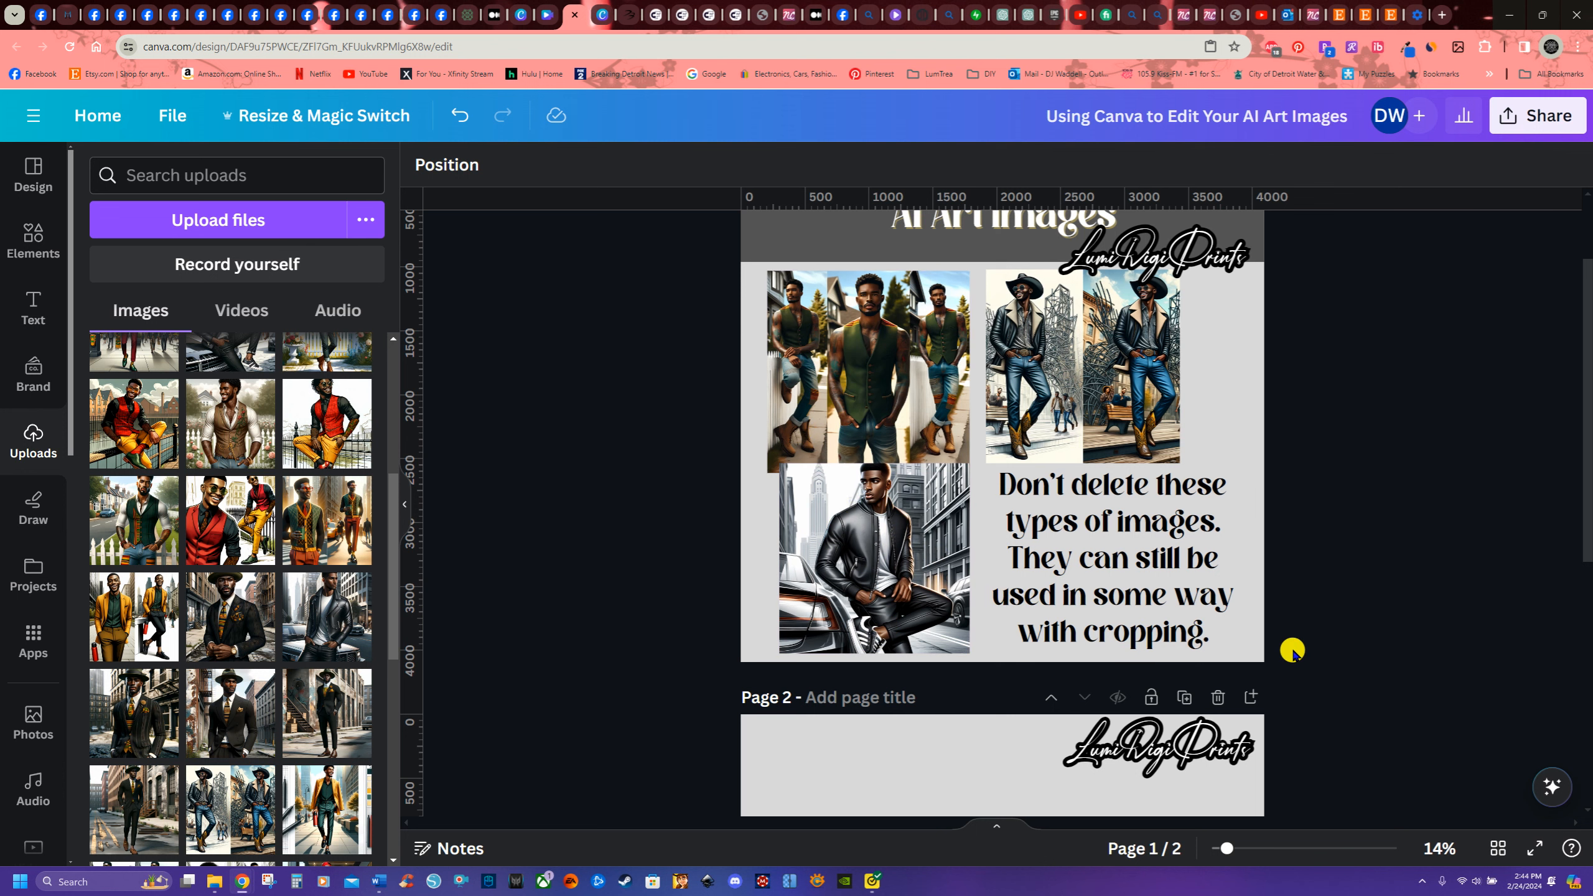
scroll(1290, 648, down, 2)
scroll(1339, 674, up, 2)
scroll(1339, 674, up, 2)
scroll(1337, 672, down, 4)
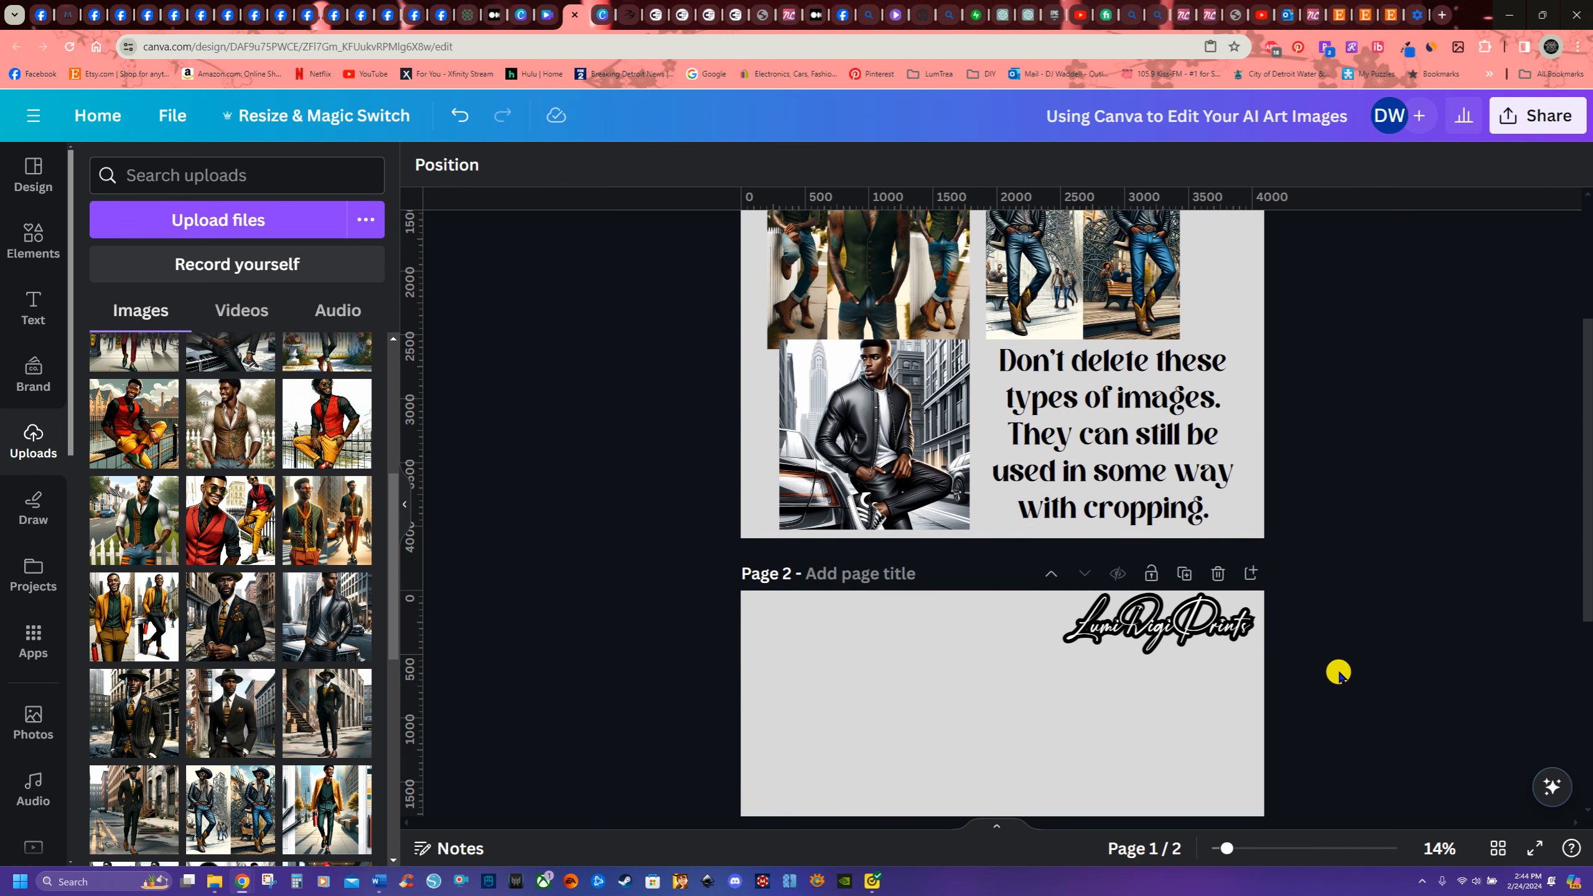
scroll(1341, 687, up, 2)
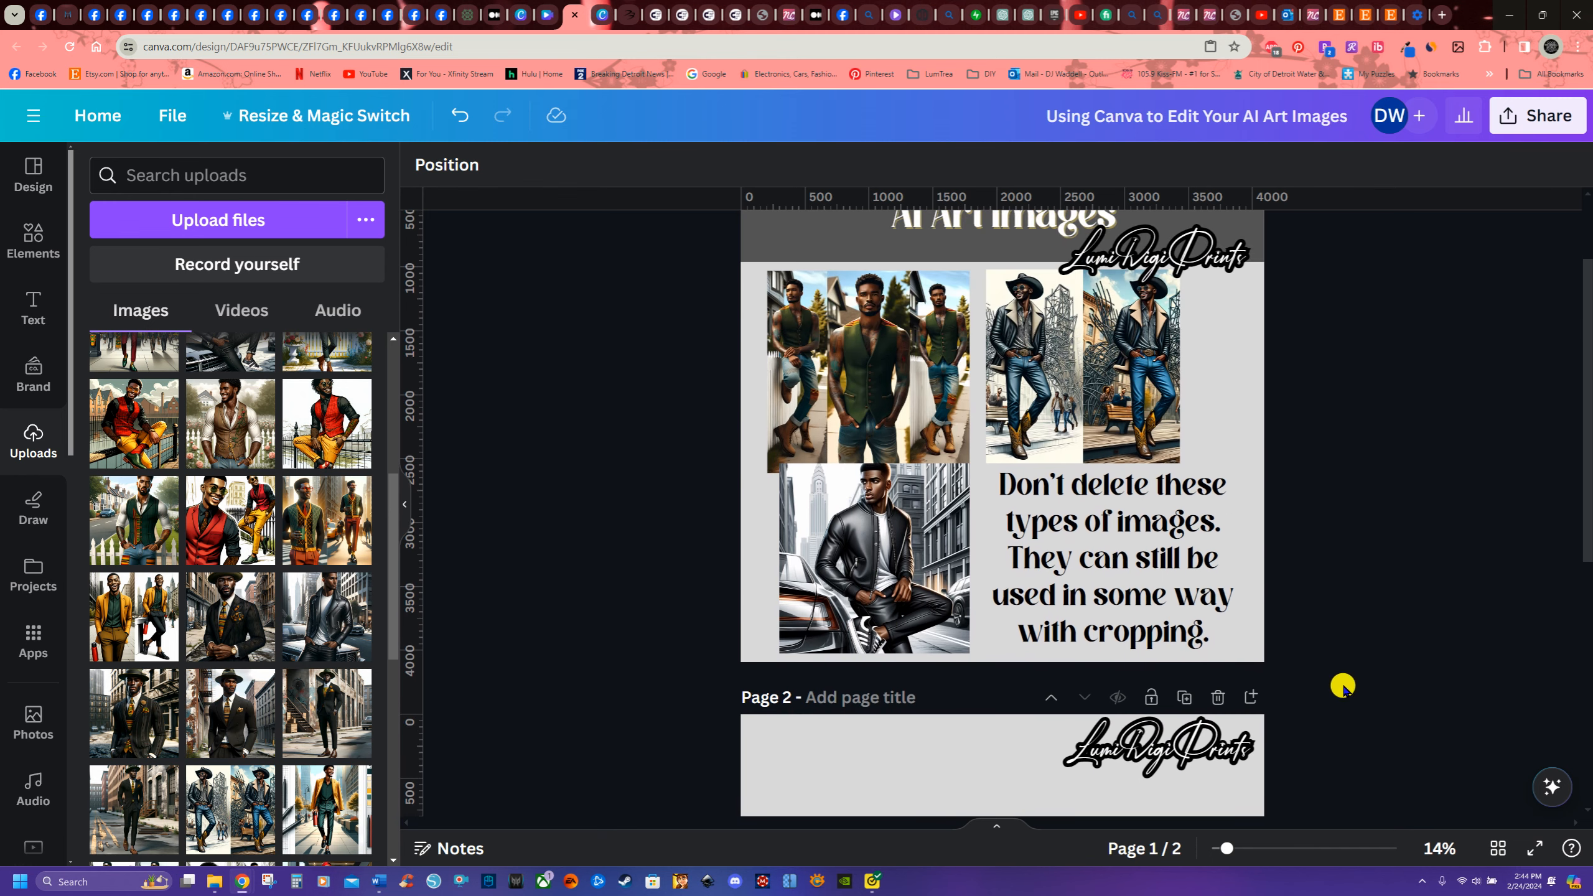
- Duplicate the three-panel green vest image on page 1 and place the copy on page 2
right_click(805, 400)
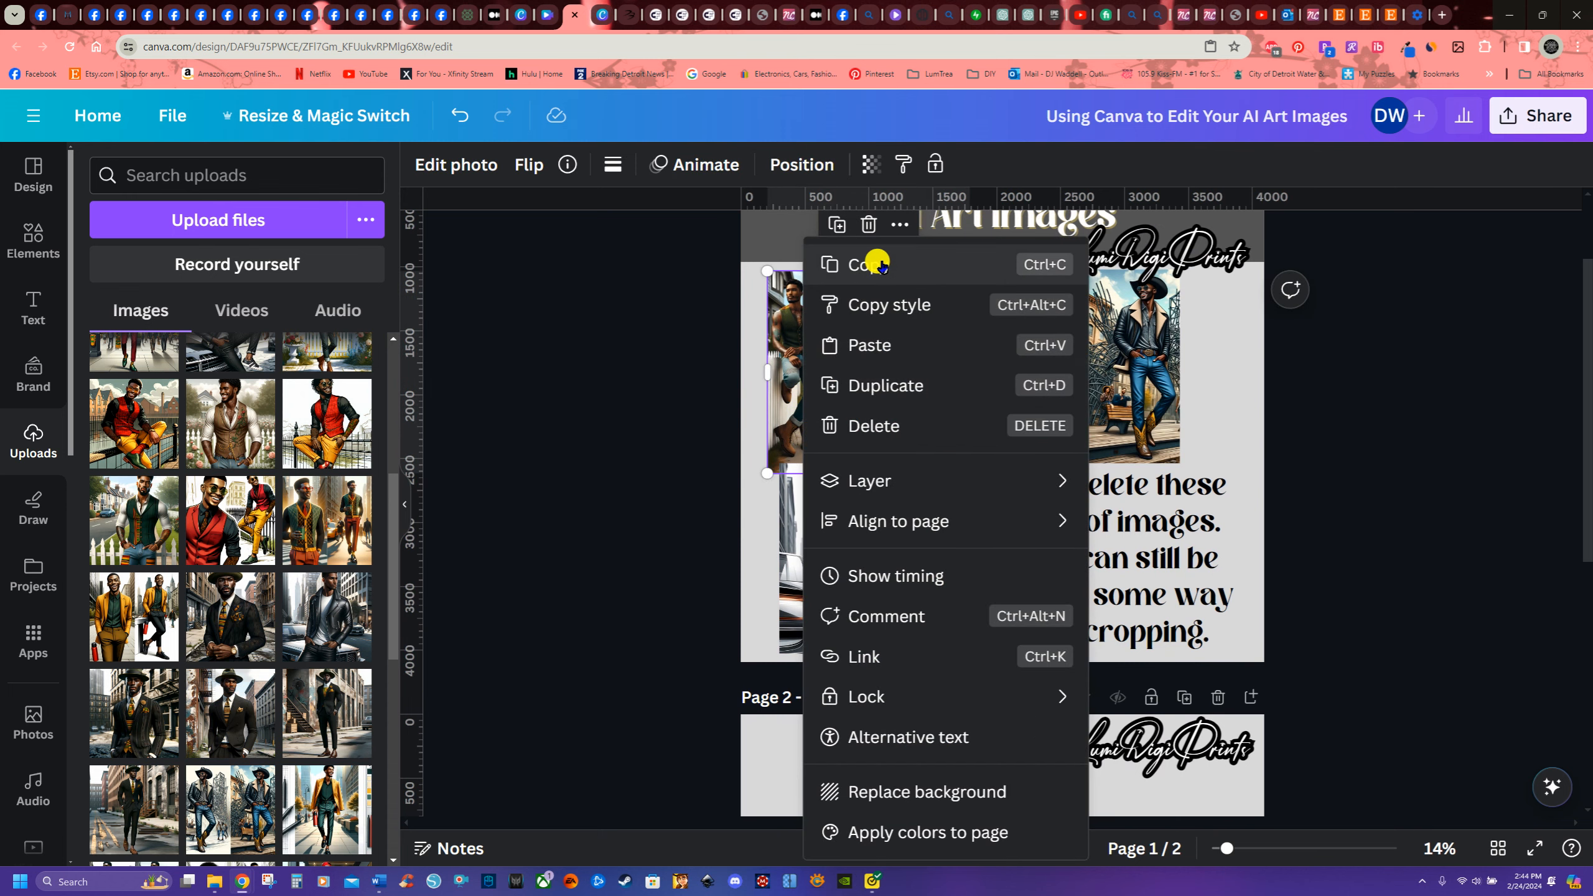
click(872, 384)
drag(905, 390, 931, 829)
scroll(1031, 668, down, 4)
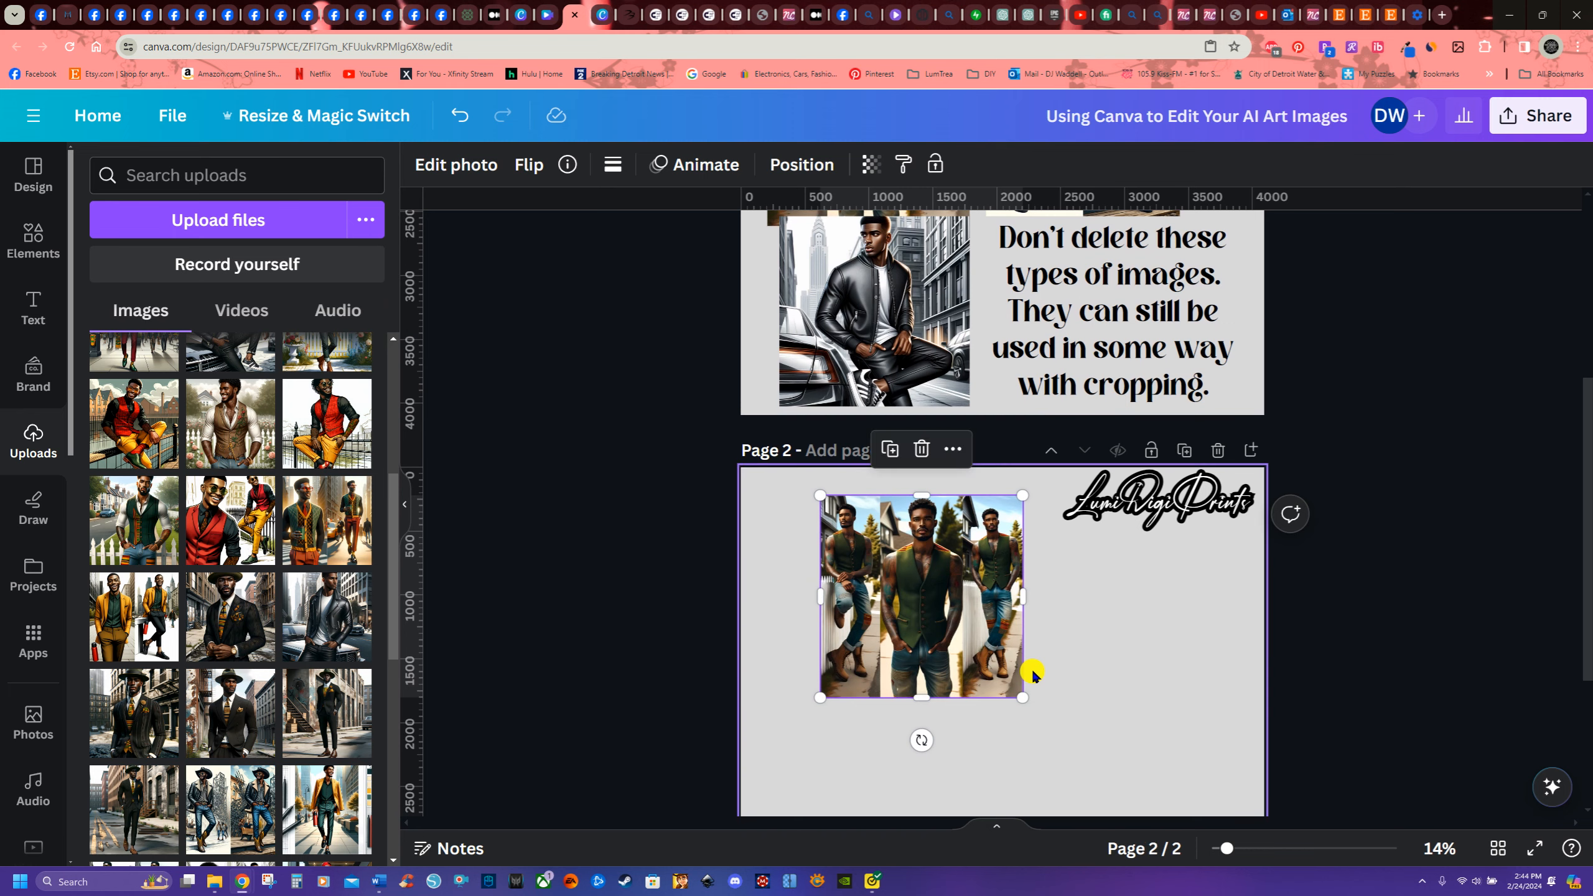
scroll(1129, 702, down, 4)
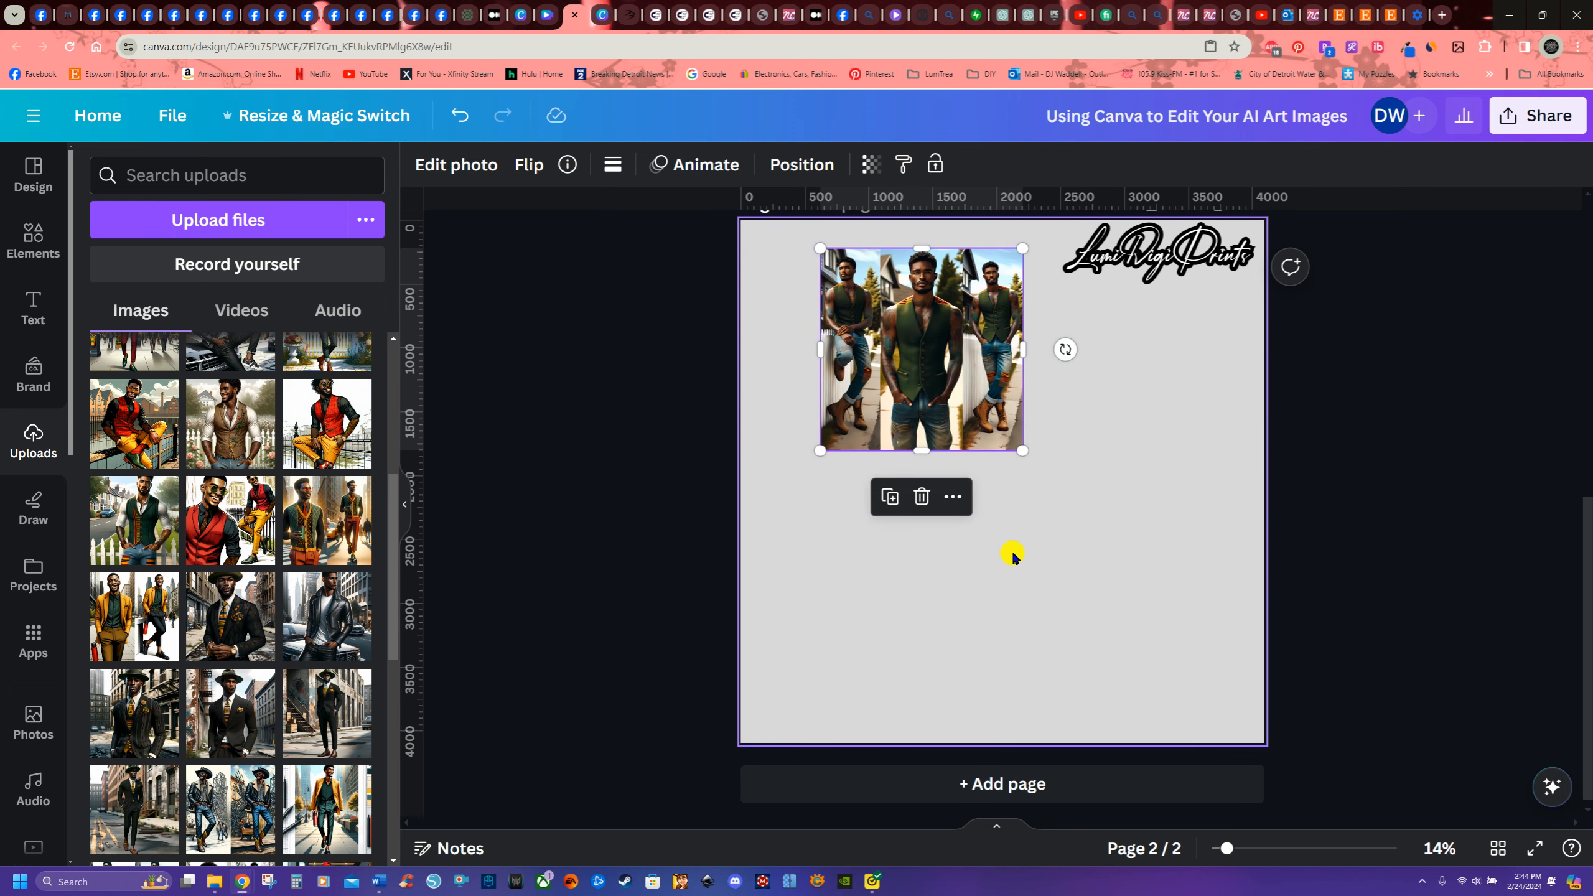
- Enlarge the copied three-panel image so it nearly fills page 2 beneath the logo
drag(1020, 445, 1190, 770)
drag(1156, 534, 1108, 568)
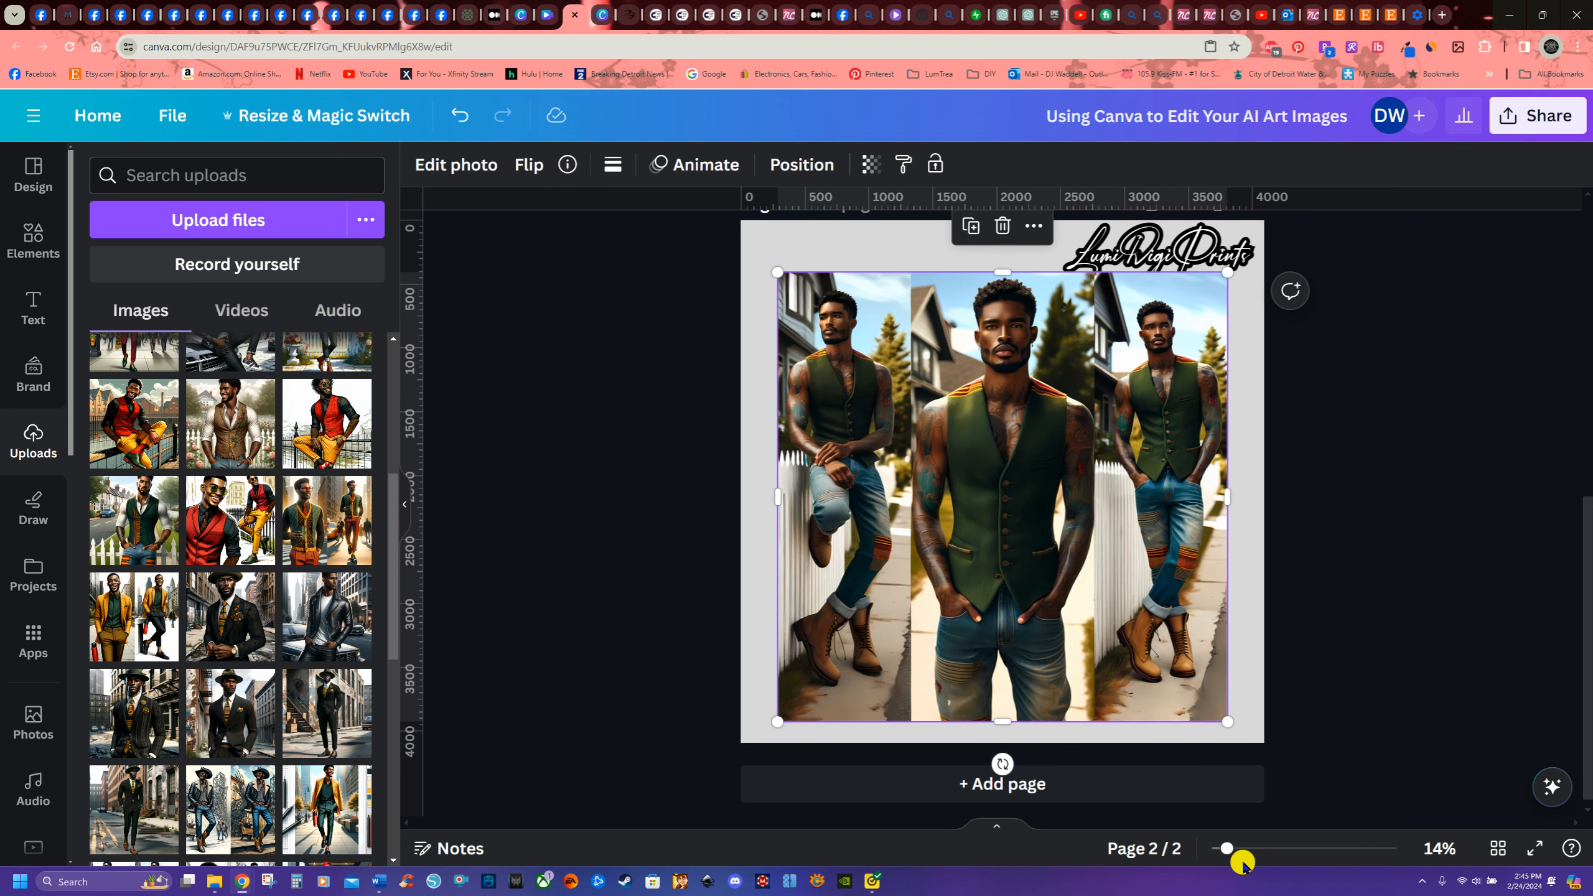
drag(1225, 848, 1237, 848)
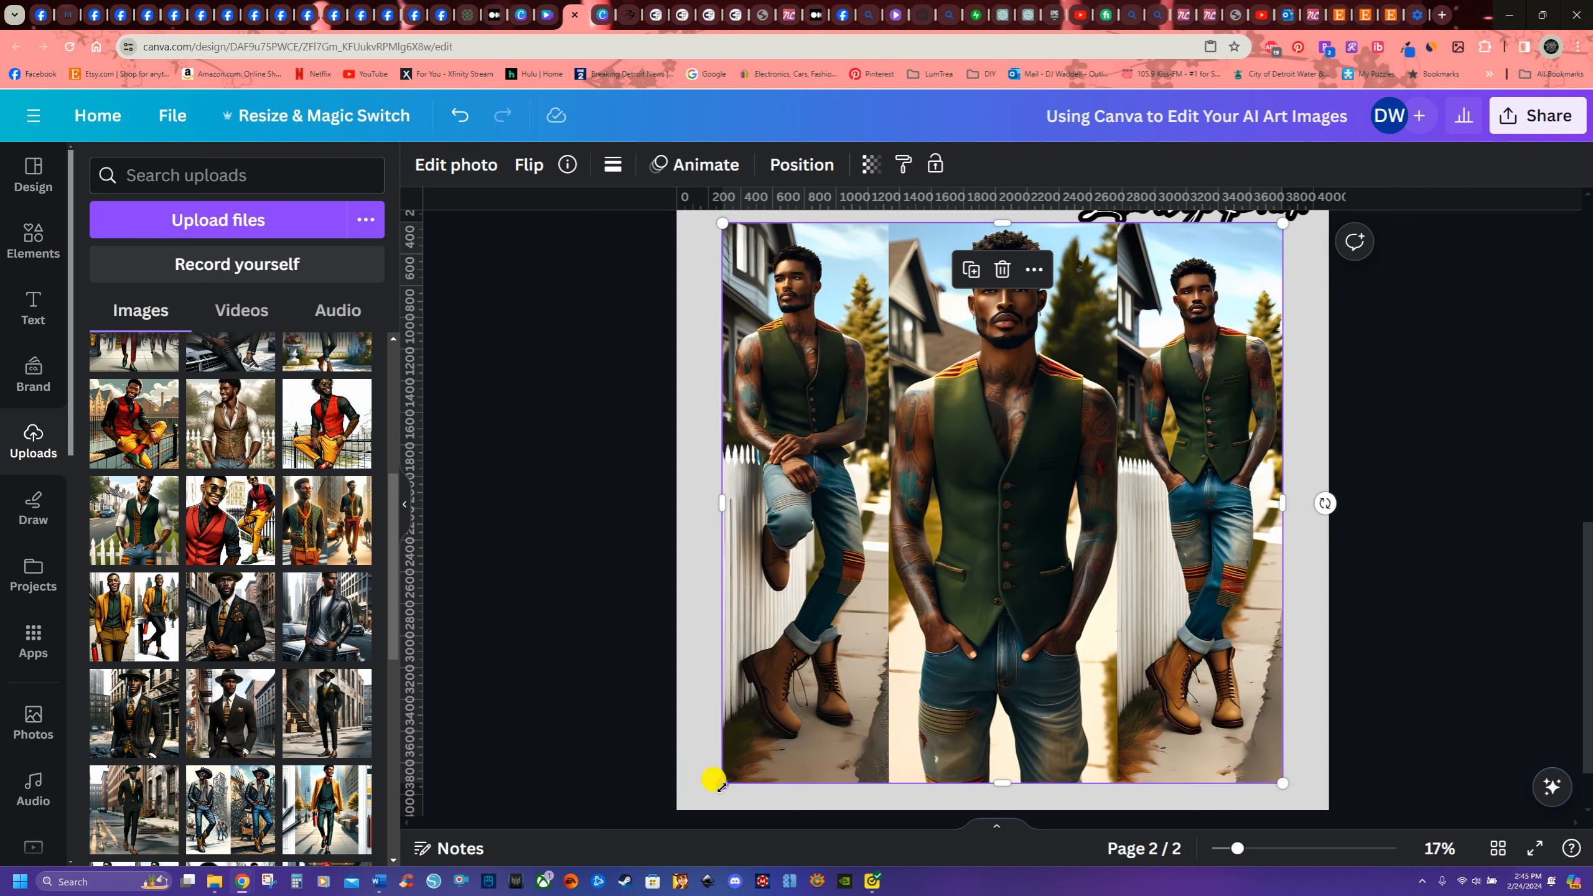
mouse_move(719, 785)
mouse_down()
mouse_move(750, 751)
mouse_move(981, 640)
mouse_move(721, 775)
mouse_up()
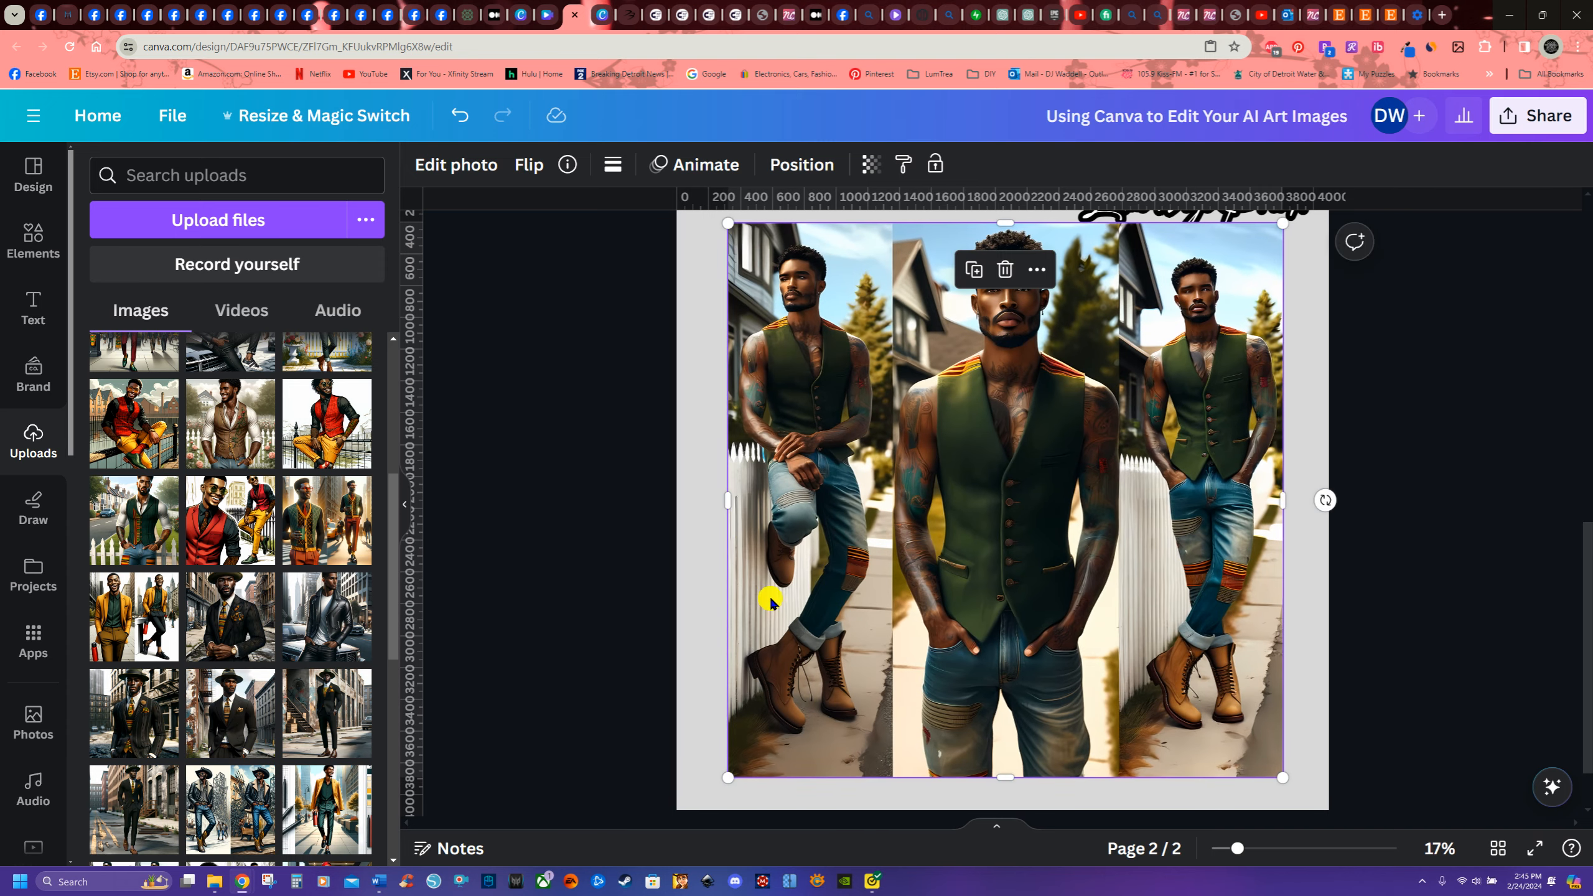
- Crop the enlarged image to the middle man and shrink it into the upper-left area of page 2
drag(726, 498, 880, 503)
drag(1283, 501, 1123, 538)
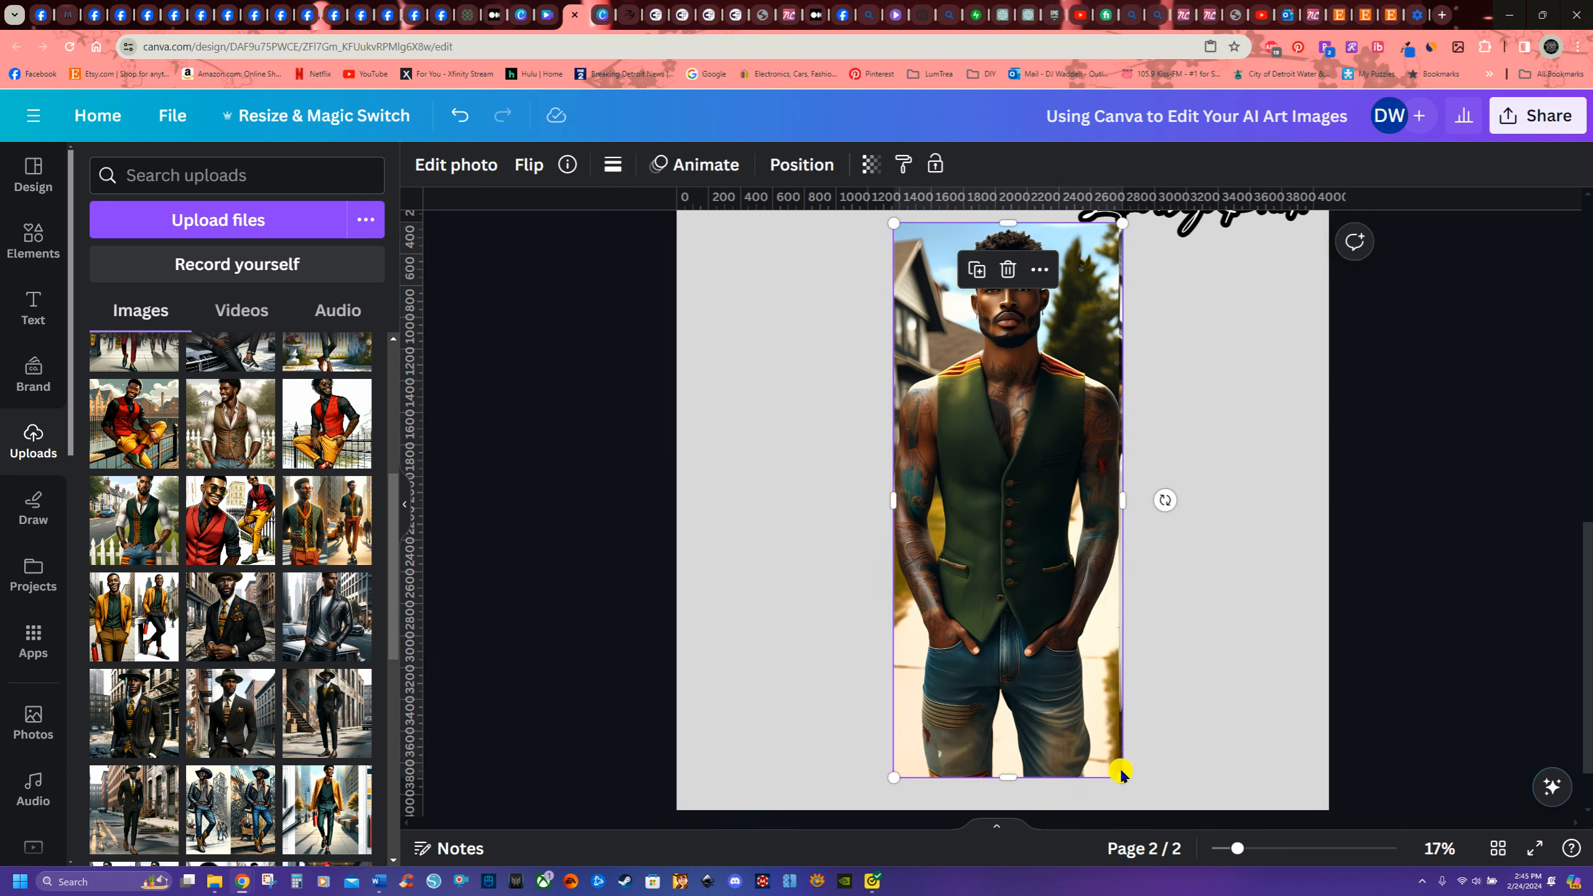
drag(1121, 776, 971, 499)
drag(957, 399, 777, 393)
- Add another three-panel green vest image from the uploads to page 2 and enlarge it beside the slightly shifted first crop
scroll(194, 765, up, 5)
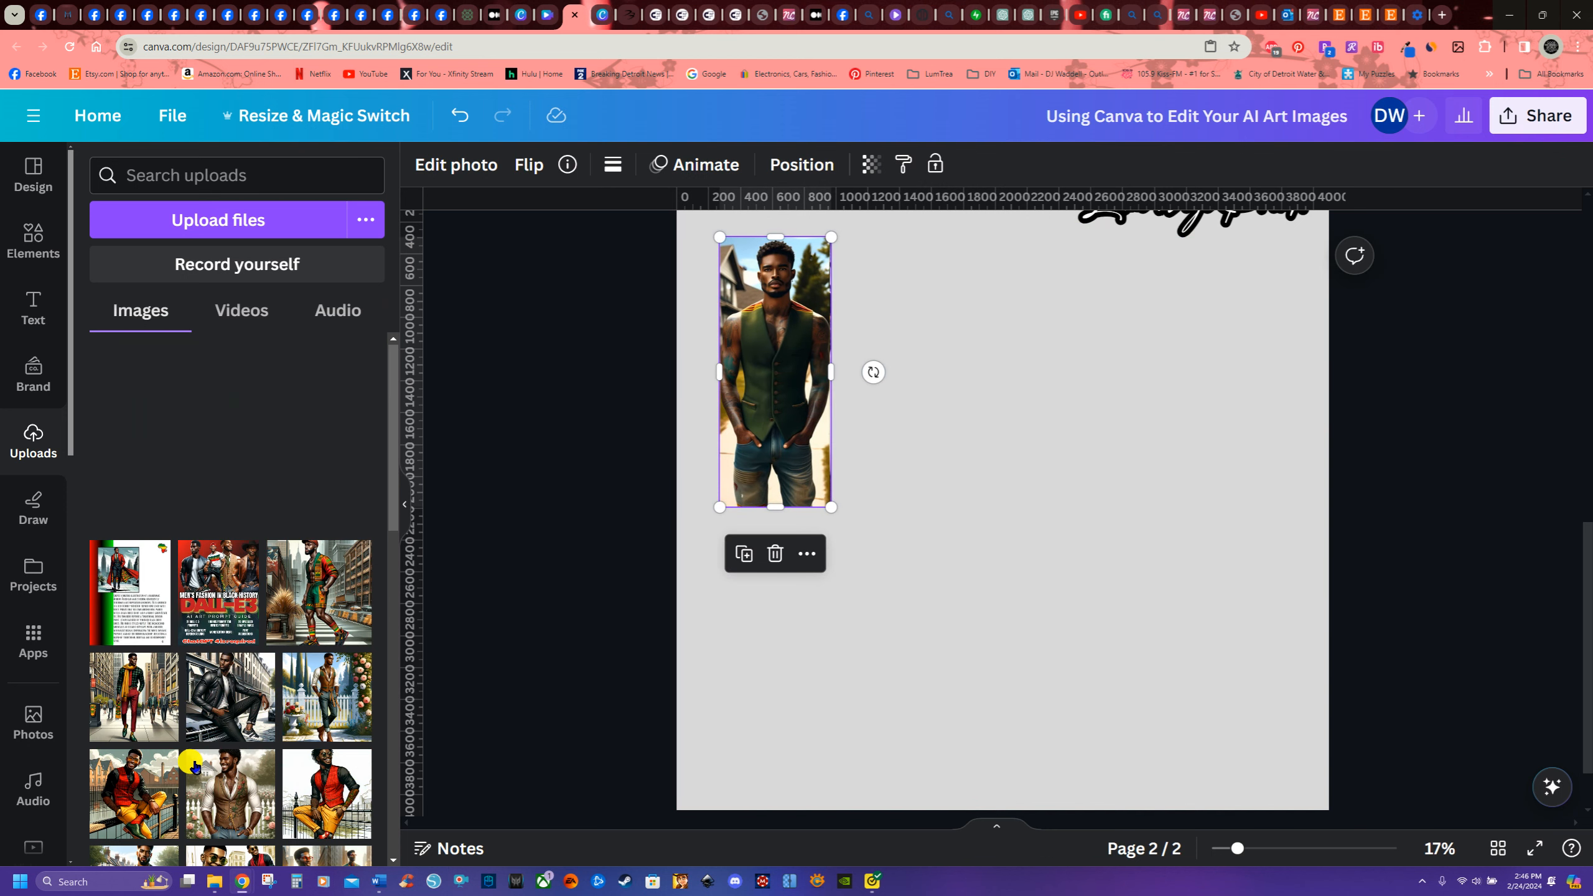
drag(228, 371, 1072, 578)
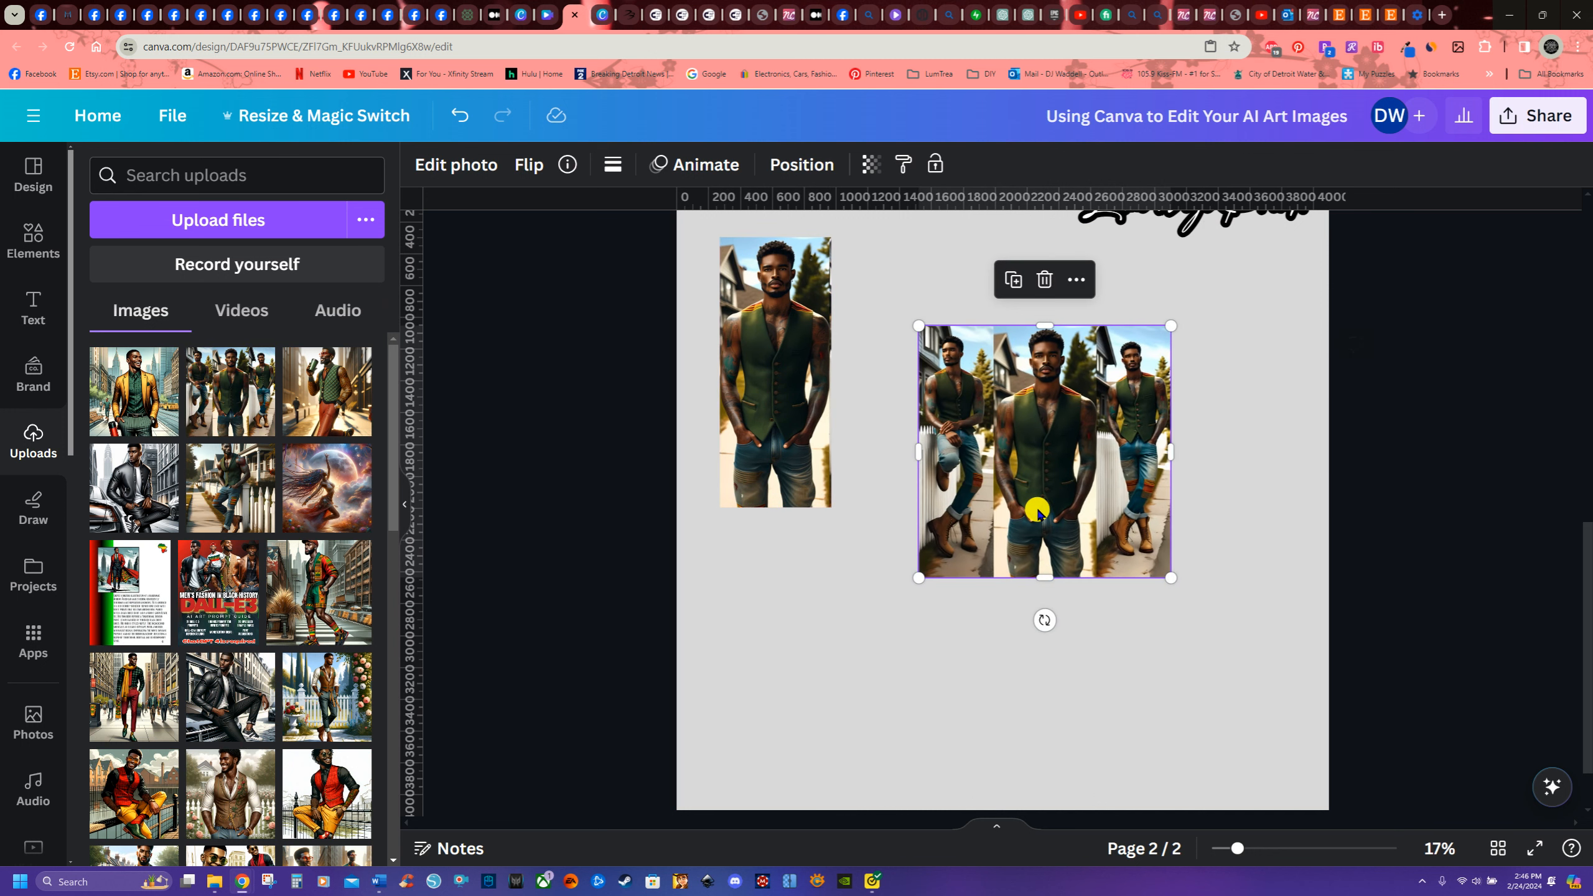
drag(776, 384, 758, 370)
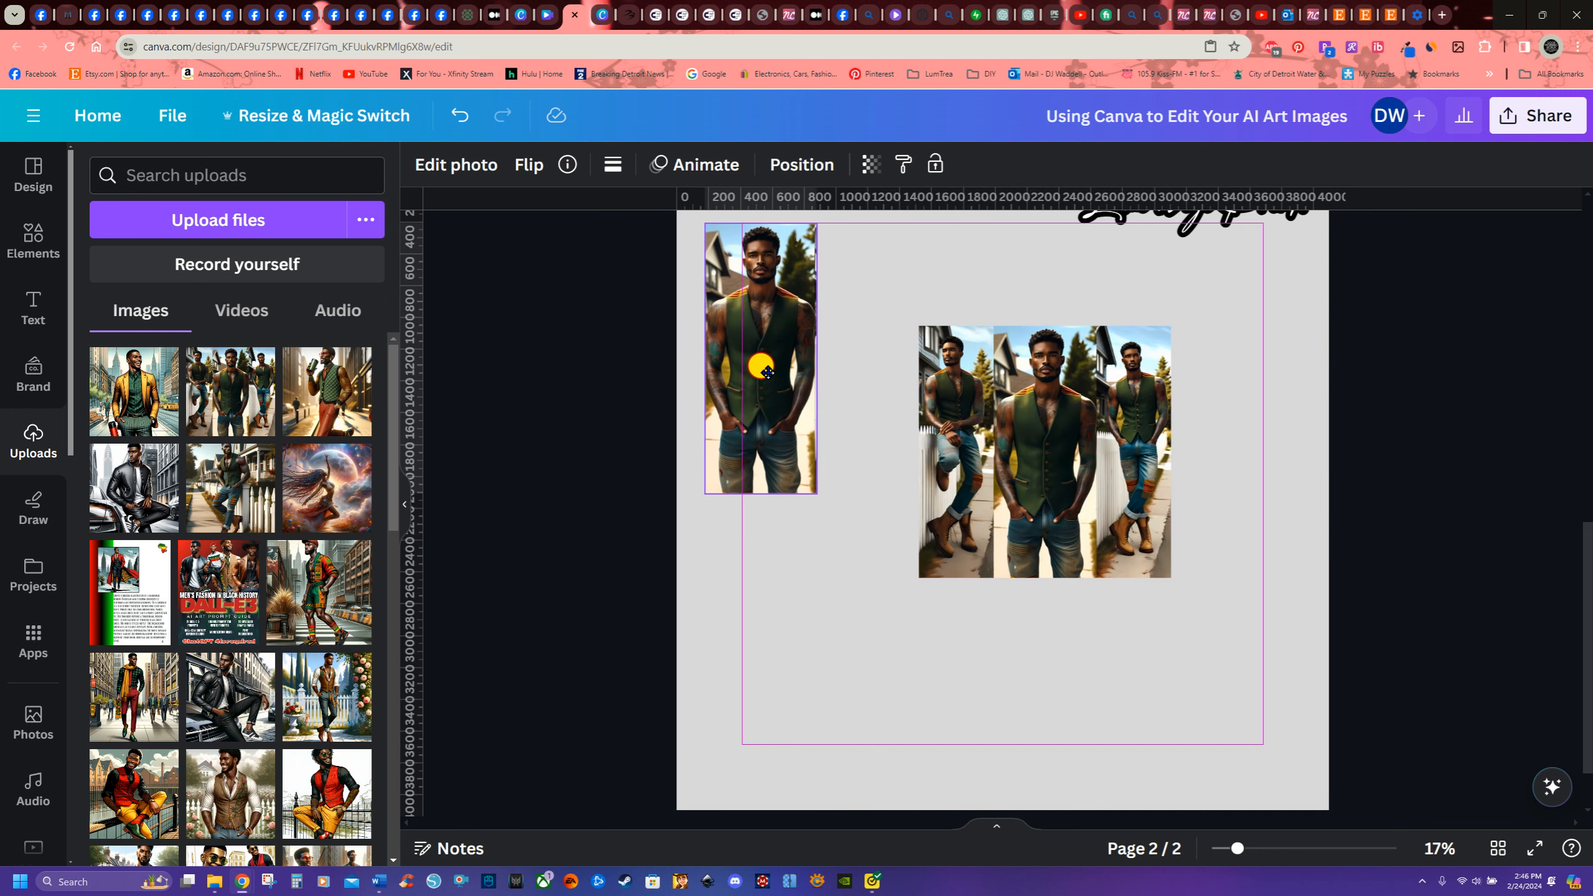
click(960, 402)
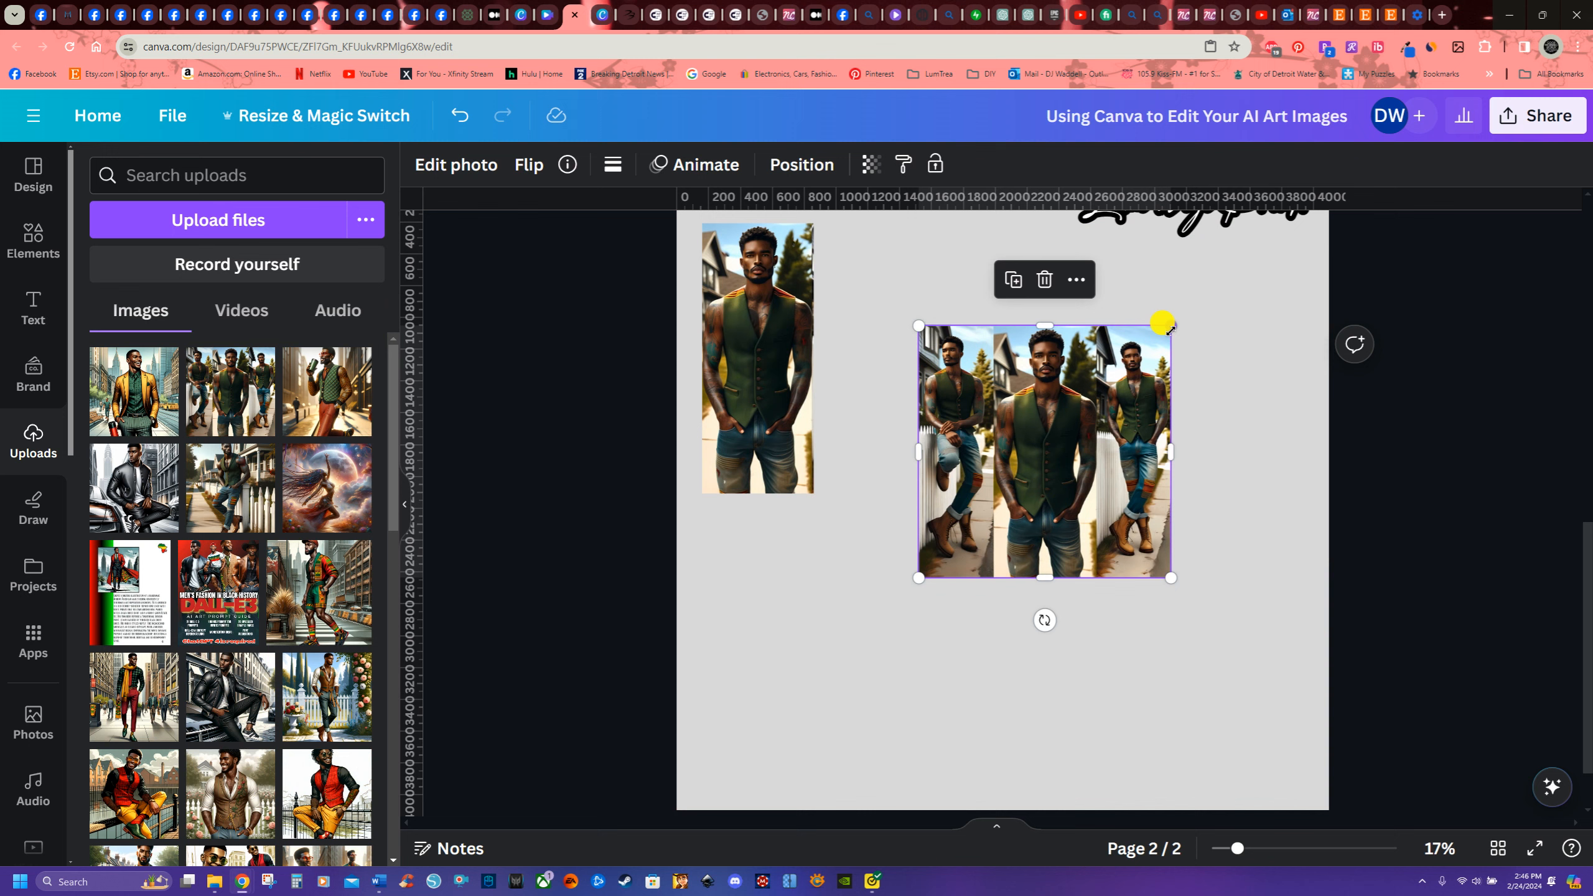
drag(1169, 573, 1365, 805)
drag(1181, 619, 1053, 576)
- Crop the new image to the full-length man in the right-hand panel and shrink it next to the first crop
drag(802, 535, 1137, 607)
drag(1138, 608, 1000, 570)
drag(1072, 755, 1129, 828)
drag(1067, 650, 1035, 585)
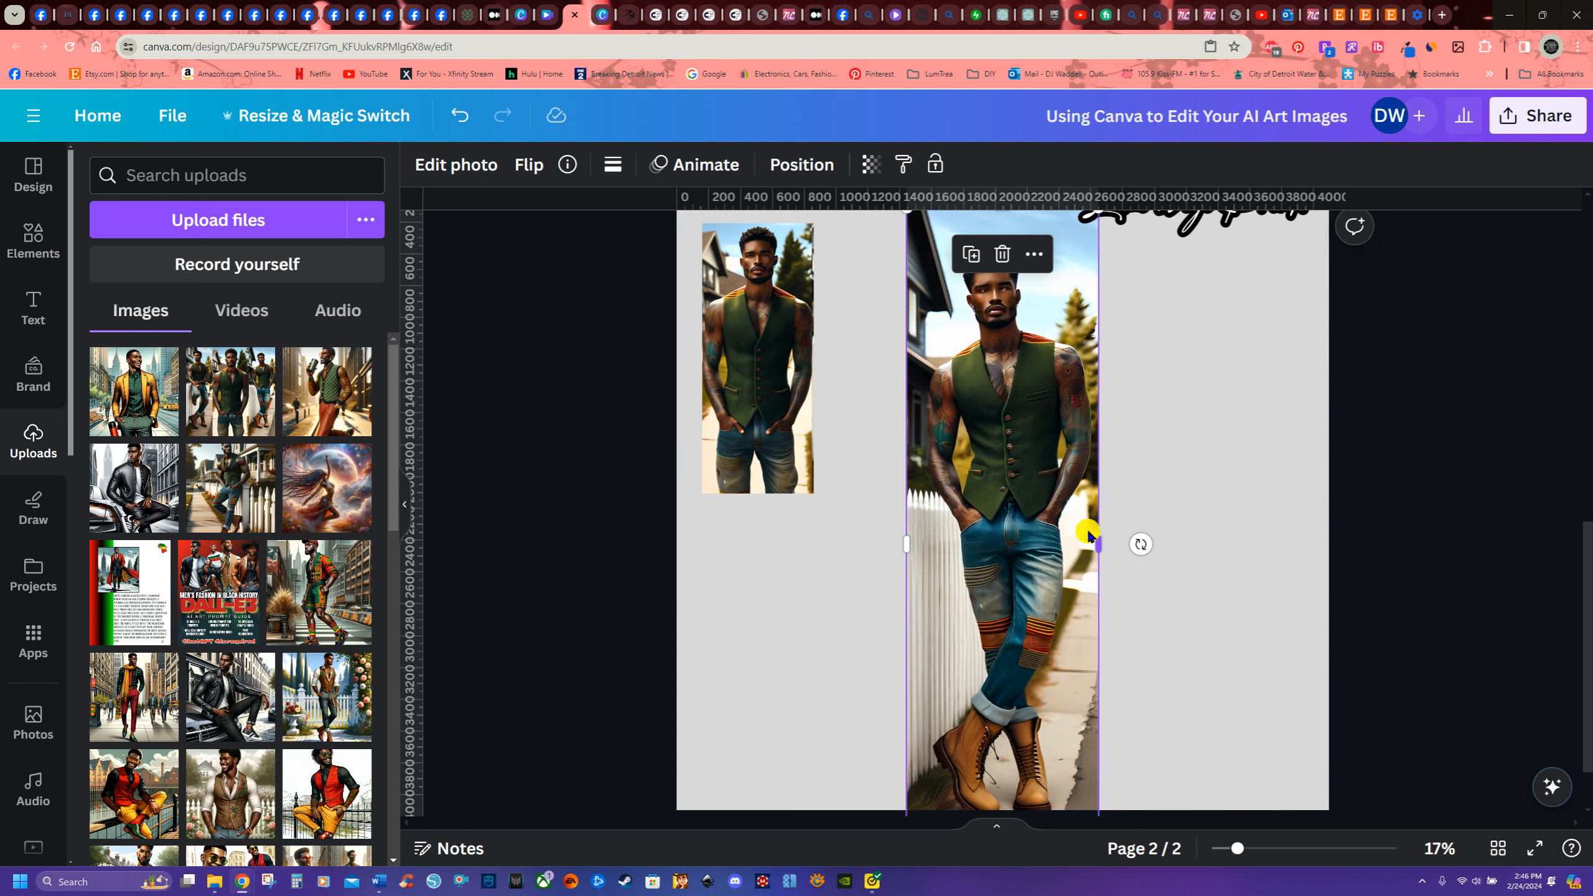
drag(1010, 467, 1035, 521)
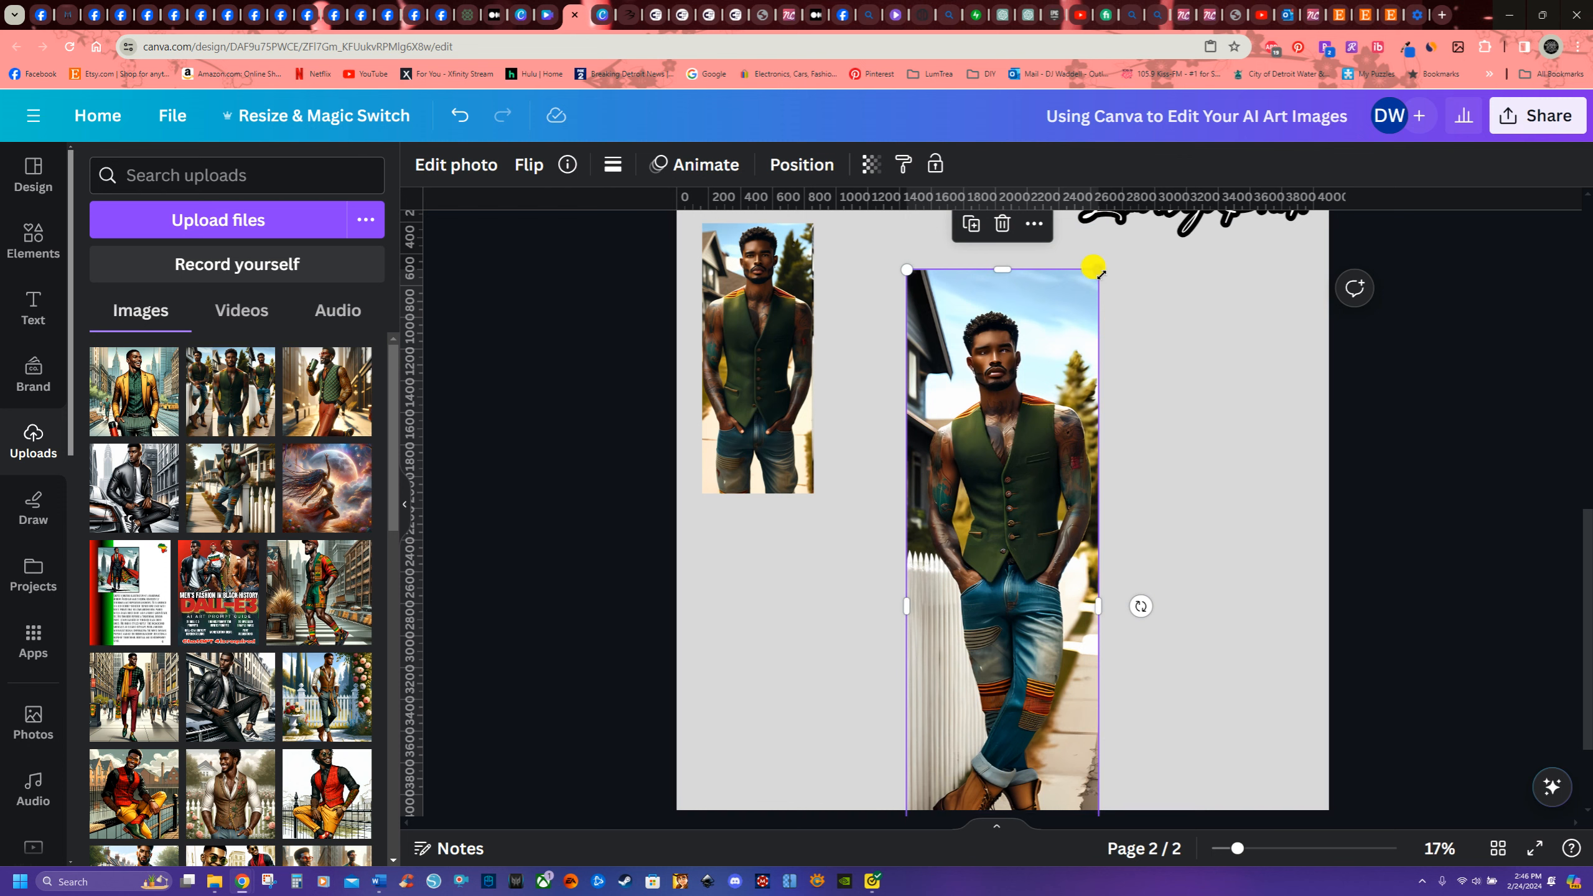
drag(1090, 270, 915, 569)
drag(953, 751, 863, 368)
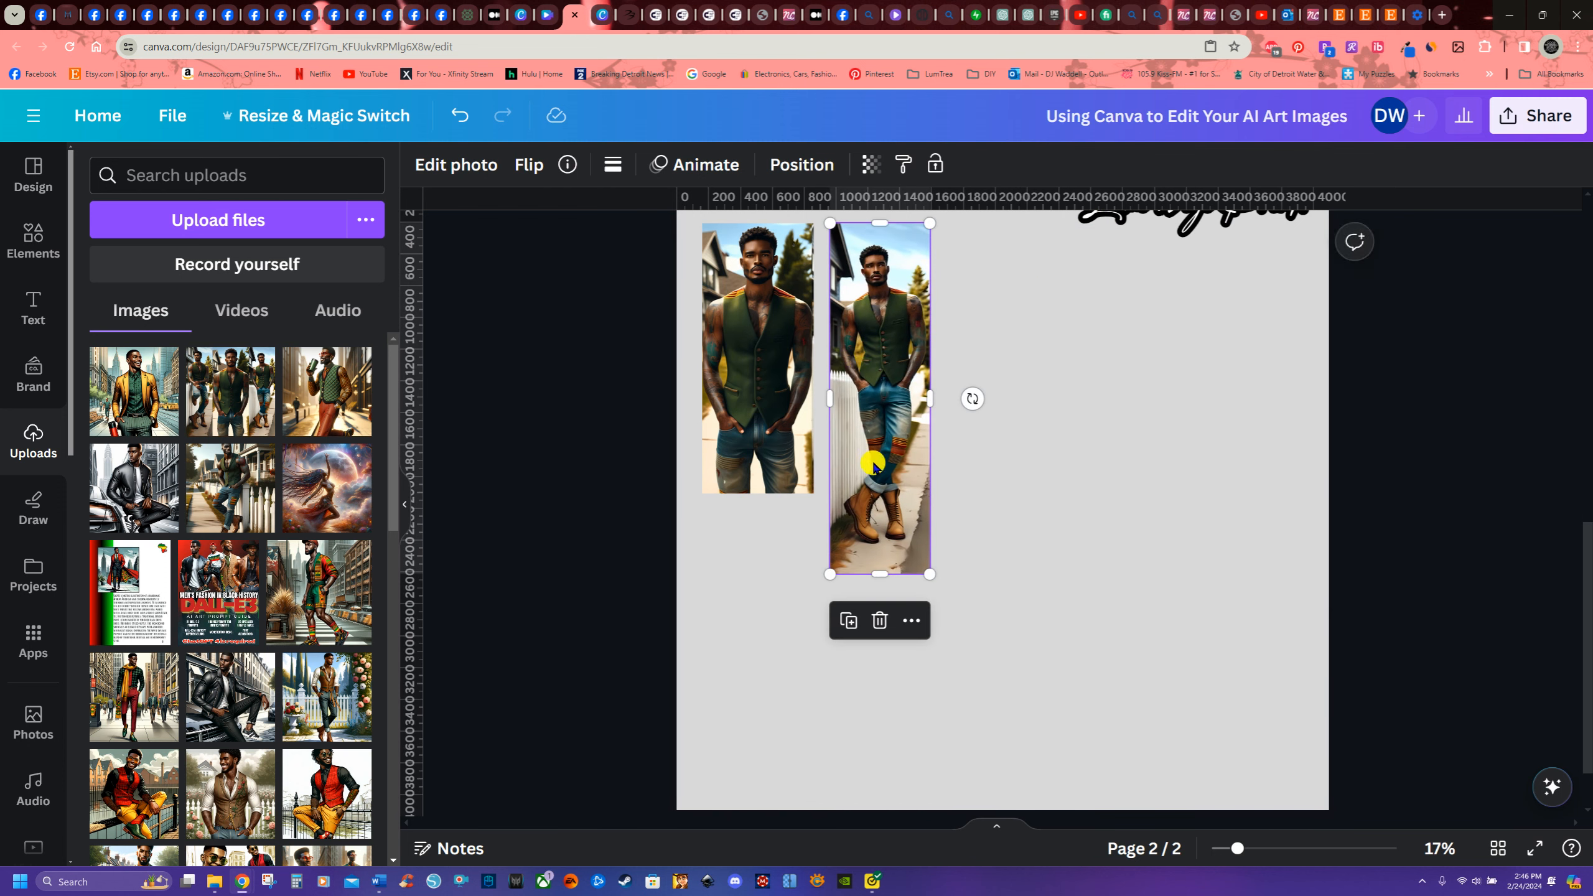
- Add a third three-panel image from the uploads and stack the two crops along the page's left edge, with the upper one smaller
drag(226, 393, 714, 599)
click(828, 430)
click(762, 369)
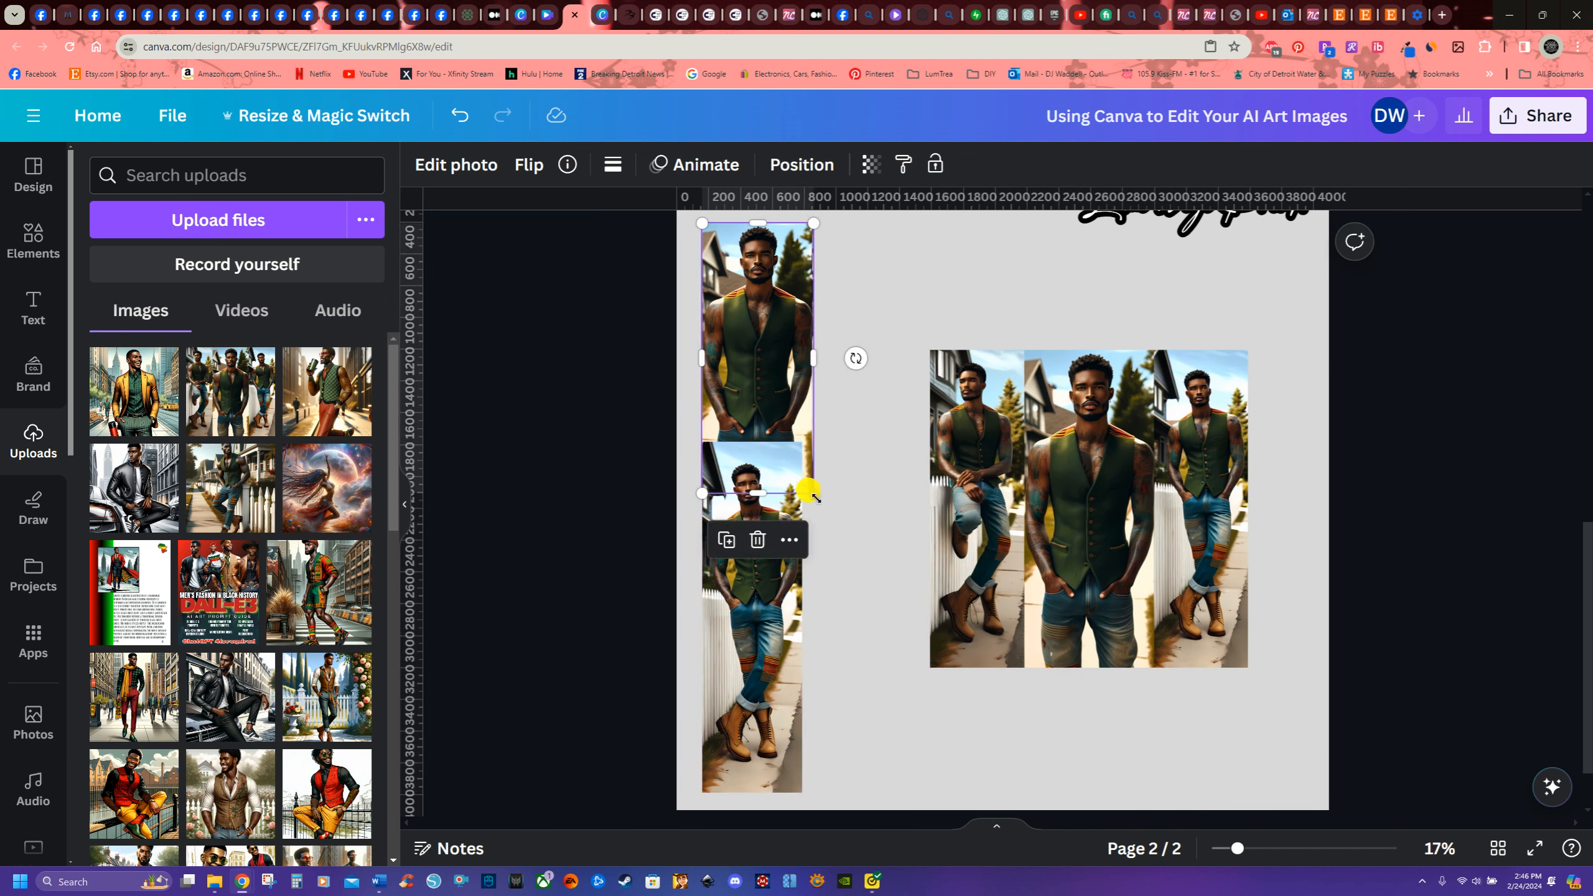
drag(811, 491, 780, 413)
drag(776, 531, 759, 479)
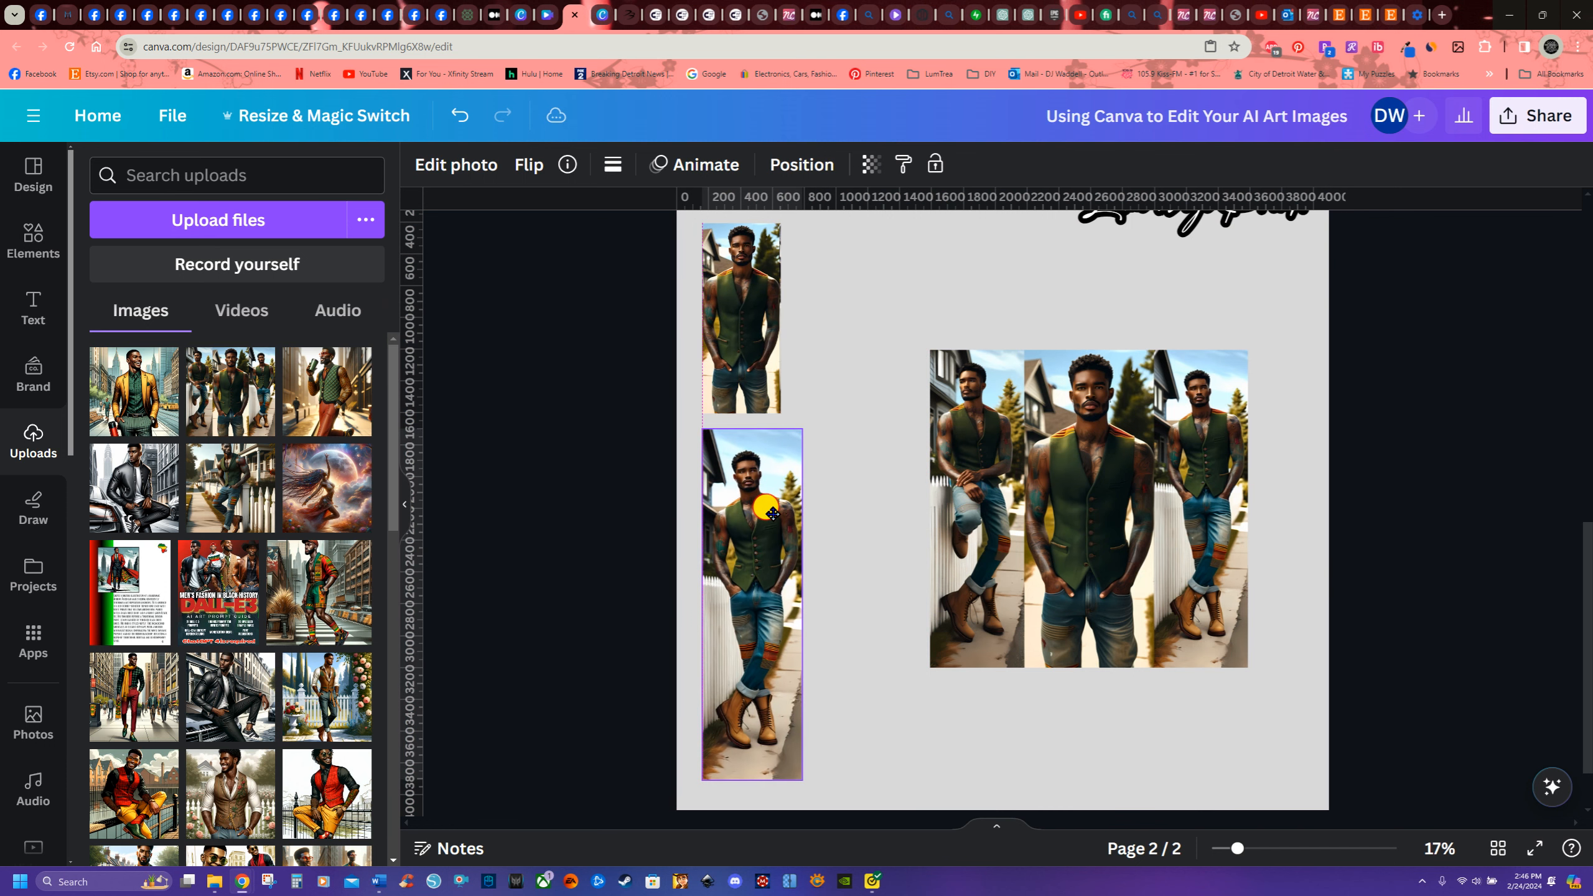
- Enlarge the third three-panel image to fill the space between the stacked crops and the page's right edge
click(1122, 510)
drag(1093, 478, 1047, 473)
drag(885, 345, 775, 236)
drag(955, 464, 1055, 547)
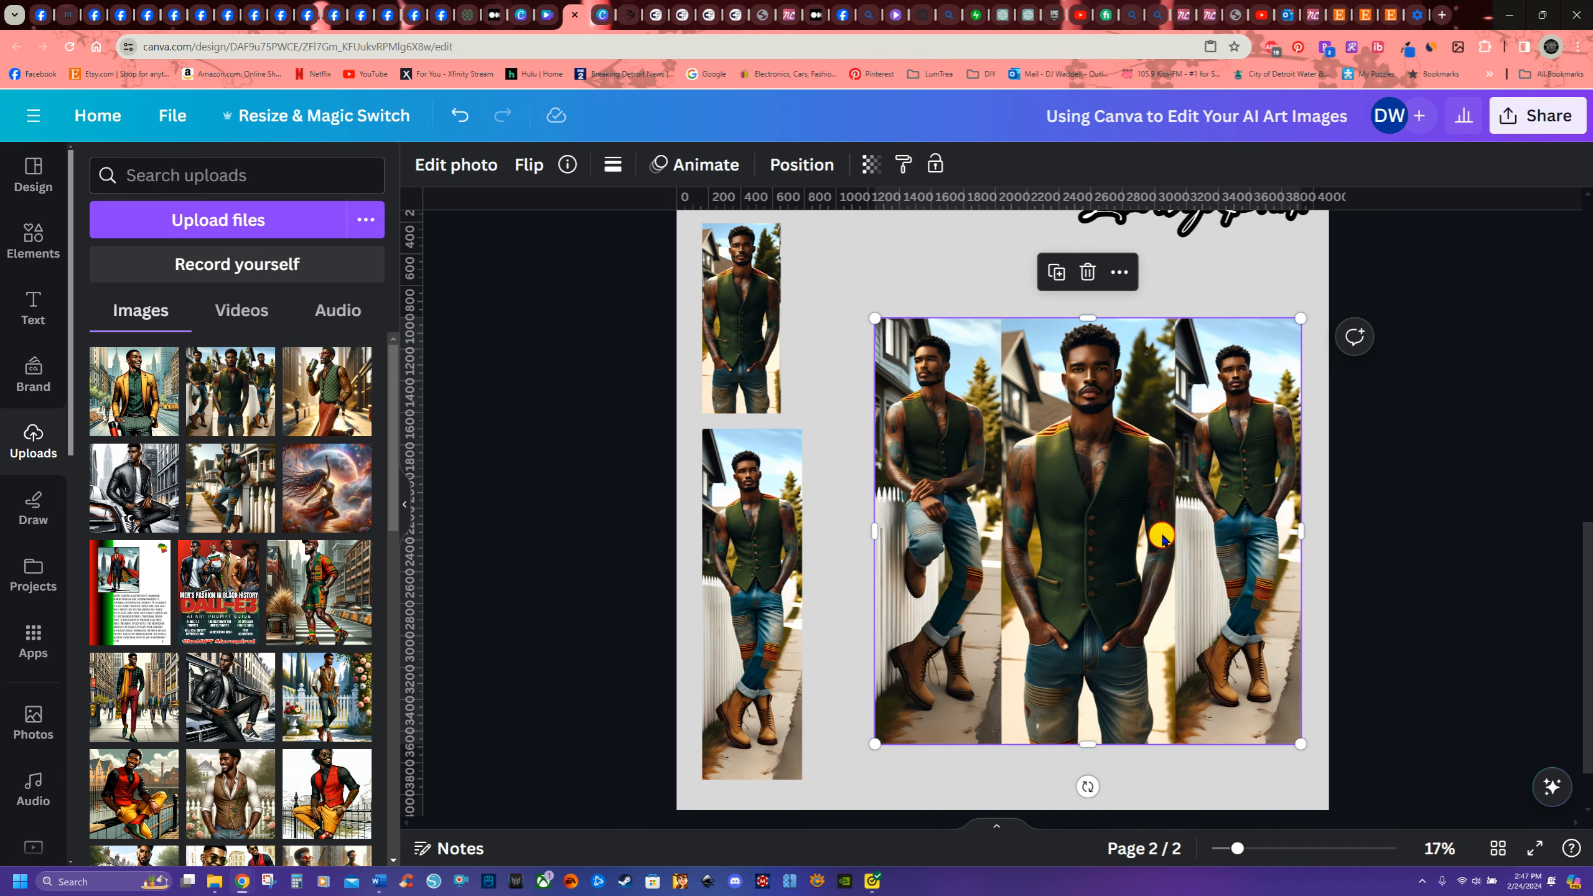
drag(1162, 537, 1132, 501)
drag(844, 278, 786, 219)
drag(1062, 495, 1088, 545)
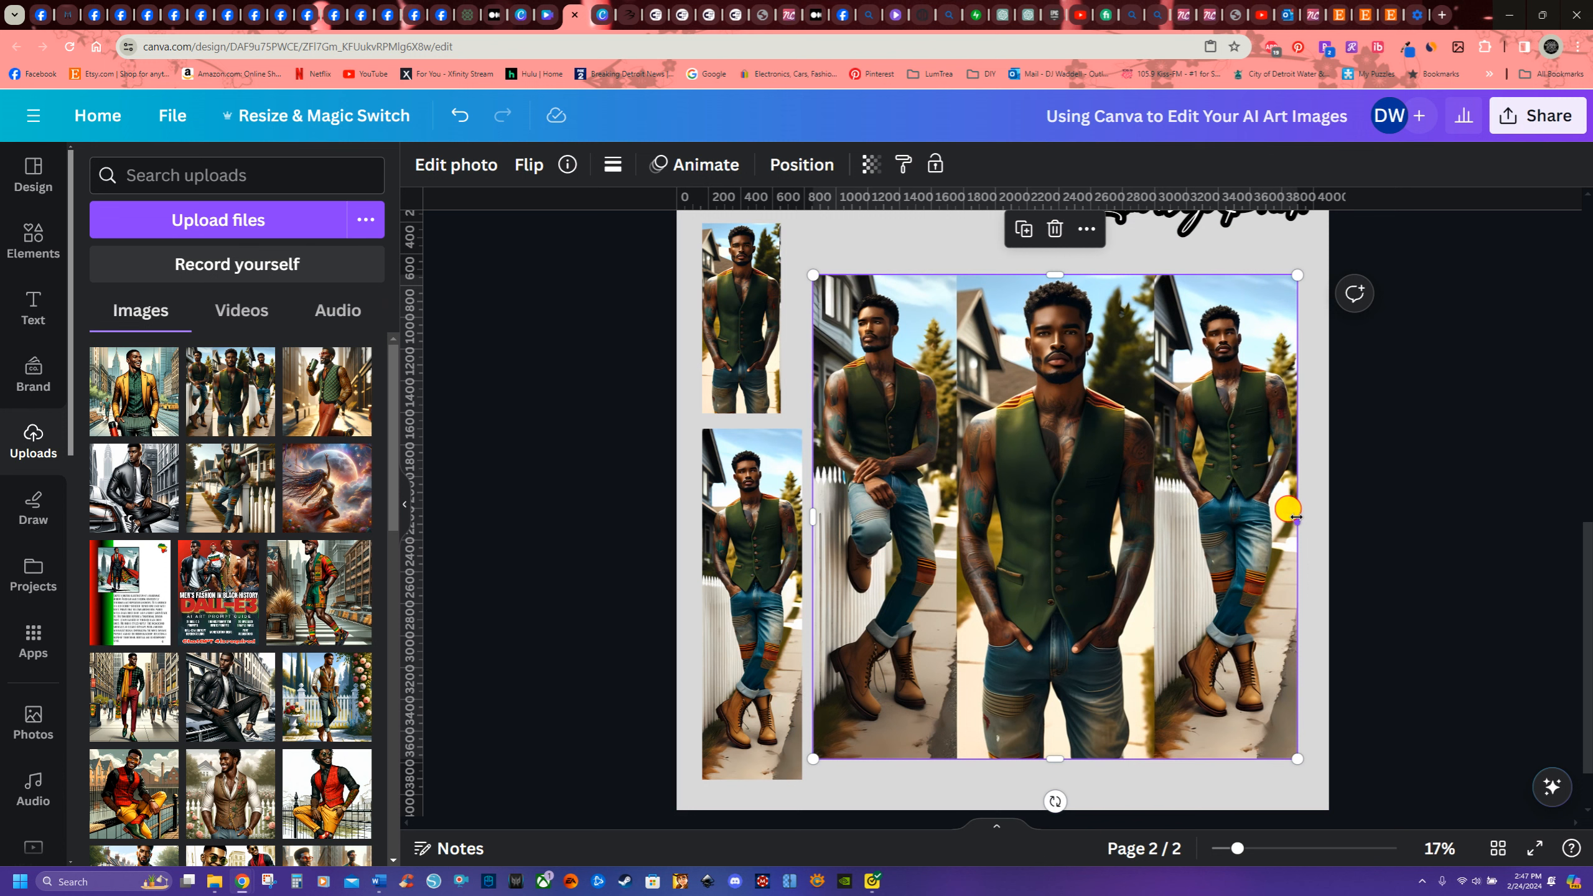
- Crop the enlarged image to the left-hand man from the knees up, 866 wide by 1,720 high, and shift it slightly upward
drag(1296, 518, 962, 524)
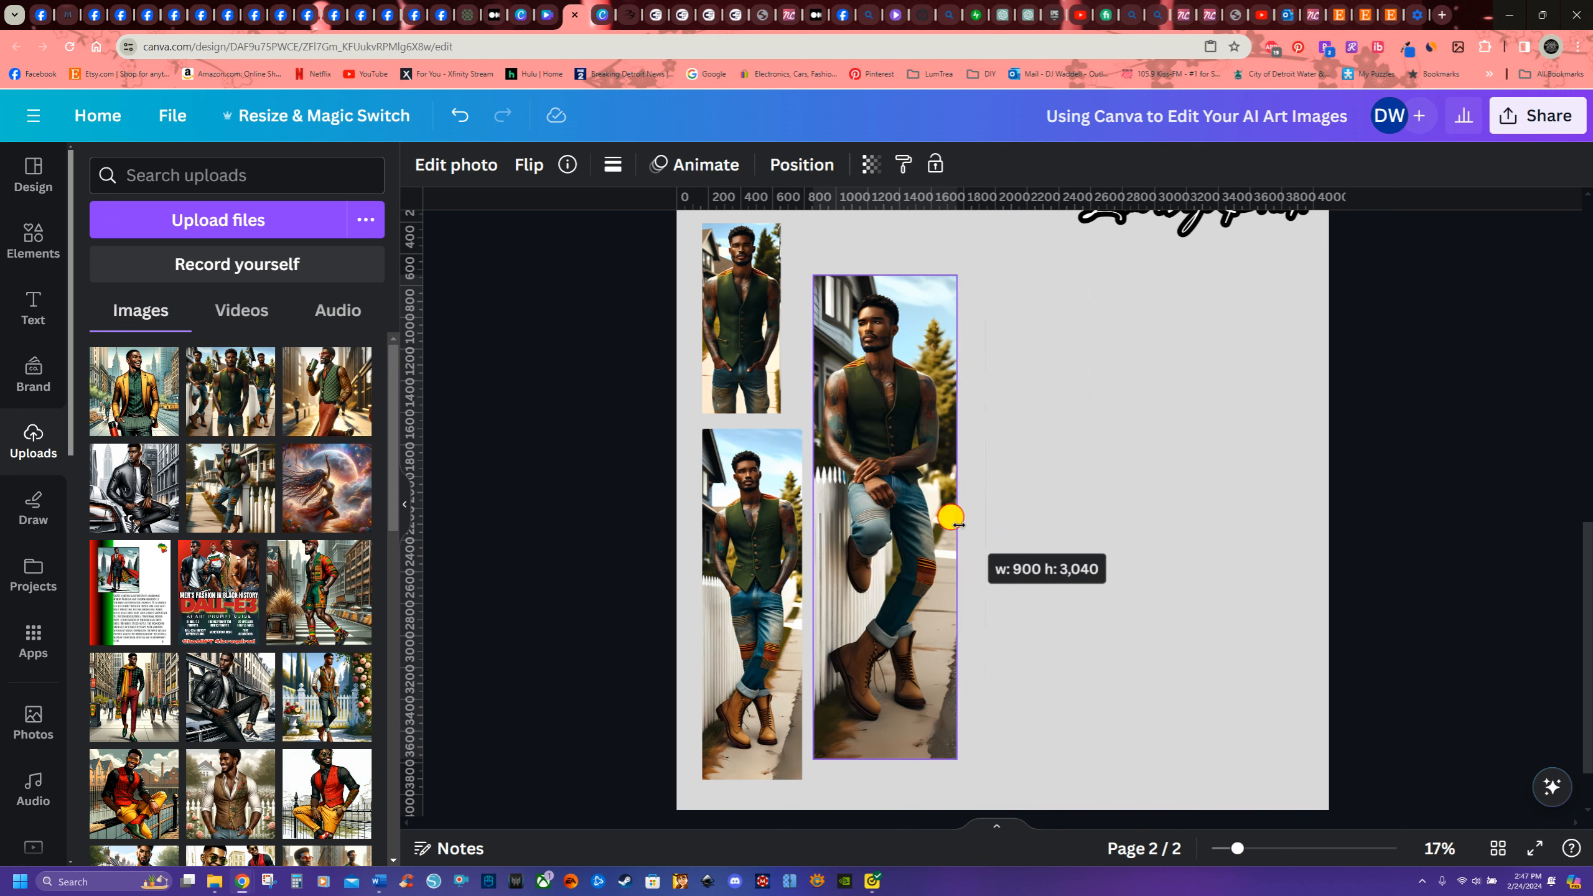
drag(957, 524, 956, 523)
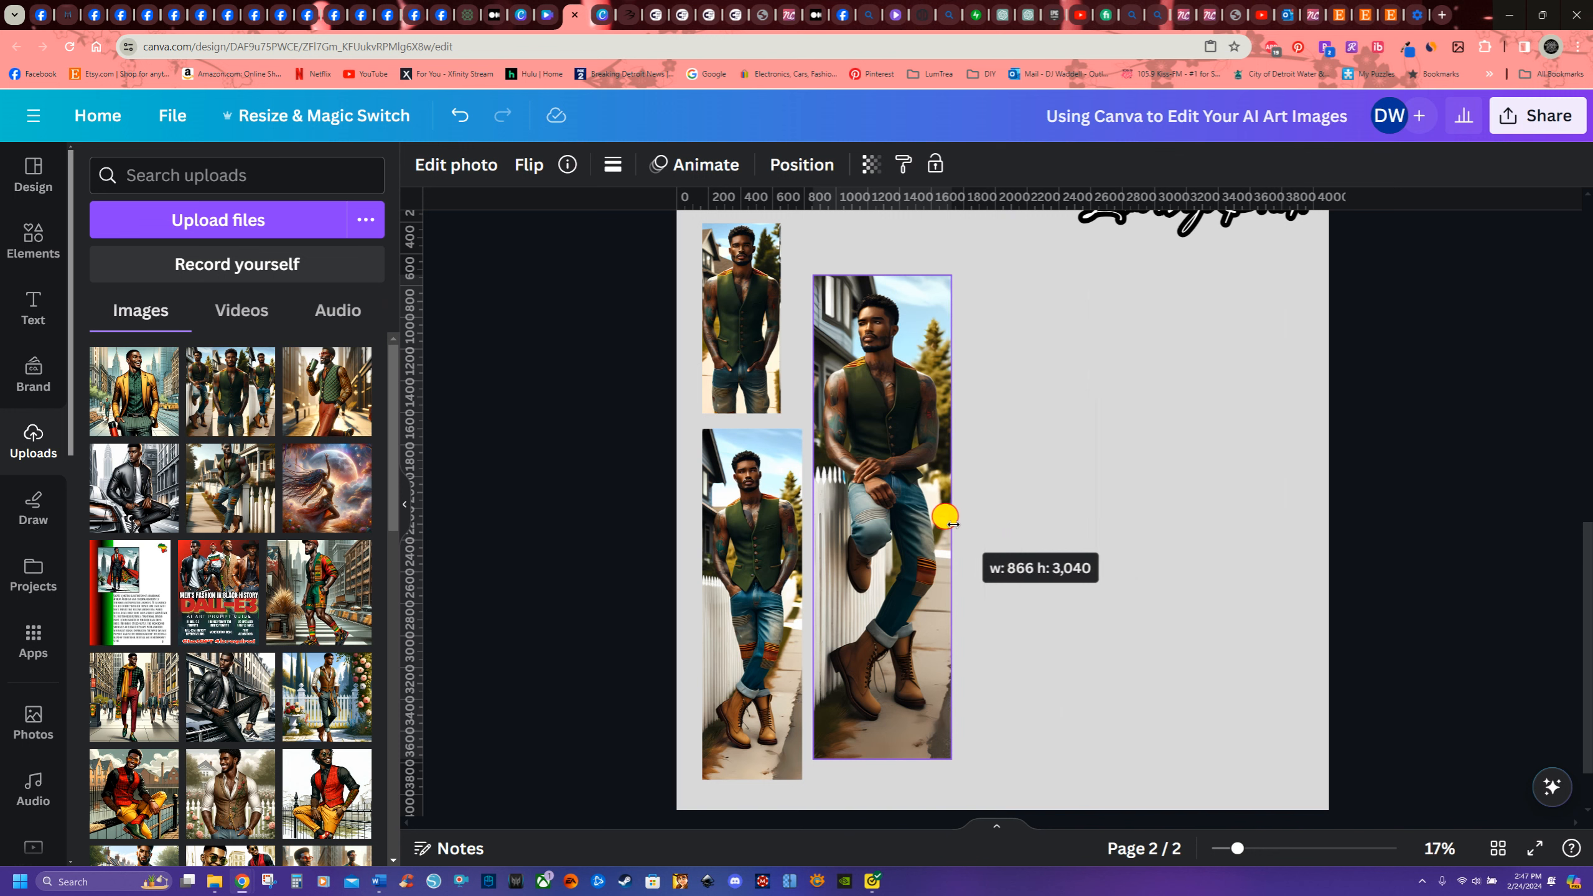
drag(953, 523, 953, 523)
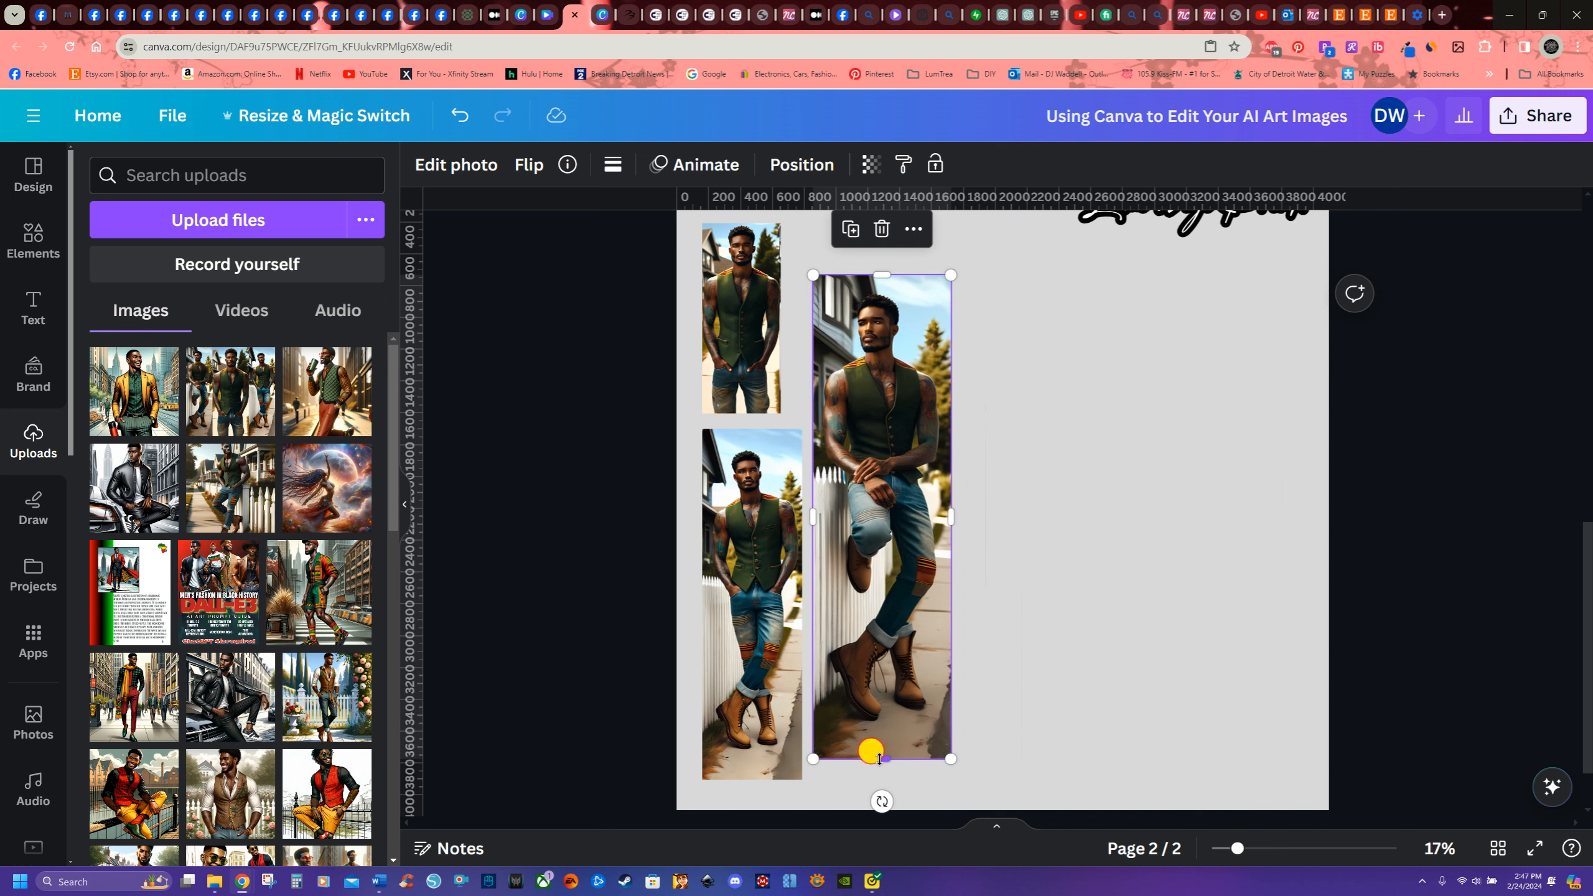
drag(879, 758, 879, 548)
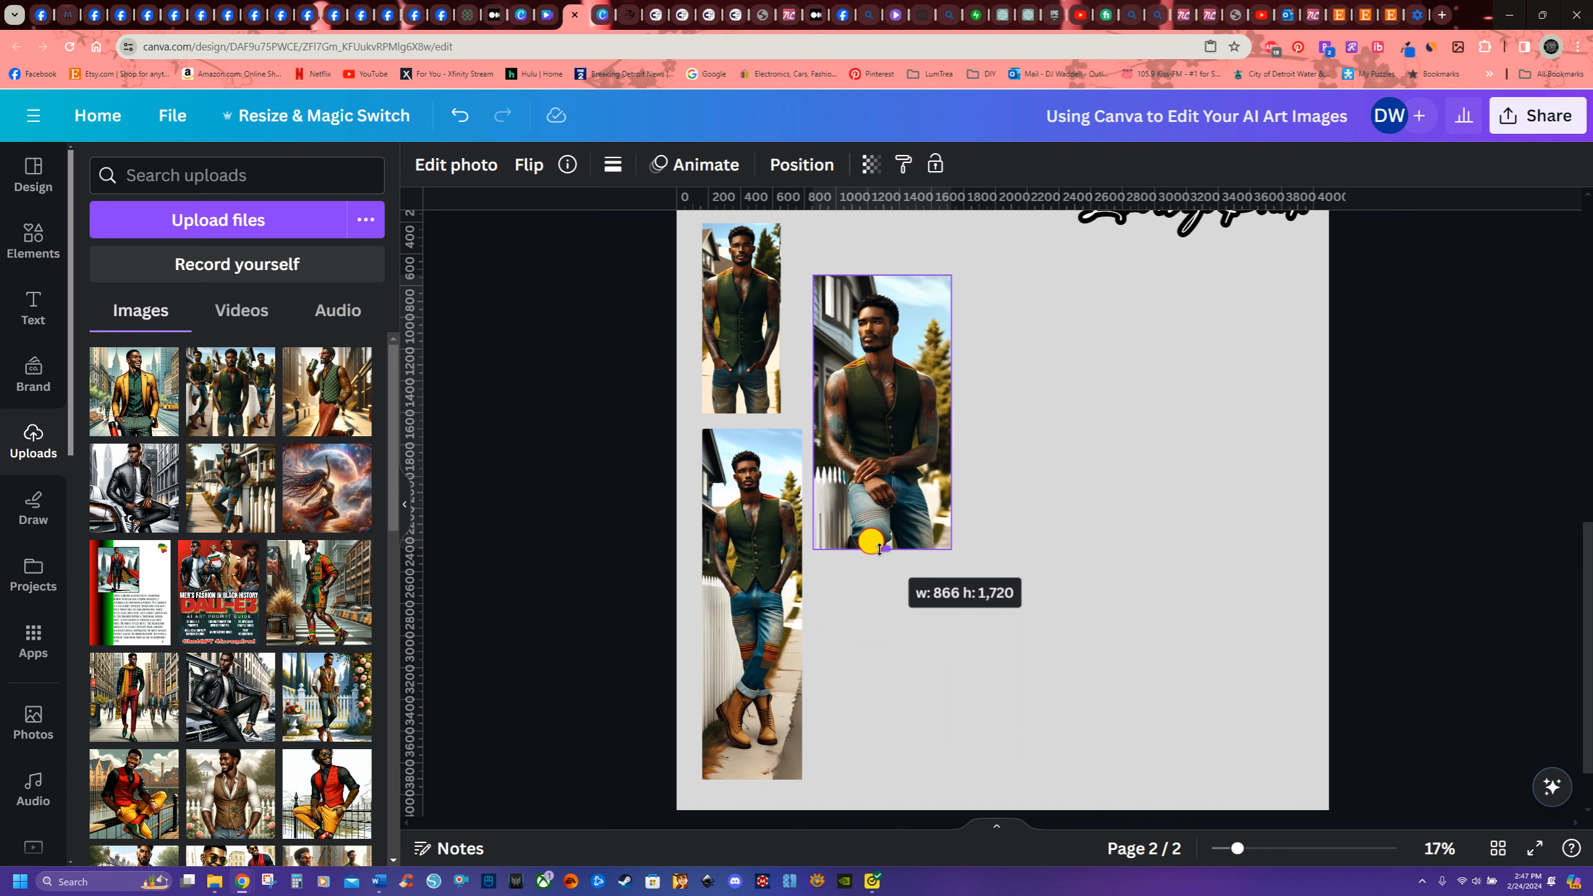
drag(879, 549, 879, 549)
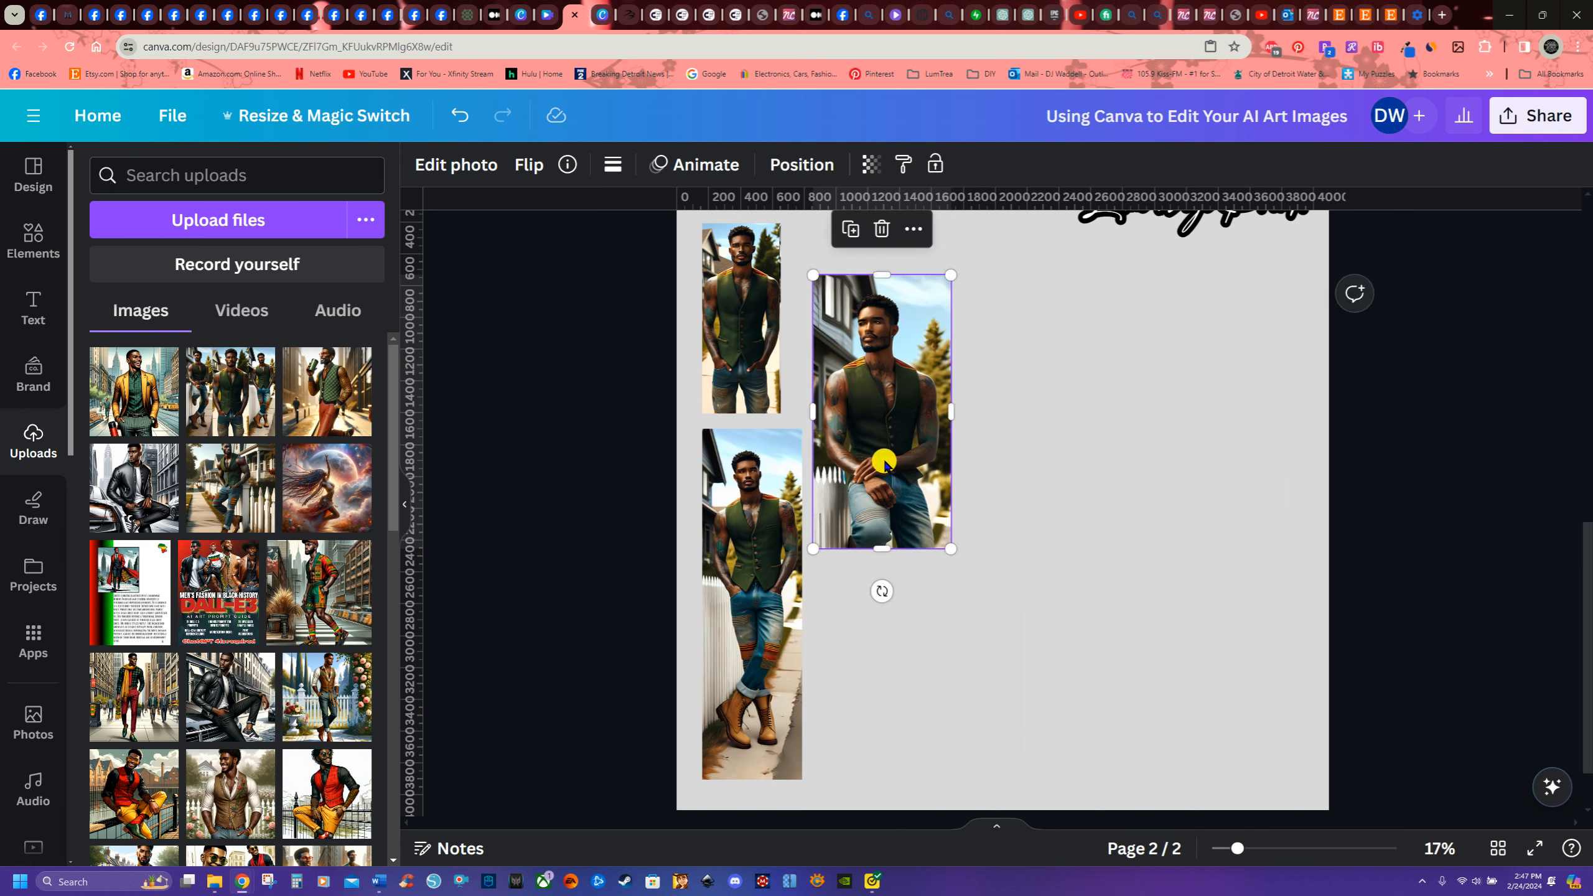
mouse_move(884, 456)
mouse_down()
mouse_move(850, 402)
mouse_move(882, 432)
mouse_up()
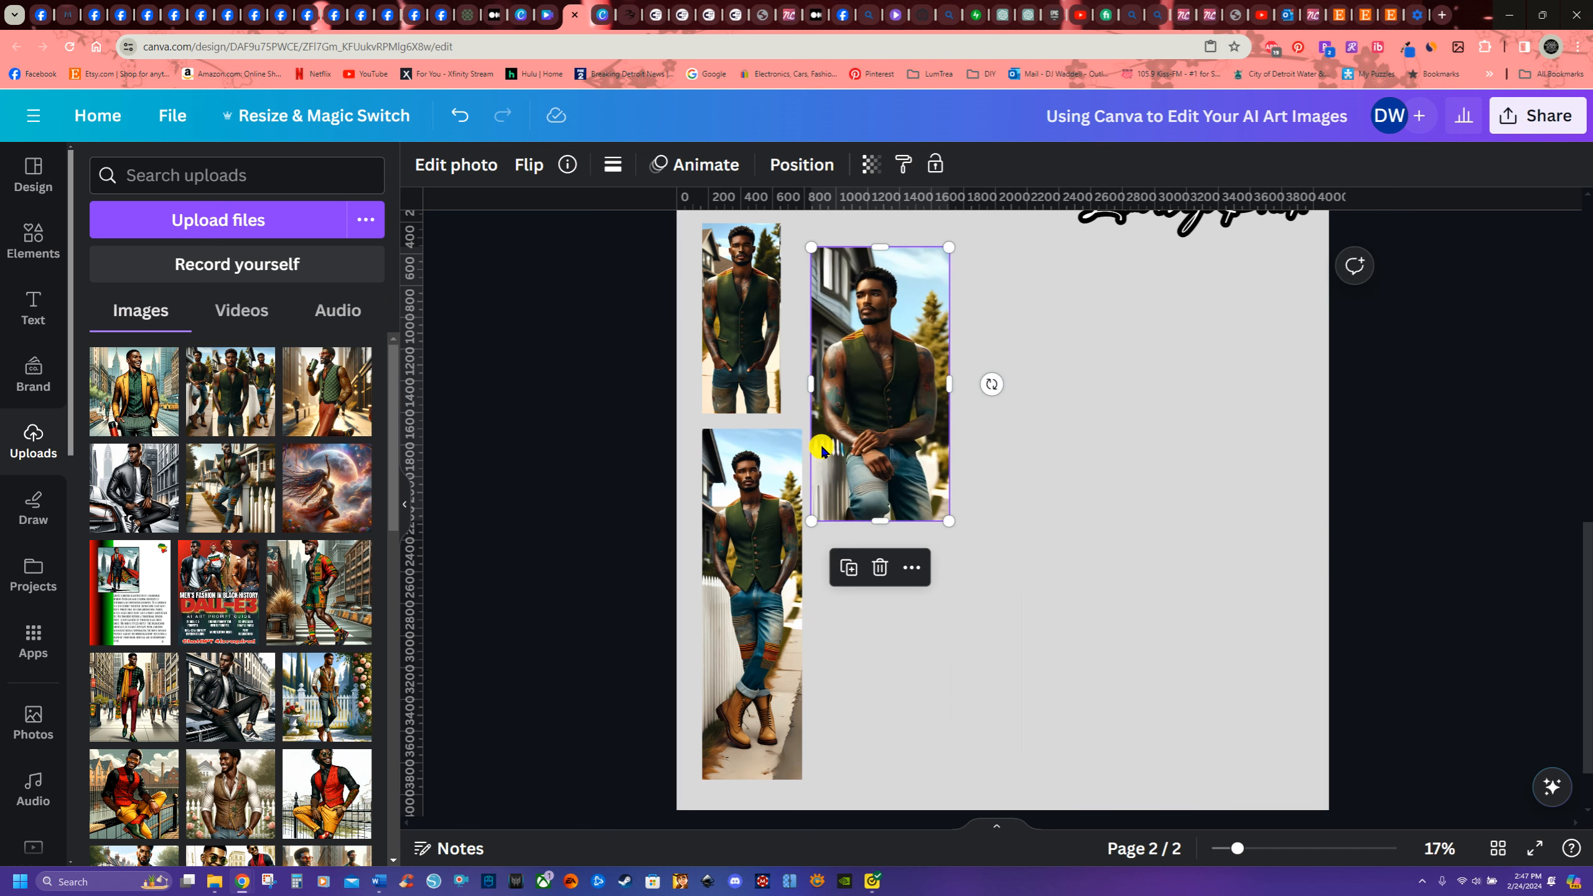
- Duplicate the knees-up crop, place the copy on the empty right half of the page, and move the original up beside the first crop
right_click(893, 398)
click(1010, 439)
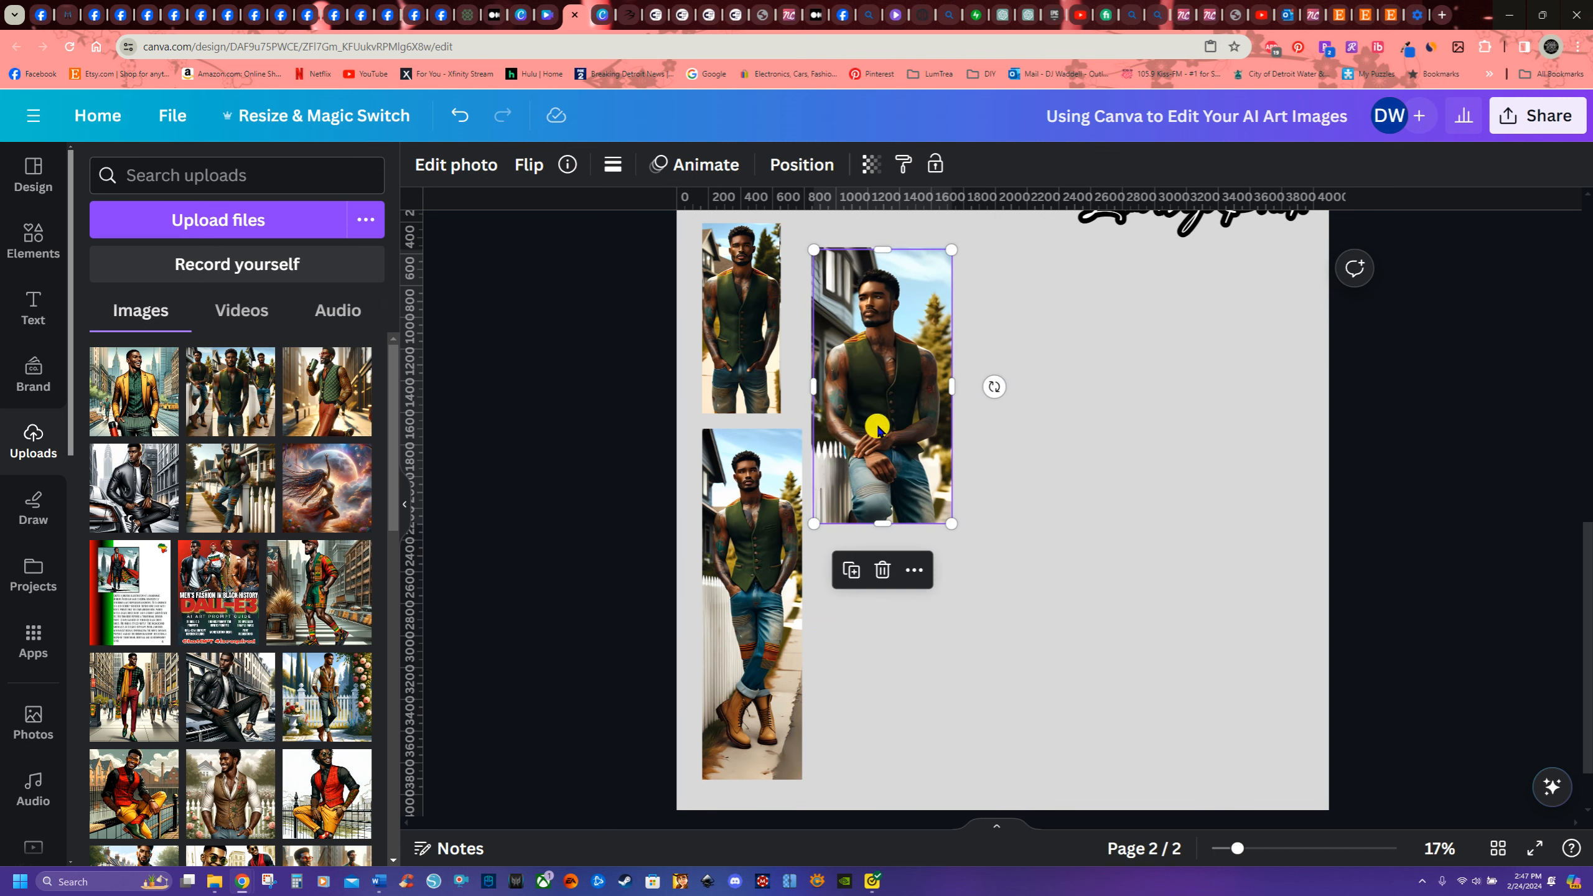
drag(878, 427, 1074, 441)
click(797, 436)
click(905, 447)
drag(905, 447, 876, 412)
drag(1080, 421, 1057, 462)
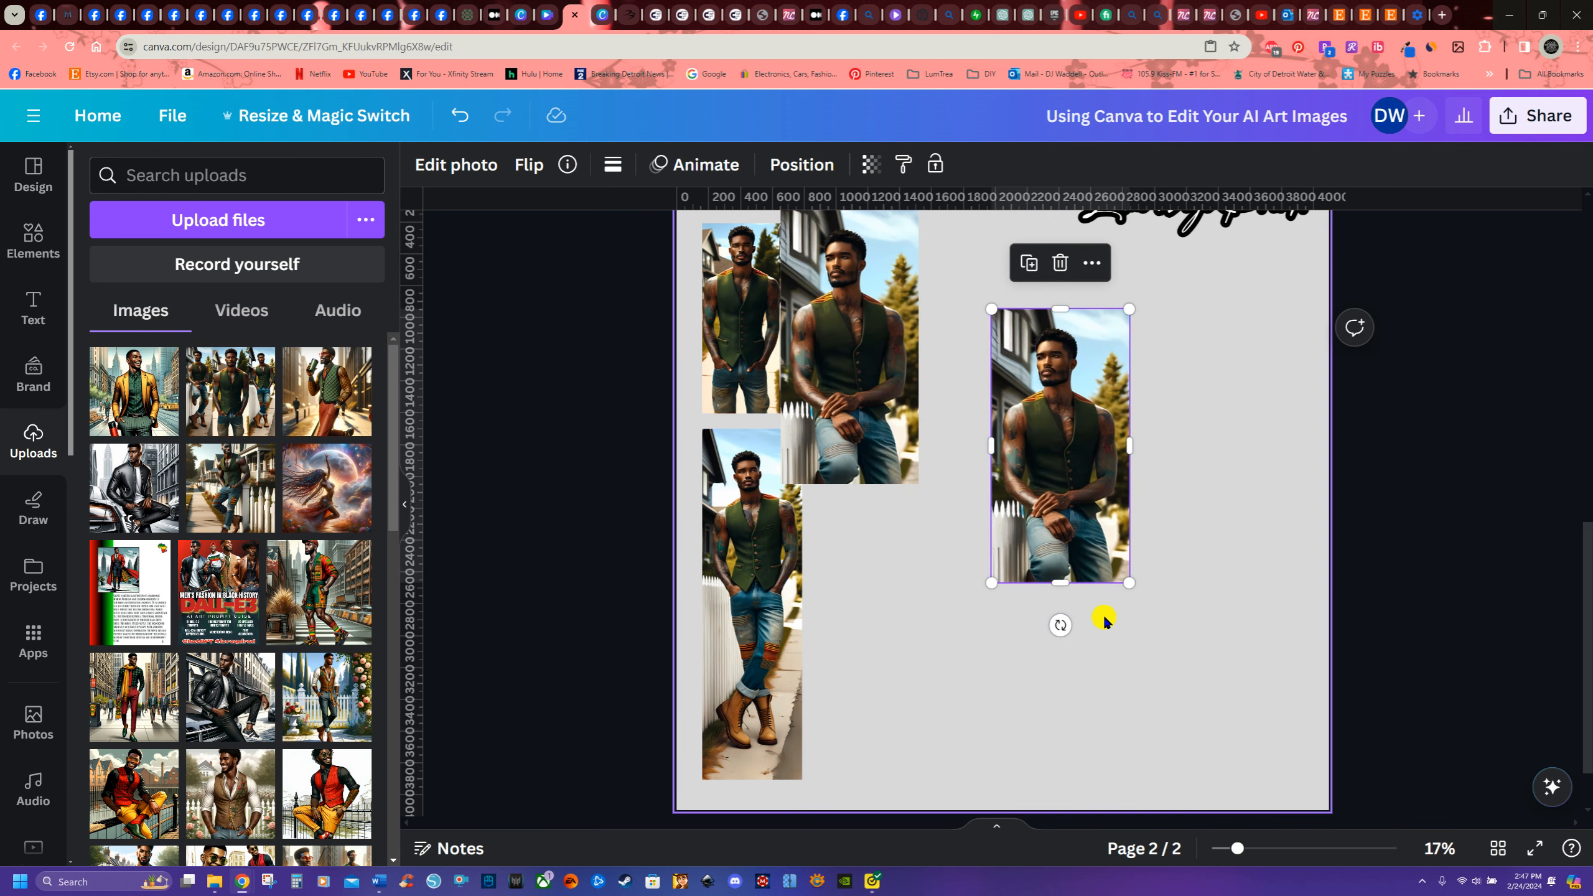
- Enlarge the duplicated crop, trim its lower edge to just below the folded hands, and move it toward the middle of the page
drag(1130, 582, 1313, 799)
drag(1129, 618, 1092, 545)
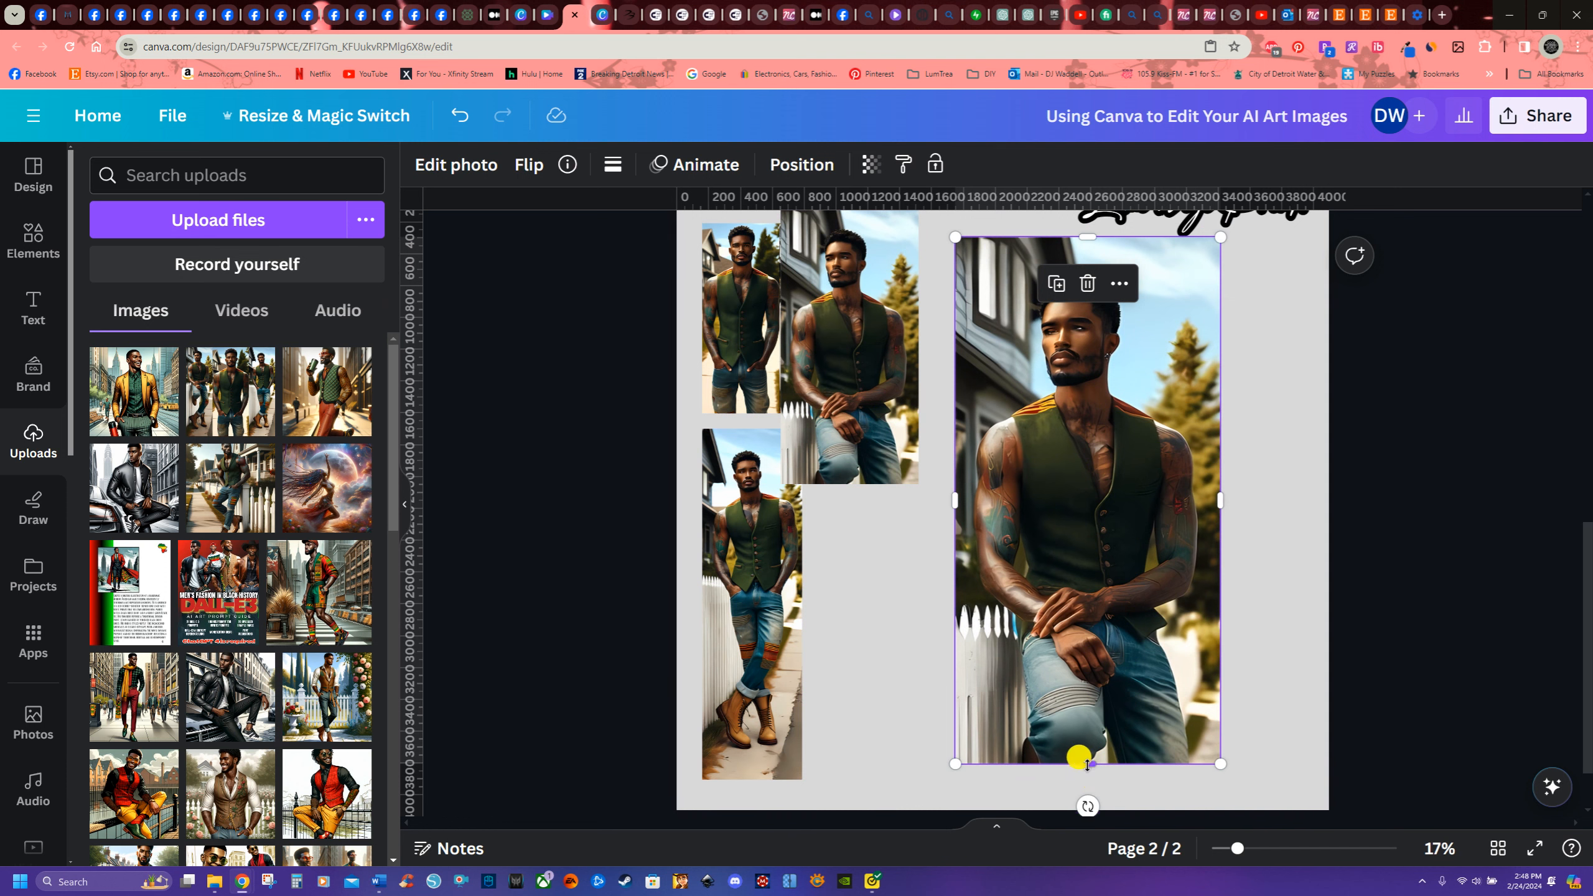
drag(1087, 763, 1090, 688)
drag(1111, 500, 846, 541)
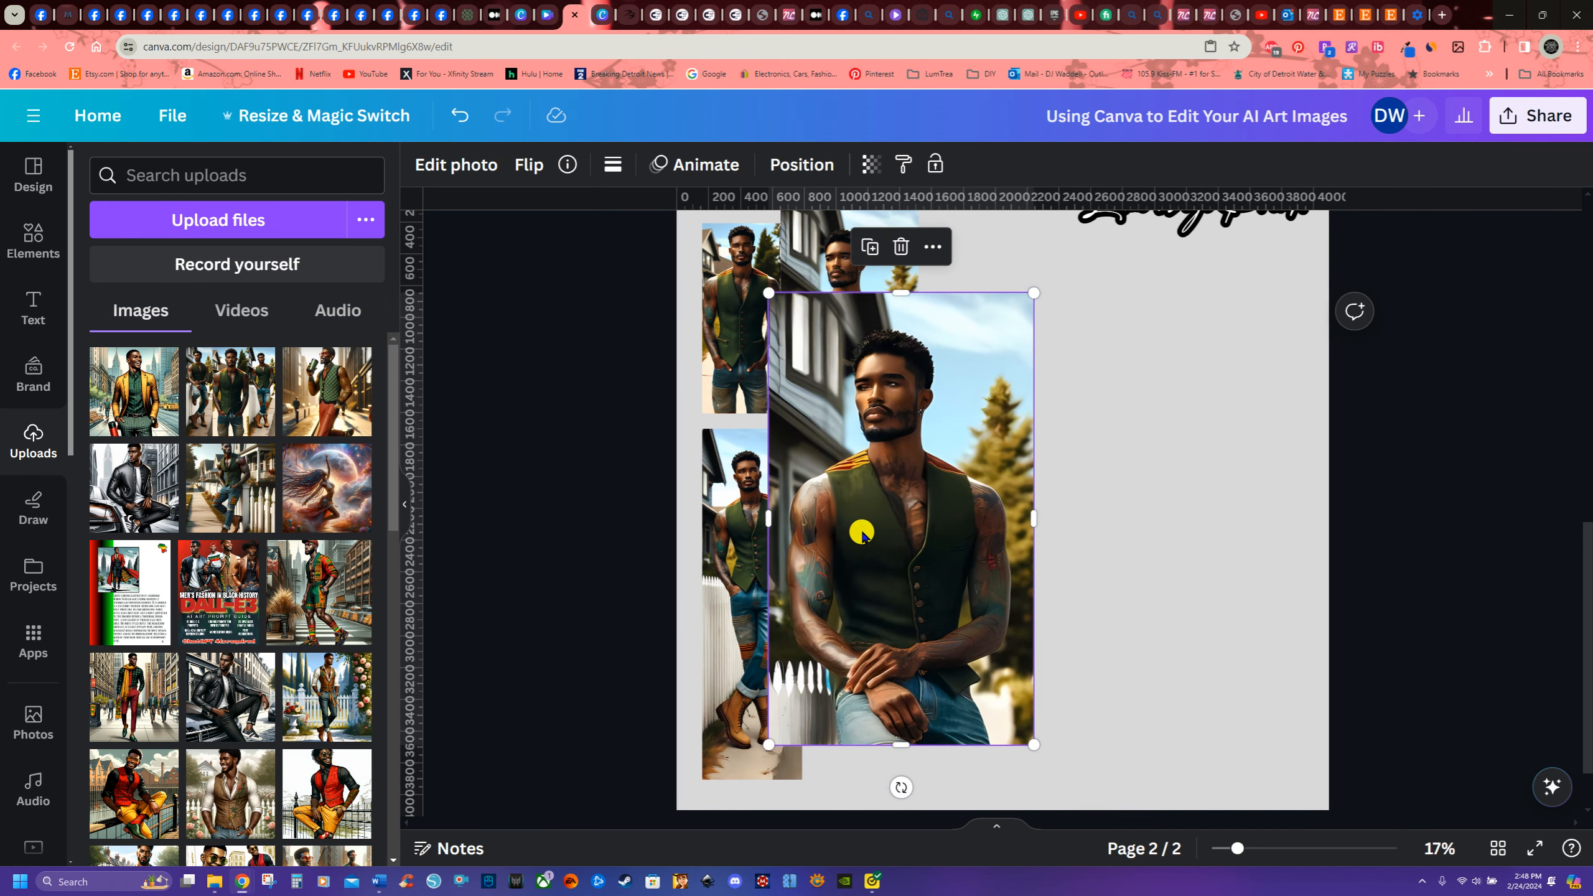
- Duplicate the large trimmed portrait and enlarge the copy along the right side of the page
right_click(864, 537)
click(978, 371)
drag(935, 527, 1123, 523)
drag(1277, 734, 1335, 810)
drag(1210, 712, 1166, 656)
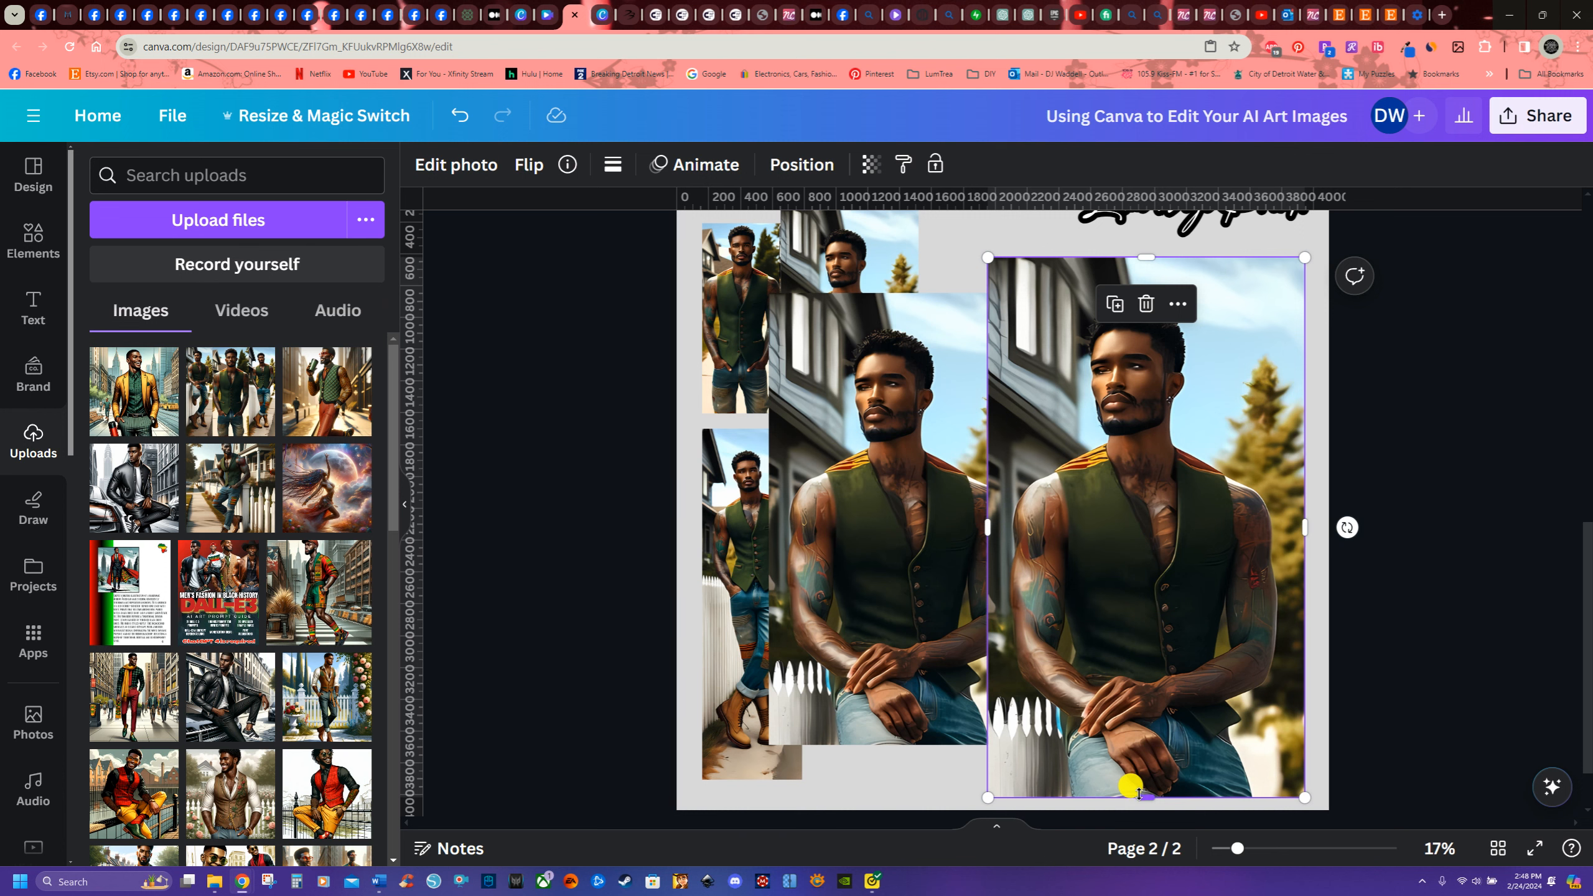
- Crop the enlarged copy to a head-and-chest portrait and shrink it into a small picture near the top of the page
drag(1143, 798, 1169, 656)
drag(1167, 480, 1113, 476)
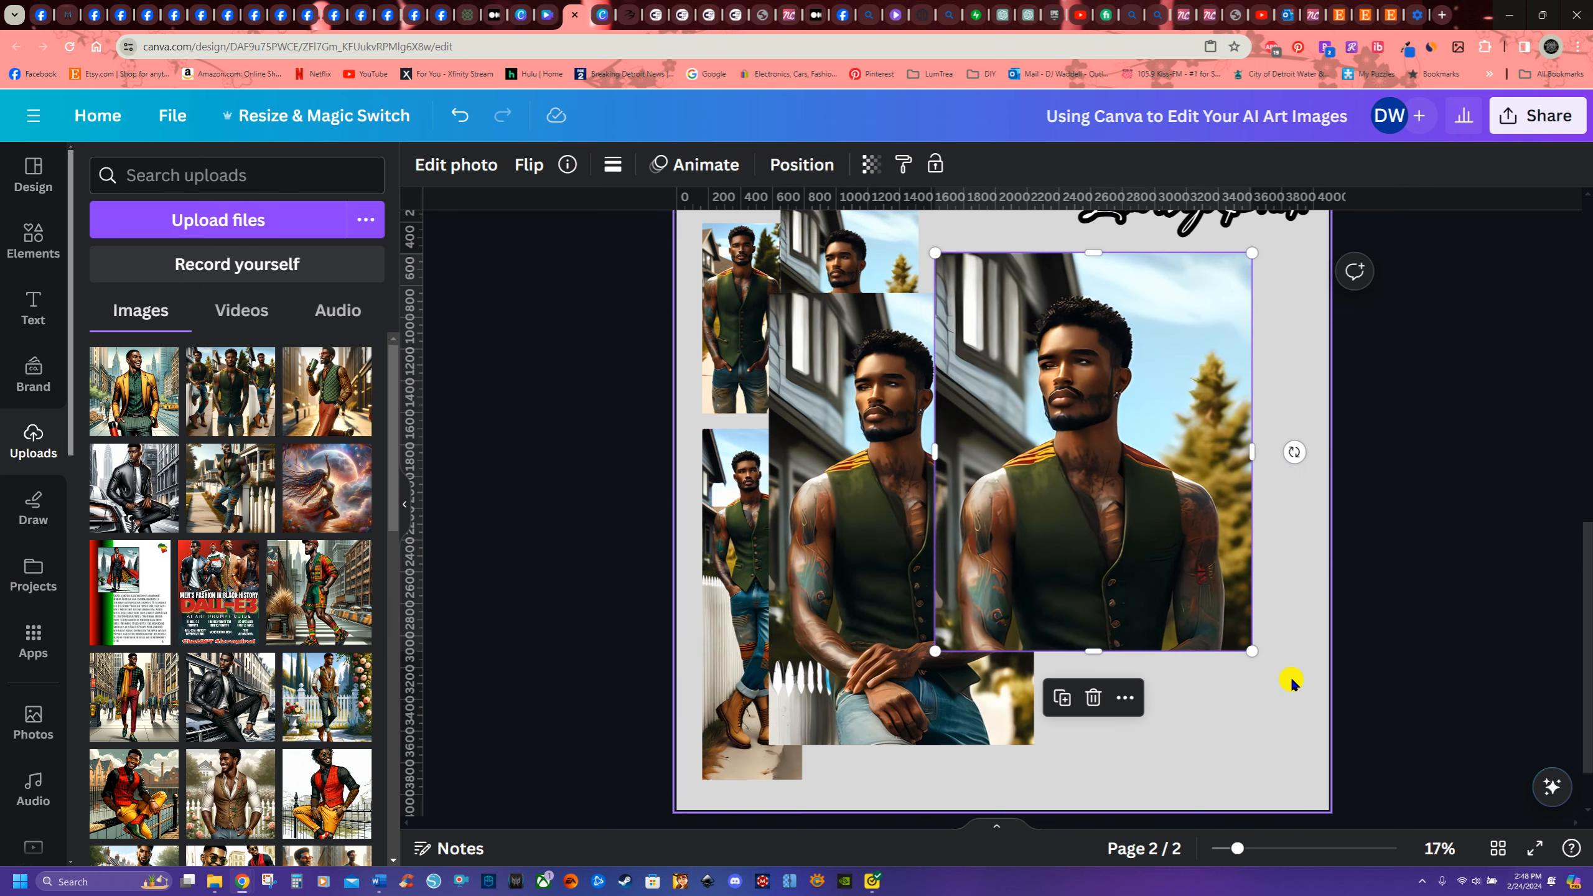
drag(1242, 646, 1010, 363)
- Duplicate the large portrait with folded hands again and place the copy to its right
right_click(968, 563)
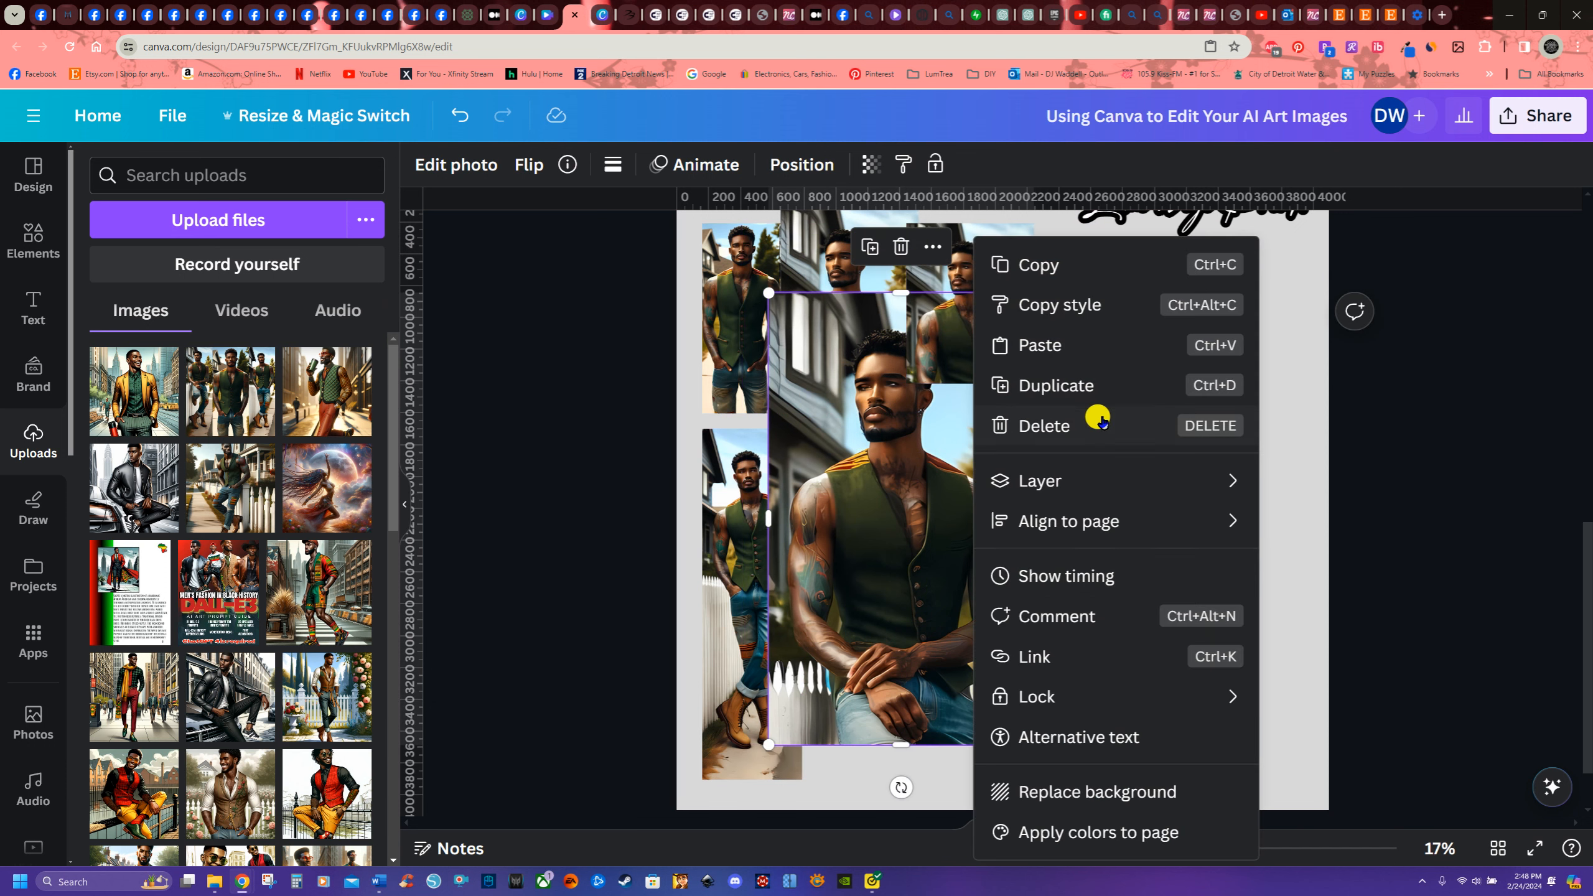
click(1067, 384)
drag(828, 510, 1059, 518)
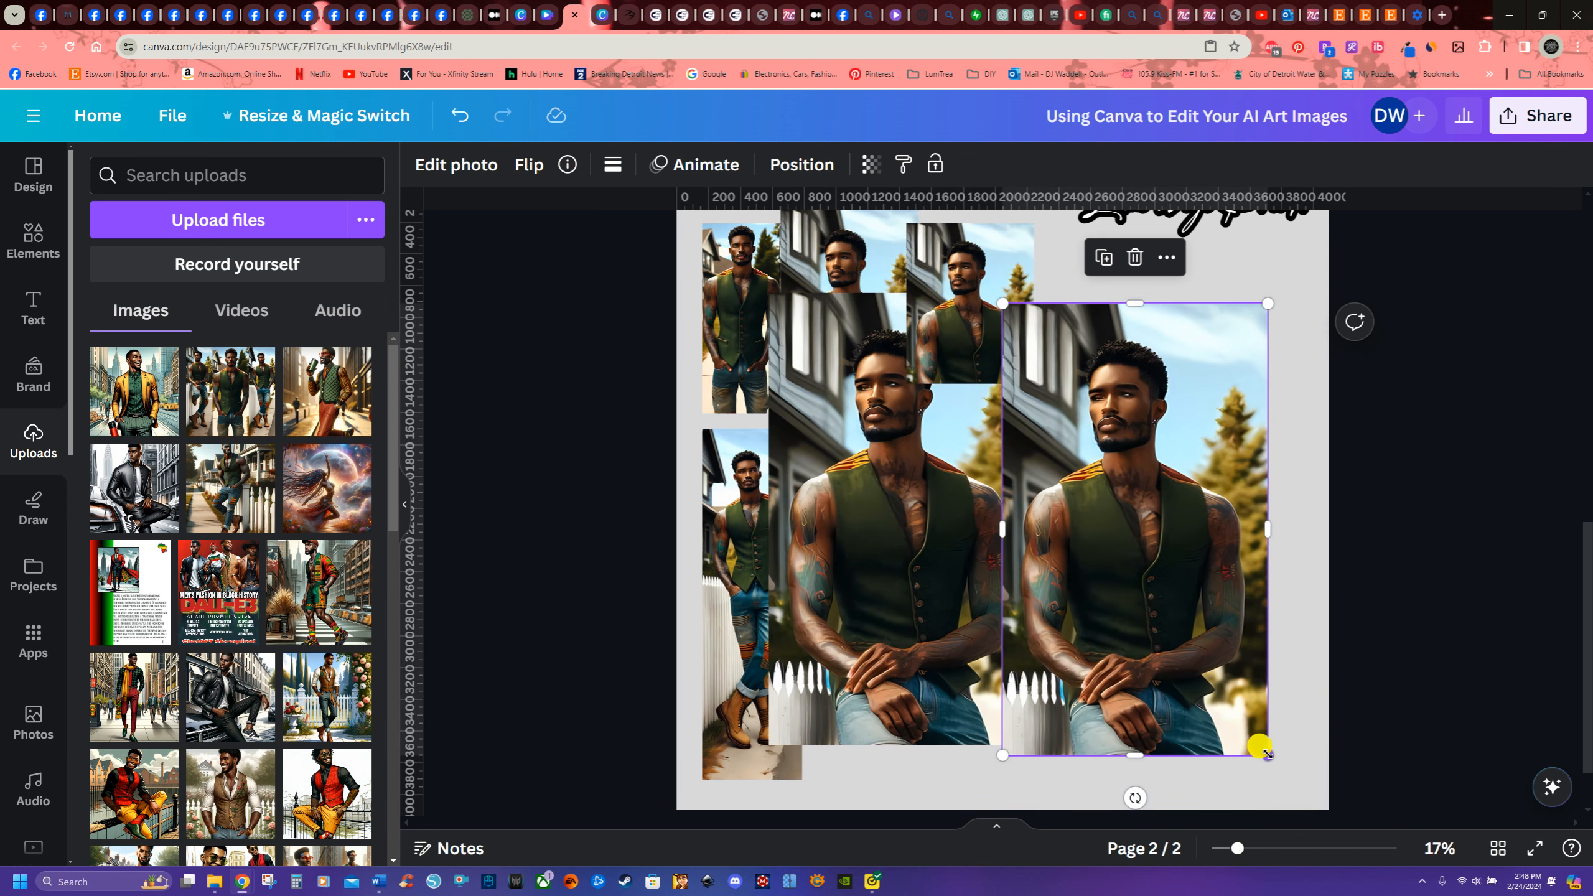
- Enlarge the new portrait copy, crop it to a head-and-neck close-up with a trimmed left side, and move it to the page's upper right
drag(1262, 750, 1374, 816)
drag(1239, 683, 1128, 523)
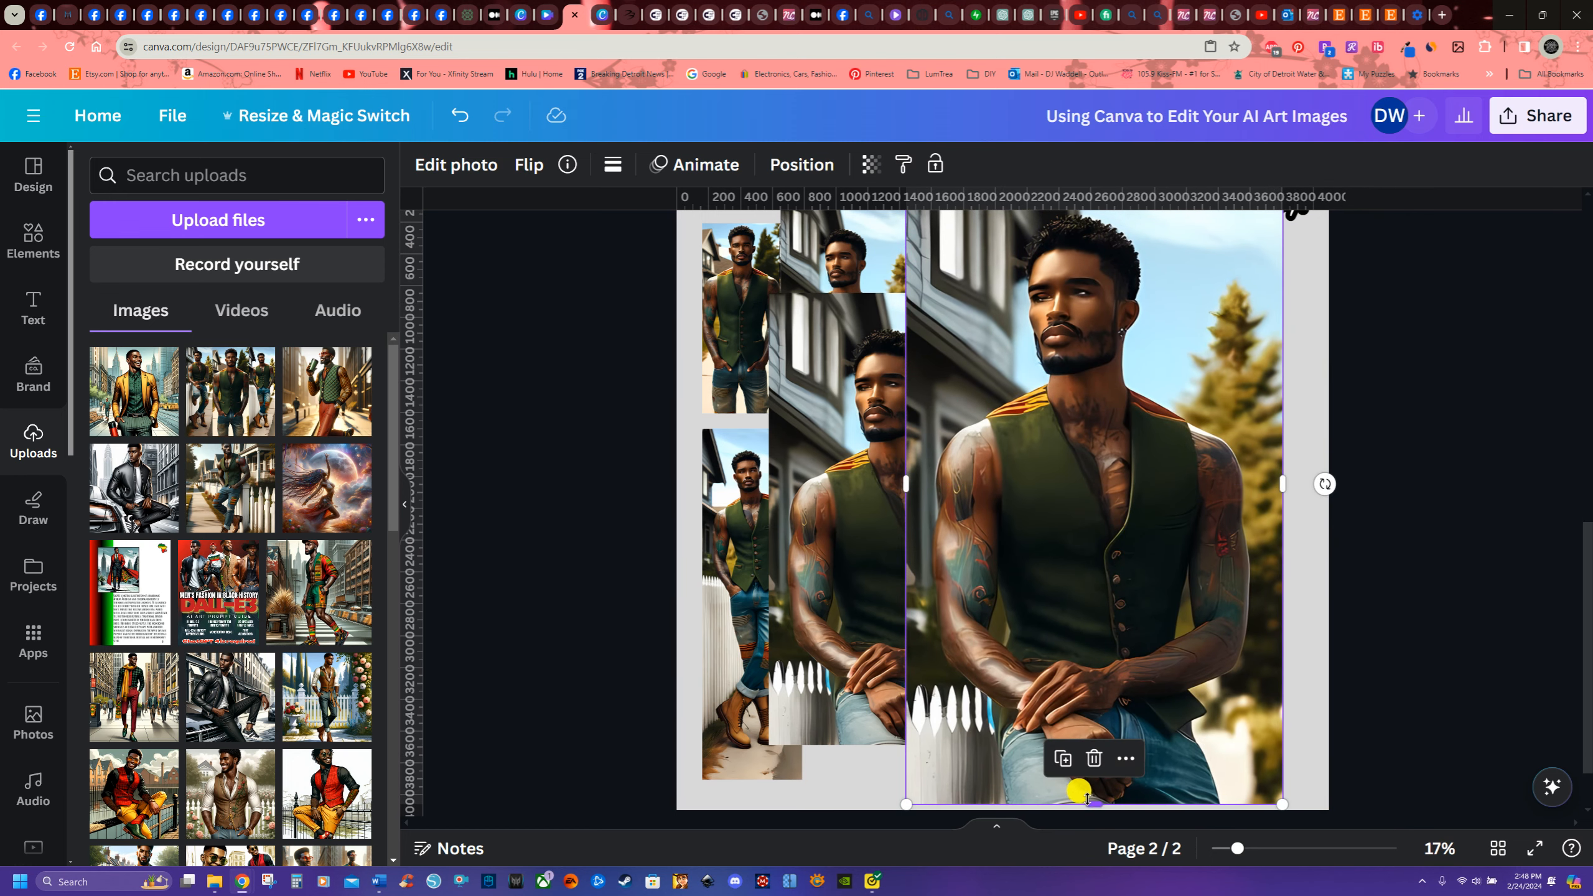
drag(1094, 806, 1246, 471)
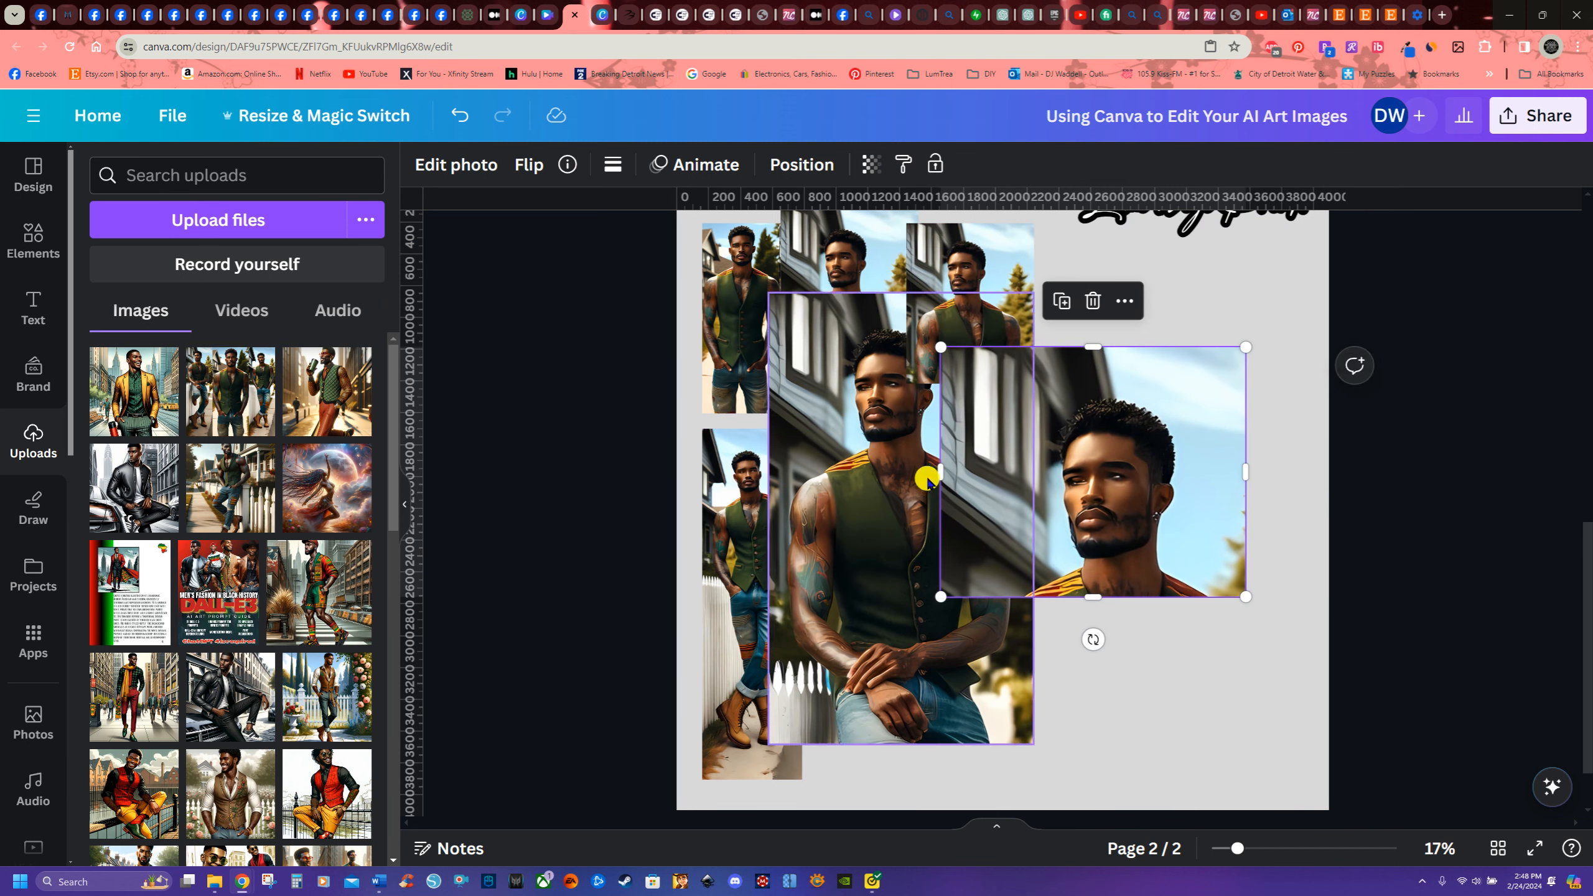
drag(940, 470, 989, 477)
drag(1122, 524, 1205, 438)
- Spread the overlapping portraits out, with the small head-and-chest picture toward the lower right and the other four shifted right
drag(988, 323, 1195, 630)
drag(858, 535, 1007, 576)
drag(789, 382, 924, 418)
drag(740, 384, 823, 400)
drag(783, 608, 864, 621)
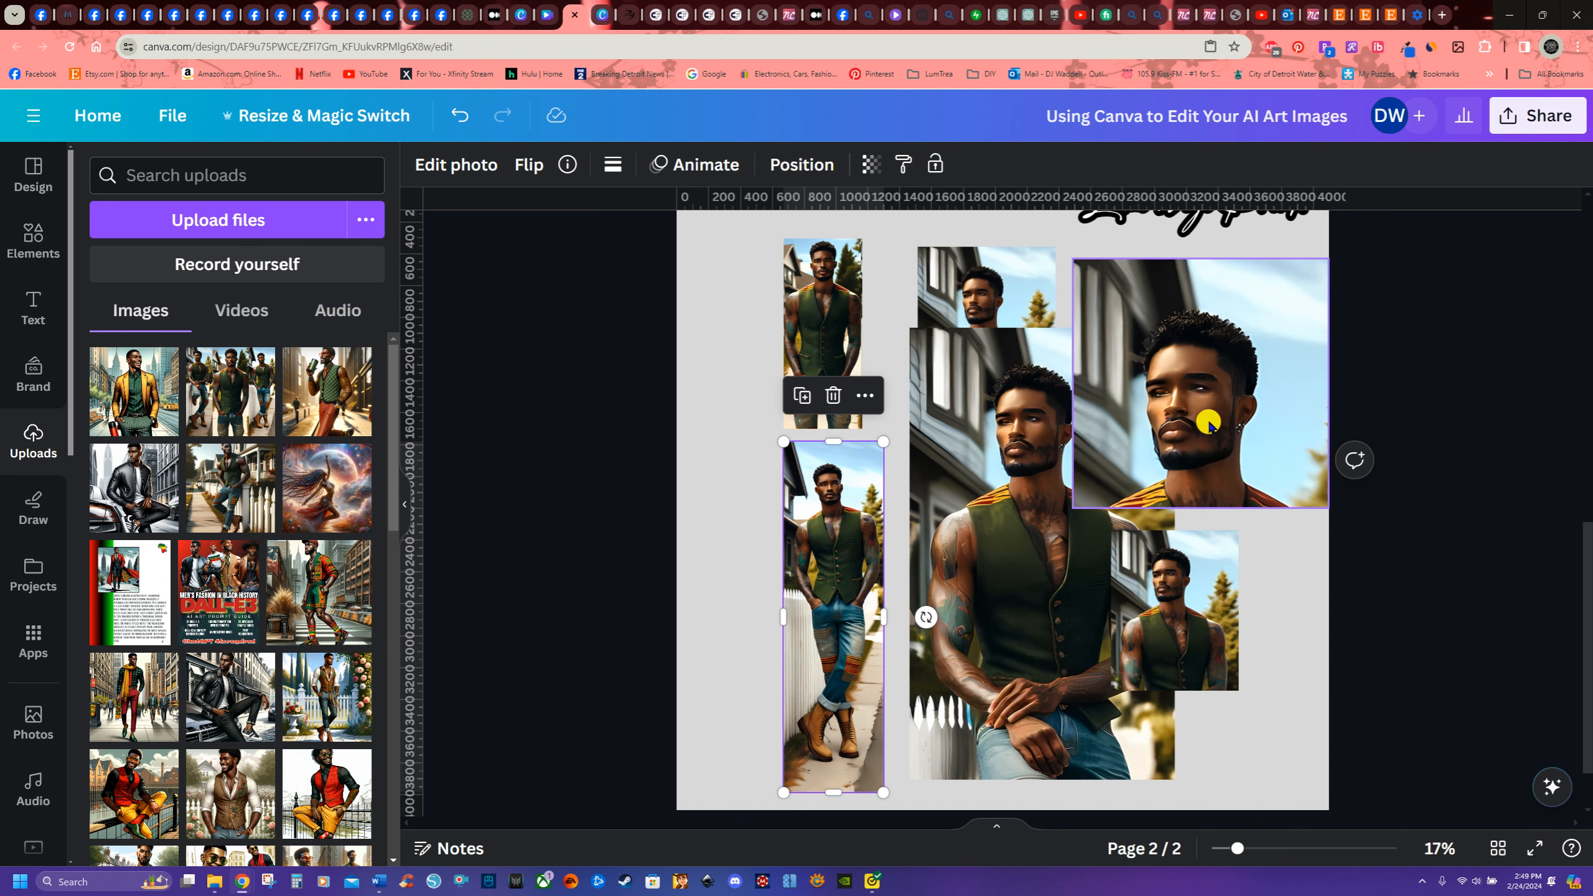
- Rearrange the portraits, with the two narrow ones along the left edge, the medium one beside them, and the largest in the middle near the close-up
mouse_move(1213, 414)
mouse_down()
mouse_move(1129, 401)
mouse_move(1211, 395)
mouse_up()
drag(829, 347, 750, 323)
drag(834, 552, 755, 522)
click(997, 495)
drag(997, 495, 1027, 519)
click(944, 259)
drag(945, 259, 829, 235)
drag(1031, 613, 971, 615)
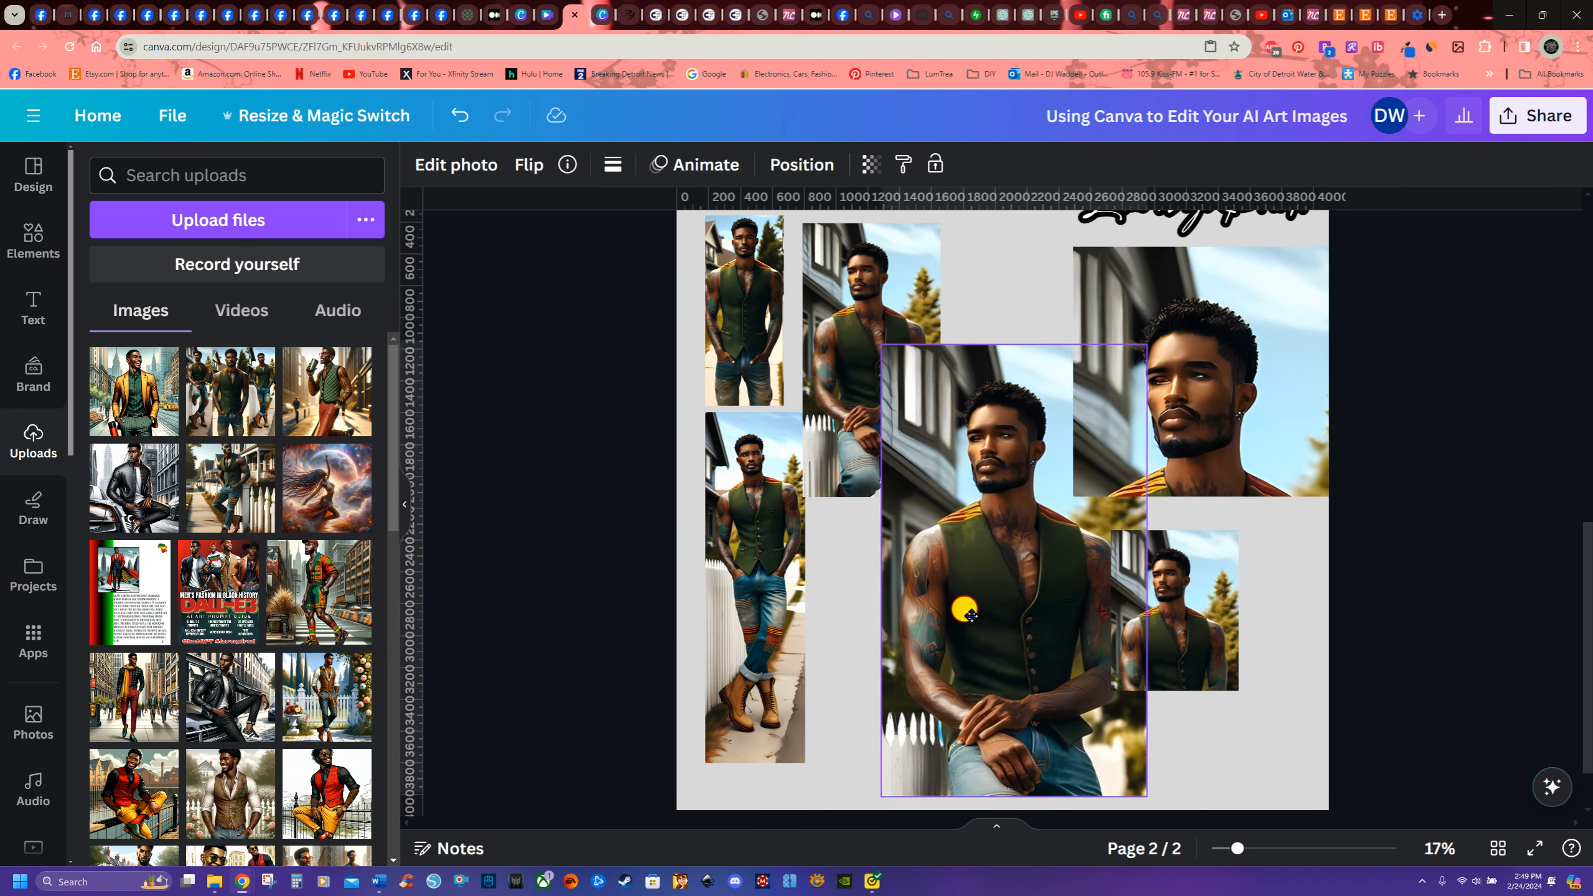
drag(1180, 357, 1107, 380)
- Duplicate page 2 and delete every portrait from the new page 3, keeping only the LumiDigiPrints logo
scroll(1291, 565, up, 4)
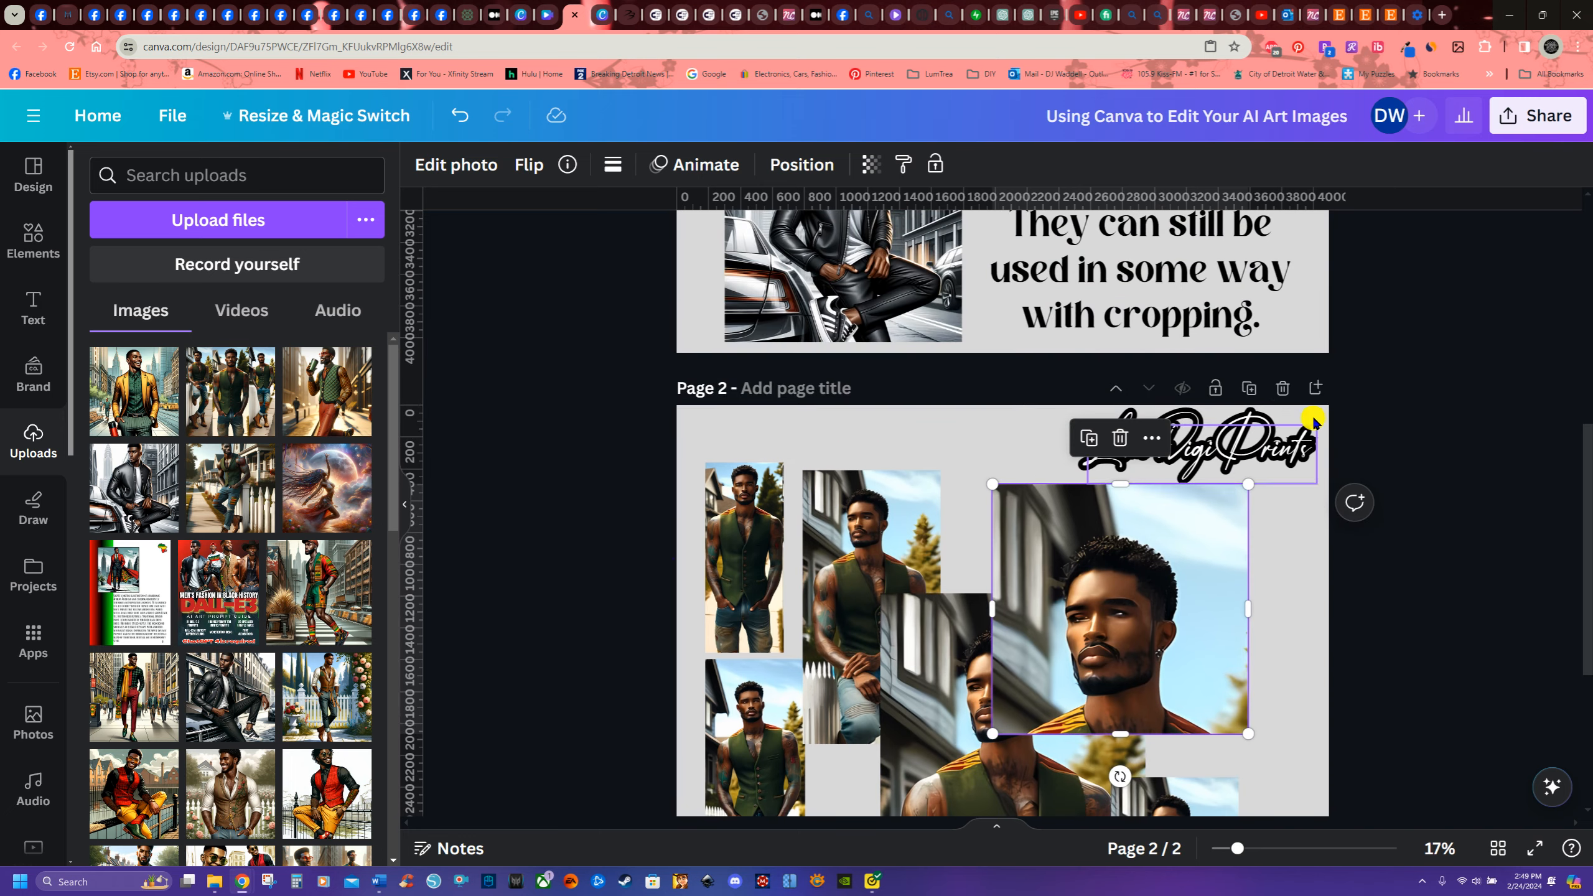
click(1245, 389)
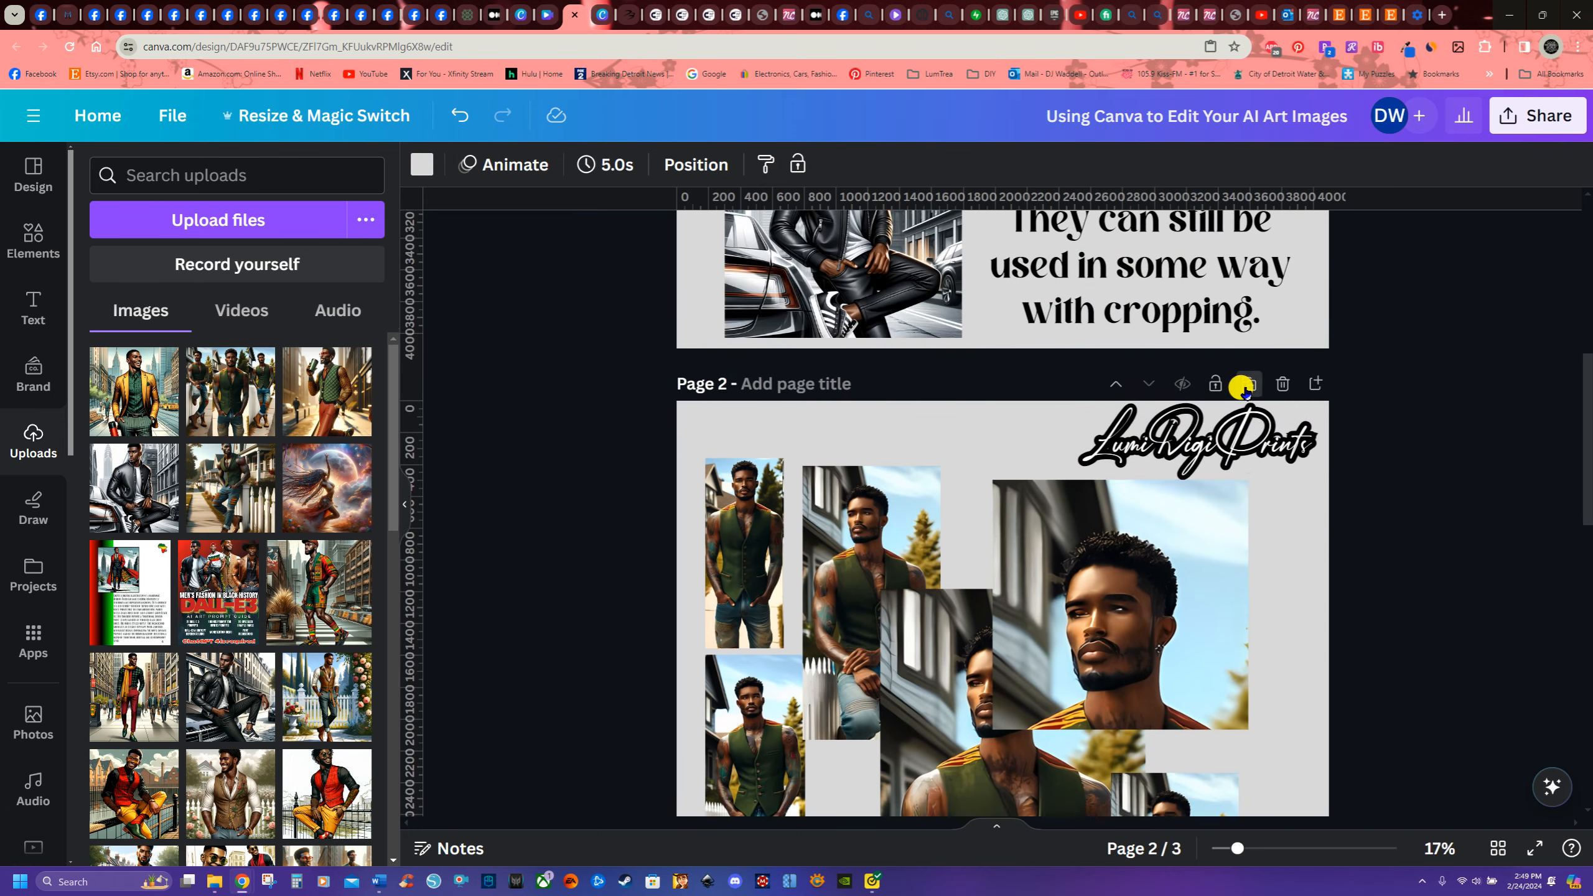
drag(921, 645, 1317, 729)
scroll(1362, 708, down, 5)
scroll(1365, 690, up, 4)
scroll(1365, 682, up, 4)
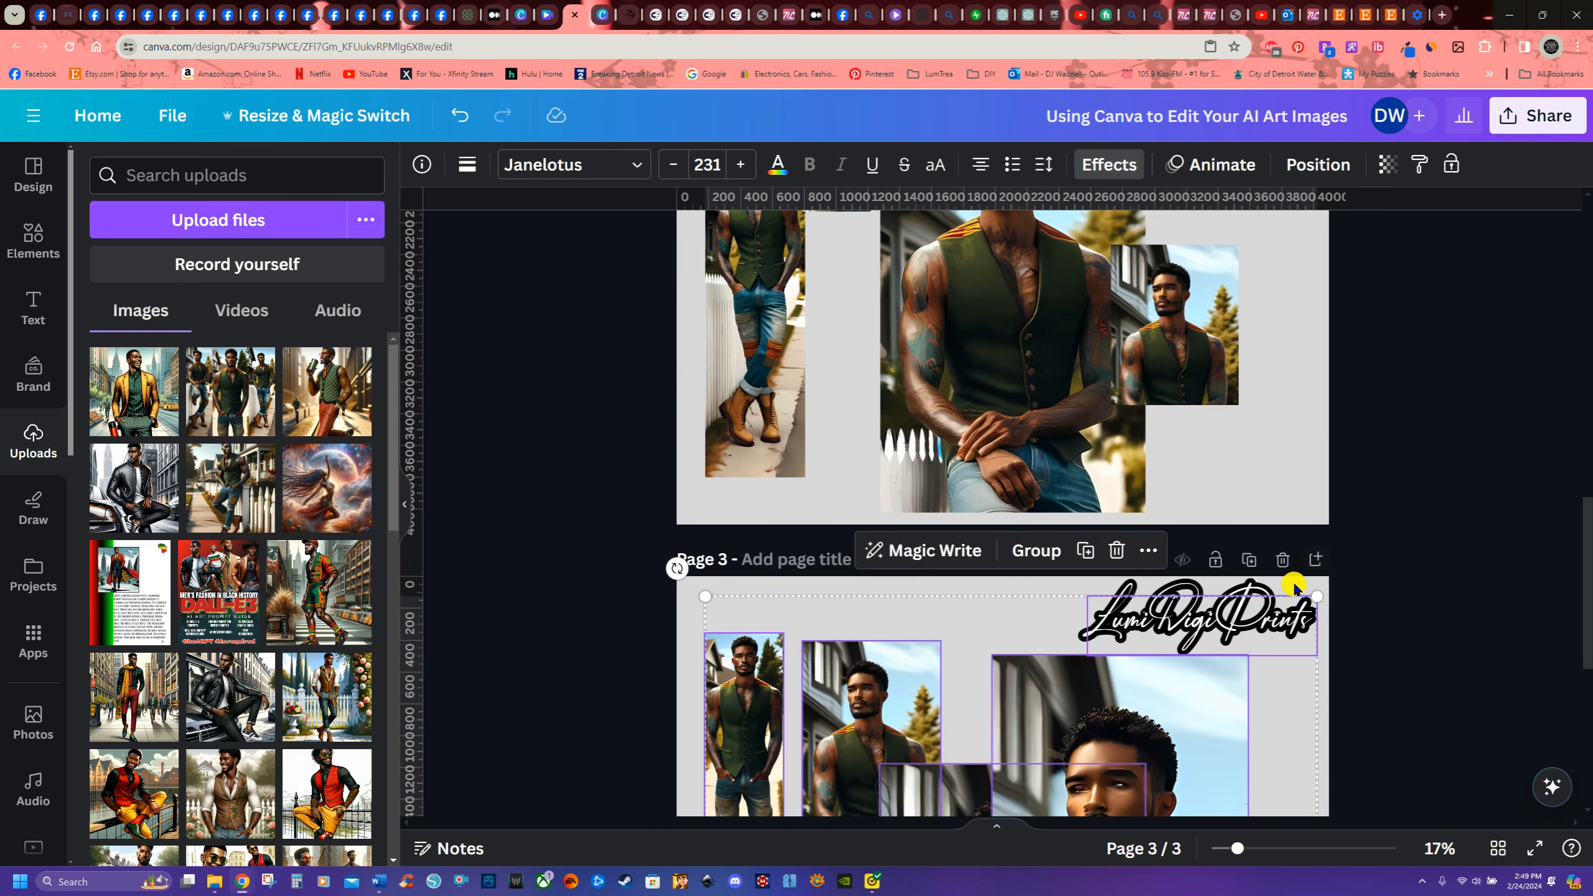
shift+click(1304, 619)
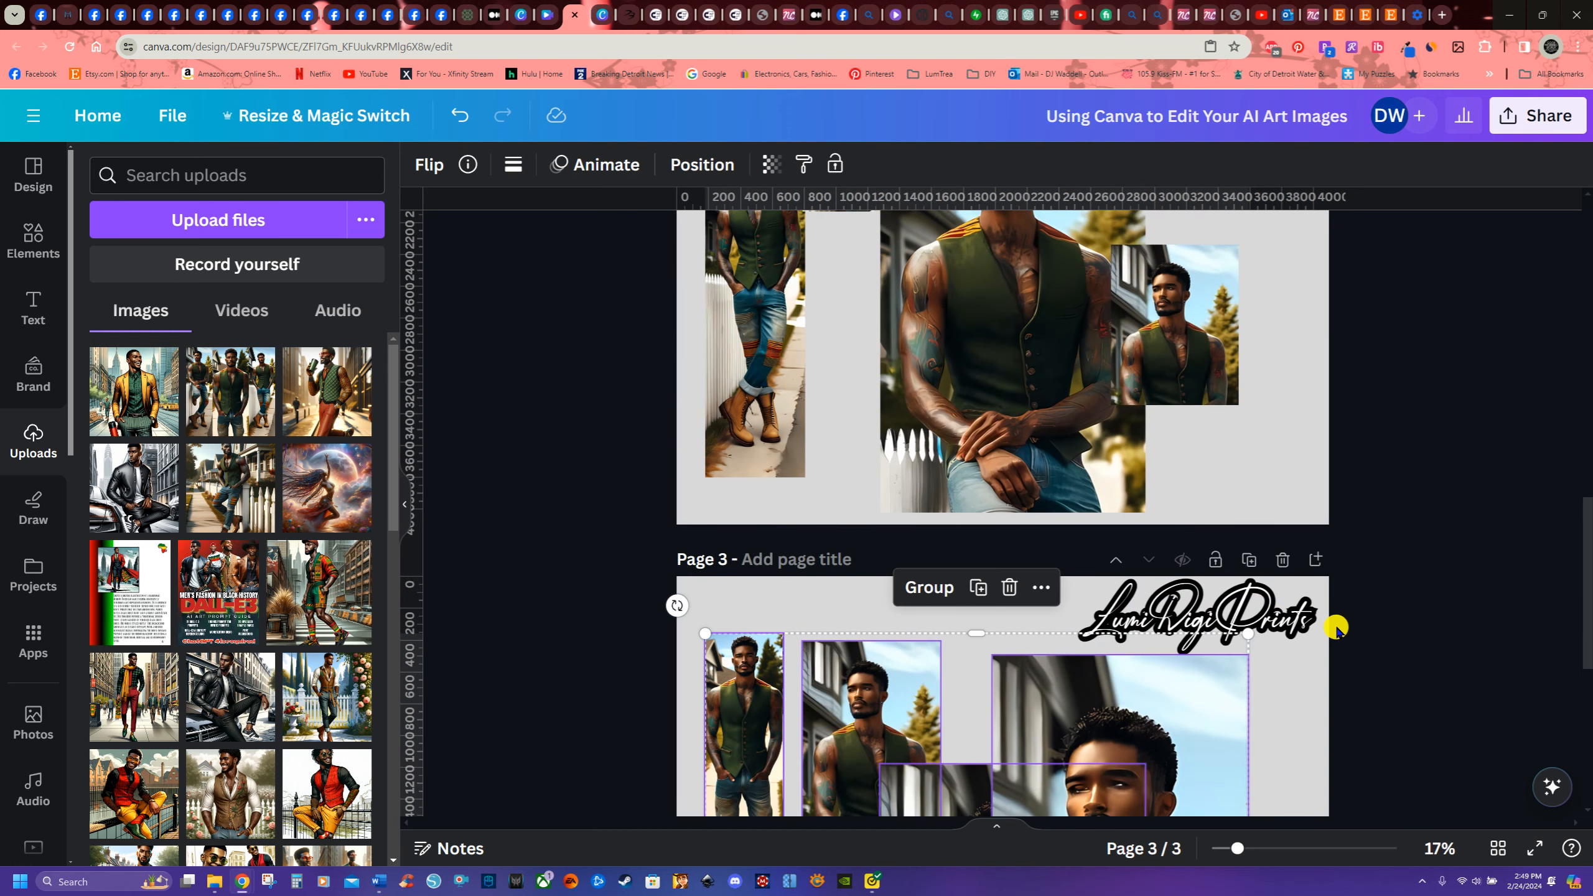
key(Delete)
- Duplicate the two-panel cowboy image on page 1 and move the copy onto page 3
scroll(1396, 607, up, 10)
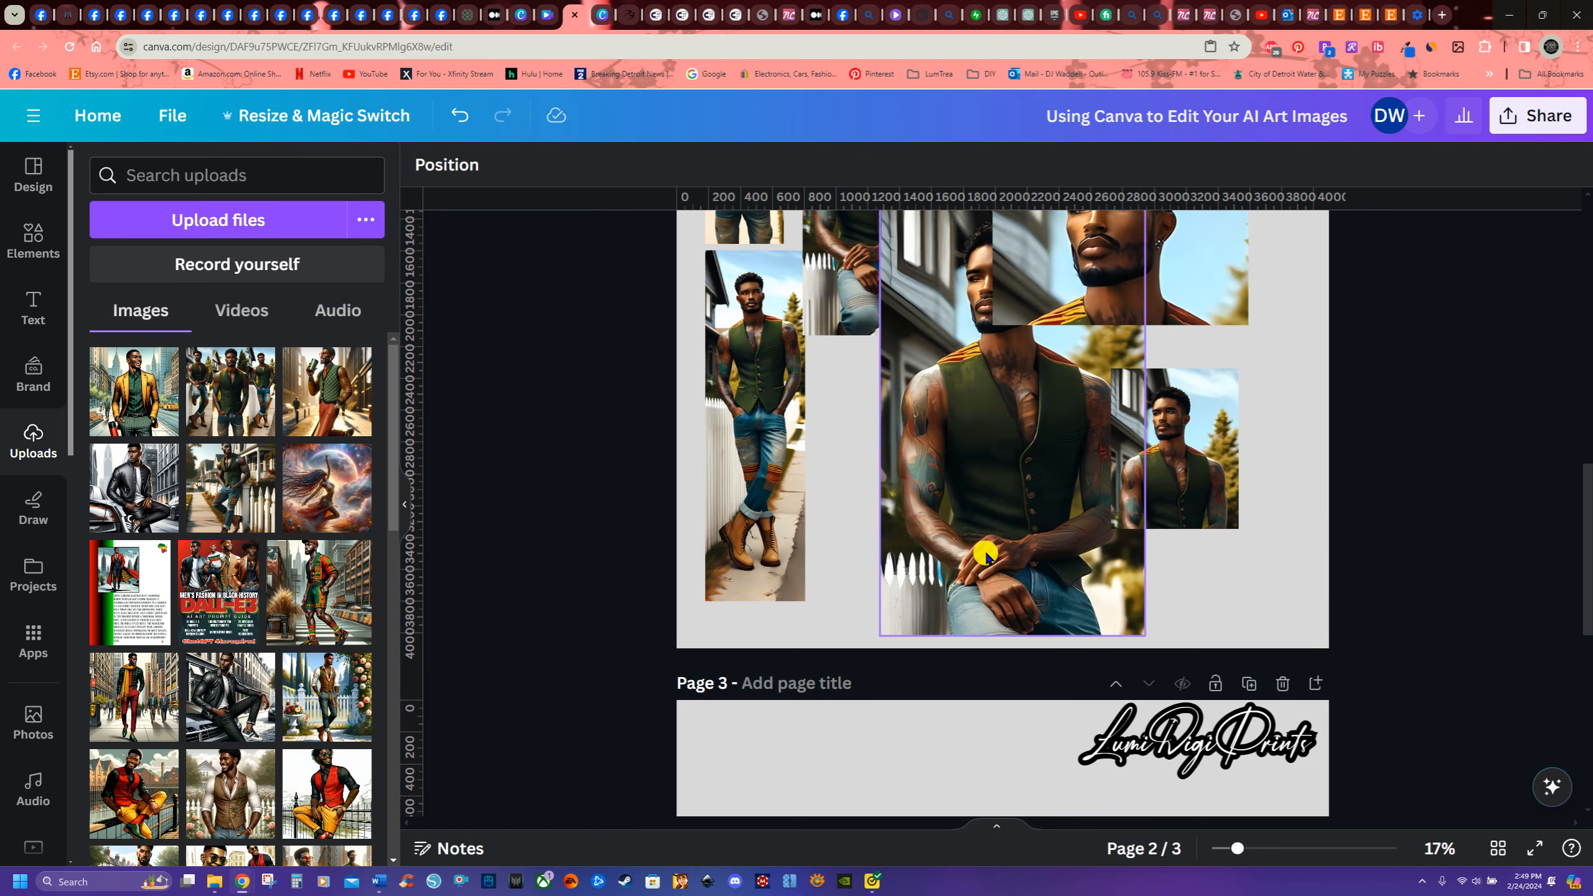
scroll(1352, 681, up, 3)
scroll(1352, 678, down, 2)
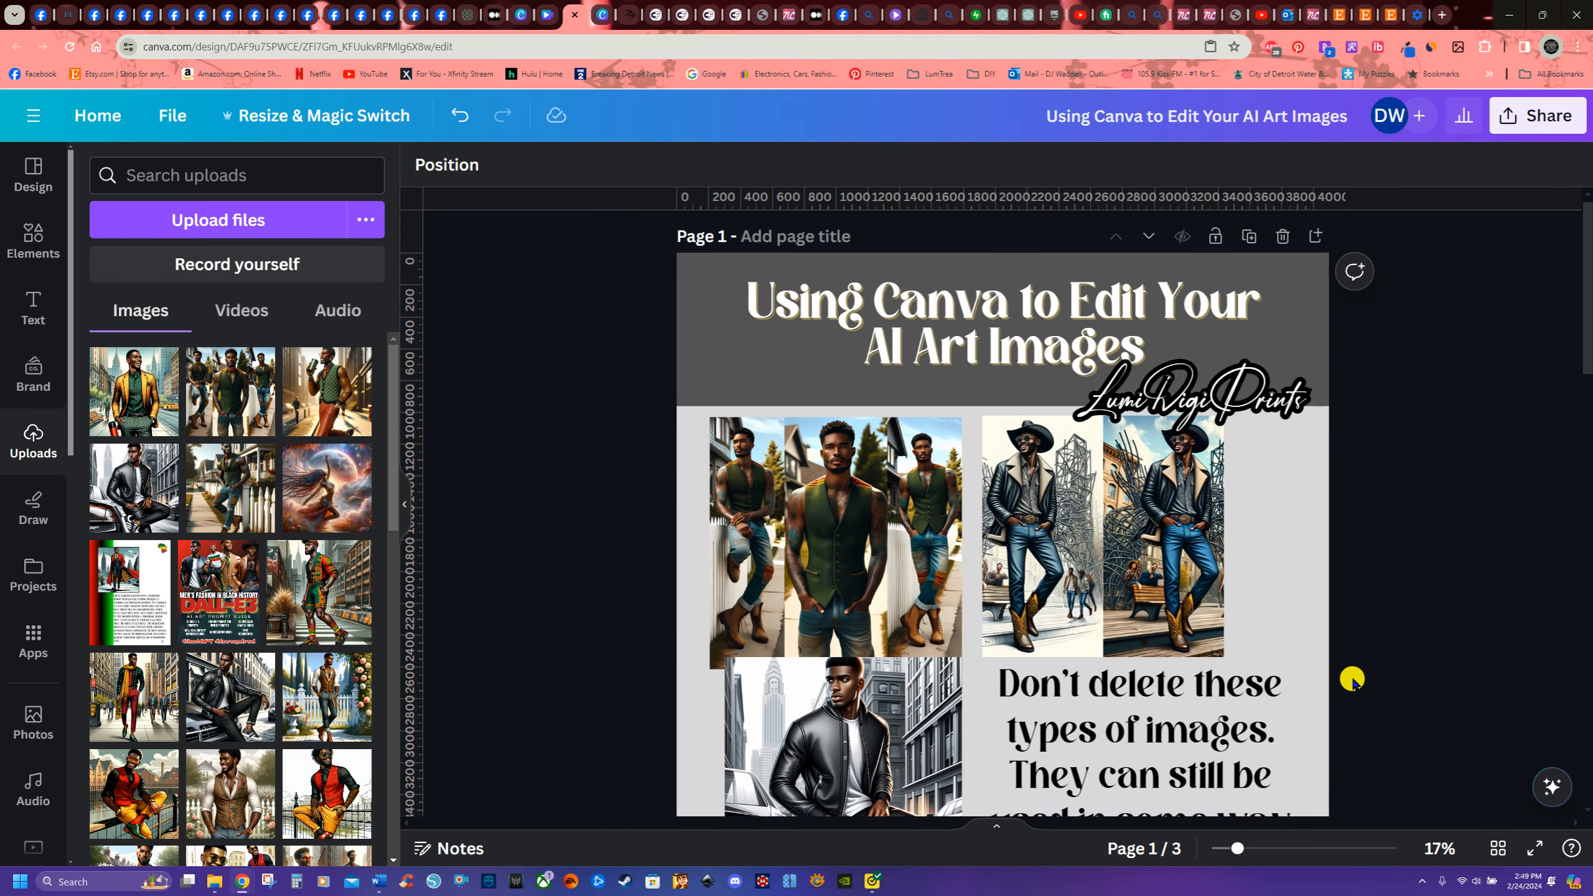
click(1086, 502)
right_click(1084, 397)
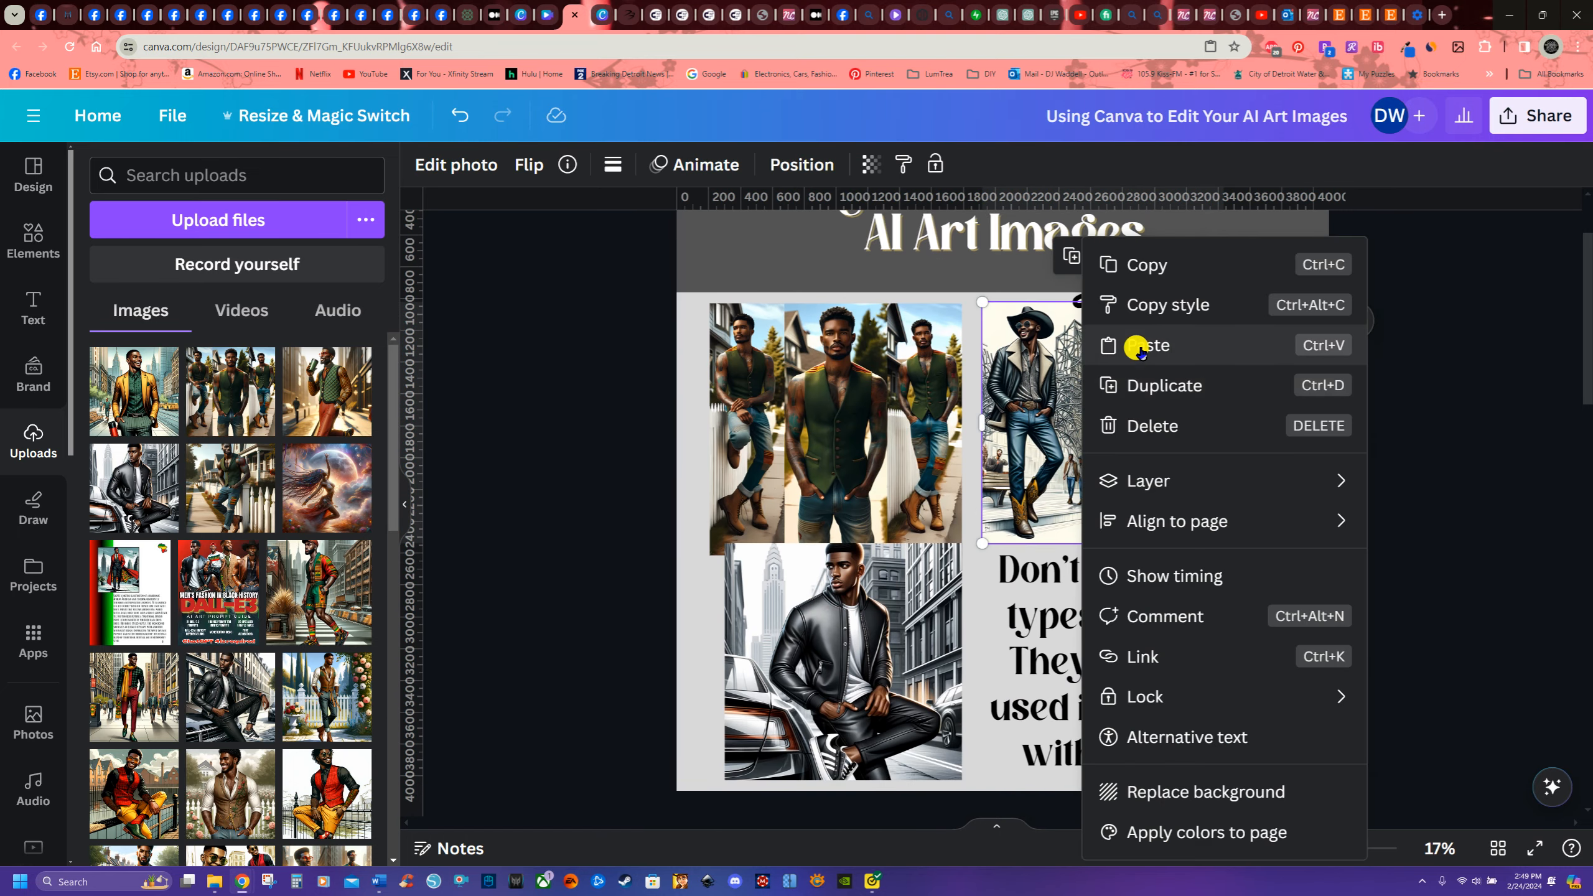
click(1129, 381)
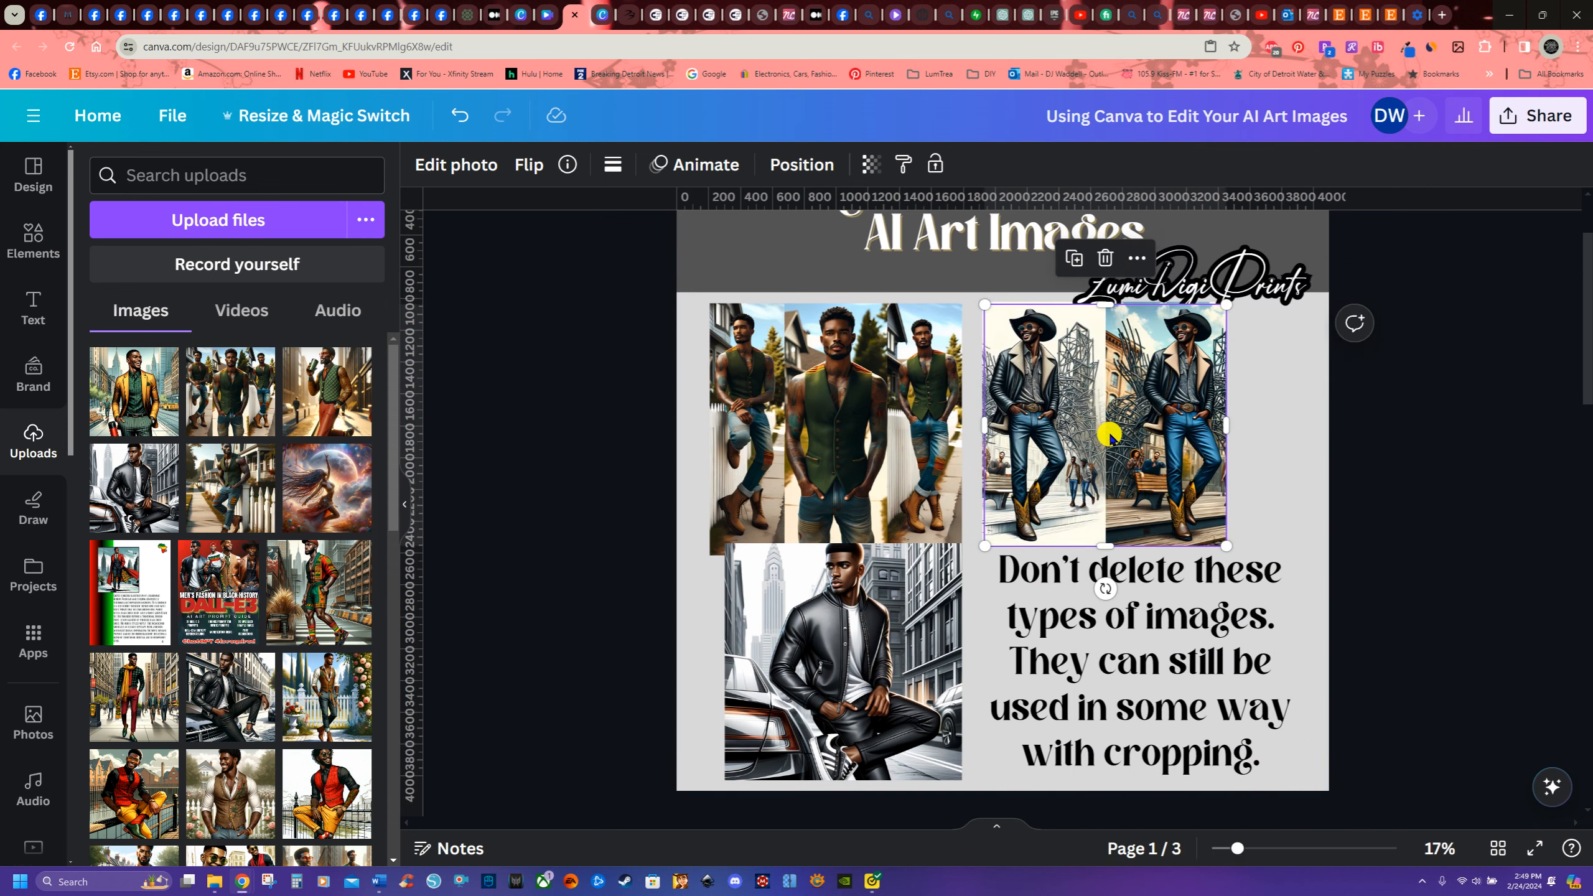
drag(1110, 438, 950, 667)
scroll(1149, 477, down, 5)
drag(976, 331, 1005, 442)
- Enlarge the two-panel cowboy image on page 3 and position it in the middle of the page below the logo
drag(1094, 529, 1259, 700)
drag(1129, 588, 1059, 546)
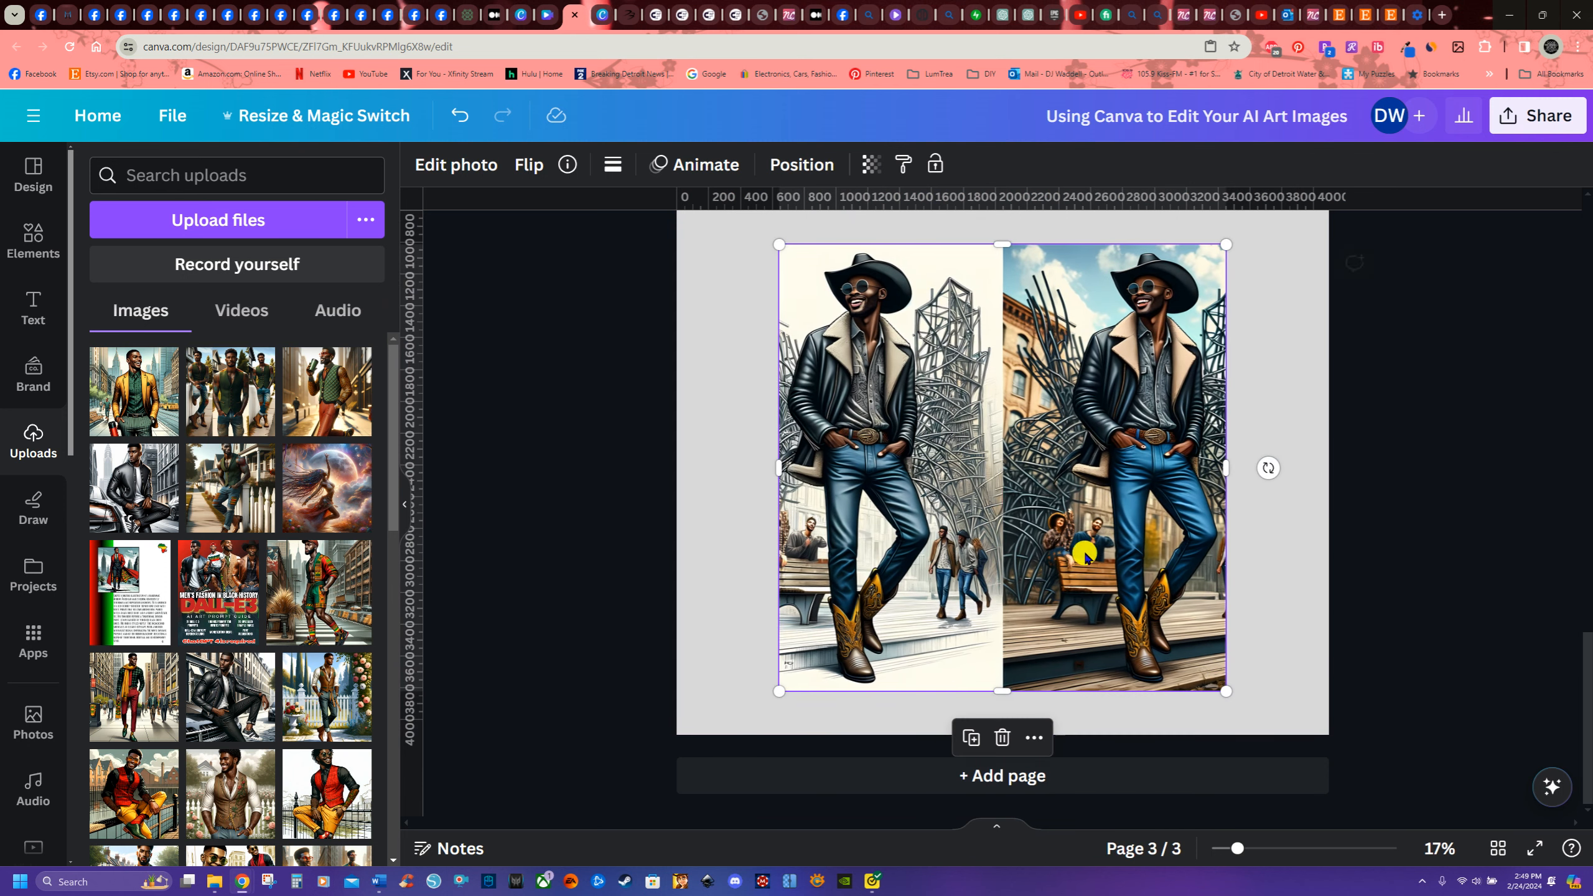
scroll(1373, 642, up, 2)
drag(1066, 649, 1066, 592)
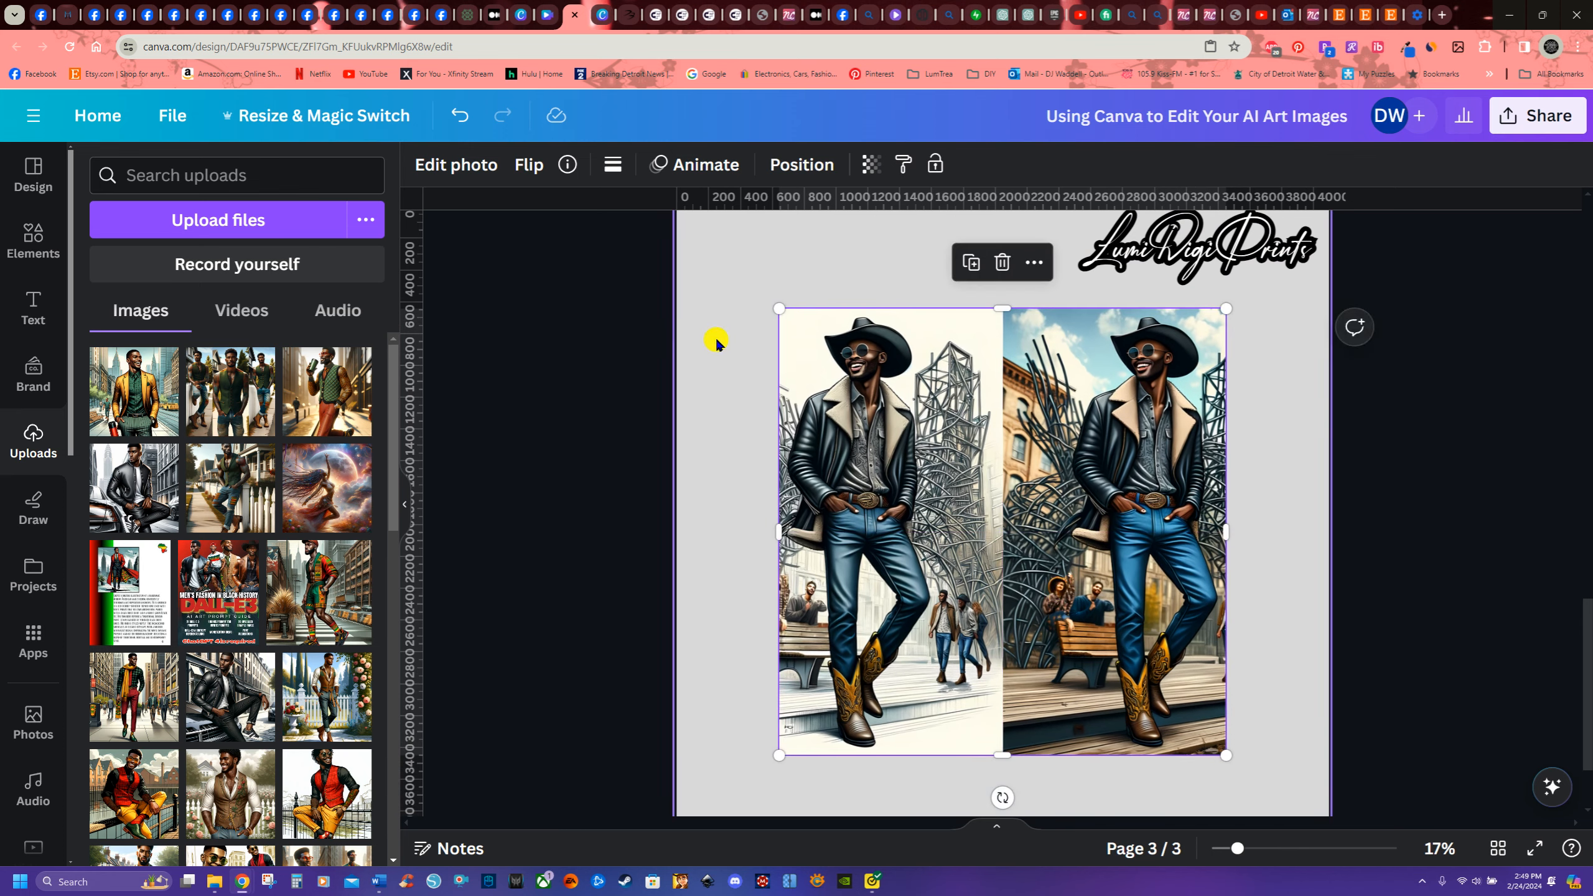
- Enlarge the cowboy image slightly, crop it to its coloured right panel, and move it to the page's upper left
drag(780, 308, 748, 300)
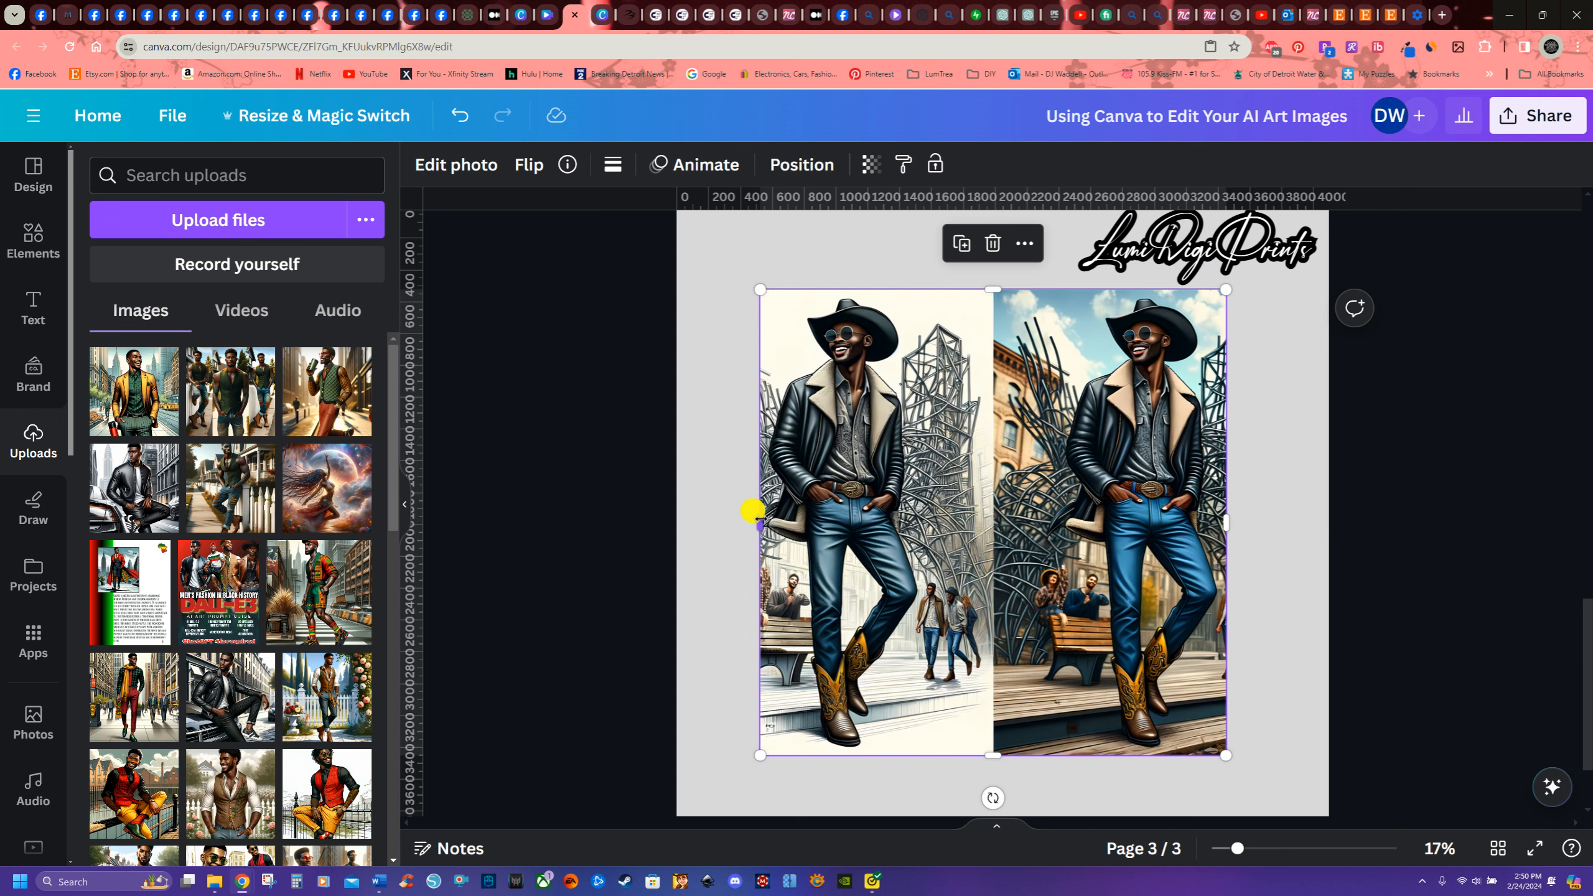
drag(760, 519, 995, 559)
drag(1143, 556, 843, 507)
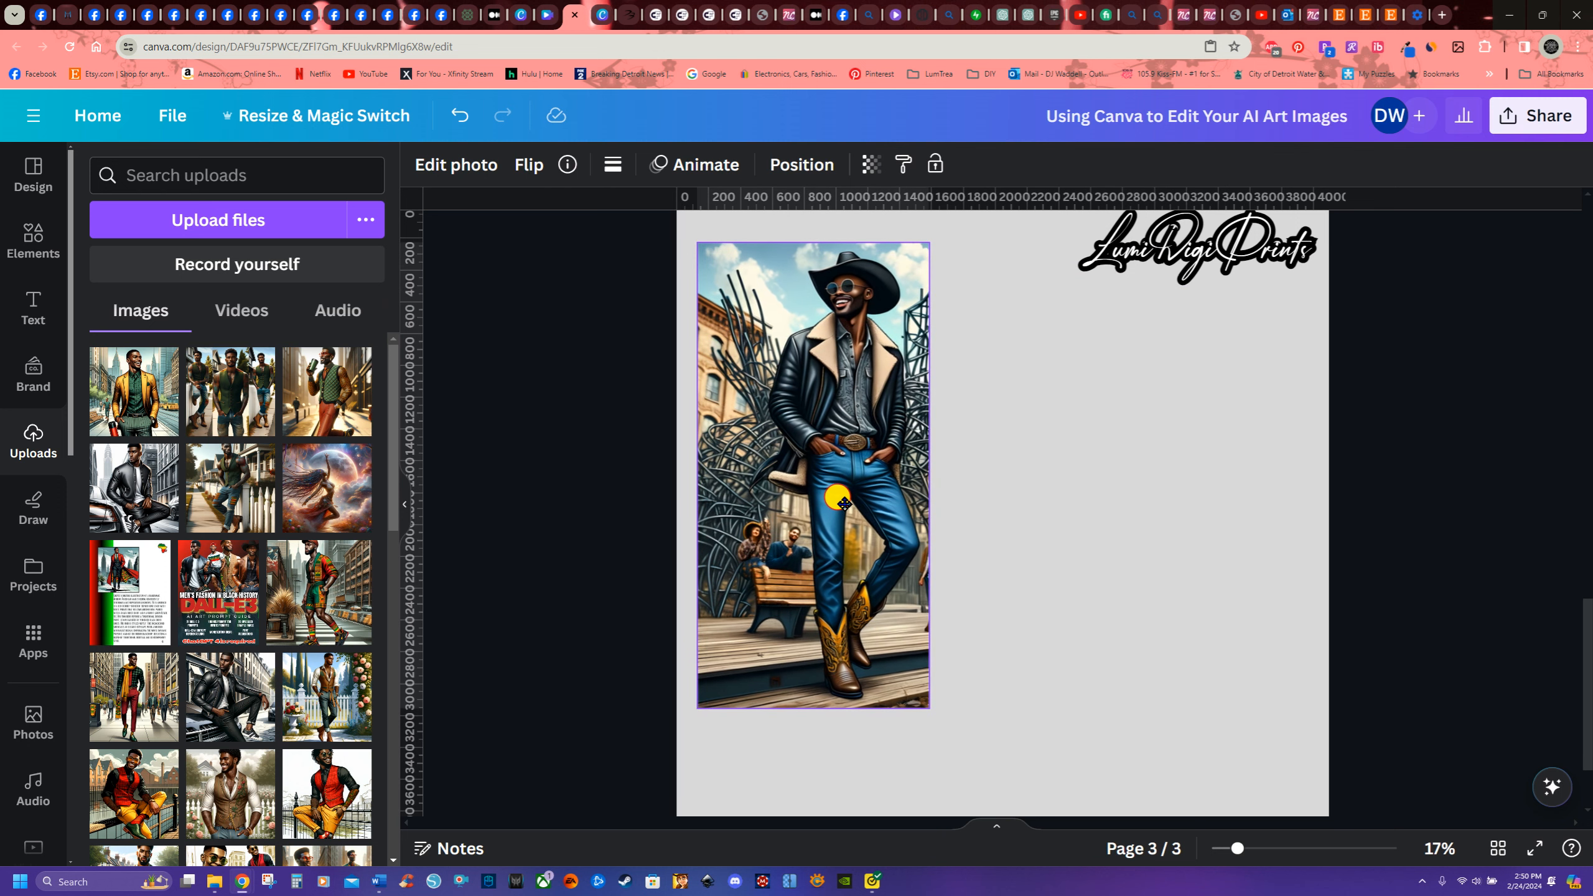
- Duplicate the coloured cowboy portrait and shrink the original in the upper left to about 904 by 1,819
right_click(842, 509)
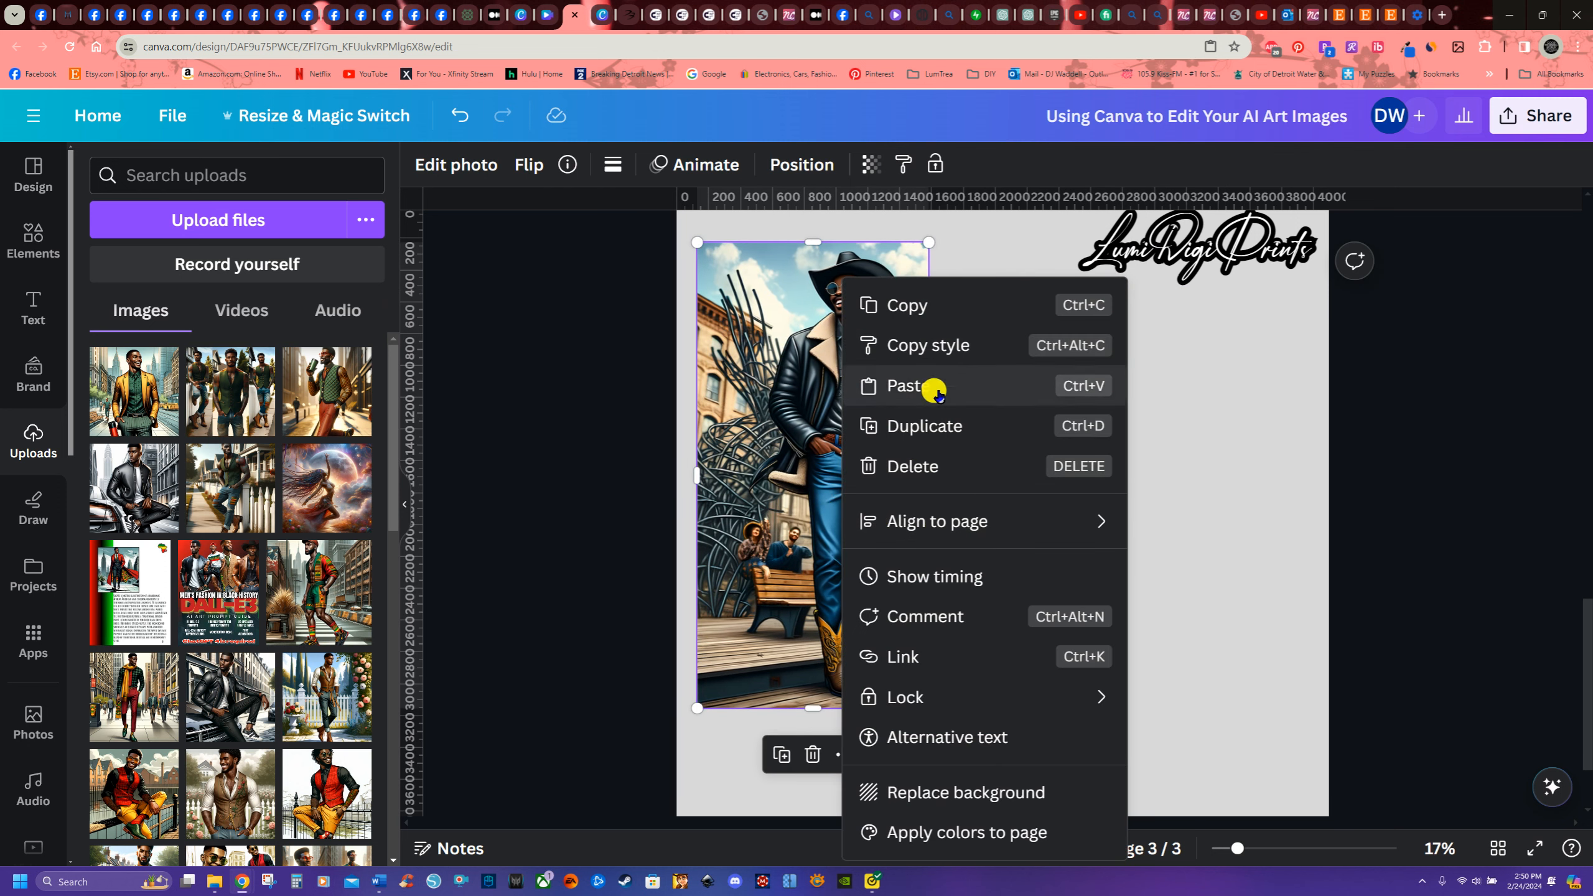
click(918, 429)
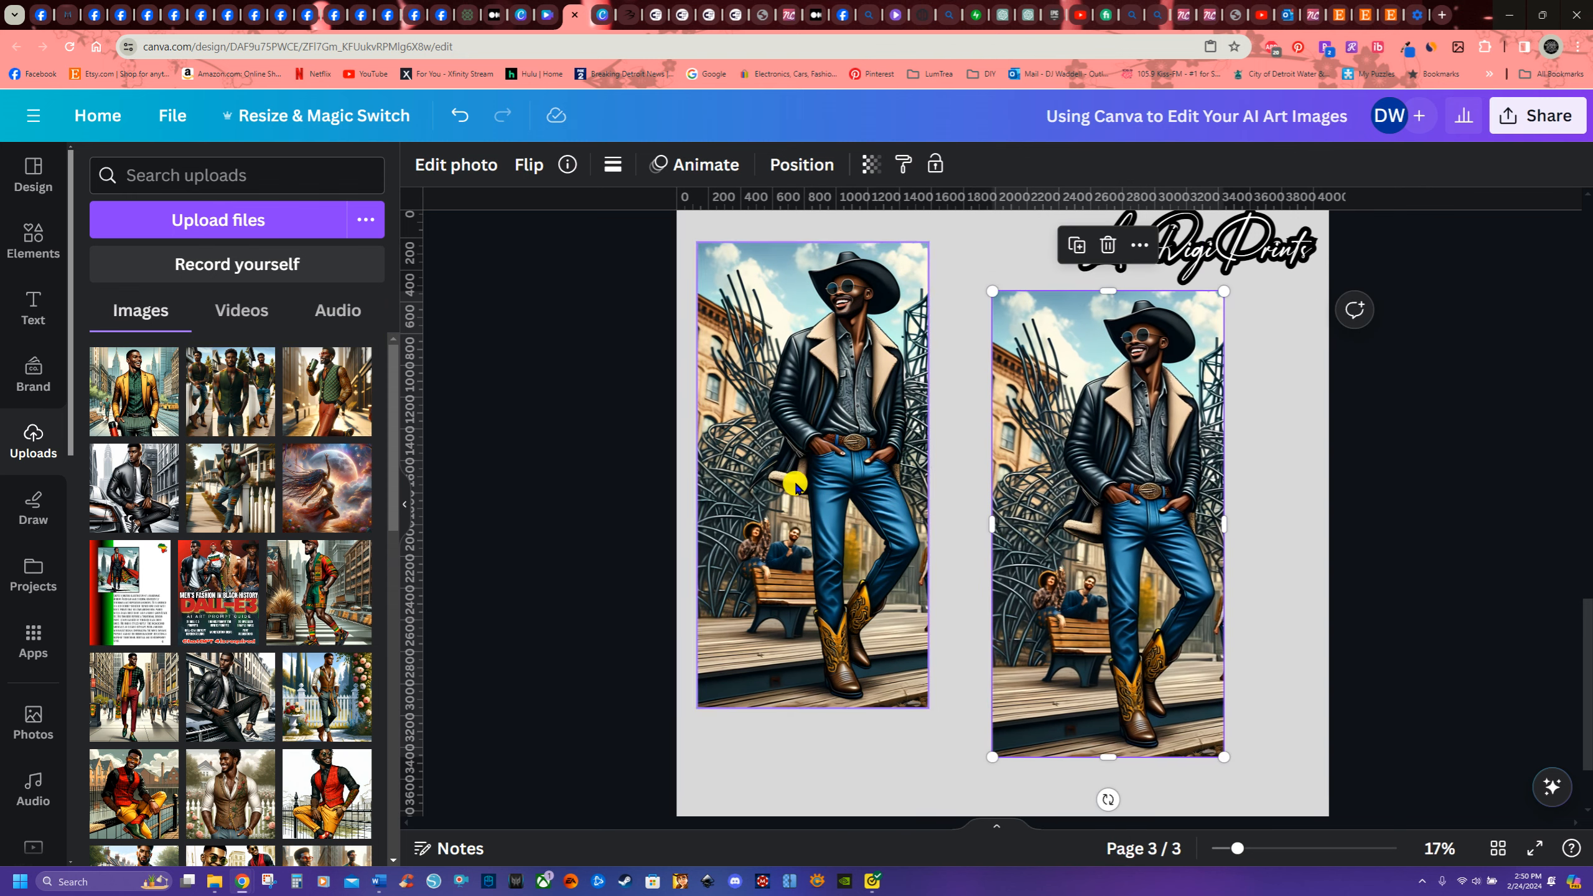
click(796, 484)
drag(930, 707, 842, 531)
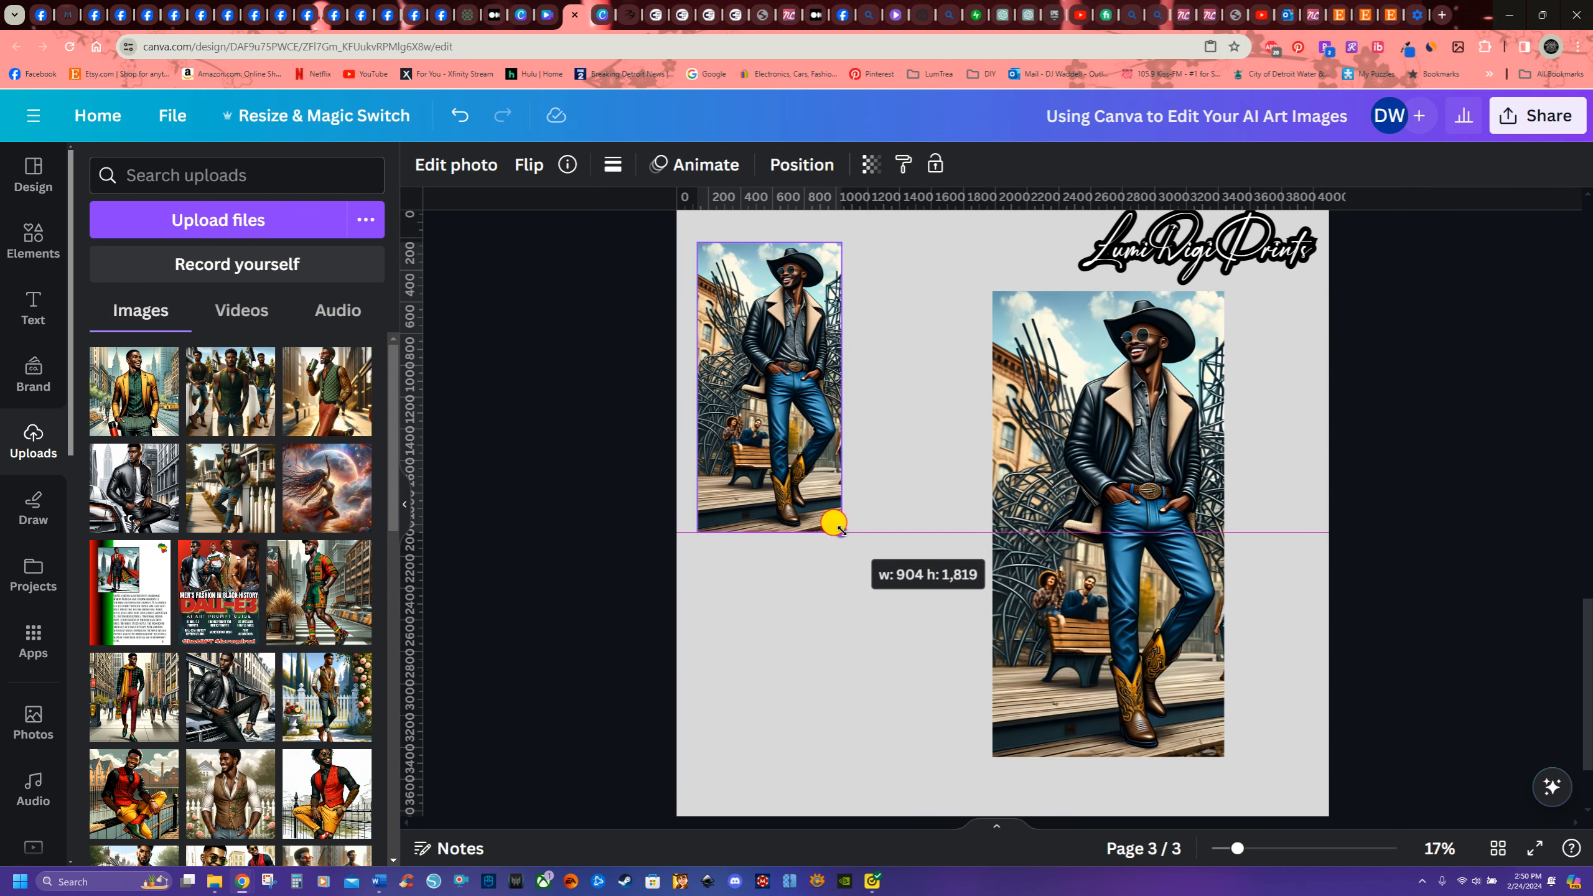
- Restore both panels in the large cowboy copy and crop it to the sketch-style left panel, about 1,431 wide
drag(1131, 591, 1095, 599)
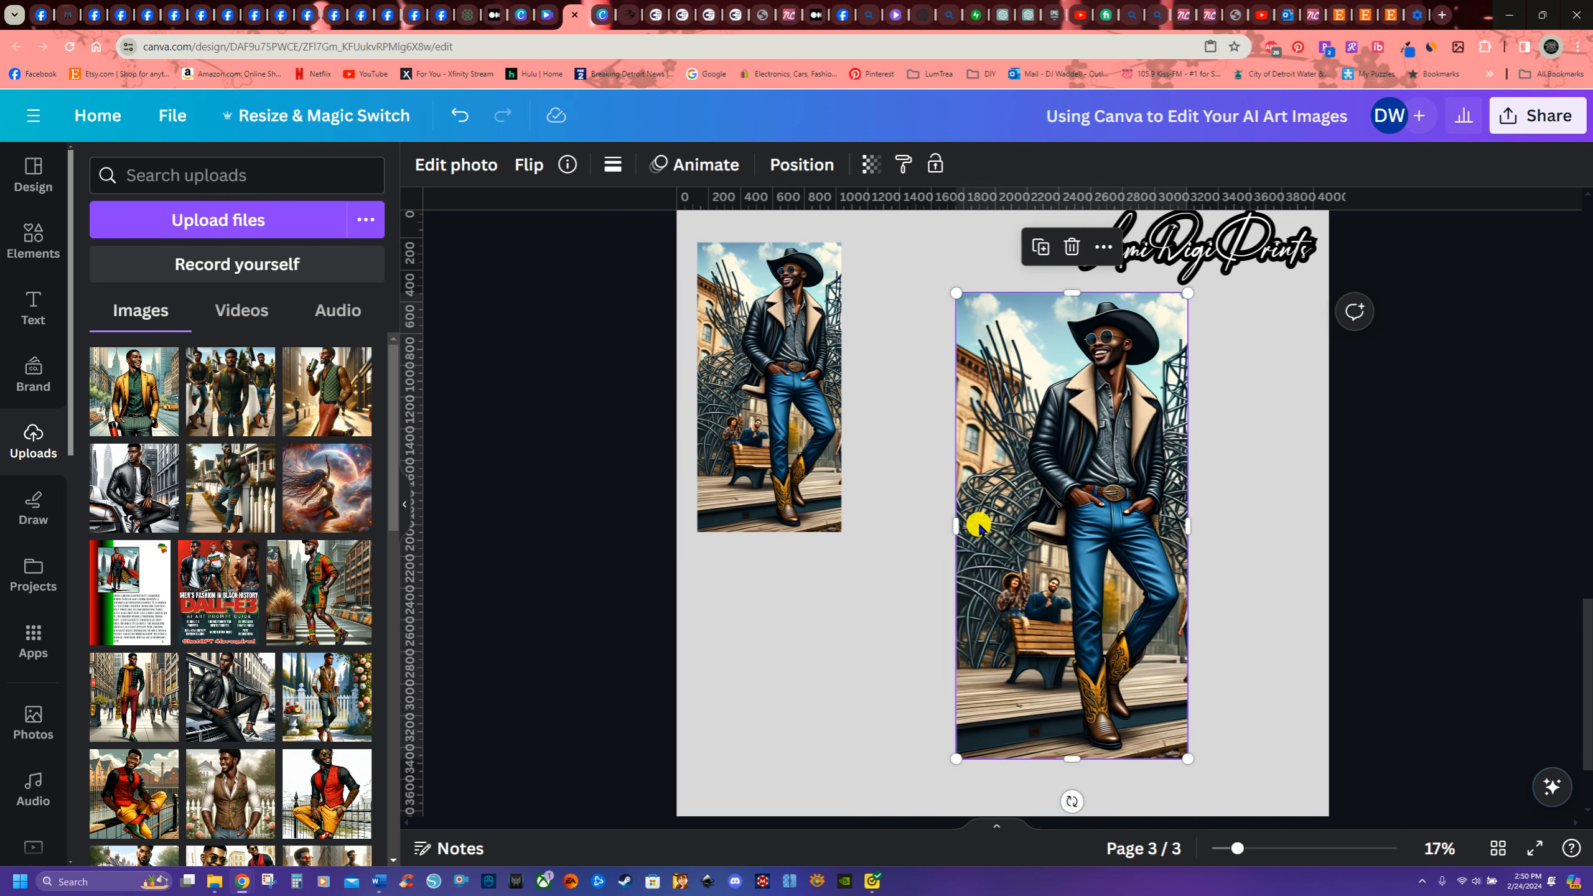
drag(957, 521, 717, 537)
drag(899, 651, 987, 651)
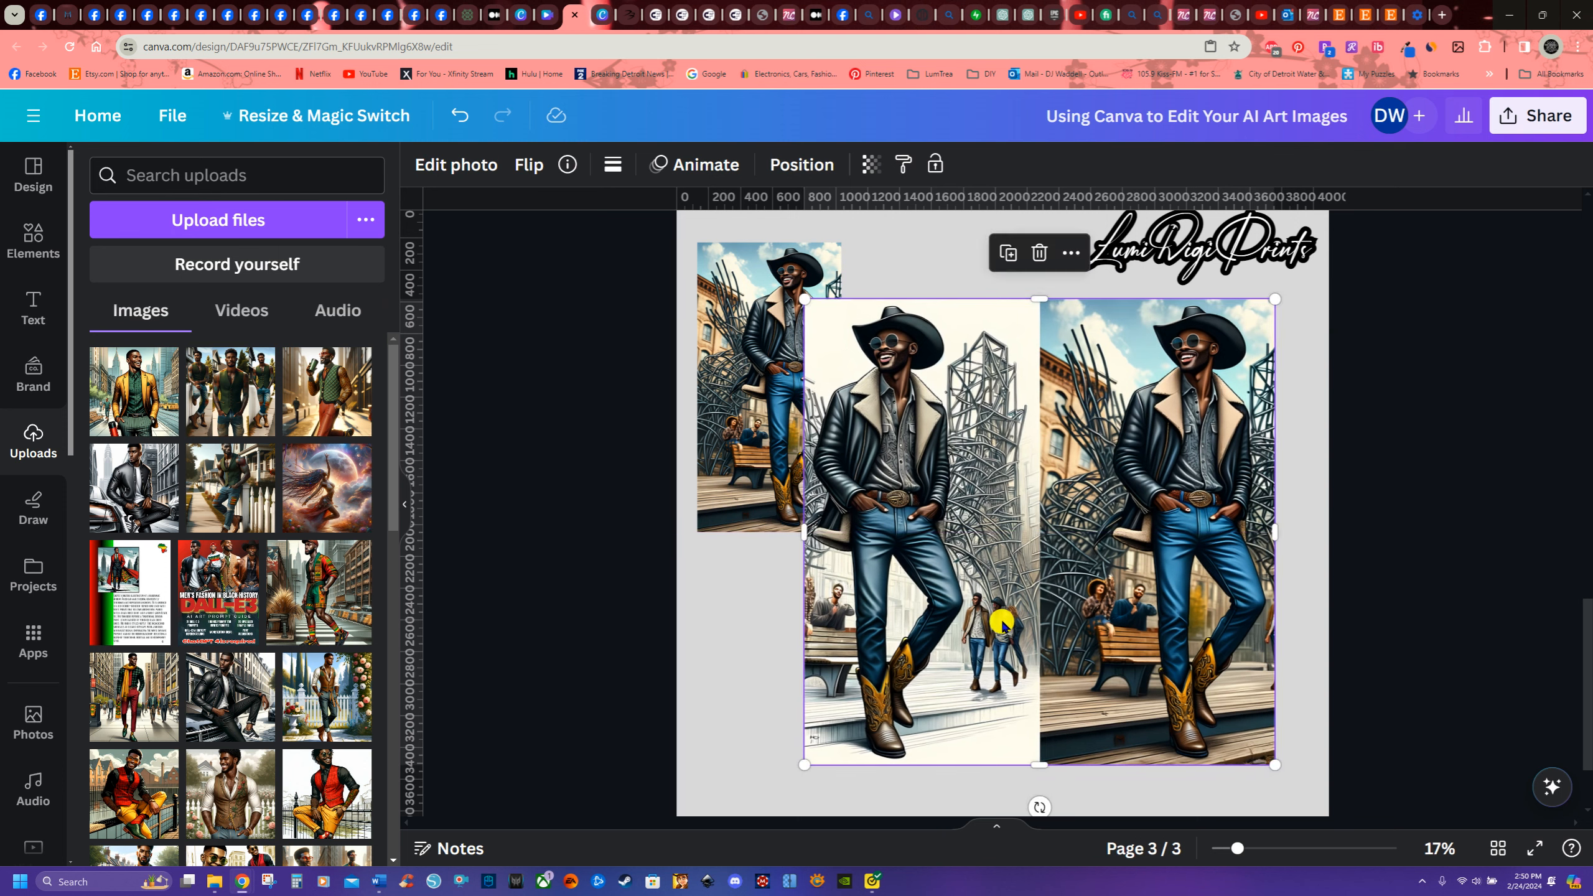
drag(1274, 533, 1035, 552)
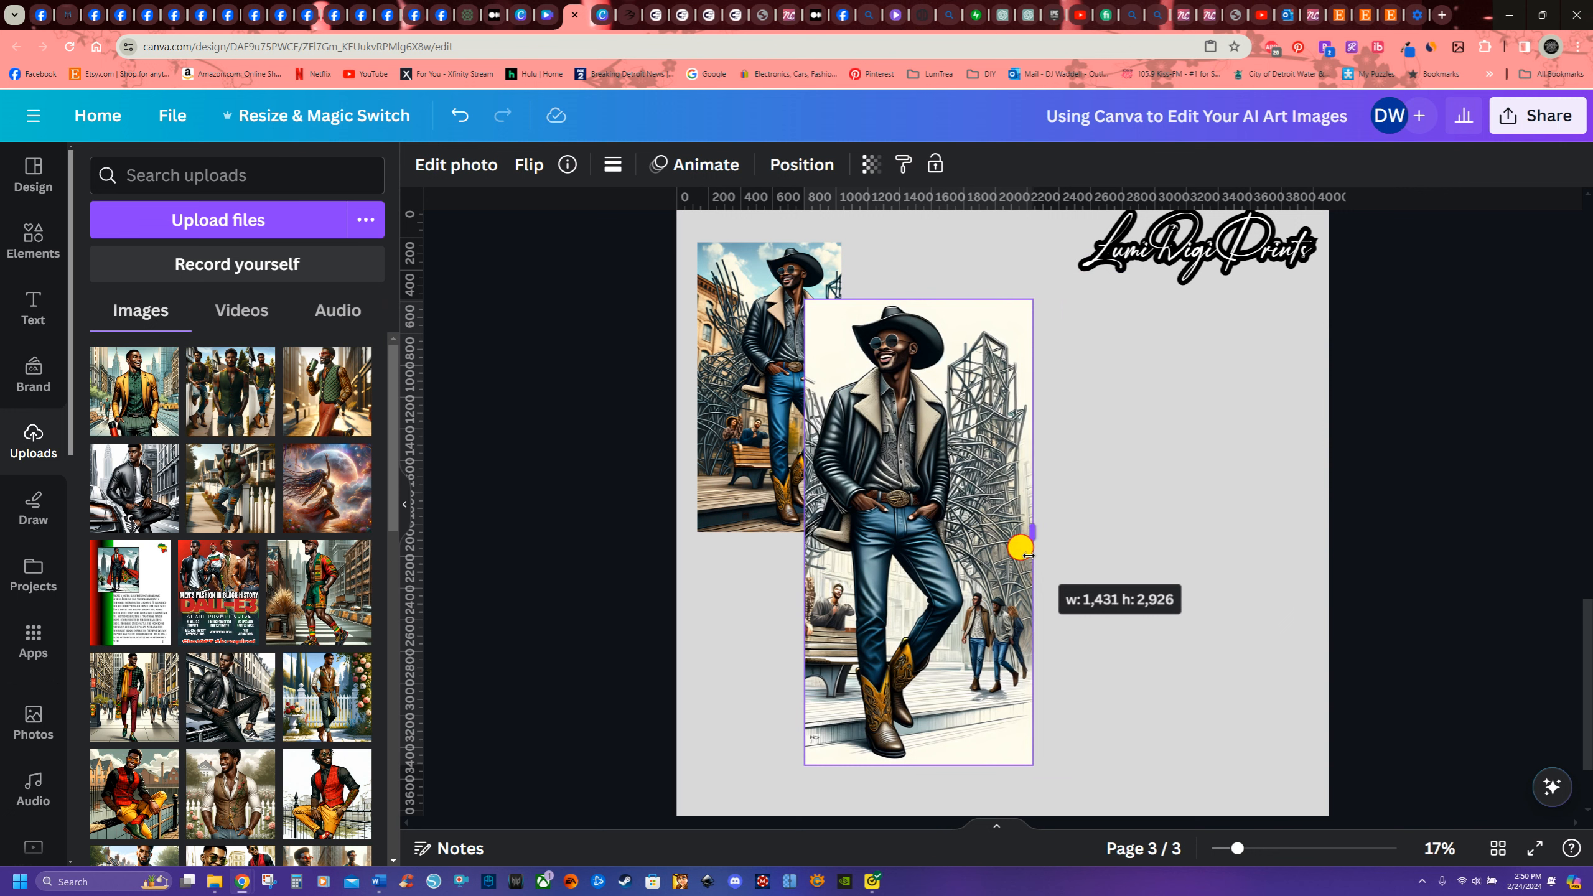
drag(1029, 554, 1029, 555)
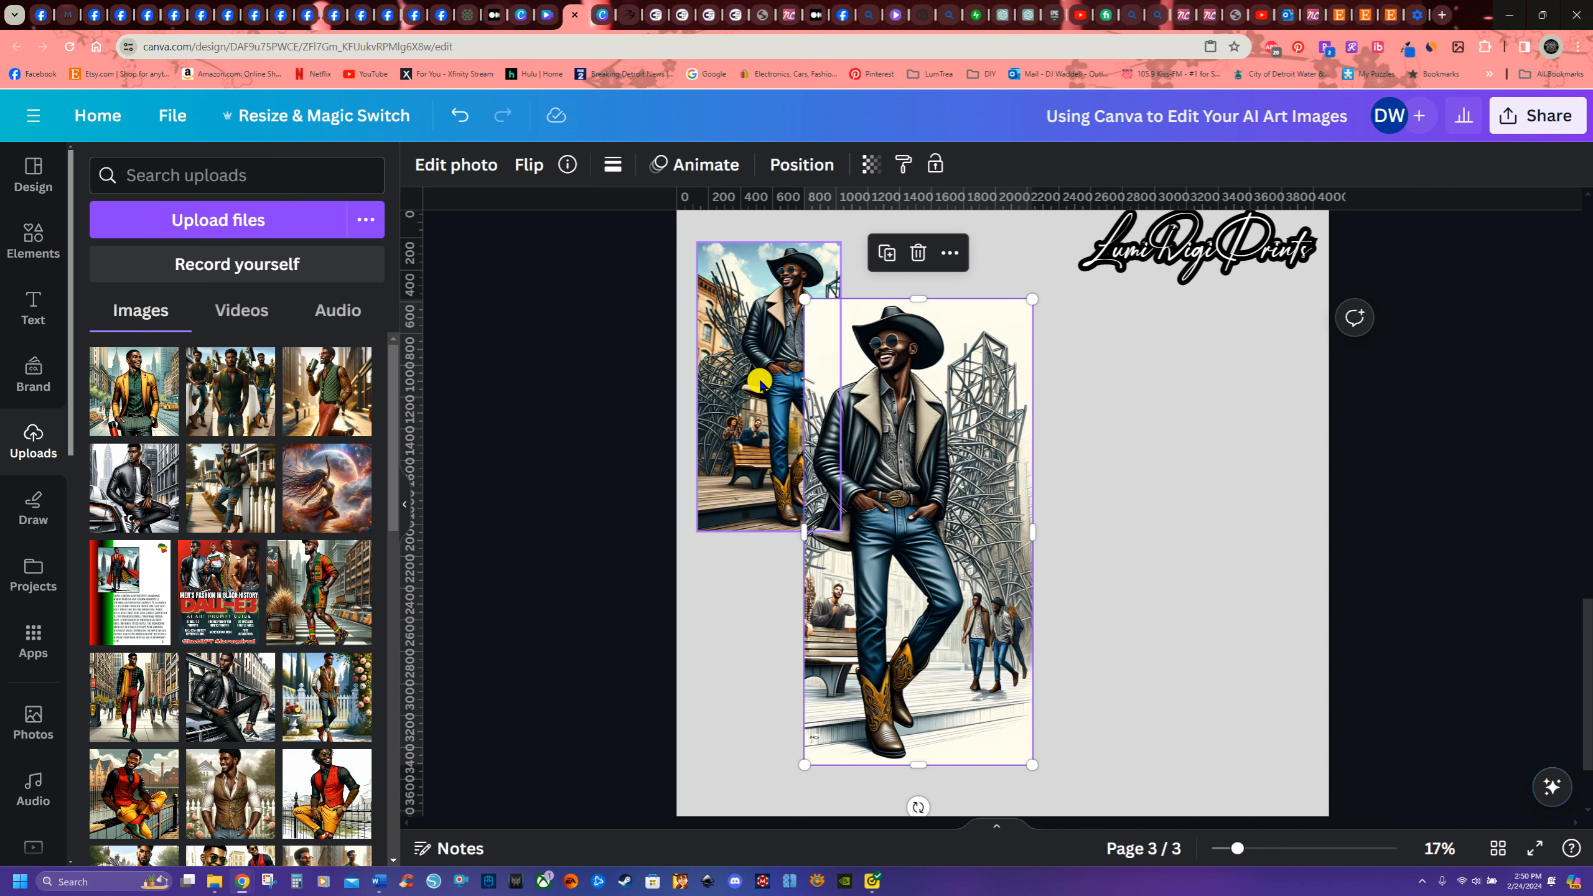
- Move the sketch-style portrait beside the coloured one and shrink it to a similar size
drag(903, 414, 940, 363)
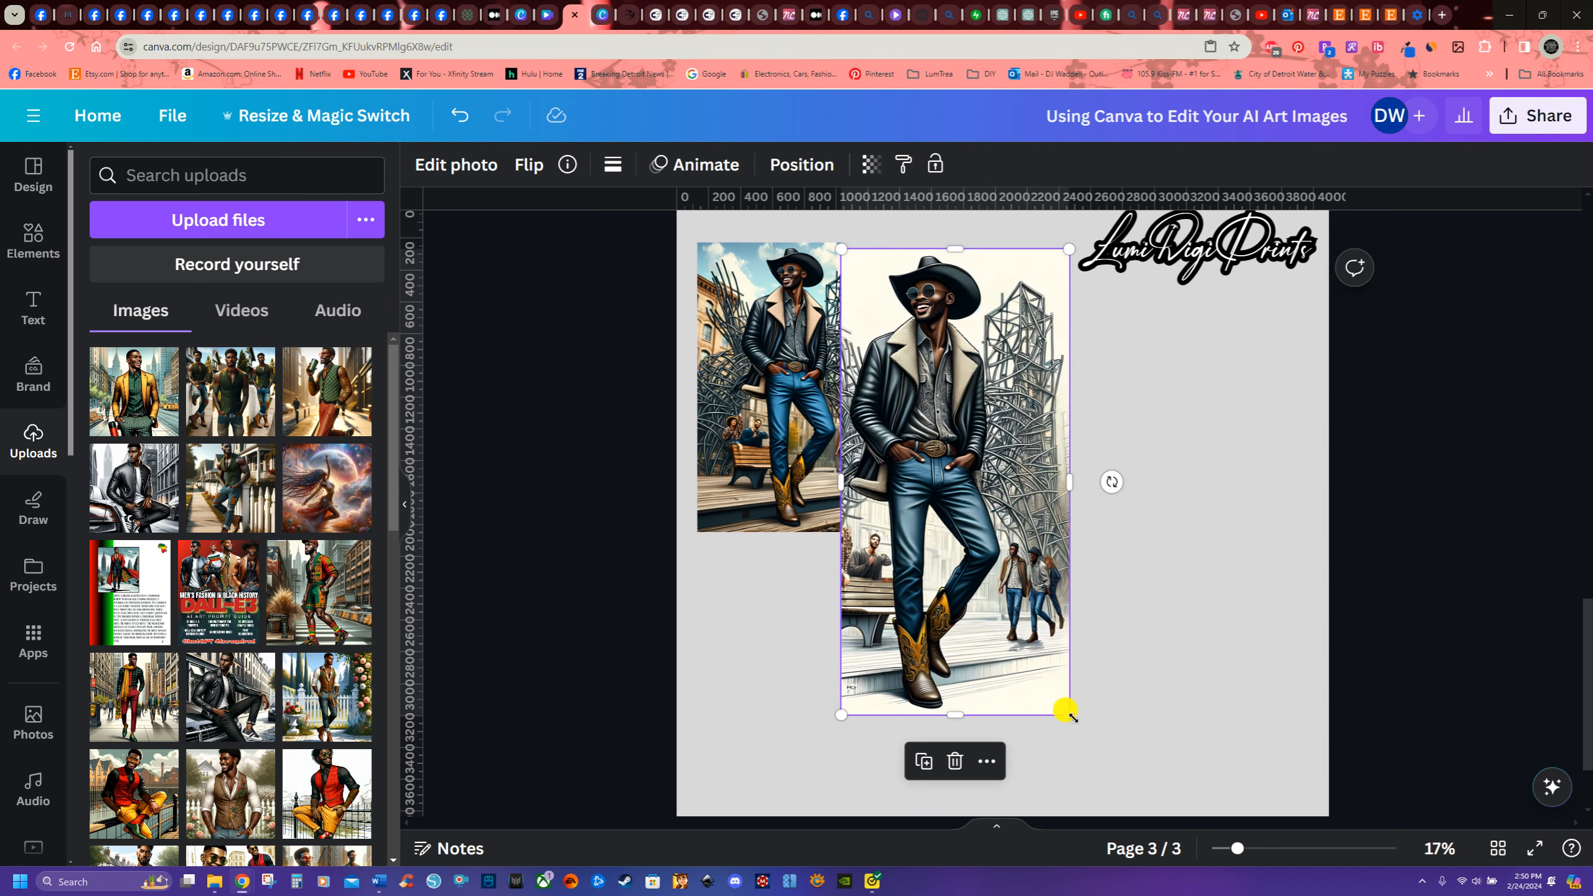
drag(1068, 714, 970, 514)
drag(926, 450, 903, 451)
- Duplicate the small sketch-style portrait, place the original over the lower part of the coloured one, and put the copy to their right
right_click(897, 433)
click(1011, 388)
drag(853, 396, 1048, 507)
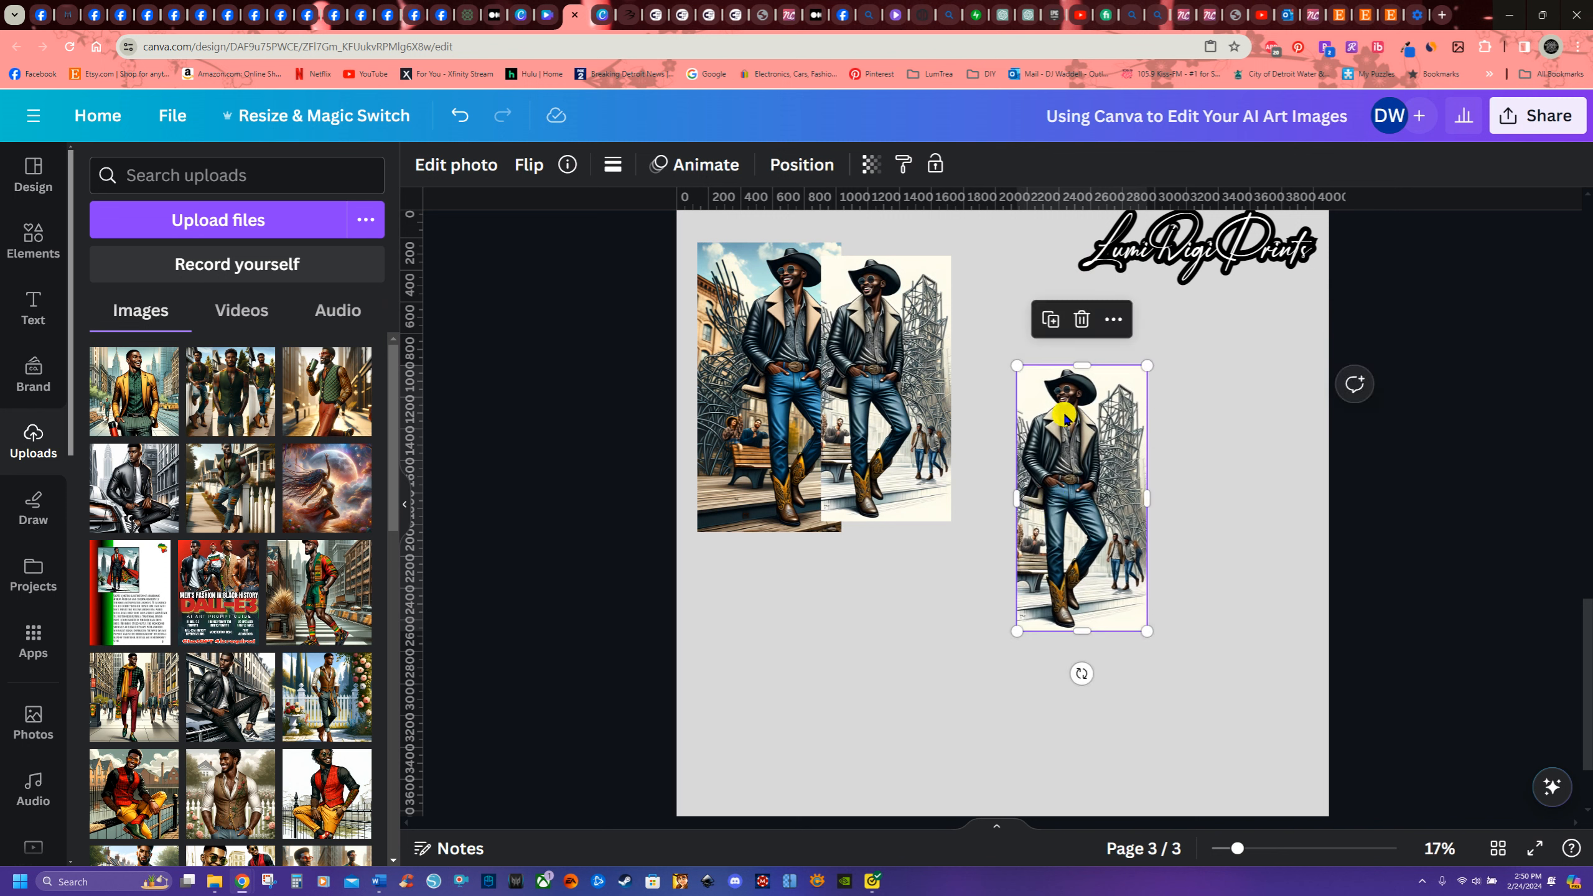
drag(1029, 377, 970, 393)
drag(894, 429, 769, 632)
drag(994, 455, 951, 364)
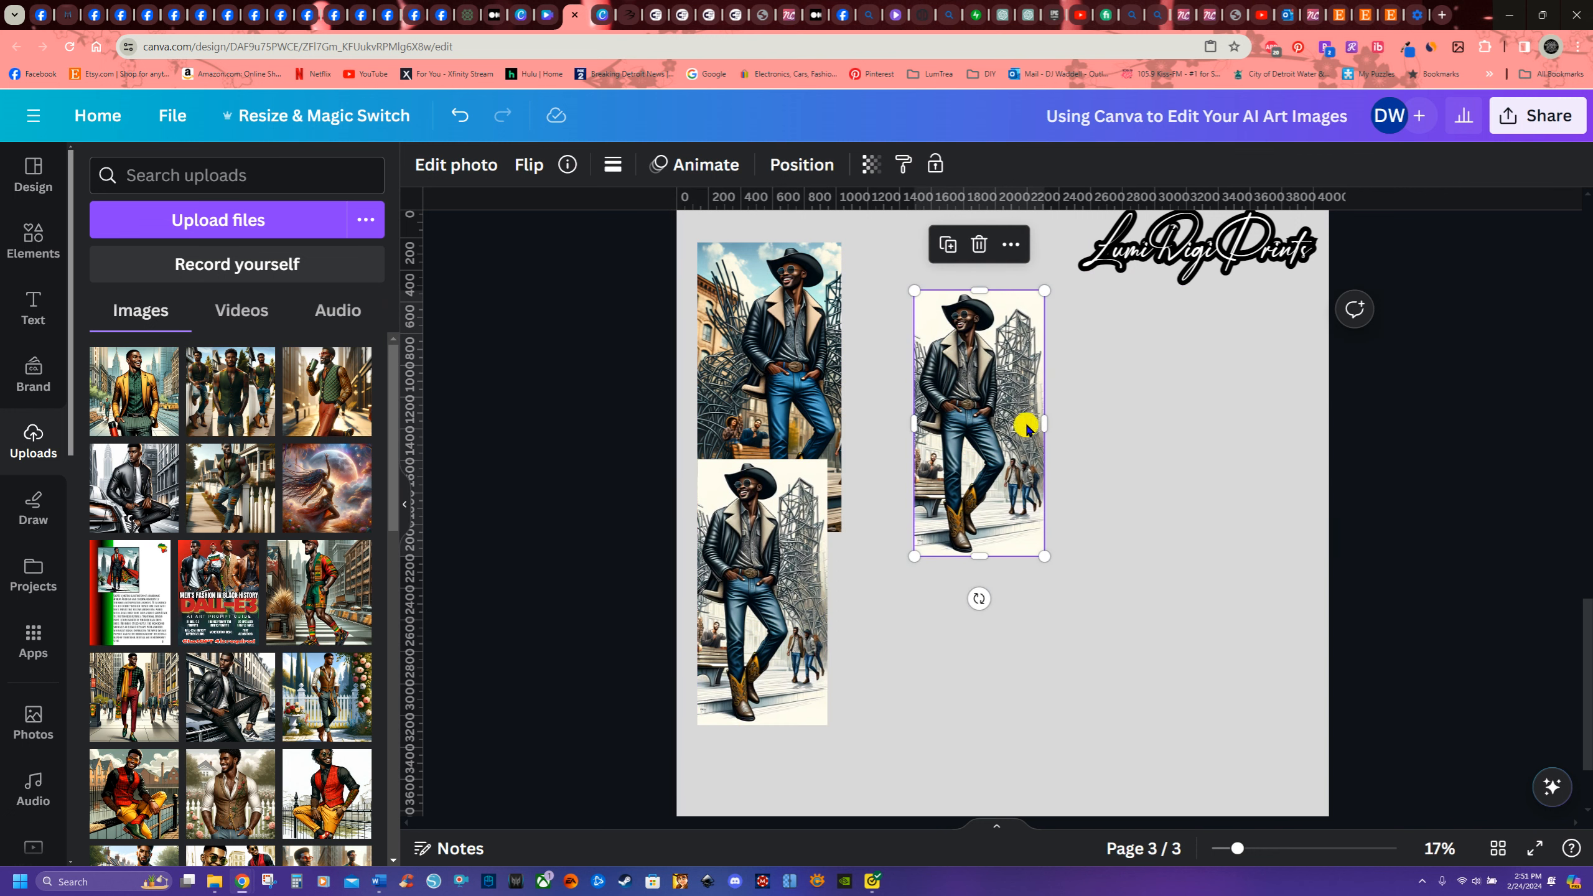
- Restore both panels in the sketch copy, enlarge it, and crop it to the left panel from the thighs up
drag(1043, 424, 1174, 456)
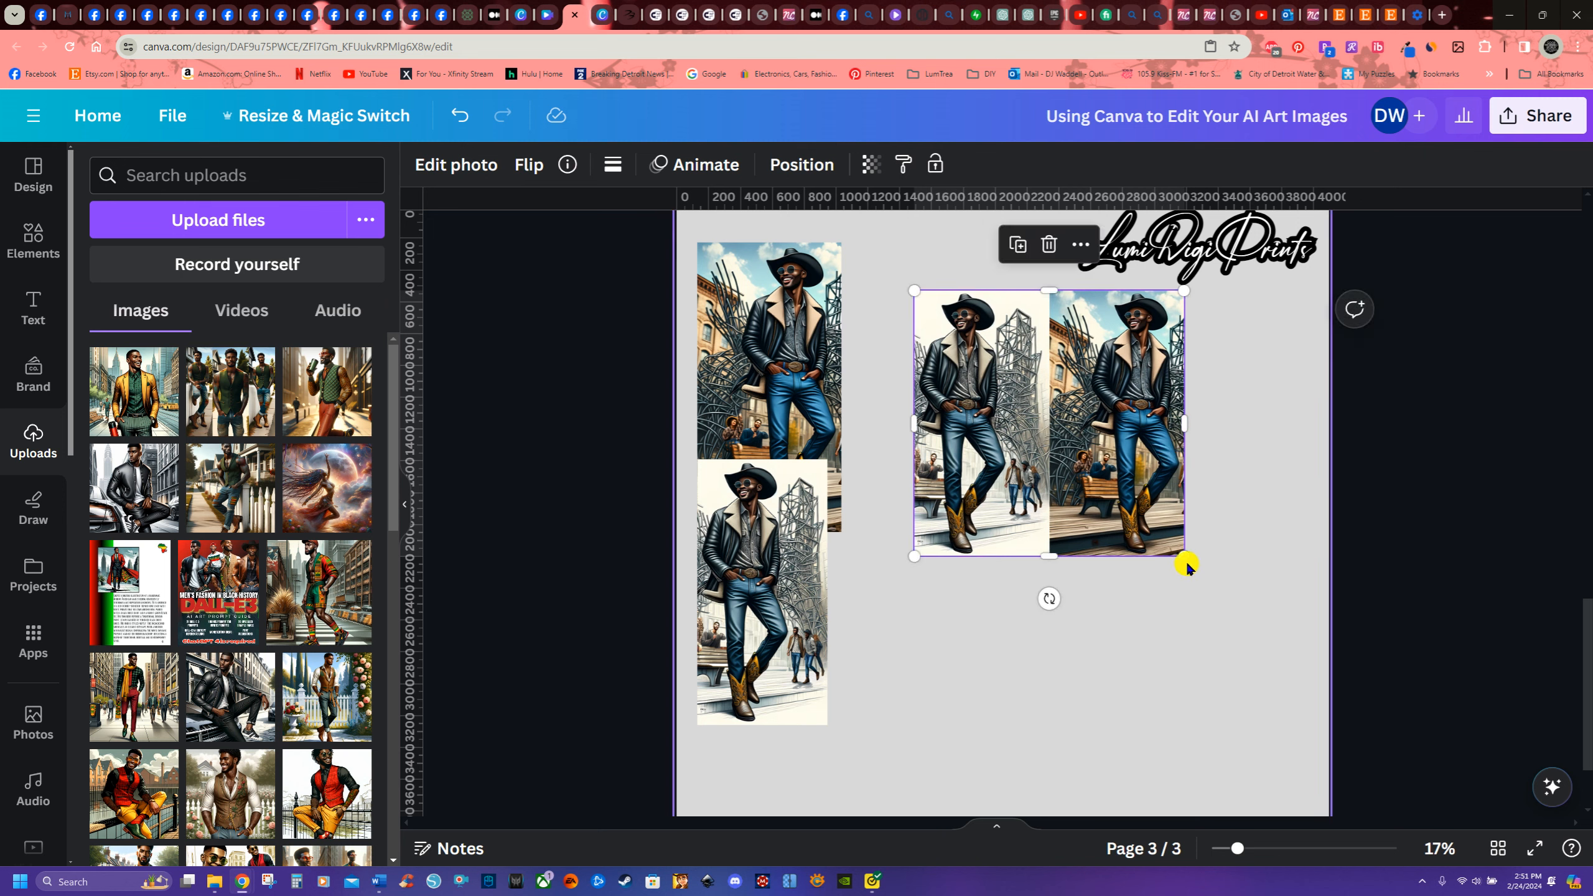
drag(1180, 549, 1015, 558)
drag(1270, 532, 1045, 532)
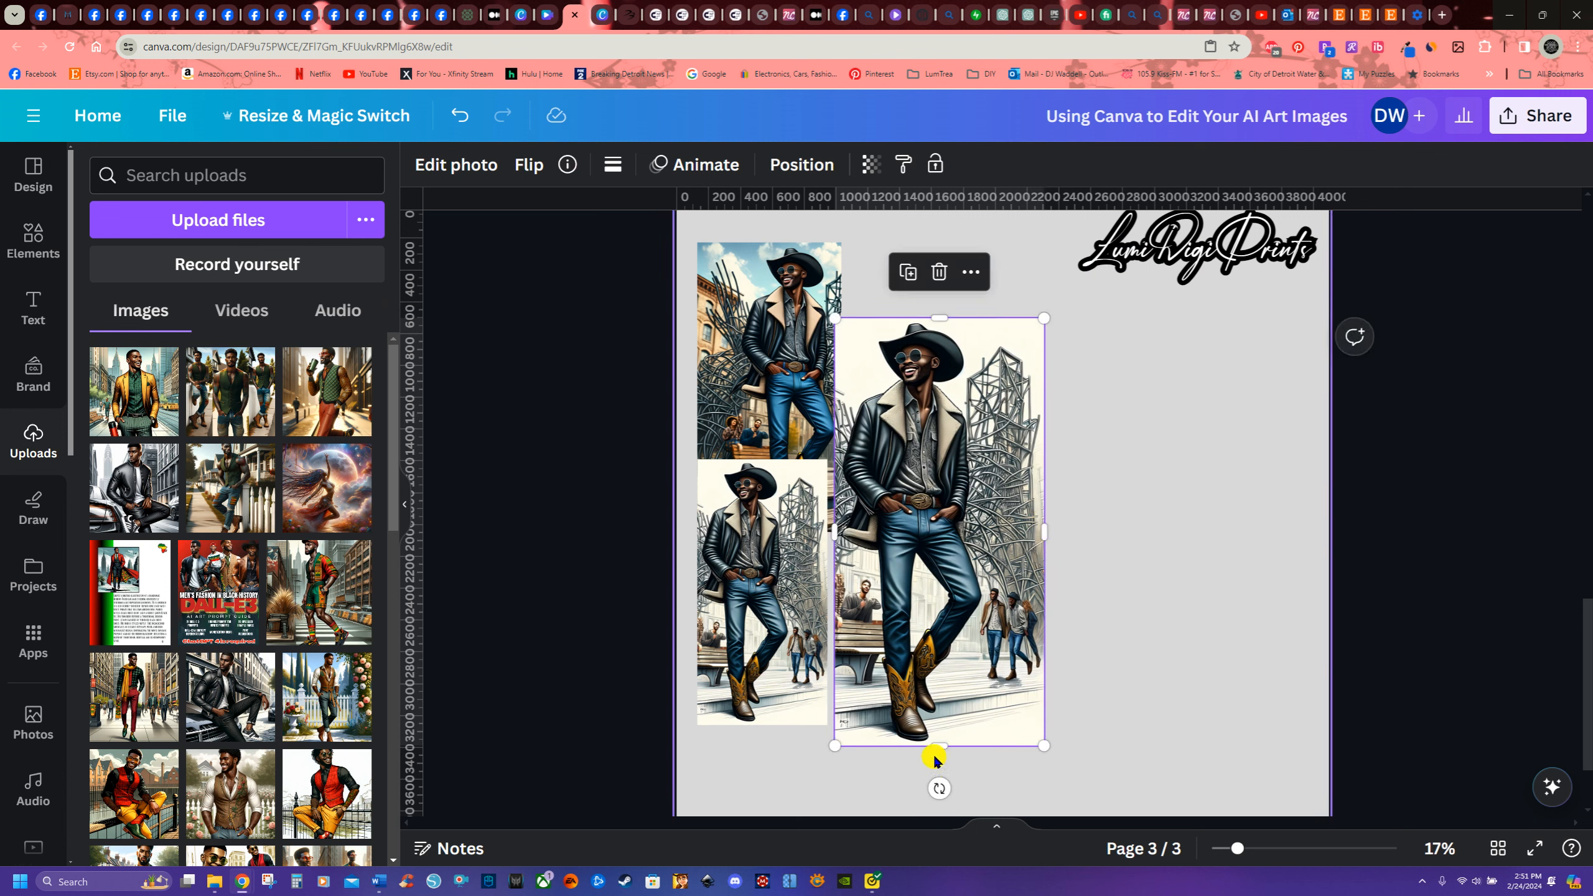
drag(937, 747, 933, 596)
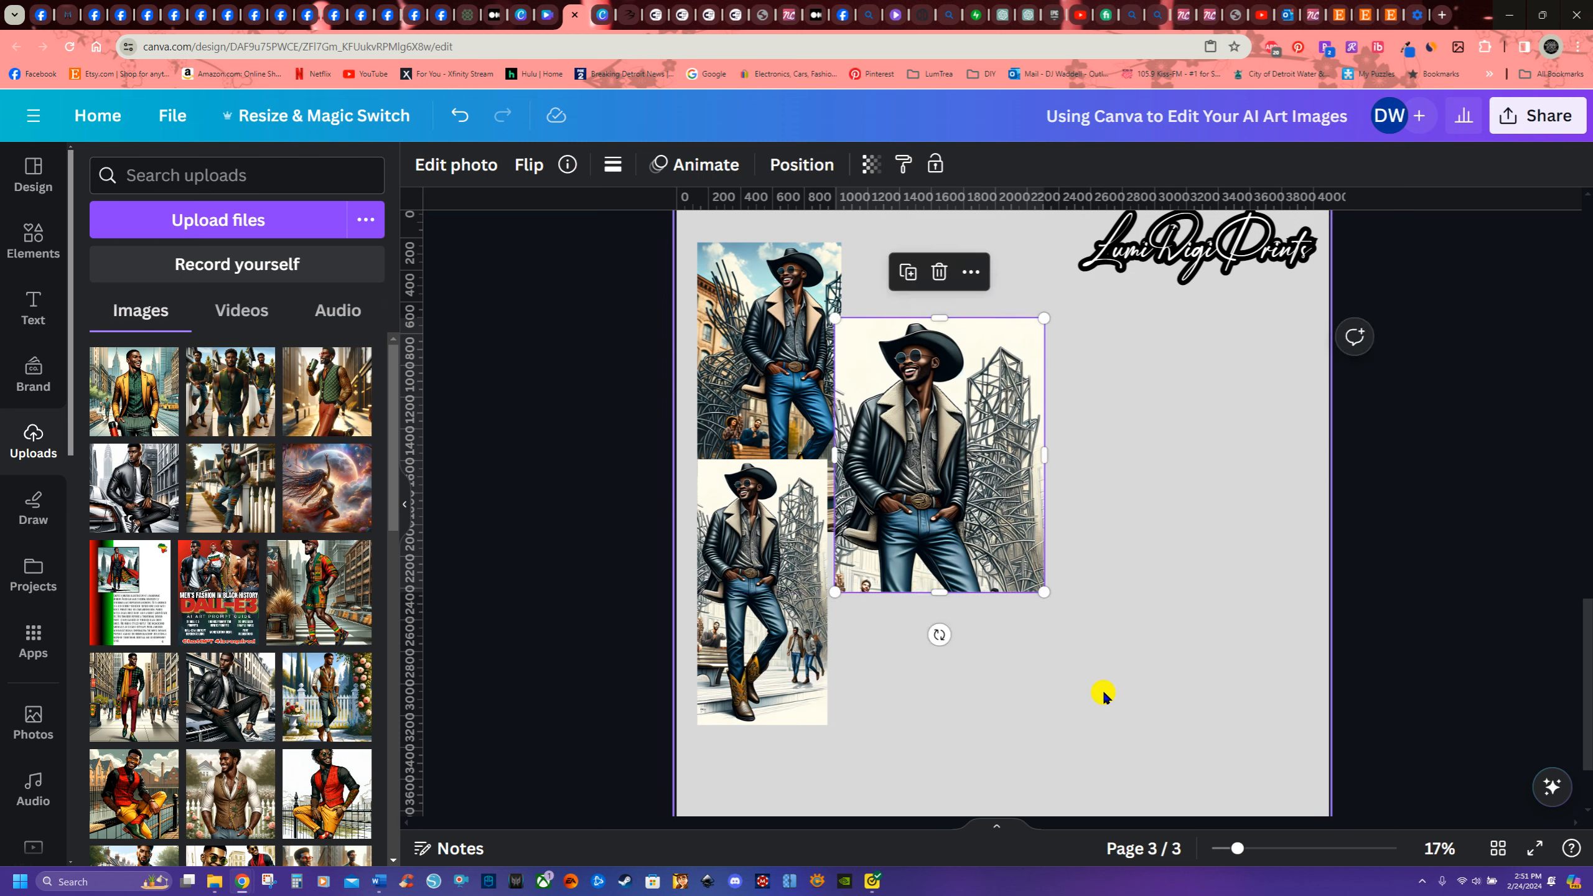
- Move the thigh-up sketch portrait beside the coloured one at the page top, then duplicate it and place the copy below to the right
drag(897, 514, 903, 432)
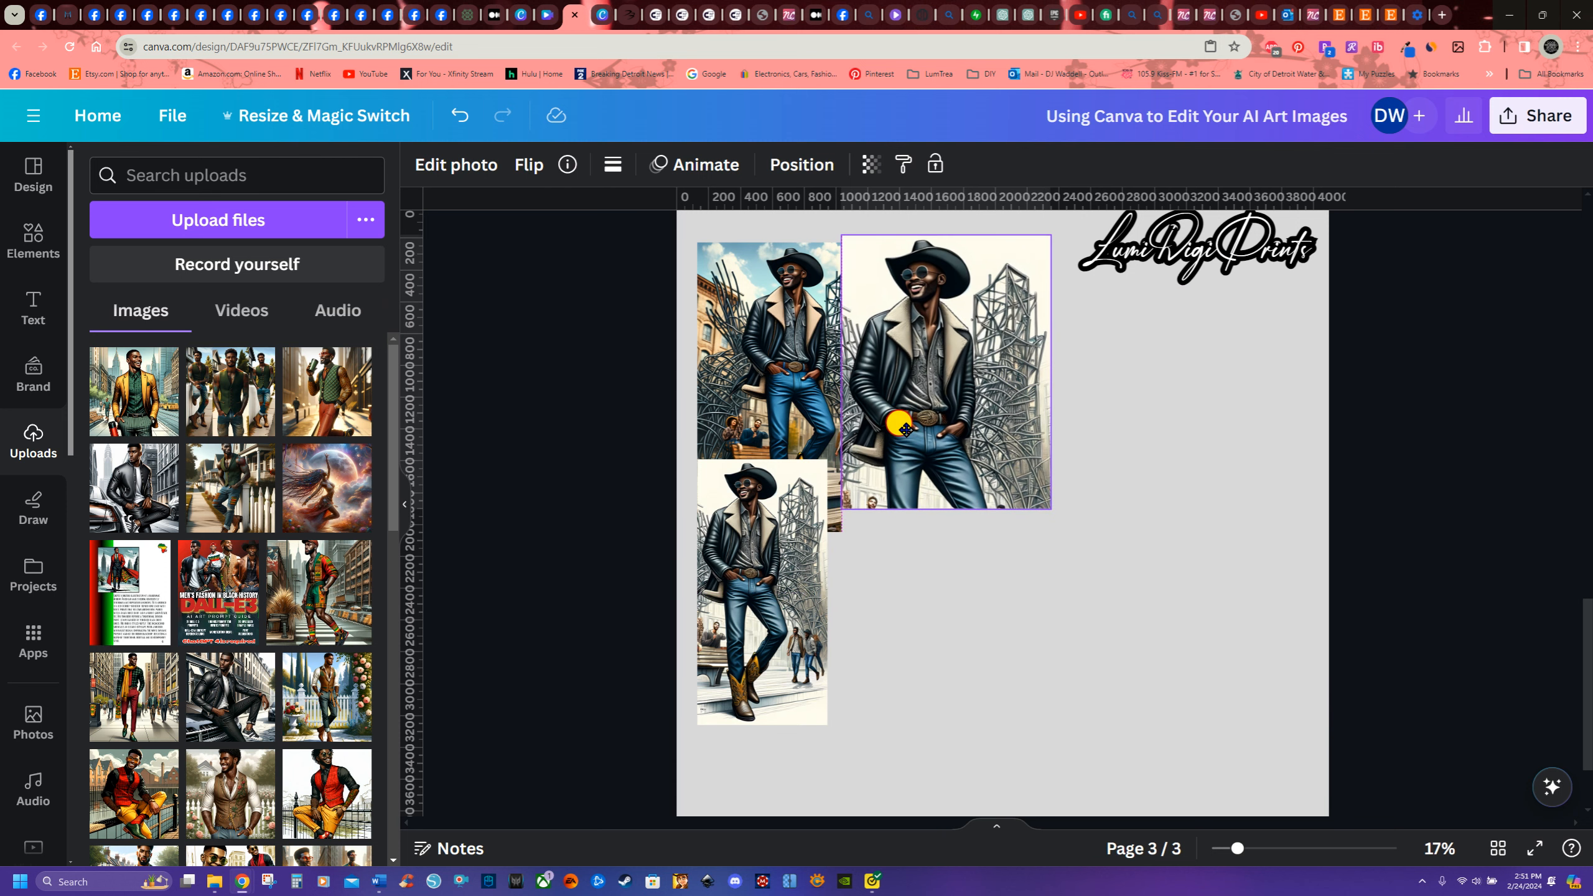
right_click(904, 432)
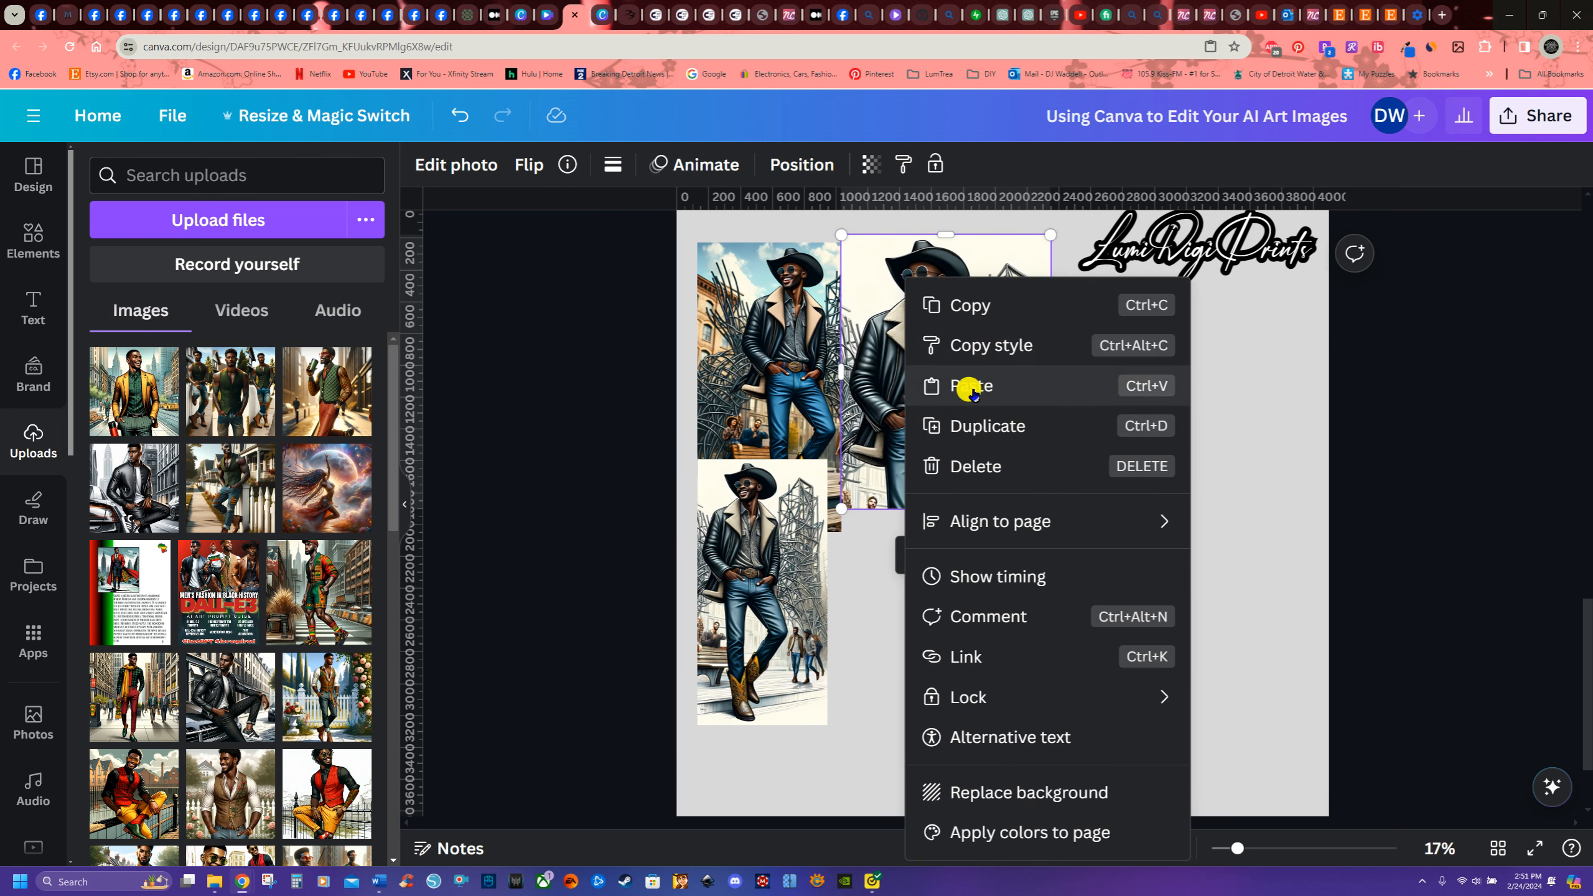
click(965, 418)
drag(988, 416, 1089, 623)
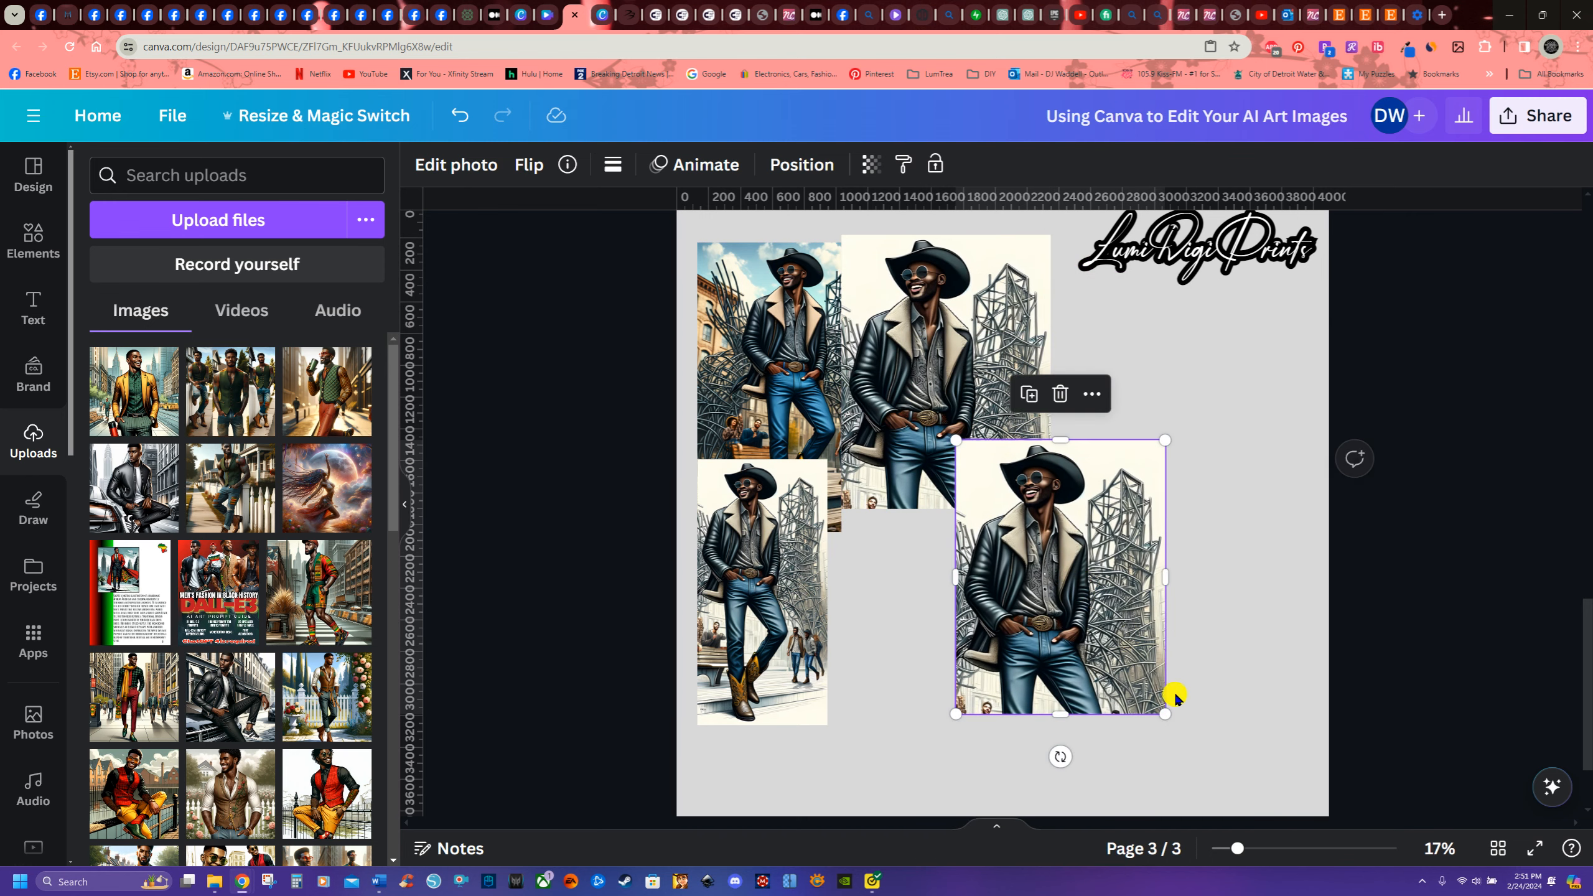
- Crop the lower copy of the thigh-up sketch portrait to the waist up and place it partly over the full-length sketch
drag(1060, 714, 1047, 634)
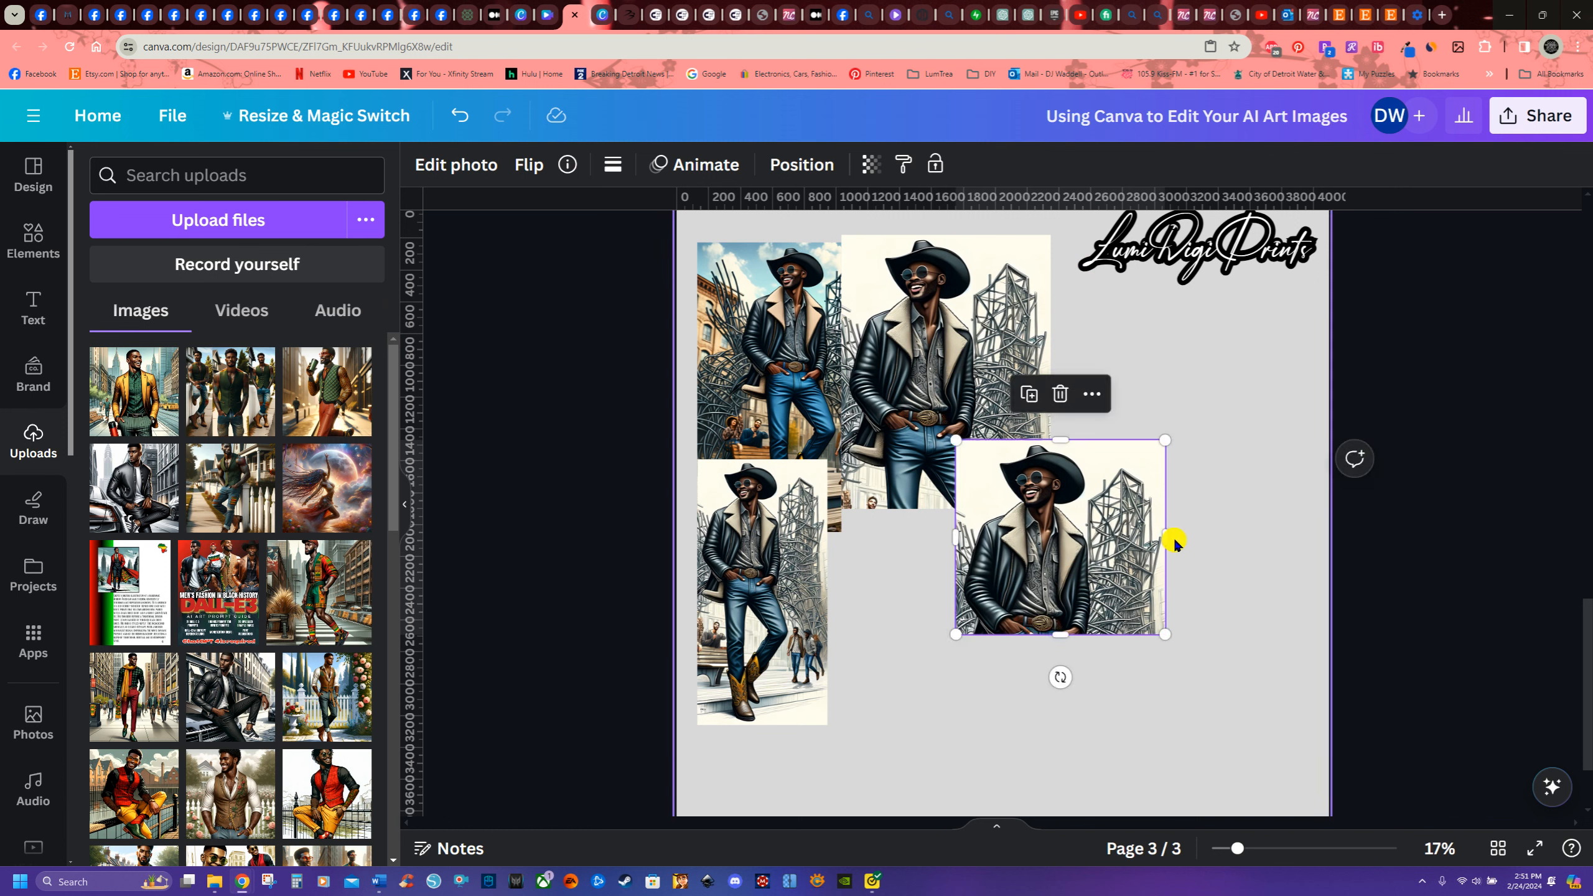
drag(1158, 538, 875, 570)
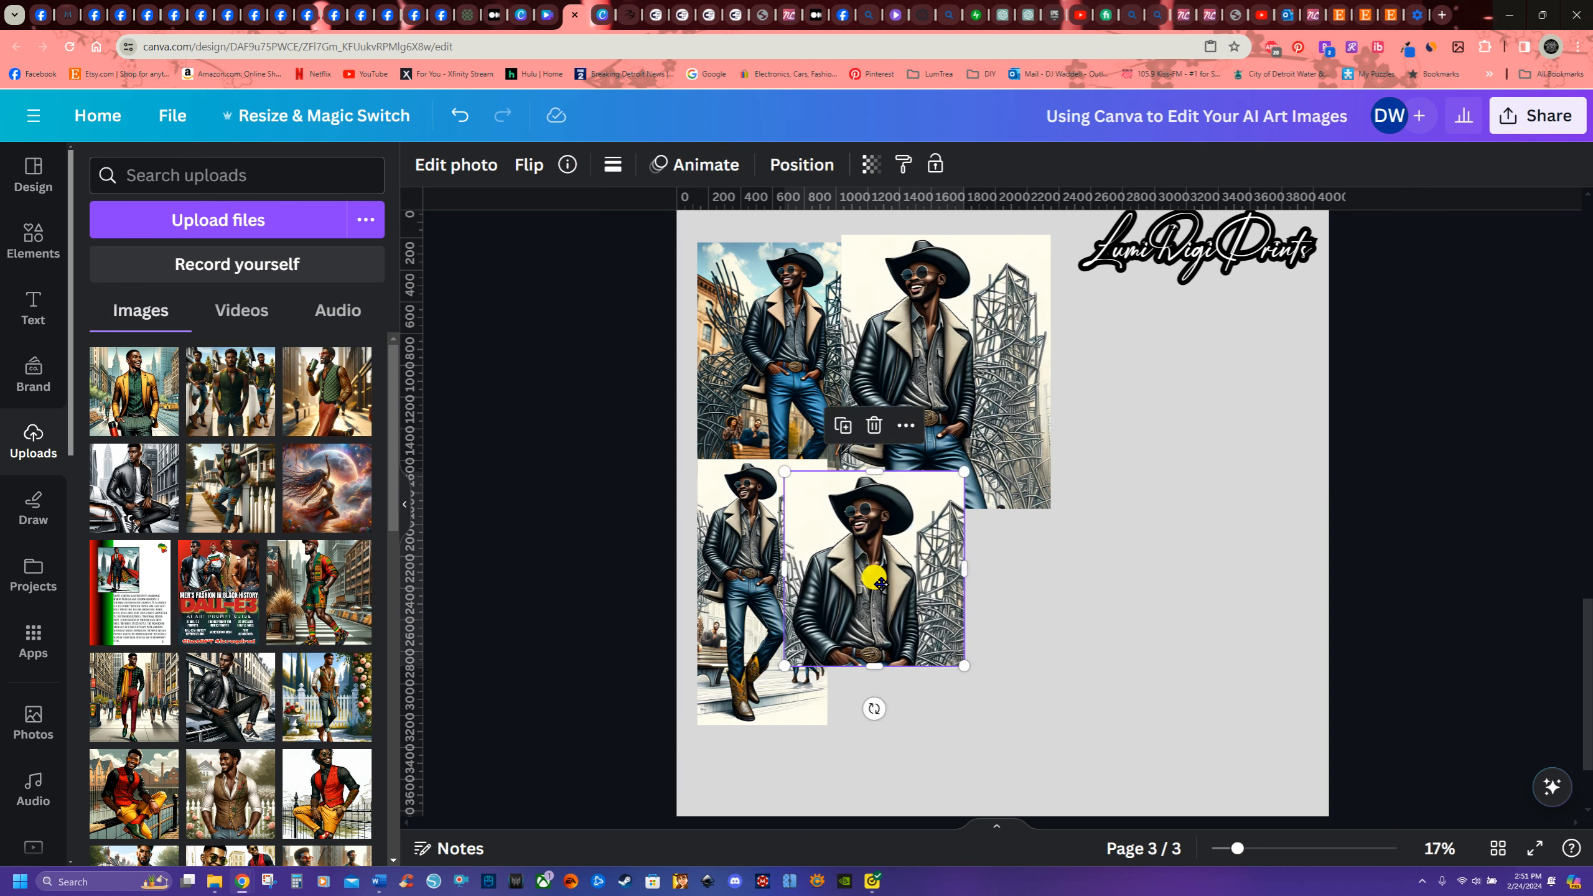
- Duplicate the waist-up sketch, enlarge the copy, and crop it to a head-and-shoulders close-up with trimmed sides
right_click(882, 581)
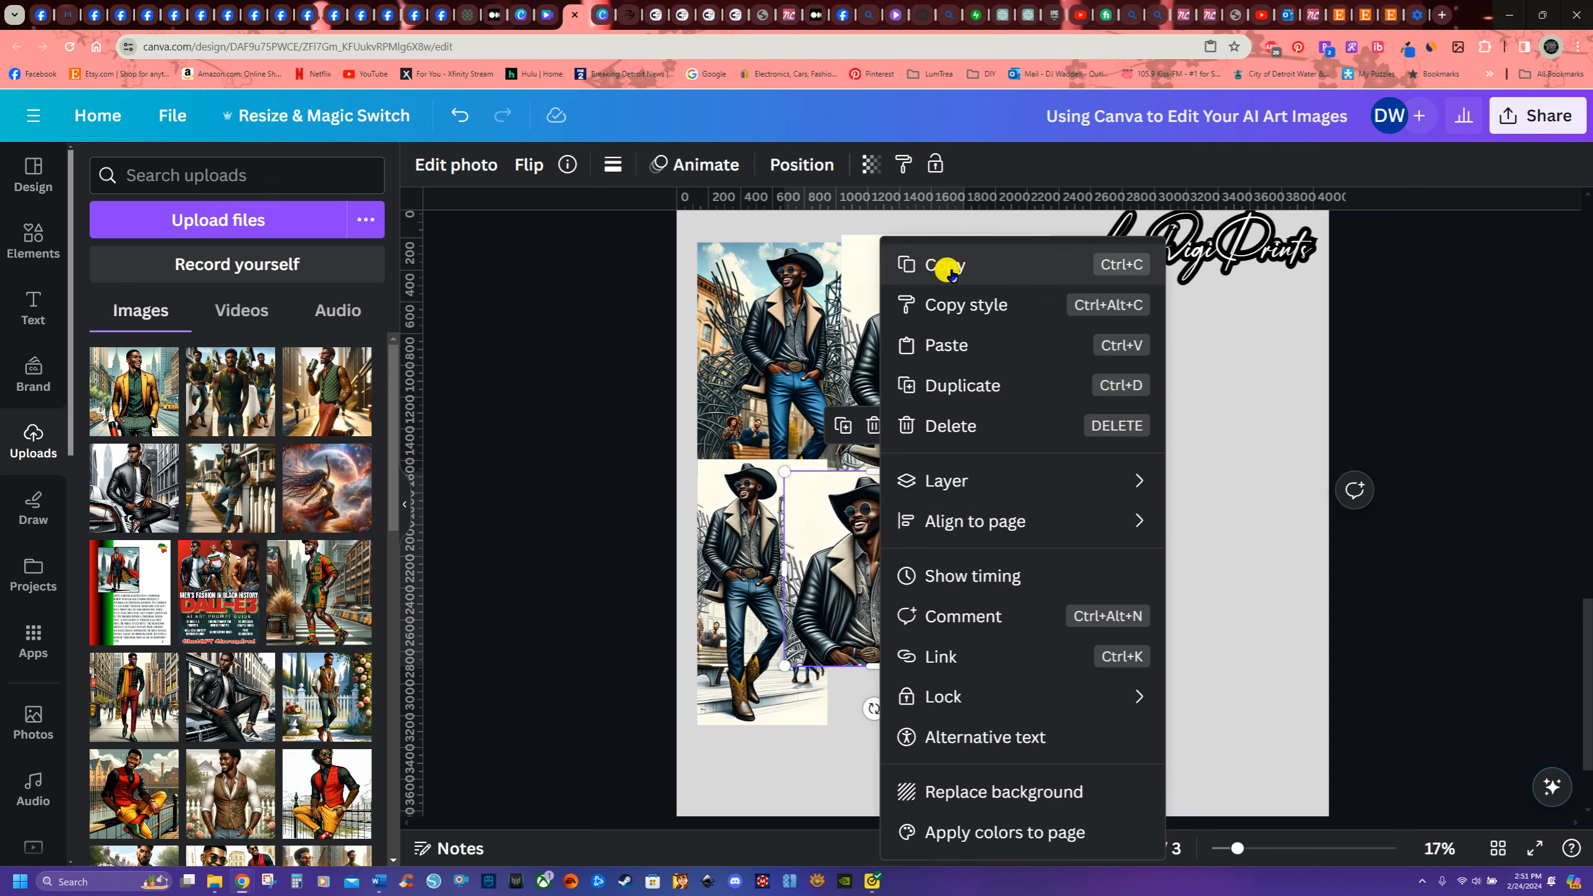
click(990, 386)
drag(872, 771, 1128, 435)
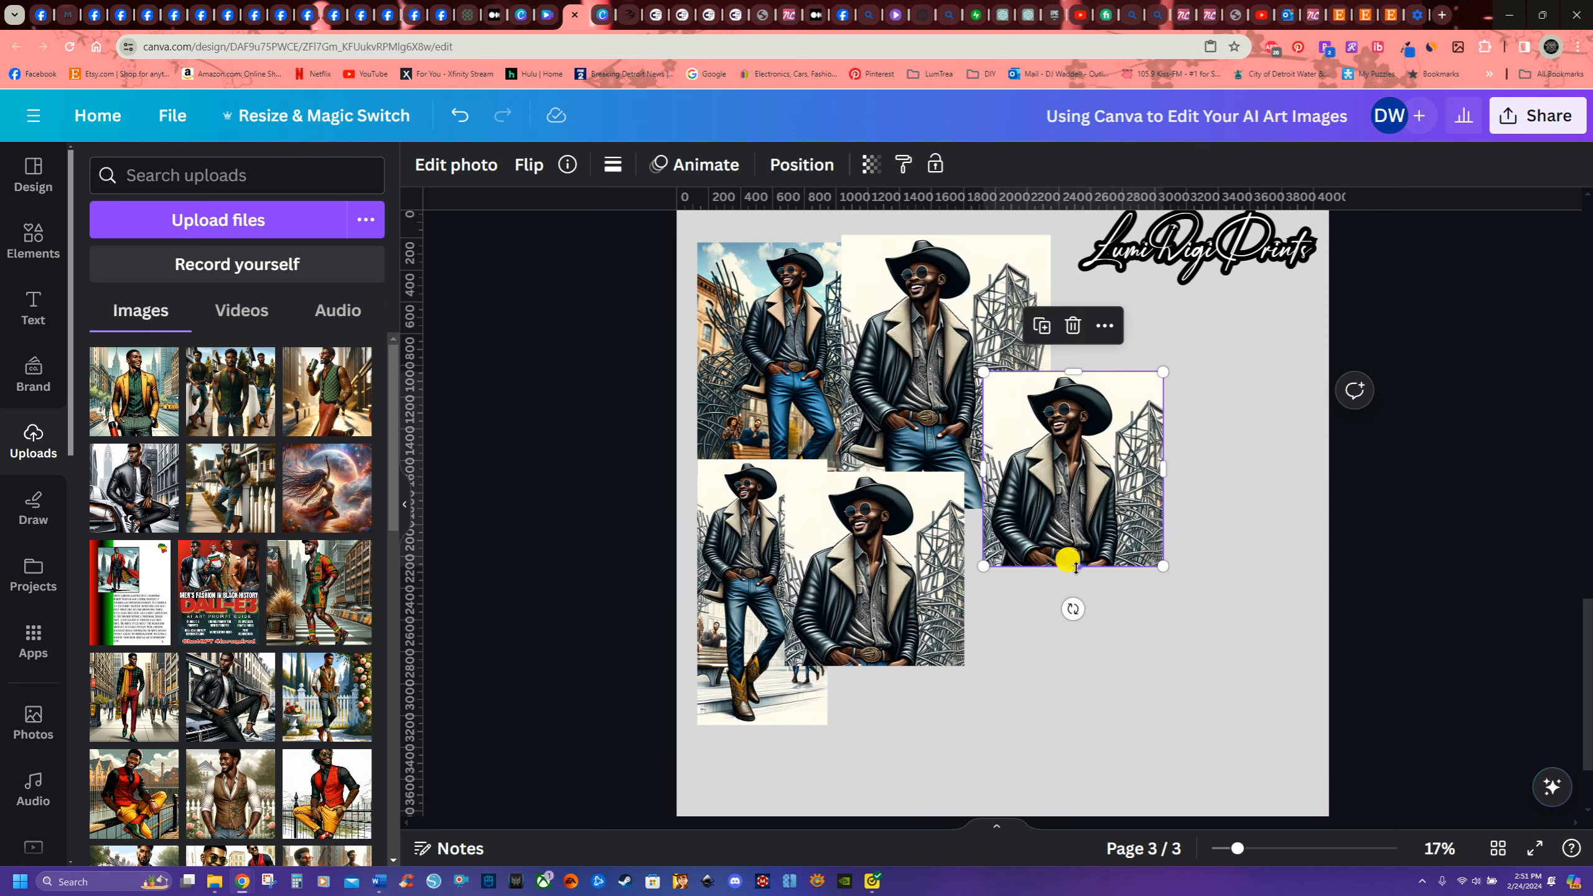
drag(1163, 567, 1290, 747)
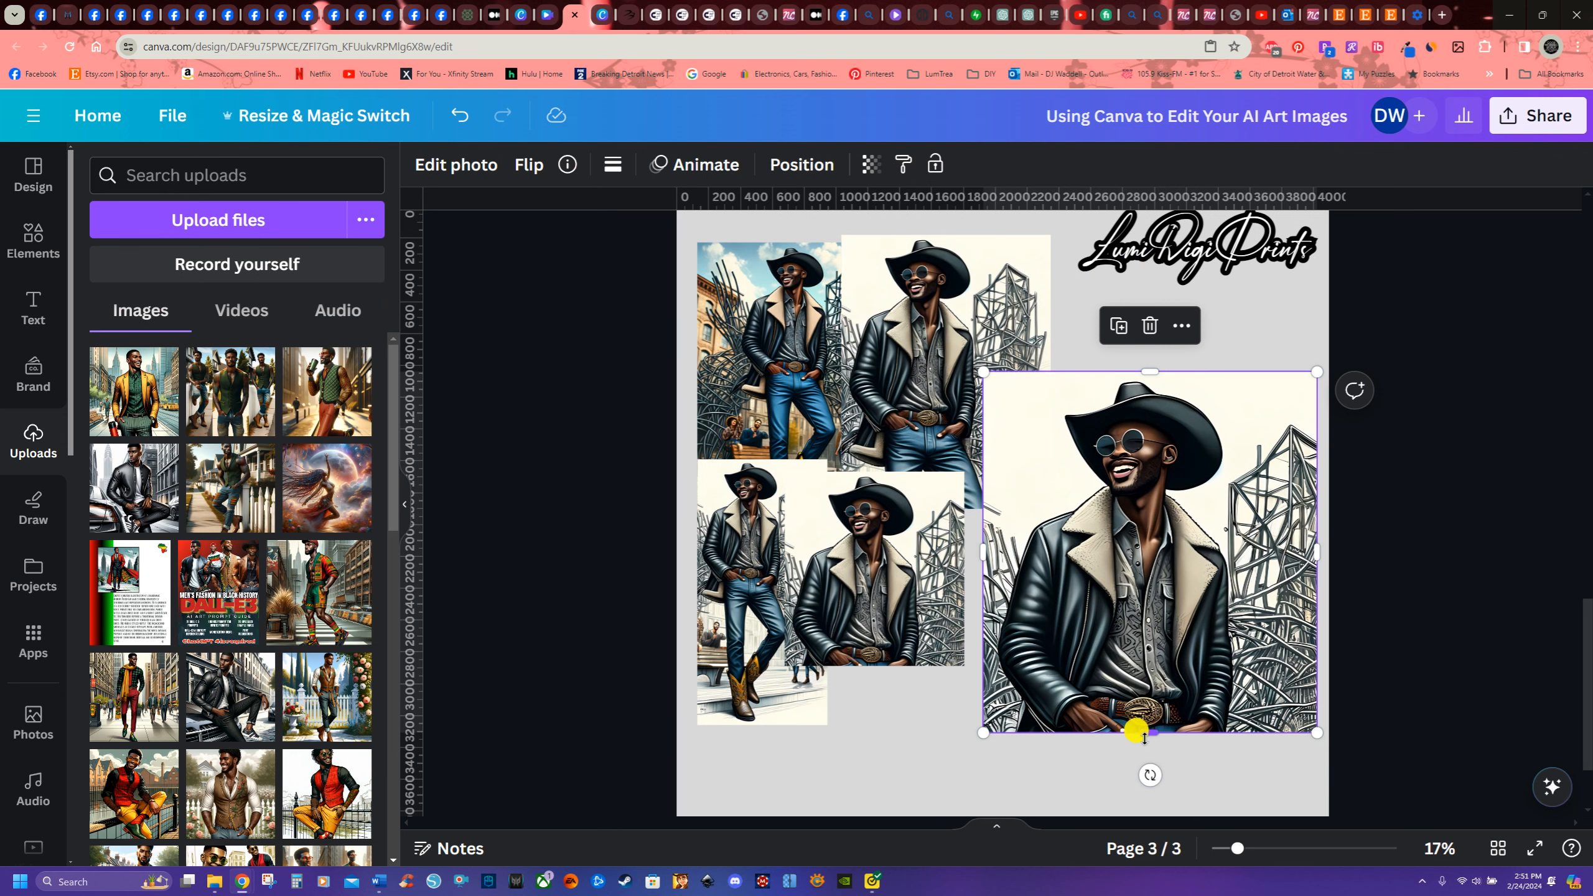
drag(1143, 737, 1154, 582)
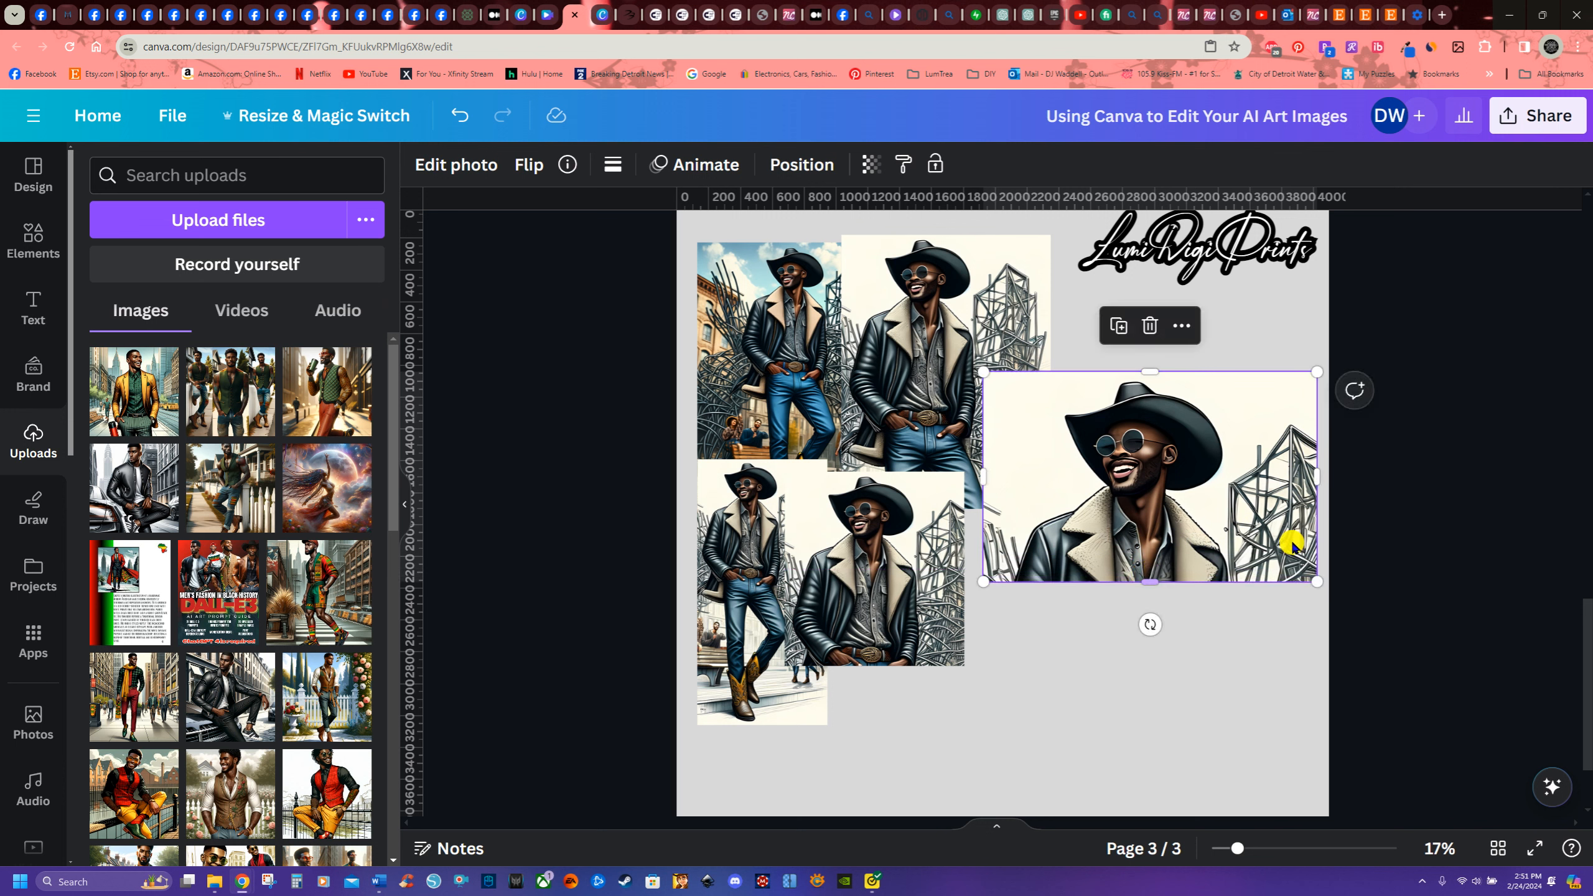
drag(1312, 472, 1247, 483)
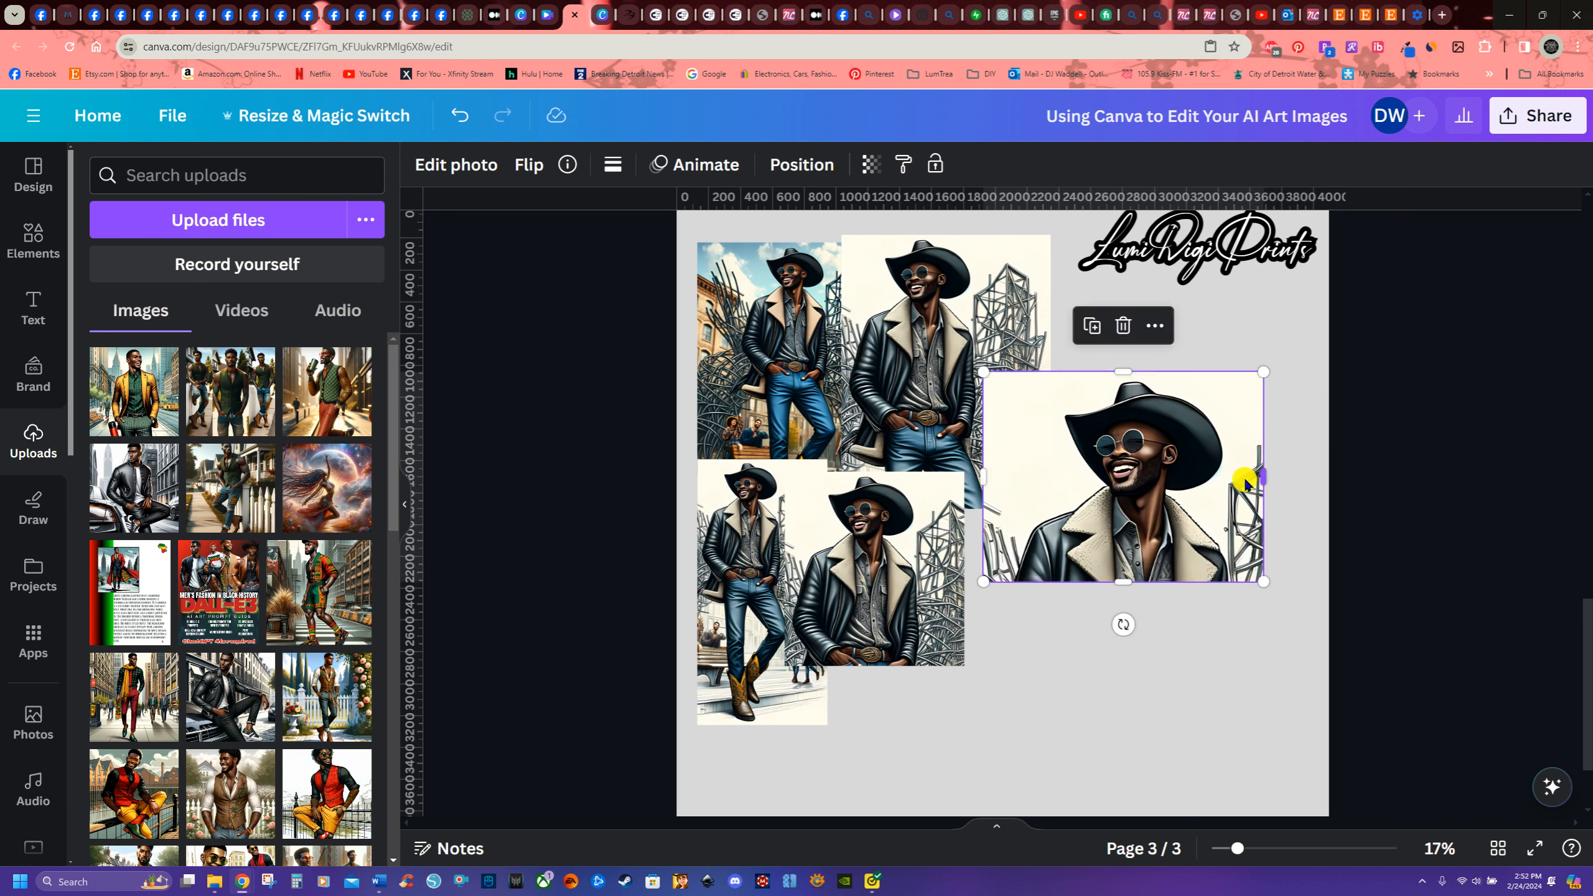
mouse_move(973, 472)
mouse_down()
mouse_move(1011, 478)
mouse_move(996, 476)
mouse_up()
- Place the sketch close-up at the page's lower left and duplicate it, extending the copy down to the thighs
drag(1145, 515, 853, 722)
right_click(860, 691)
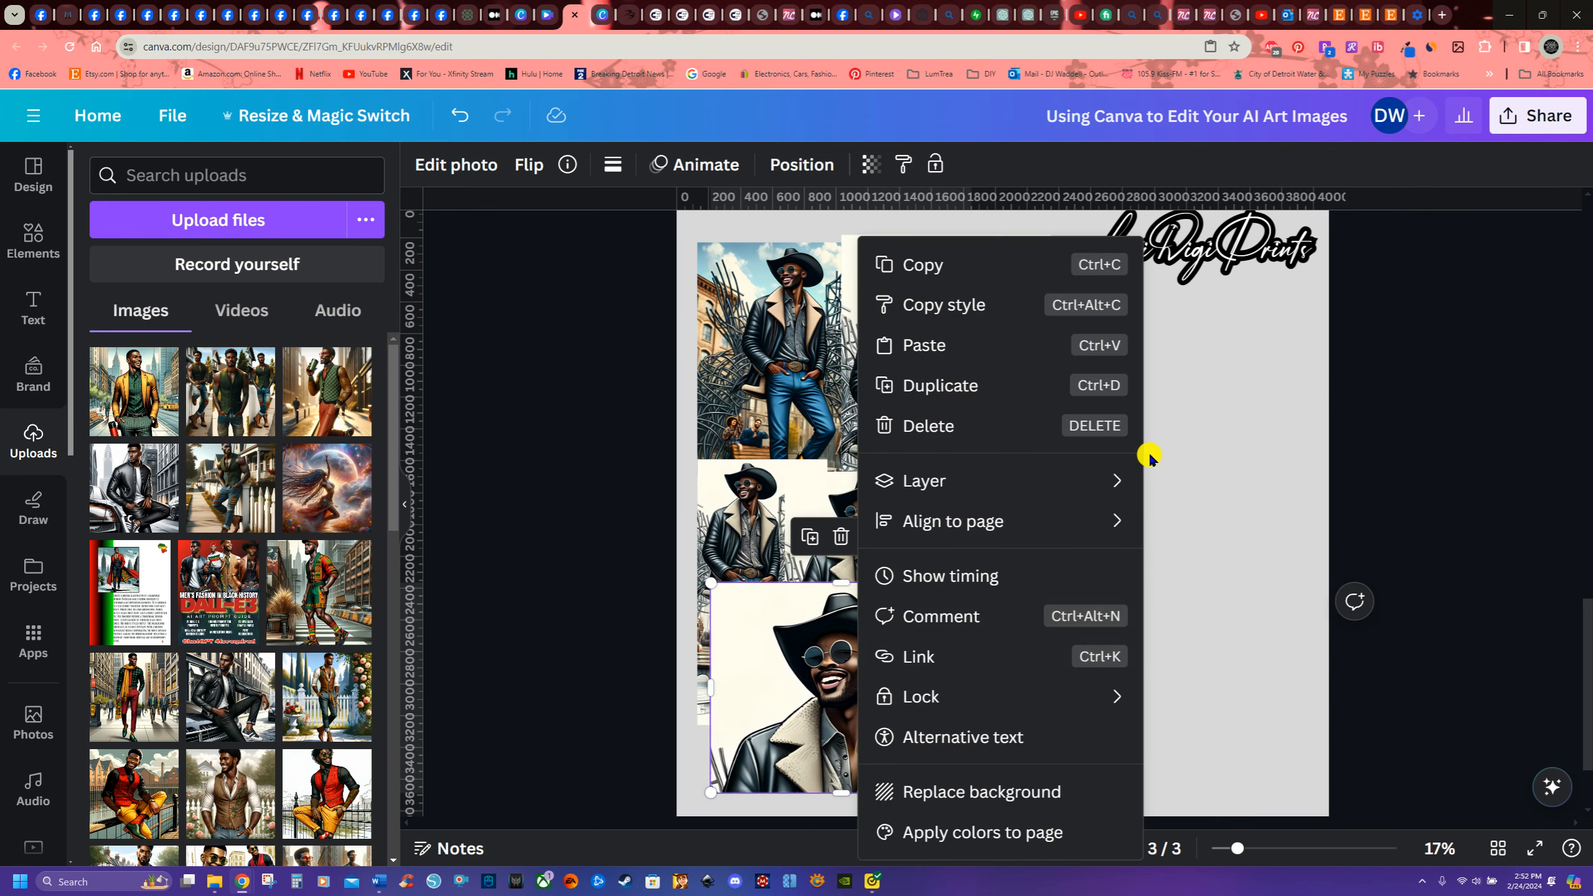
click(951, 390)
drag(790, 746, 1122, 392)
drag(1093, 546, 1091, 774)
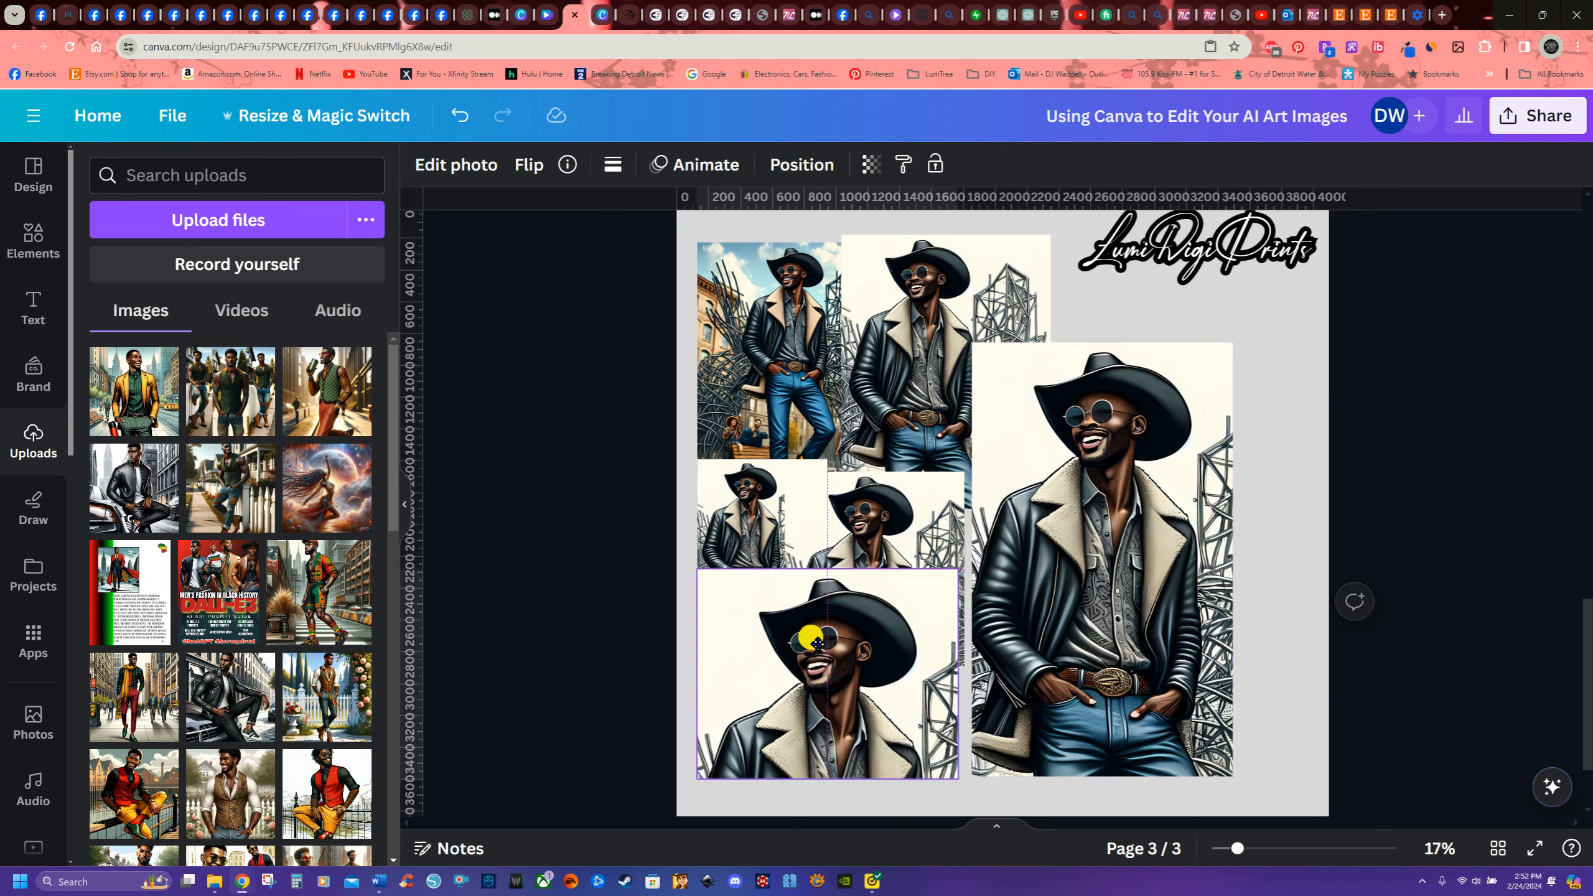
- Shrink the sketch close-up and set it over the lower part of the full-length sketch
drag(829, 633, 815, 618)
drag(954, 774, 828, 725)
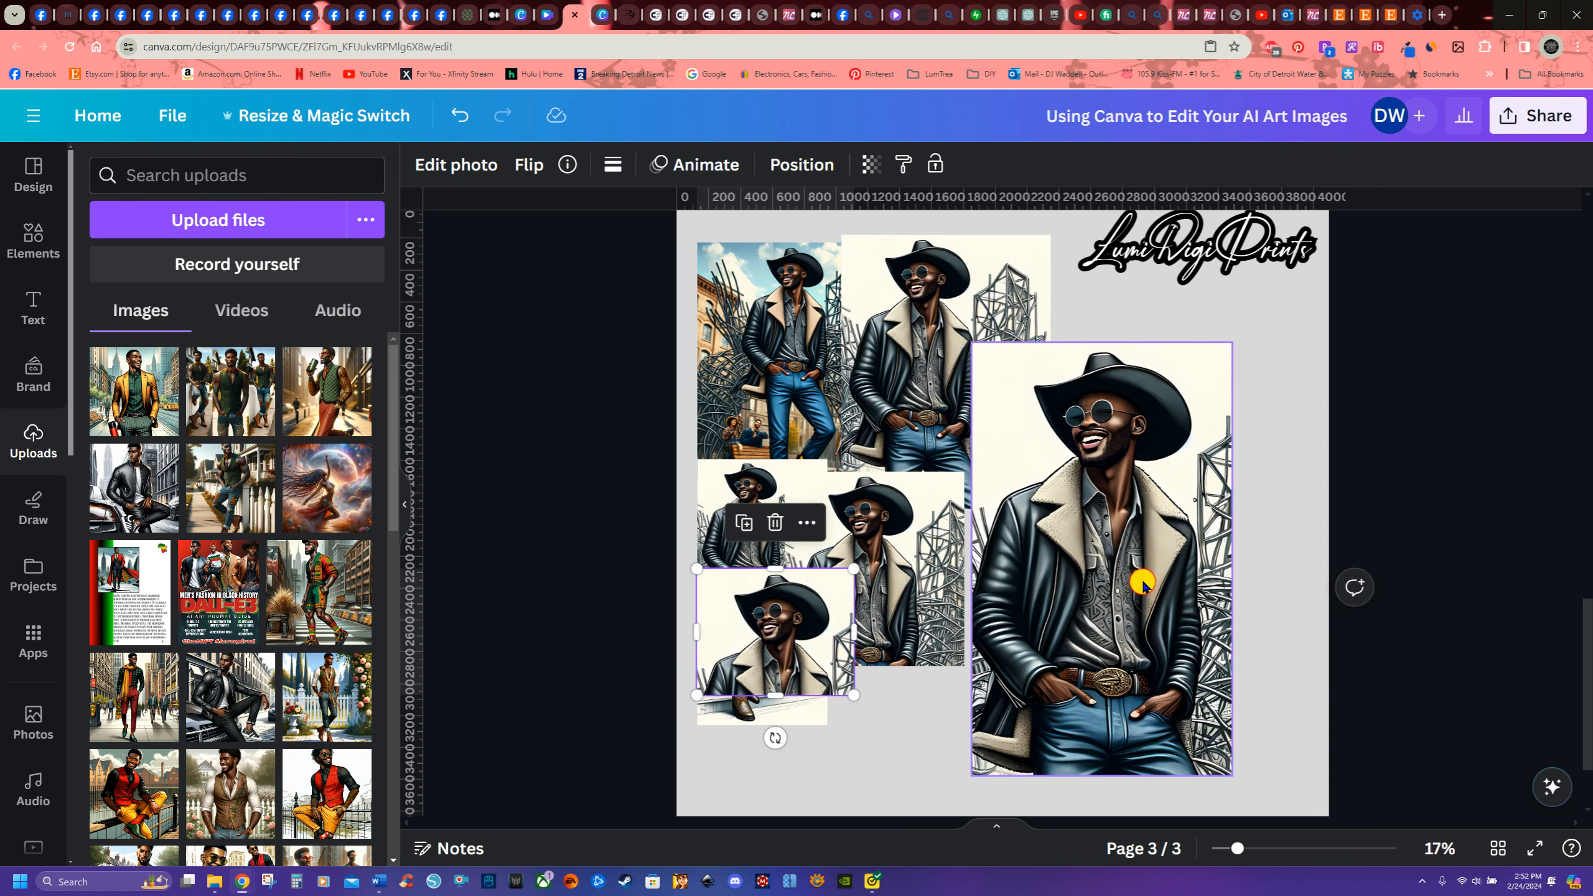
- Reveal the coloured panel in the large sketch copy and crop it to the coloured figure only, about 2,481 by 2,726
drag(1138, 580, 1042, 526)
drag(1169, 523, 1352, 526)
drag(1144, 551, 1120, 546)
key(ctrl+z)
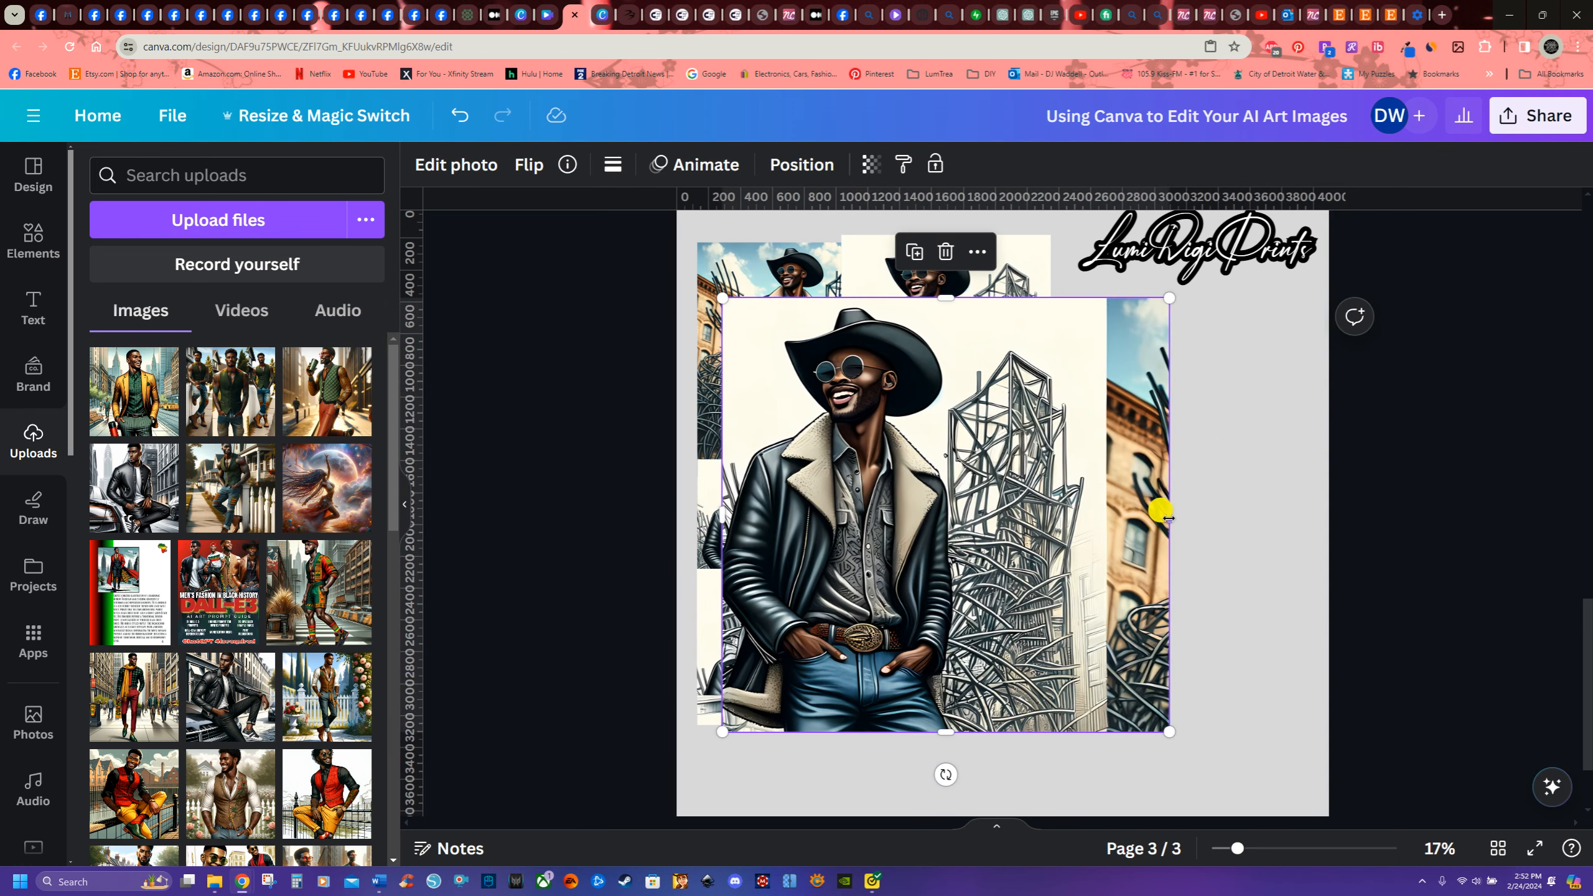
drag(1168, 510, 1413, 541)
drag(824, 606, 742, 606)
drag(636, 514, 1031, 569)
drag(1348, 524, 1222, 520)
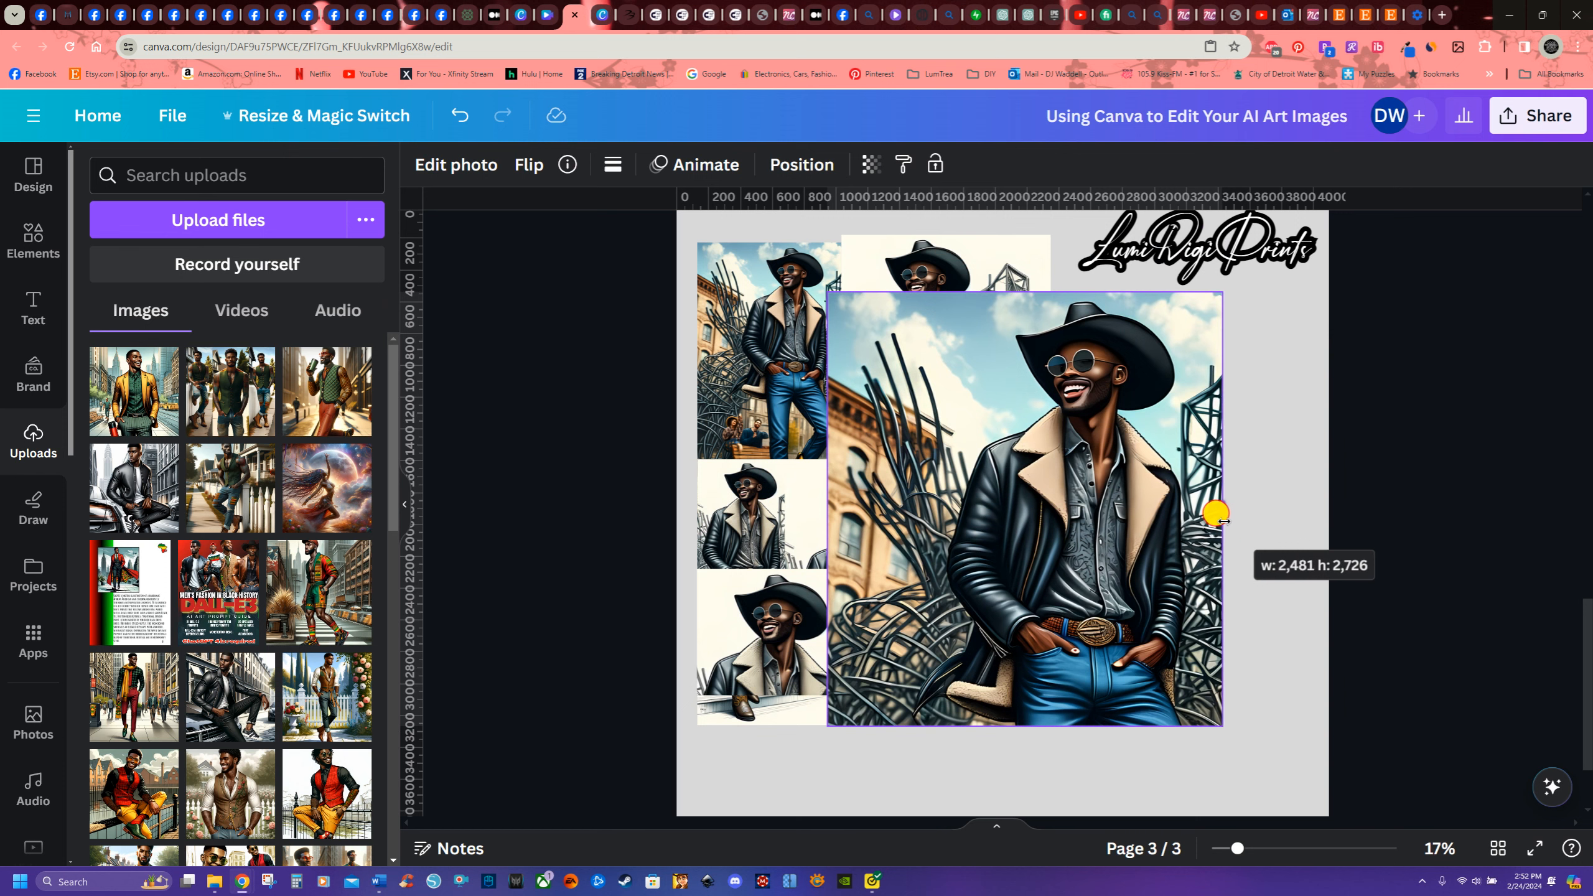
mouse_move(1225, 521)
mouse_down()
mouse_move(1283, 539)
mouse_move(1223, 528)
mouse_up()
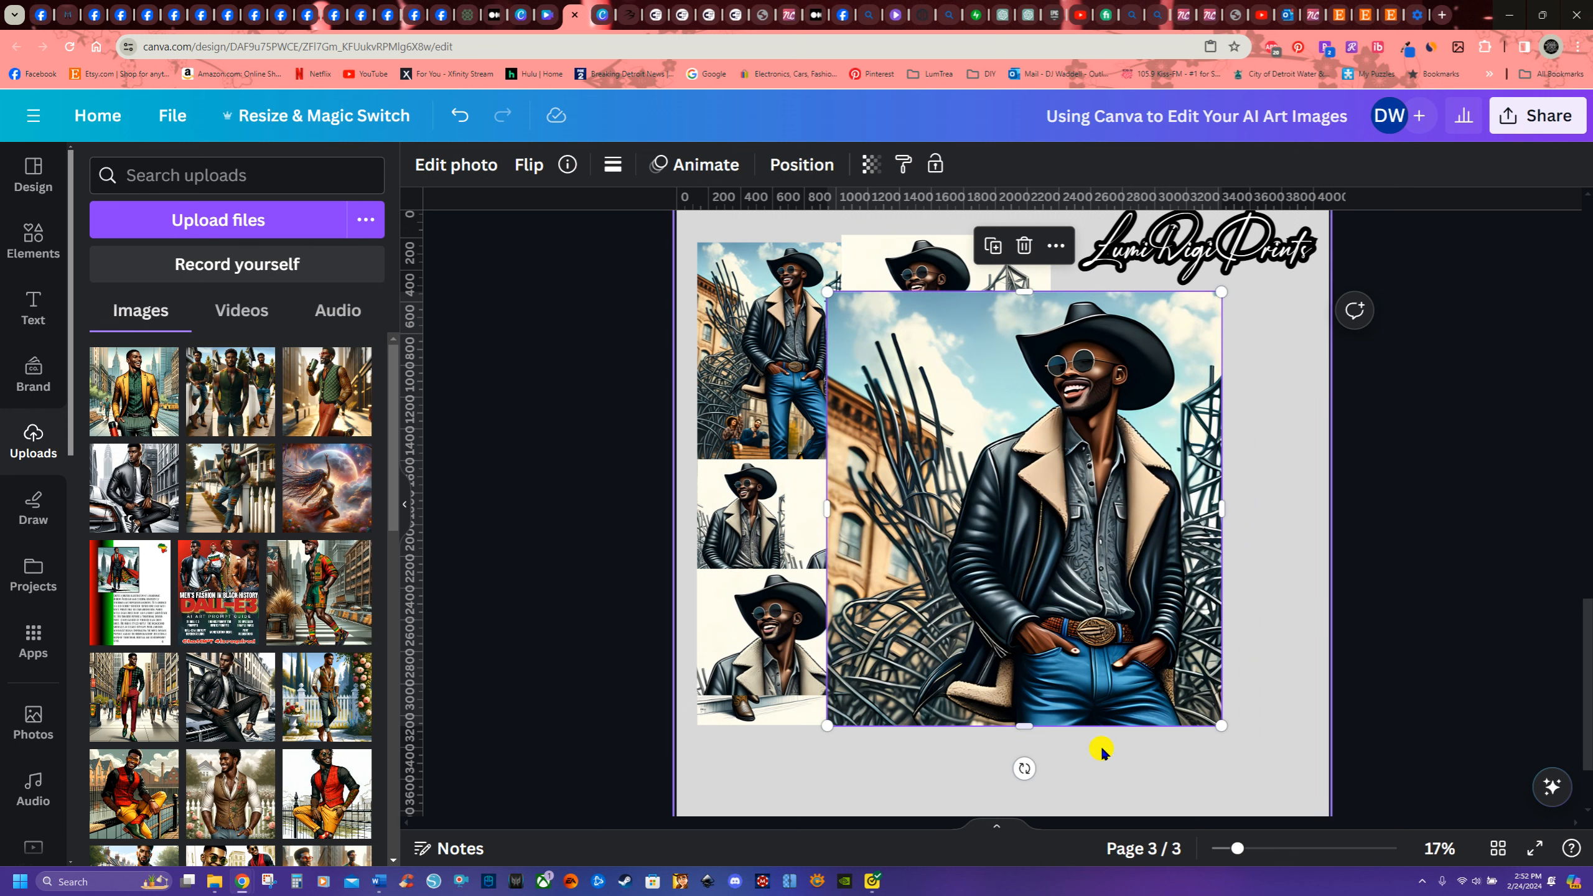
- Crop the coloured portrait to a head-and-shoulders close-up, duplicate it, and place one version below the other
drag(1022, 722, 1020, 448)
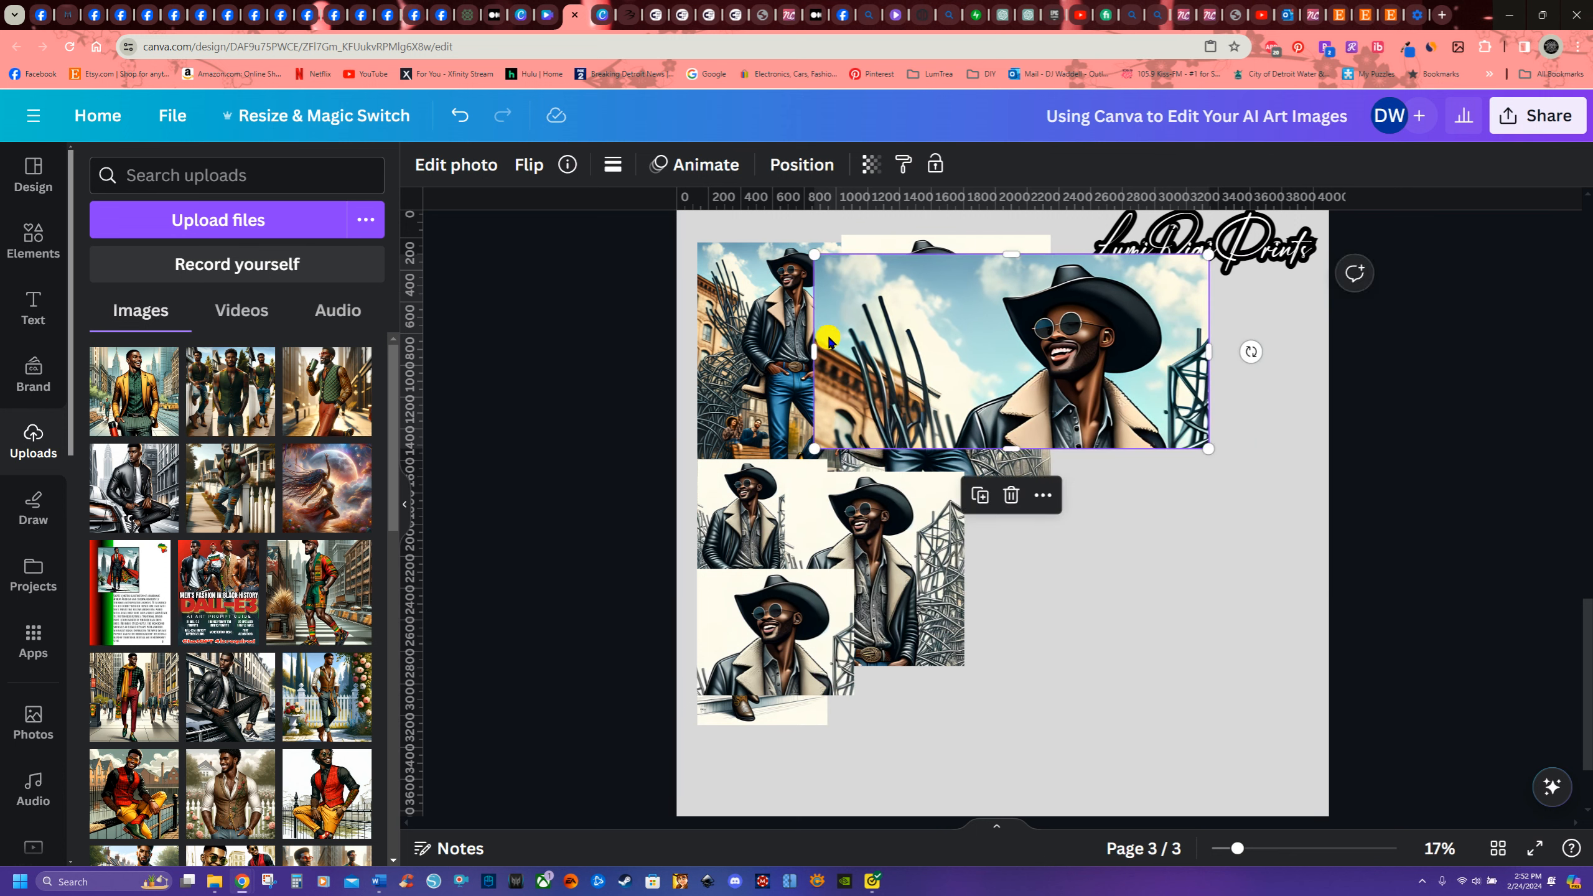
drag(813, 352, 919, 377)
right_click(1004, 389)
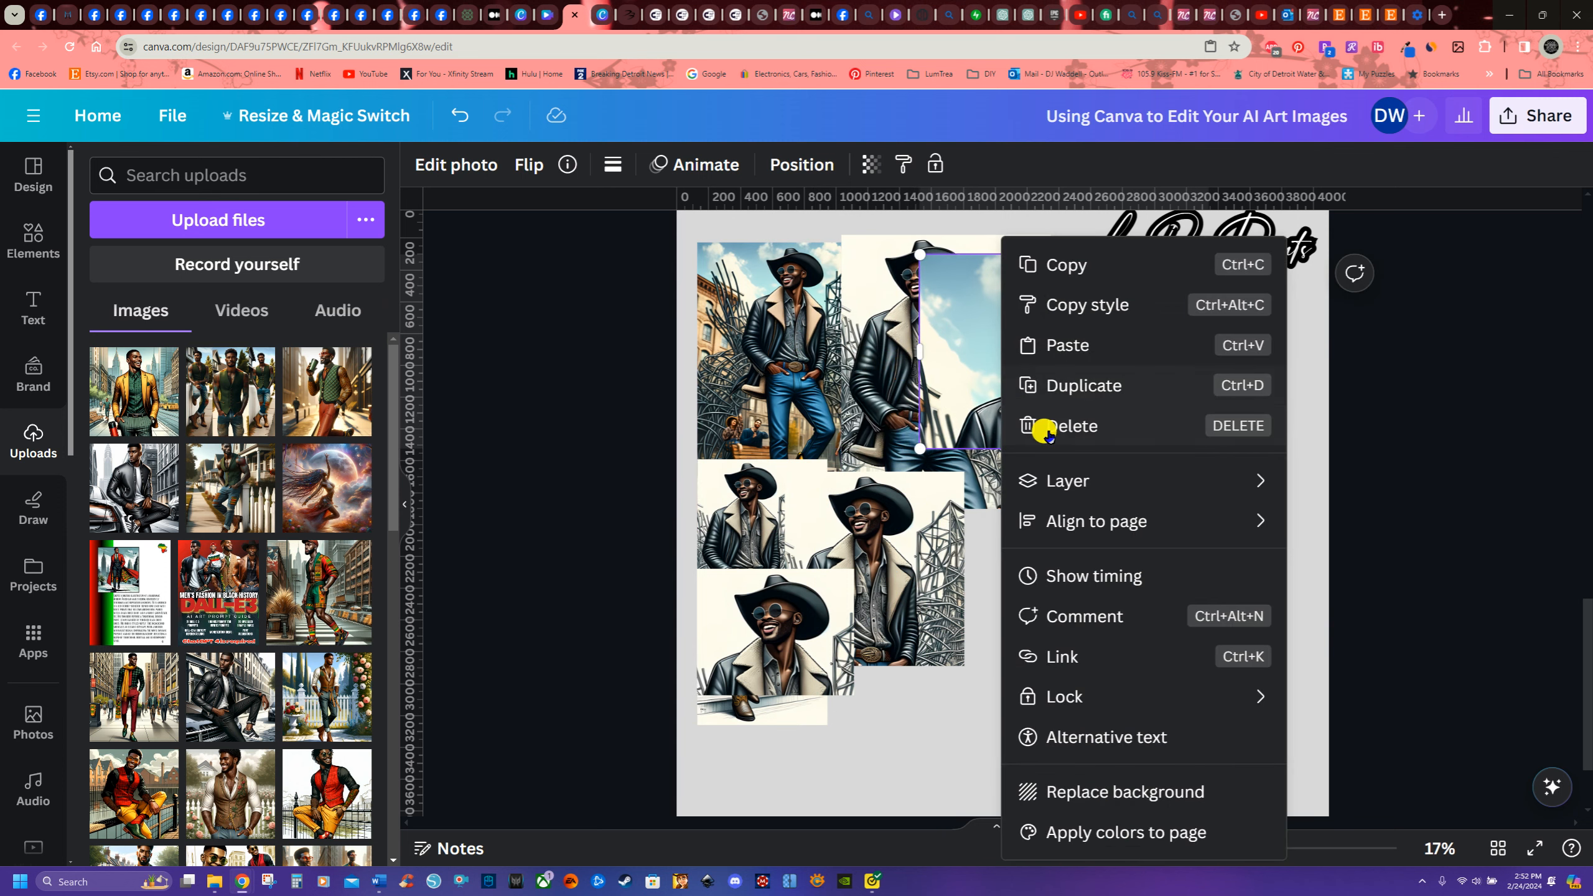
click(1060, 385)
drag(1062, 396, 1059, 599)
- Shrink the upper coloured close-up and move it to the right edge of the page below the logo
click(1205, 433)
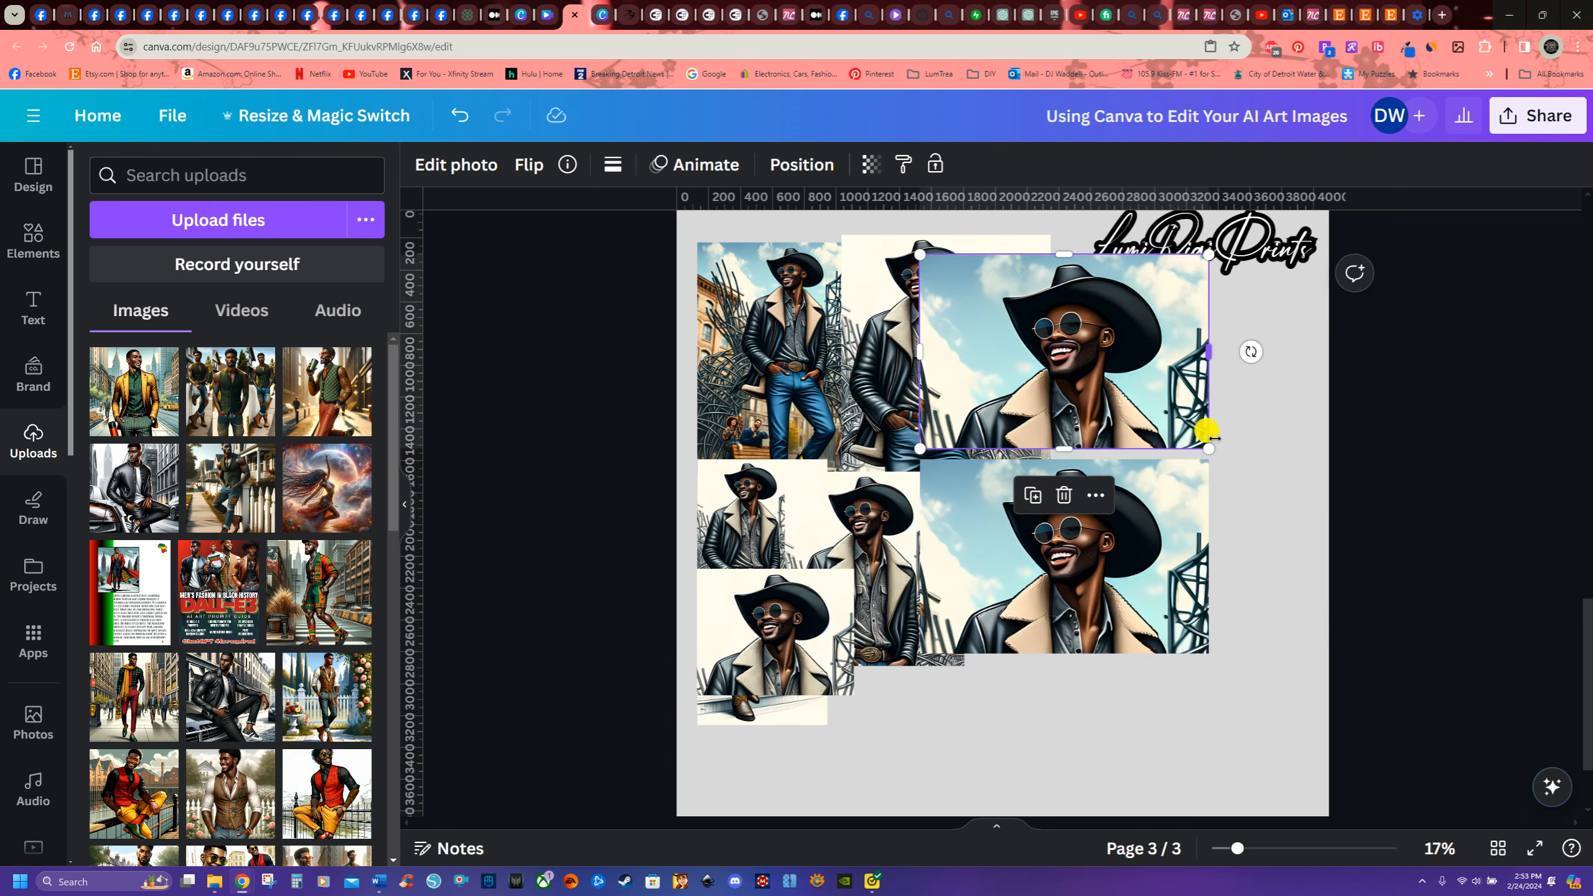
drag(1205, 445, 1066, 381)
drag(1010, 320, 1253, 346)
- Enlarge the remaining coloured close-up and extend its crop down to the torso
drag(988, 555, 962, 521)
drag(895, 426, 776, 345)
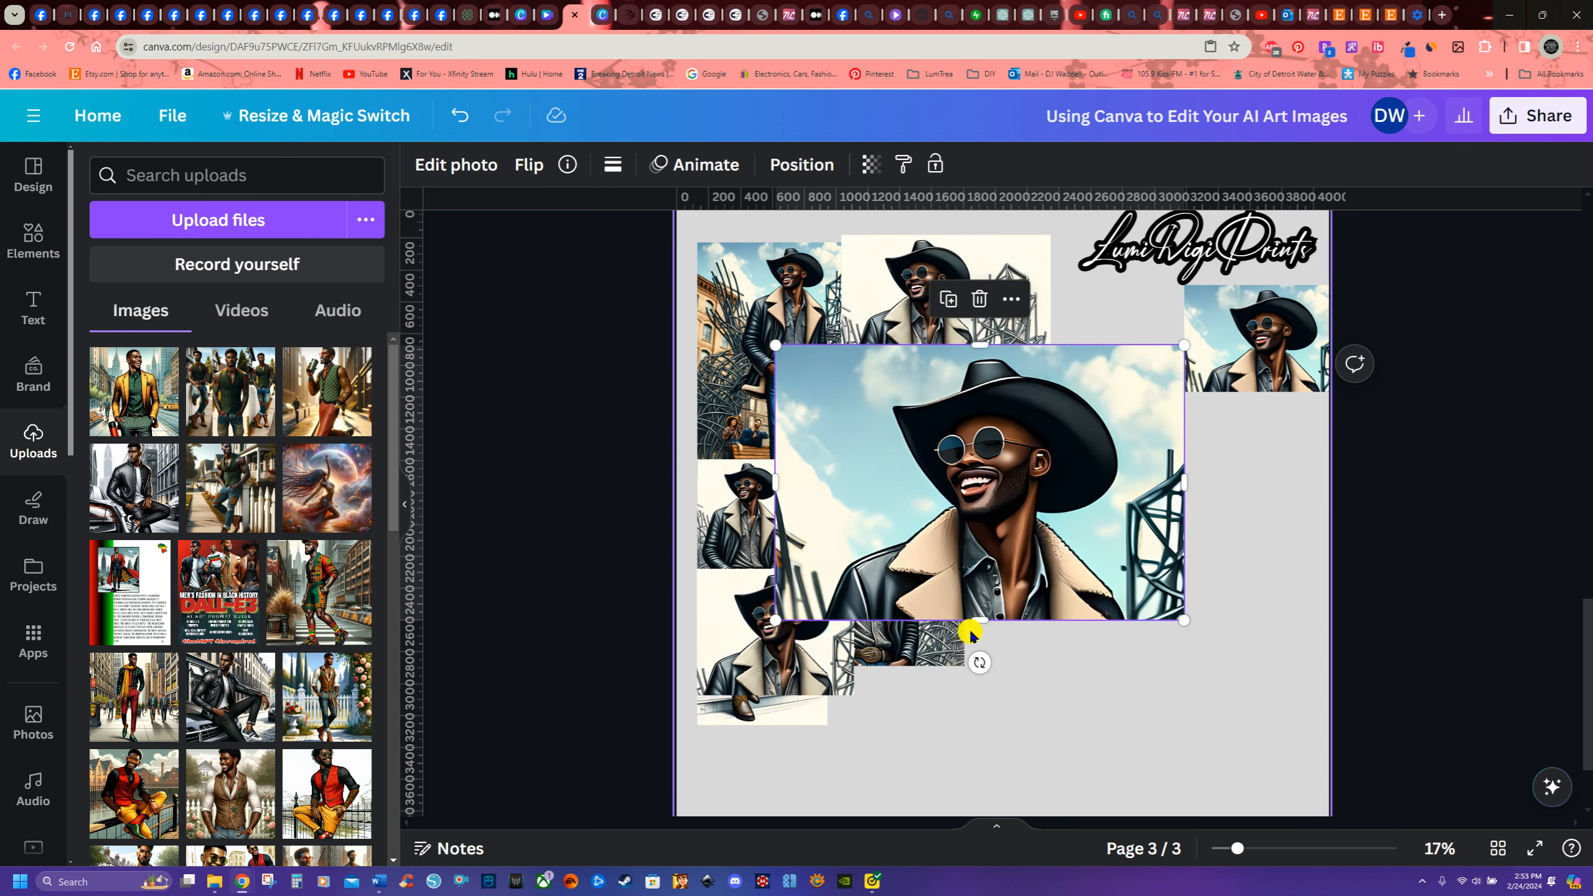
drag(980, 621, 974, 774)
drag(984, 656, 985, 552)
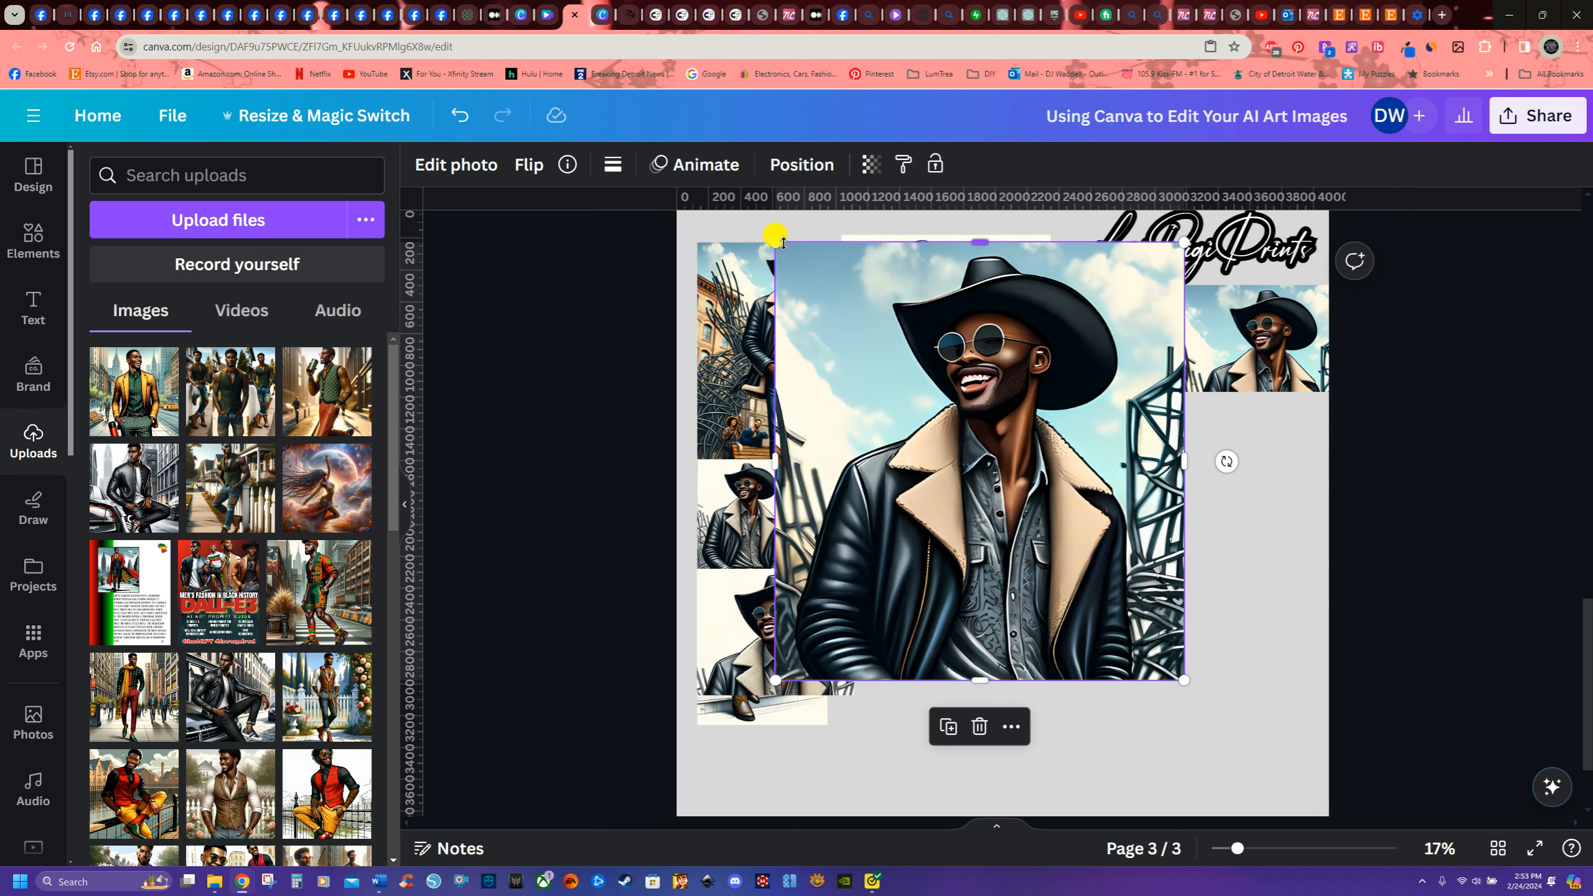
drag(775, 242, 778, 243)
- Duplicate the torso-length coloured portrait, shrink one version, and place it below the small close-up at the page's right edge
right_click(866, 418)
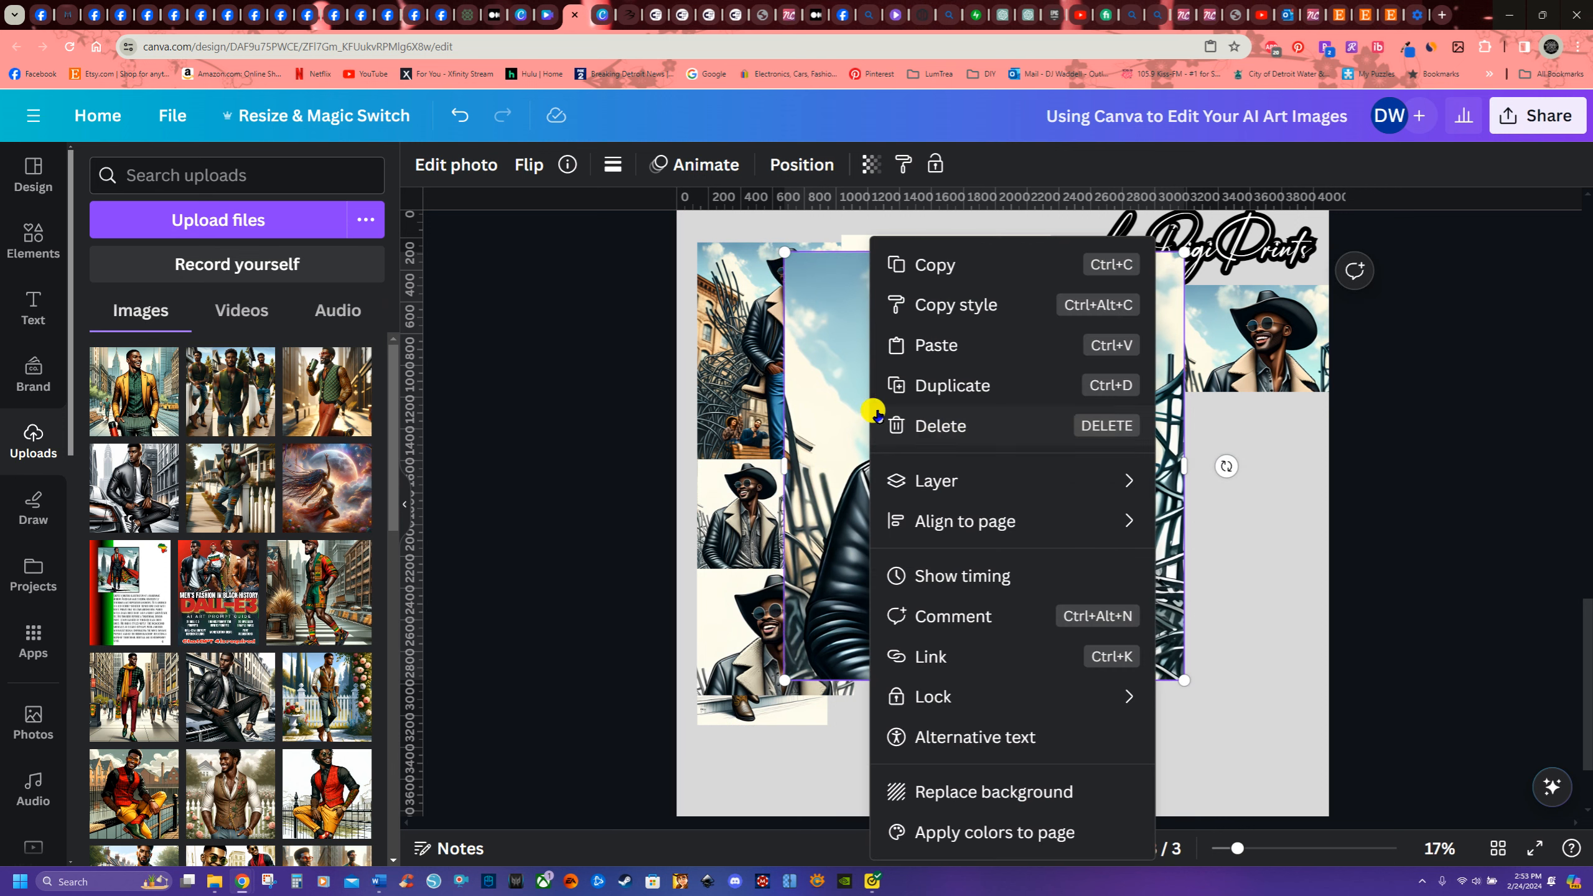
click(946, 384)
drag(791, 254, 1031, 516)
drag(1067, 599, 1222, 475)
- Reposition the large coloured portrait and extend its crop down to the thighs
click(1178, 673)
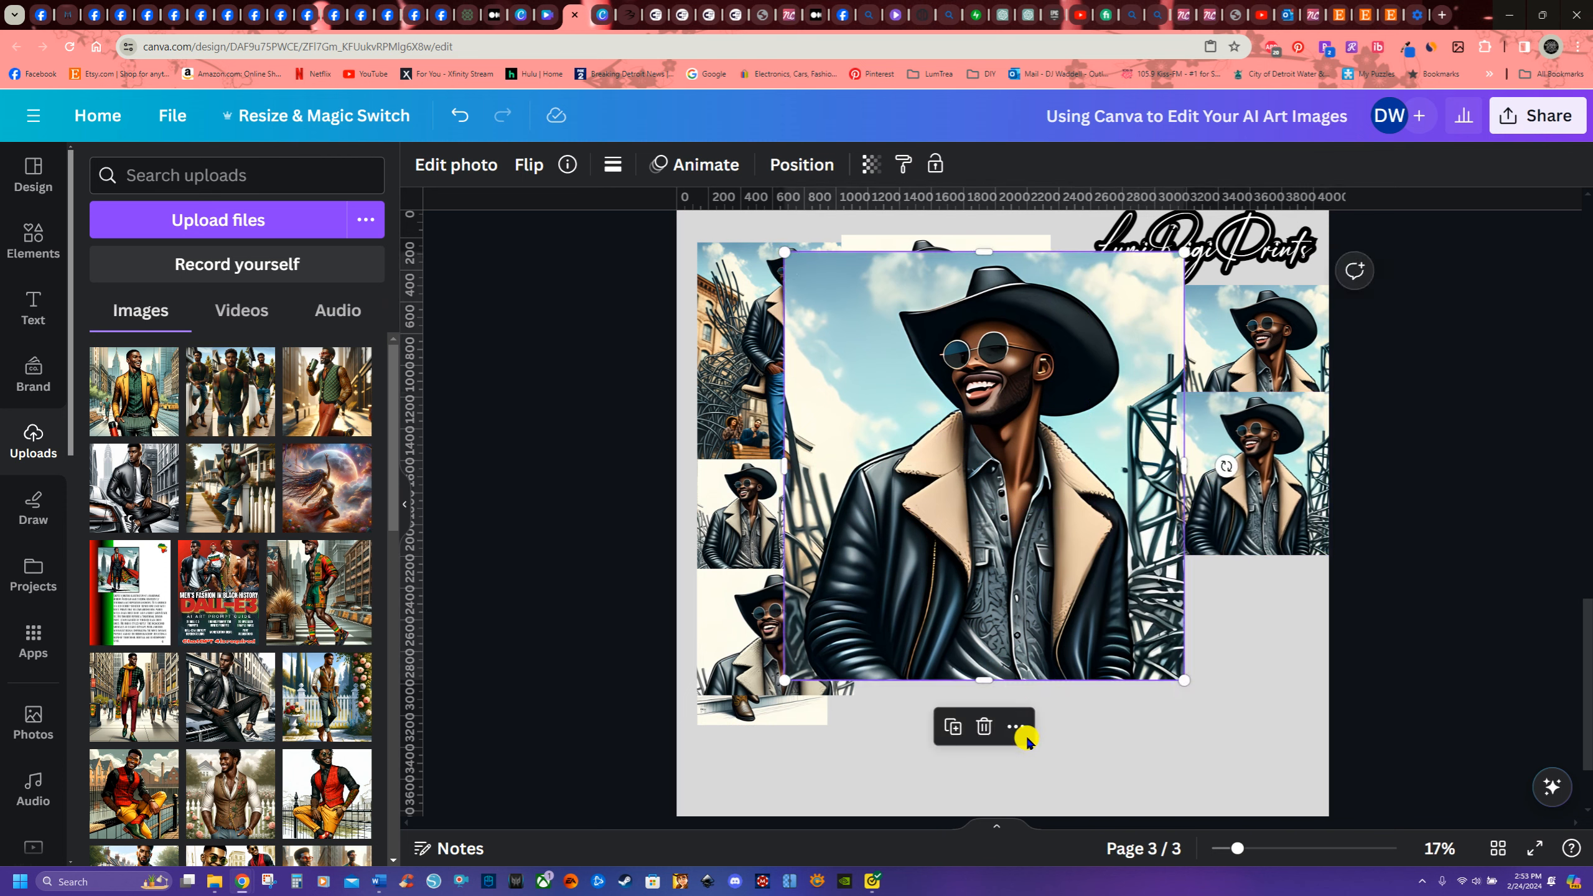
drag(992, 678, 996, 816)
drag(1000, 590, 1014, 580)
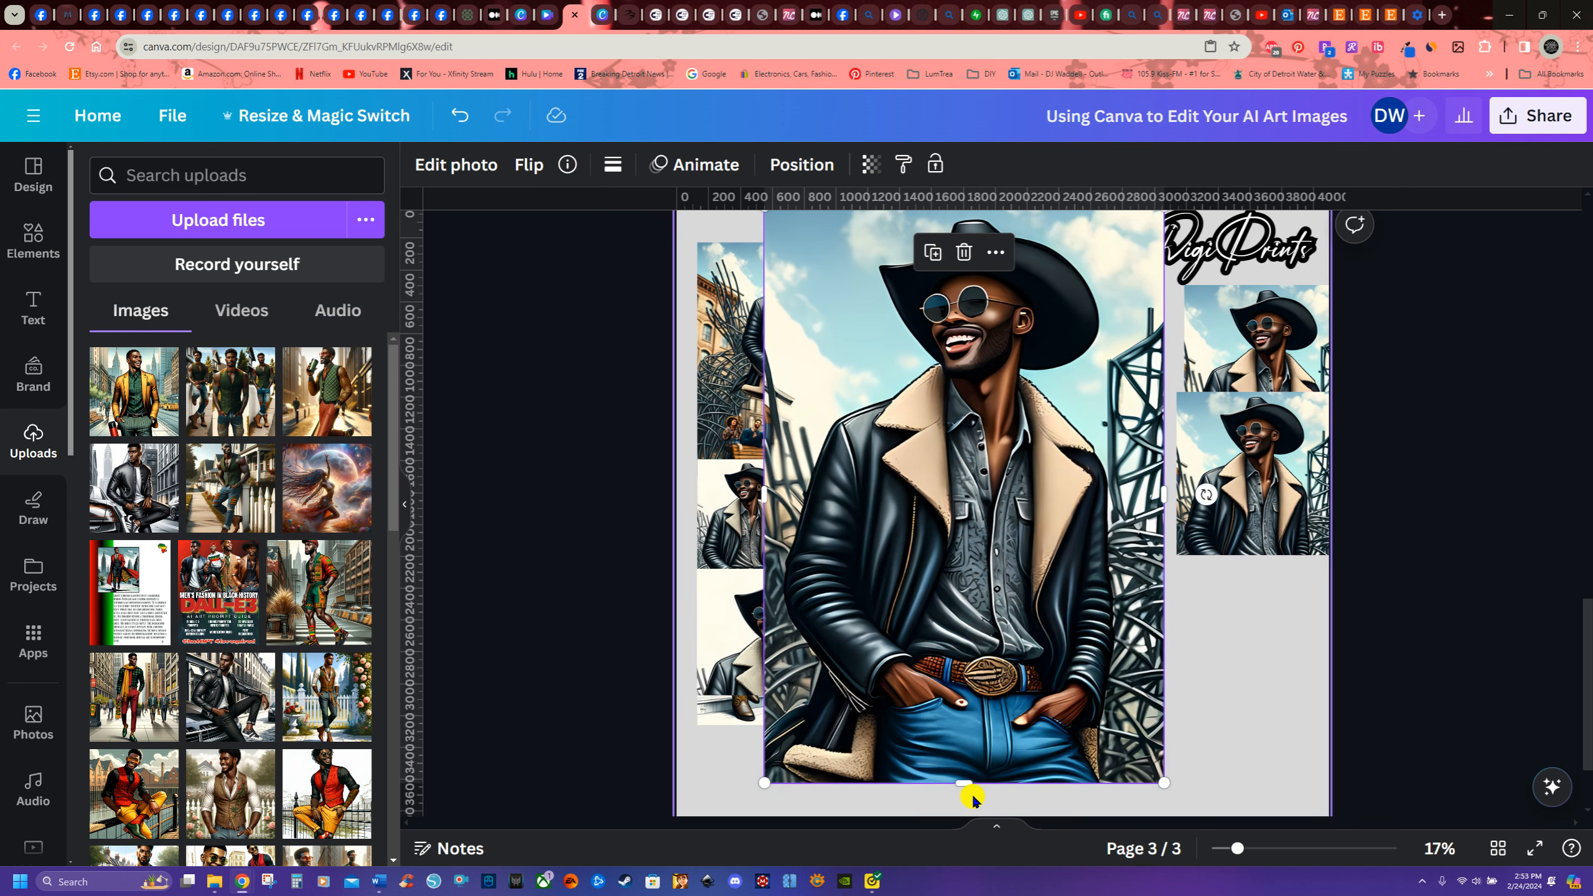
drag(969, 781, 970, 704)
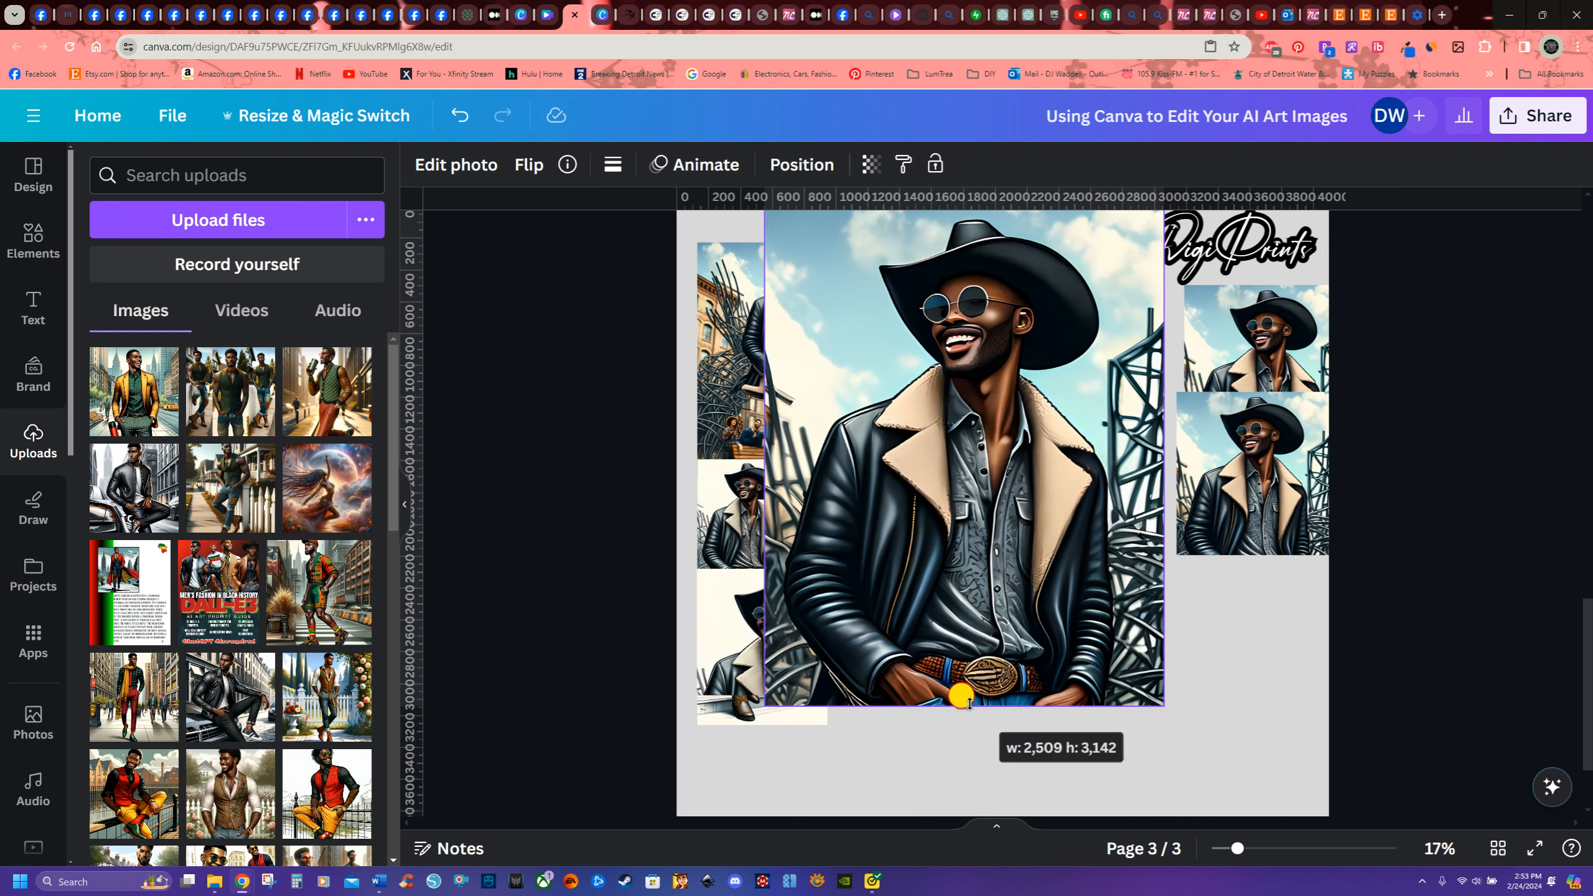
drag(969, 703, 949, 797)
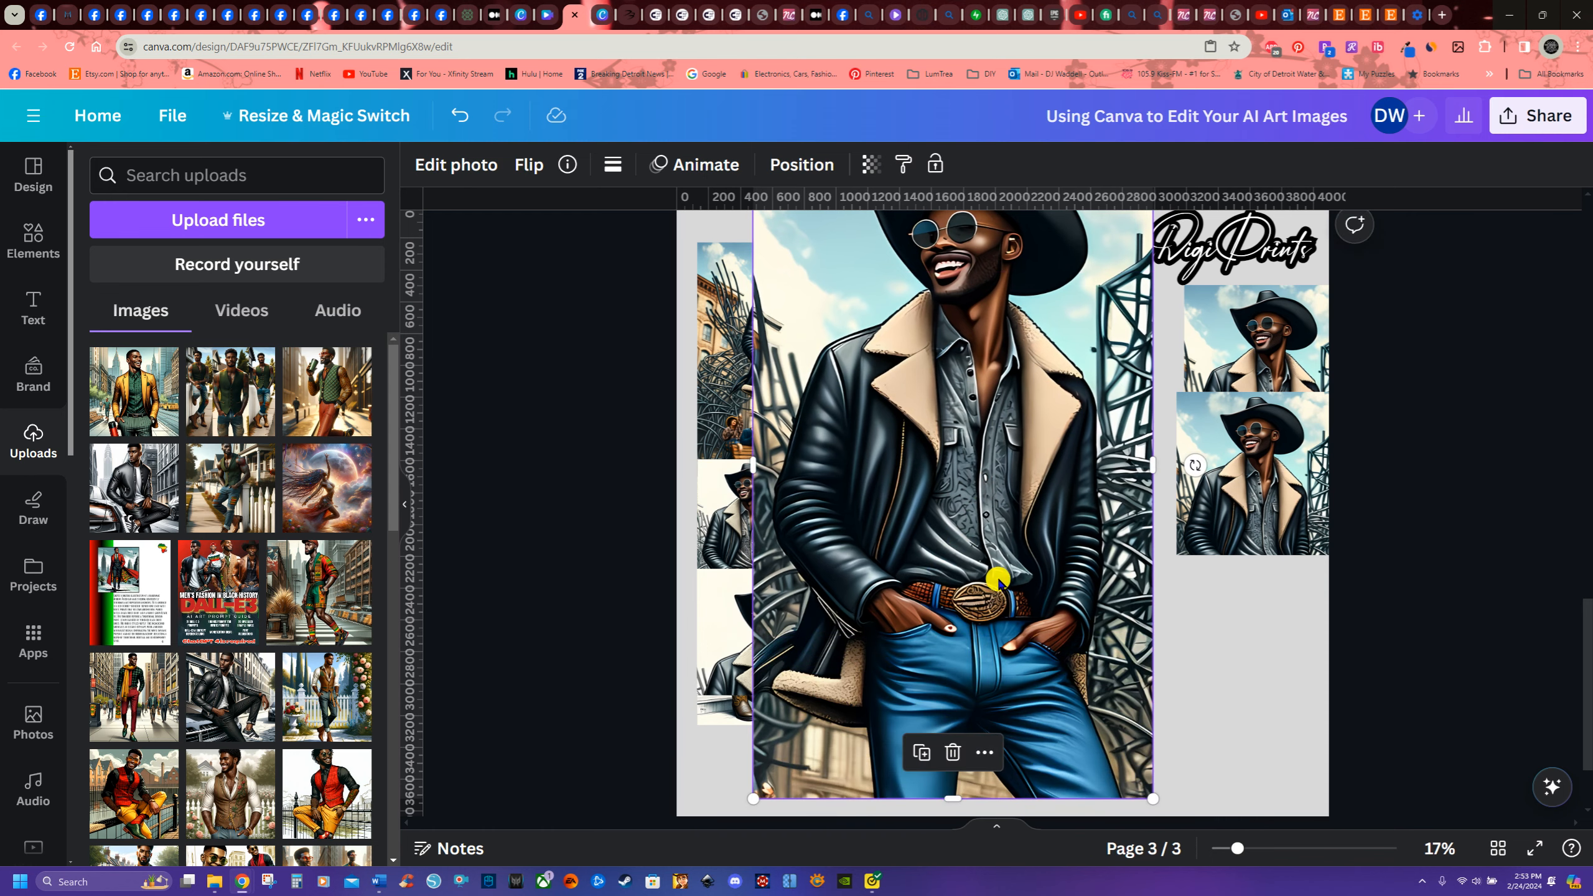
- Duplicate the thigh-up coloured portrait, shrink one version, and place it below the others at the page's right edge
right_click(998, 561)
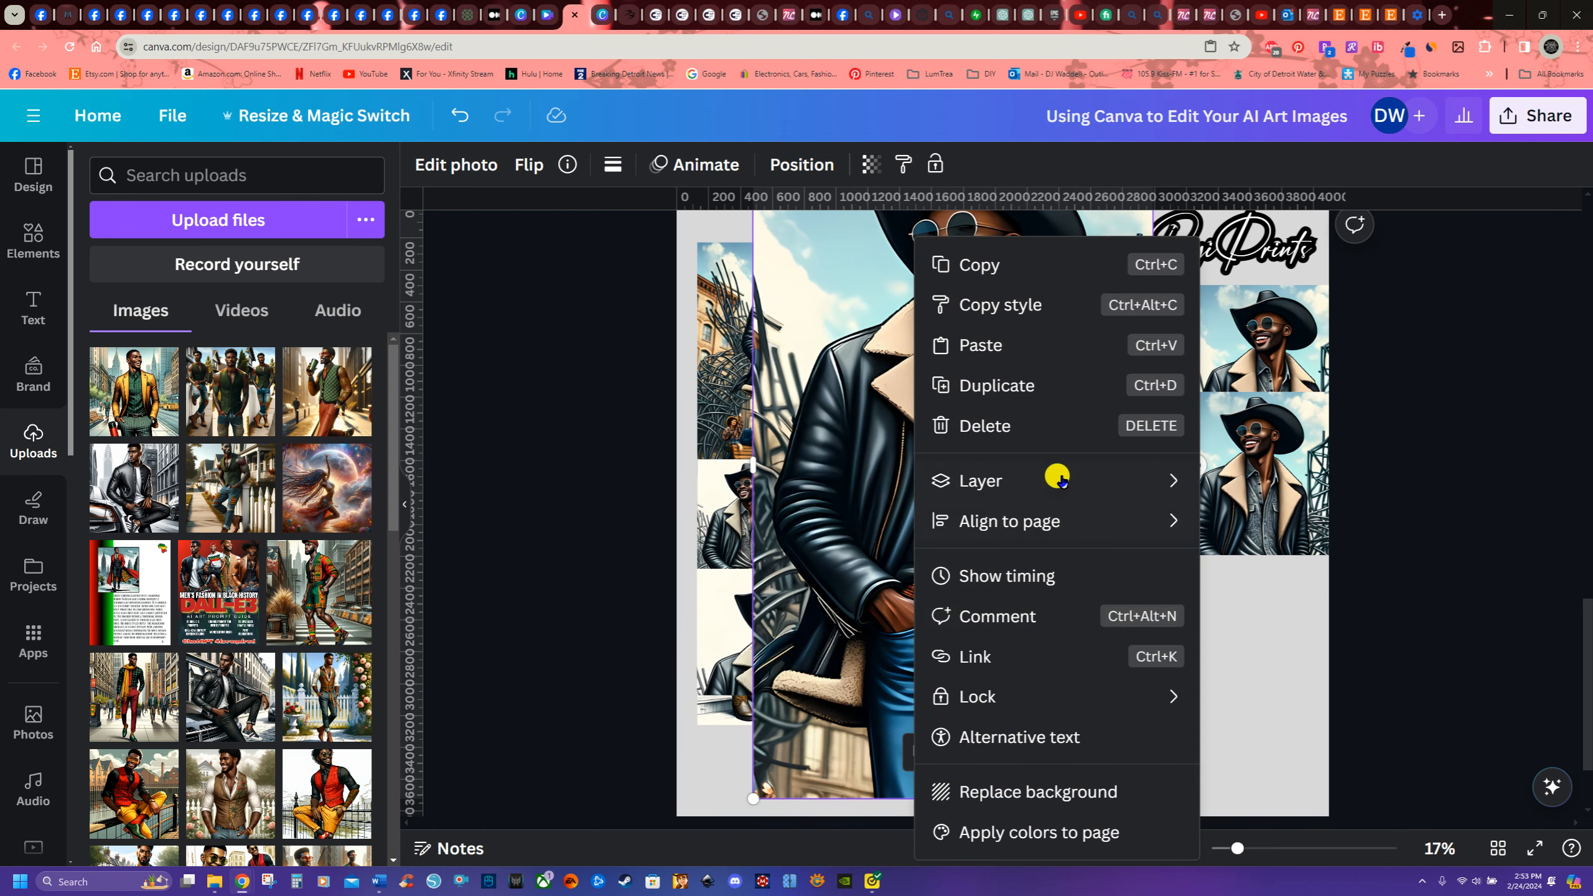
click(1028, 390)
drag(1155, 801, 930, 424)
drag(859, 331, 1276, 628)
- Shrink the remaining large coloured portrait and extend its crop down past the boots for a full-length framing
click(904, 537)
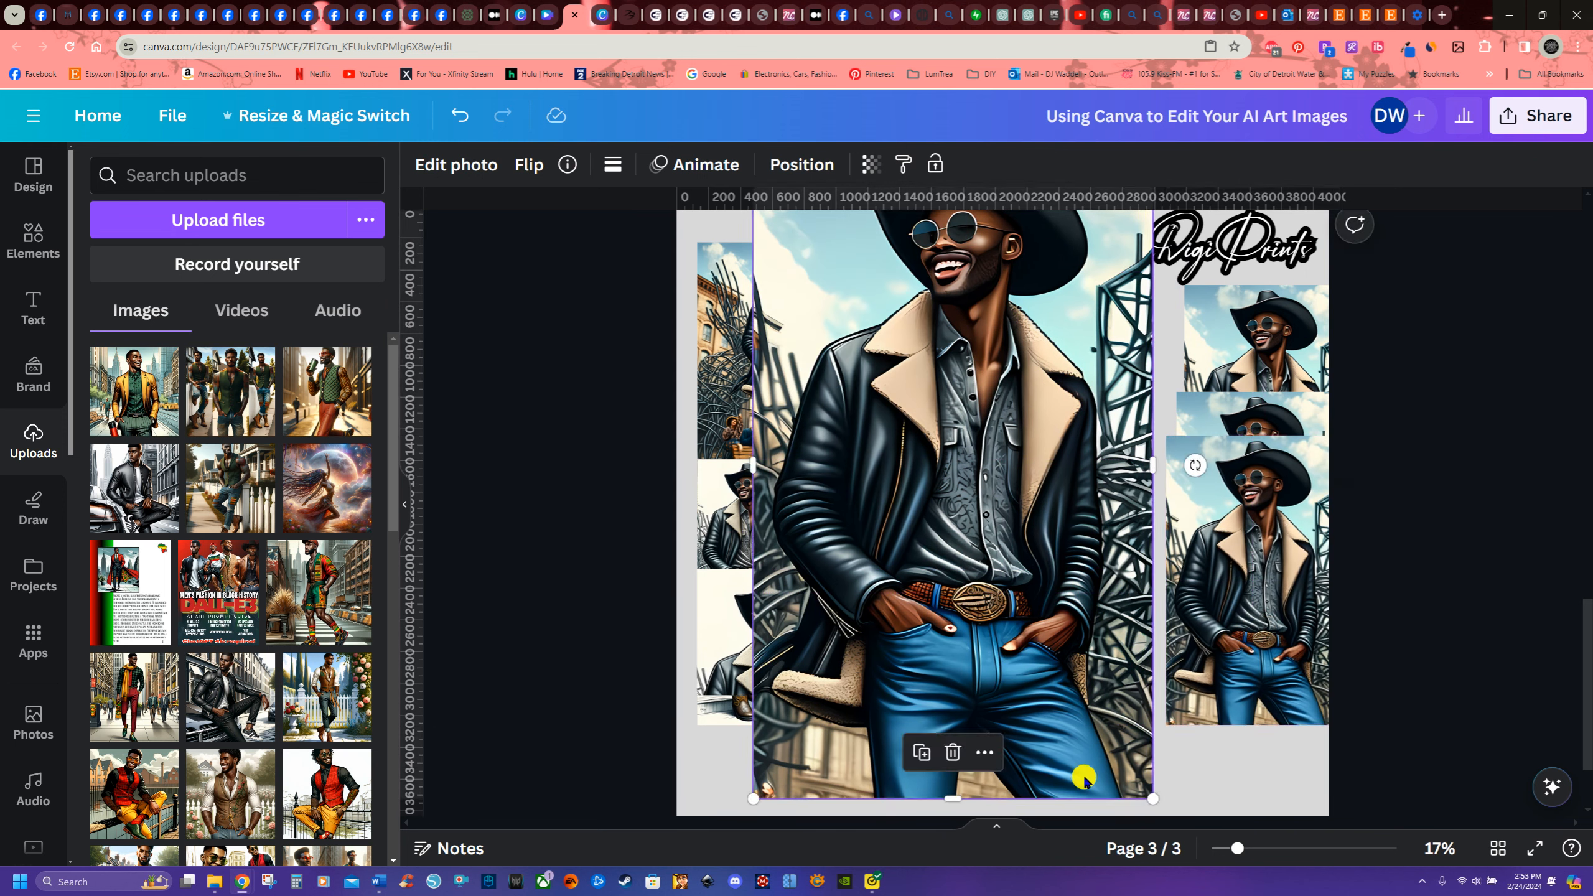
drag(1153, 799, 1050, 628)
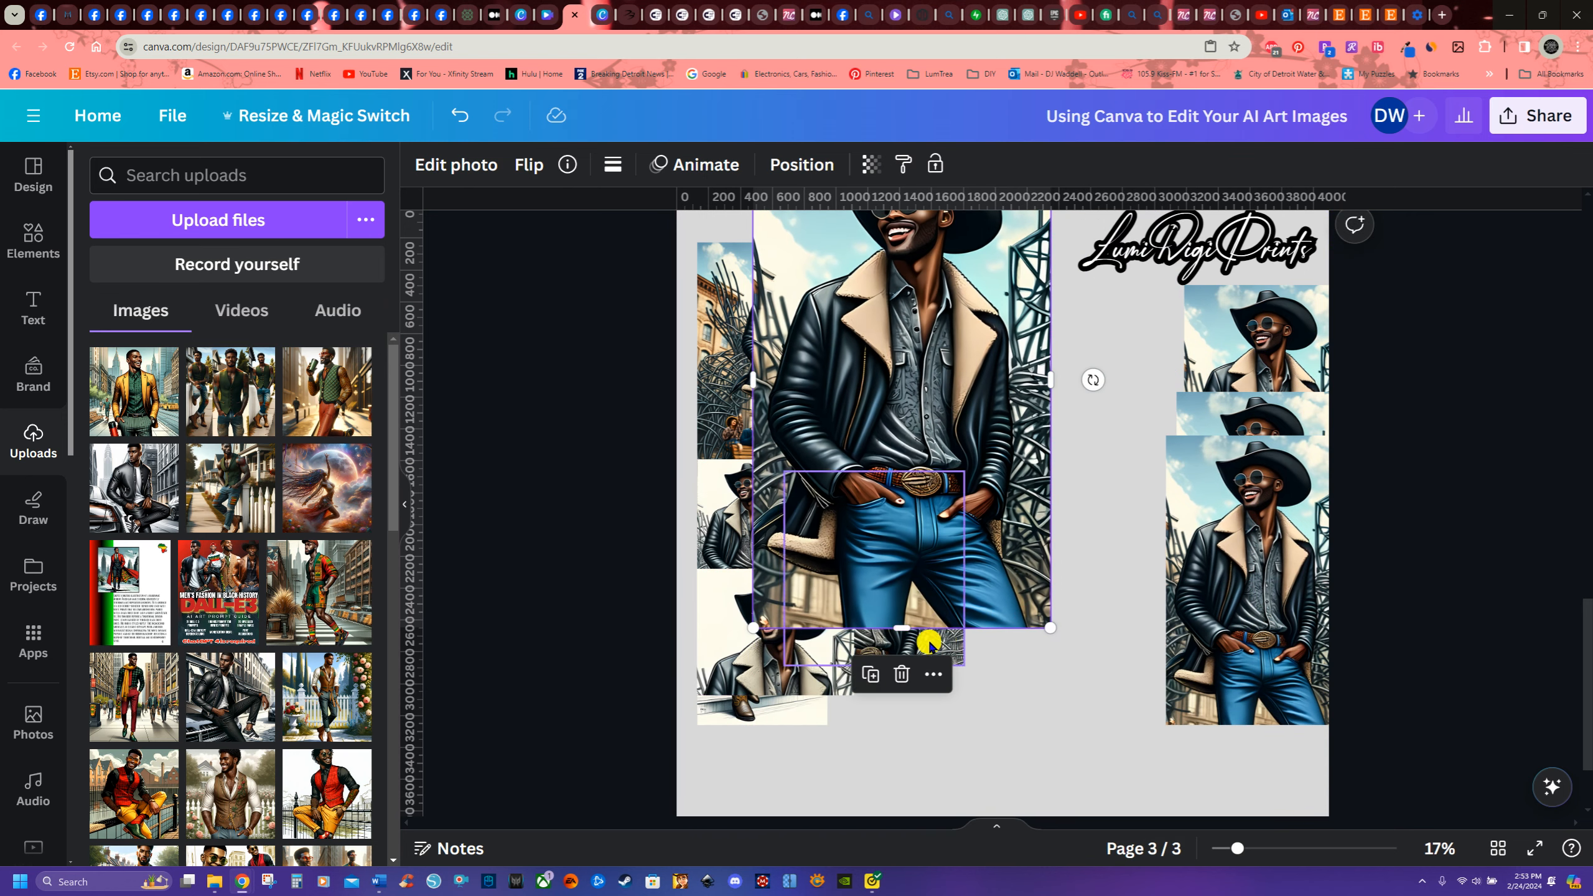
drag(904, 626, 900, 810)
drag(974, 713, 967, 663)
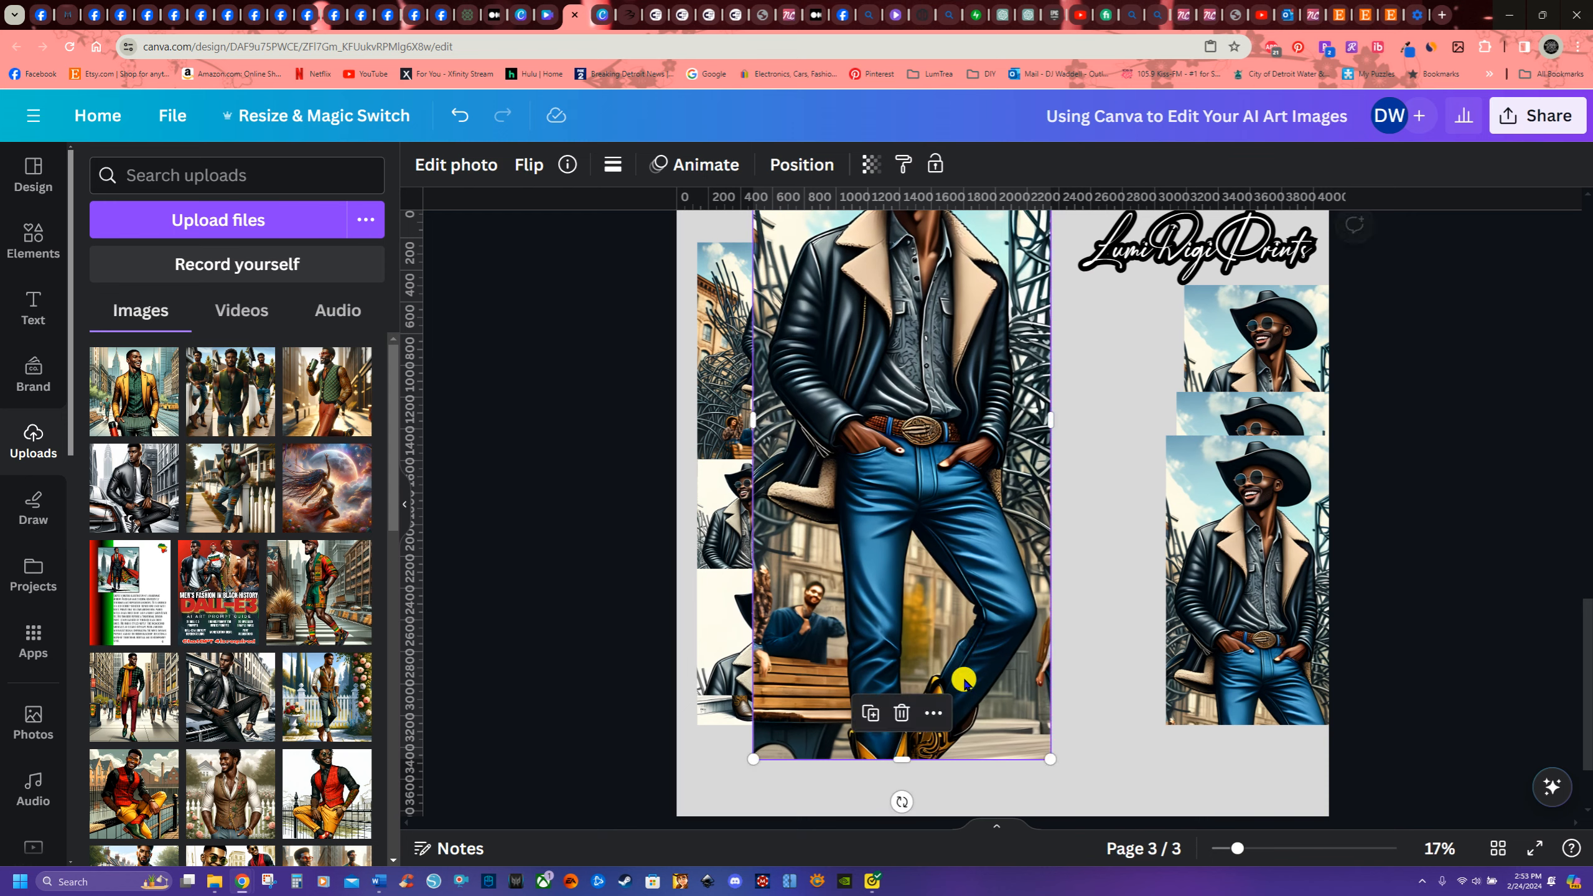
drag(907, 760, 904, 808)
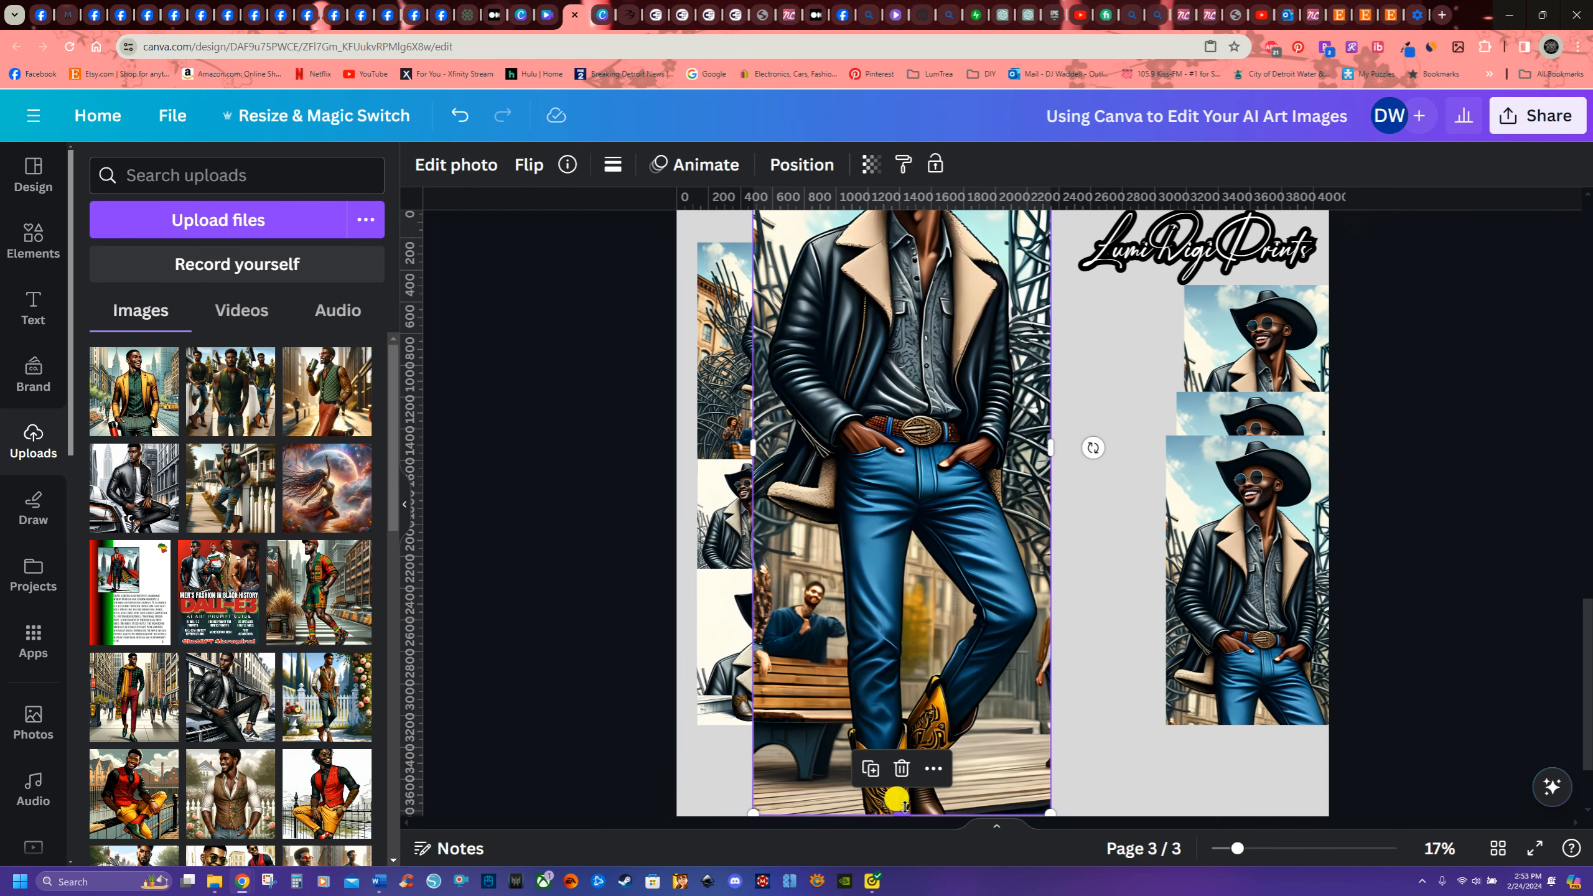
- Shrink the full-length coloured portrait and place it beside the stack at the page's right edge
drag(1042, 803, 872, 768)
drag(872, 563, 1035, 658)
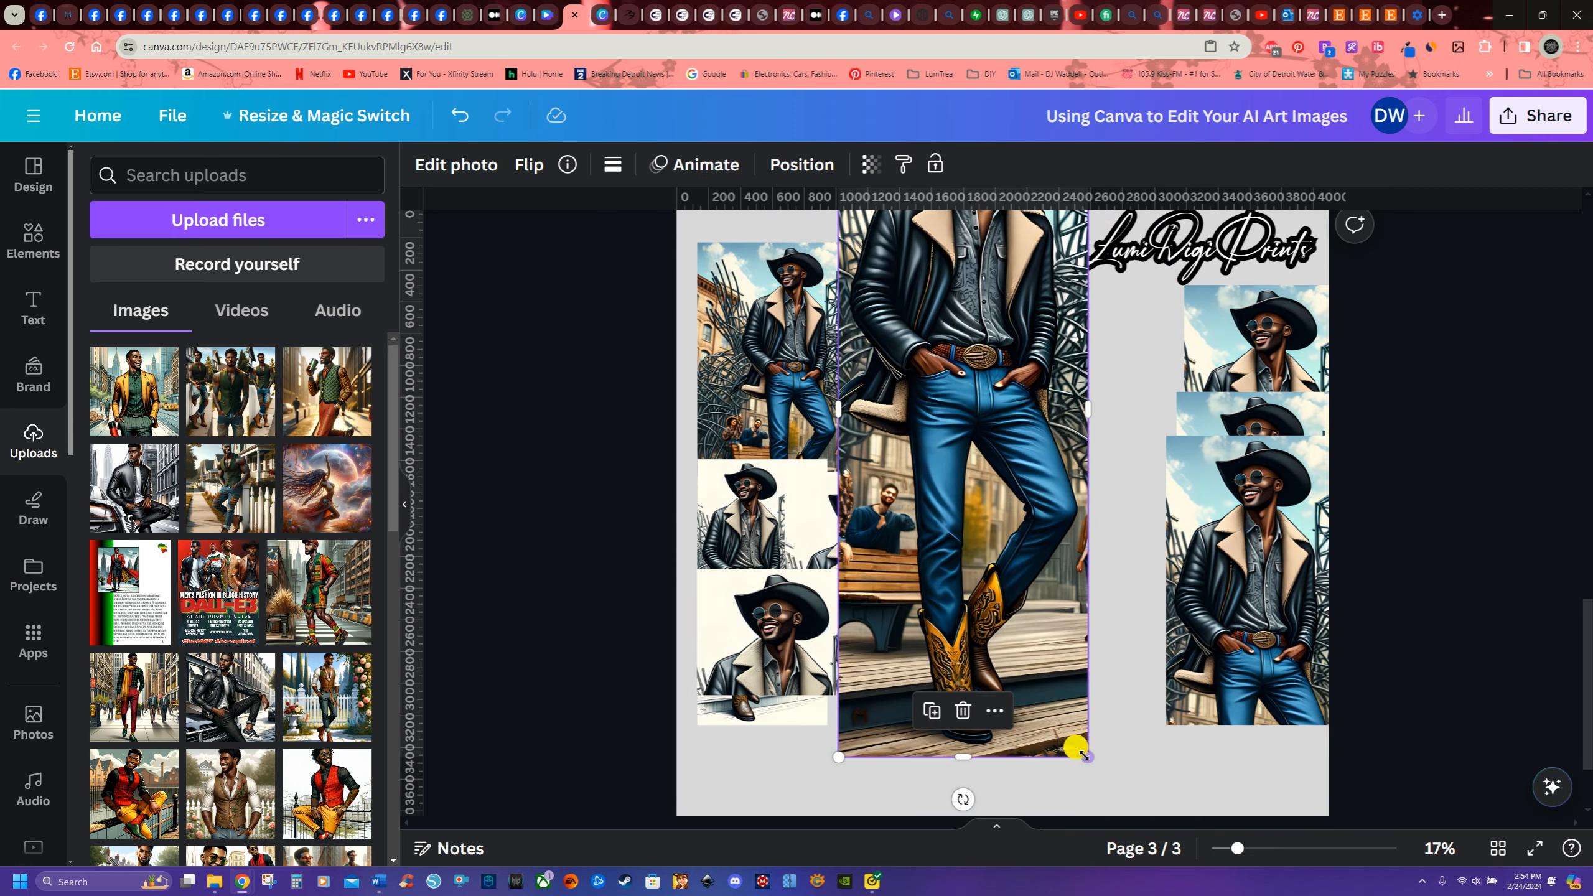
drag(1079, 750, 1001, 508)
drag(906, 370, 1061, 651)
- Spread the coloured and sketch portraits across page 3 to reduce their overlap, keeping the original coloured full-length portrait at the upper left
click(1232, 411)
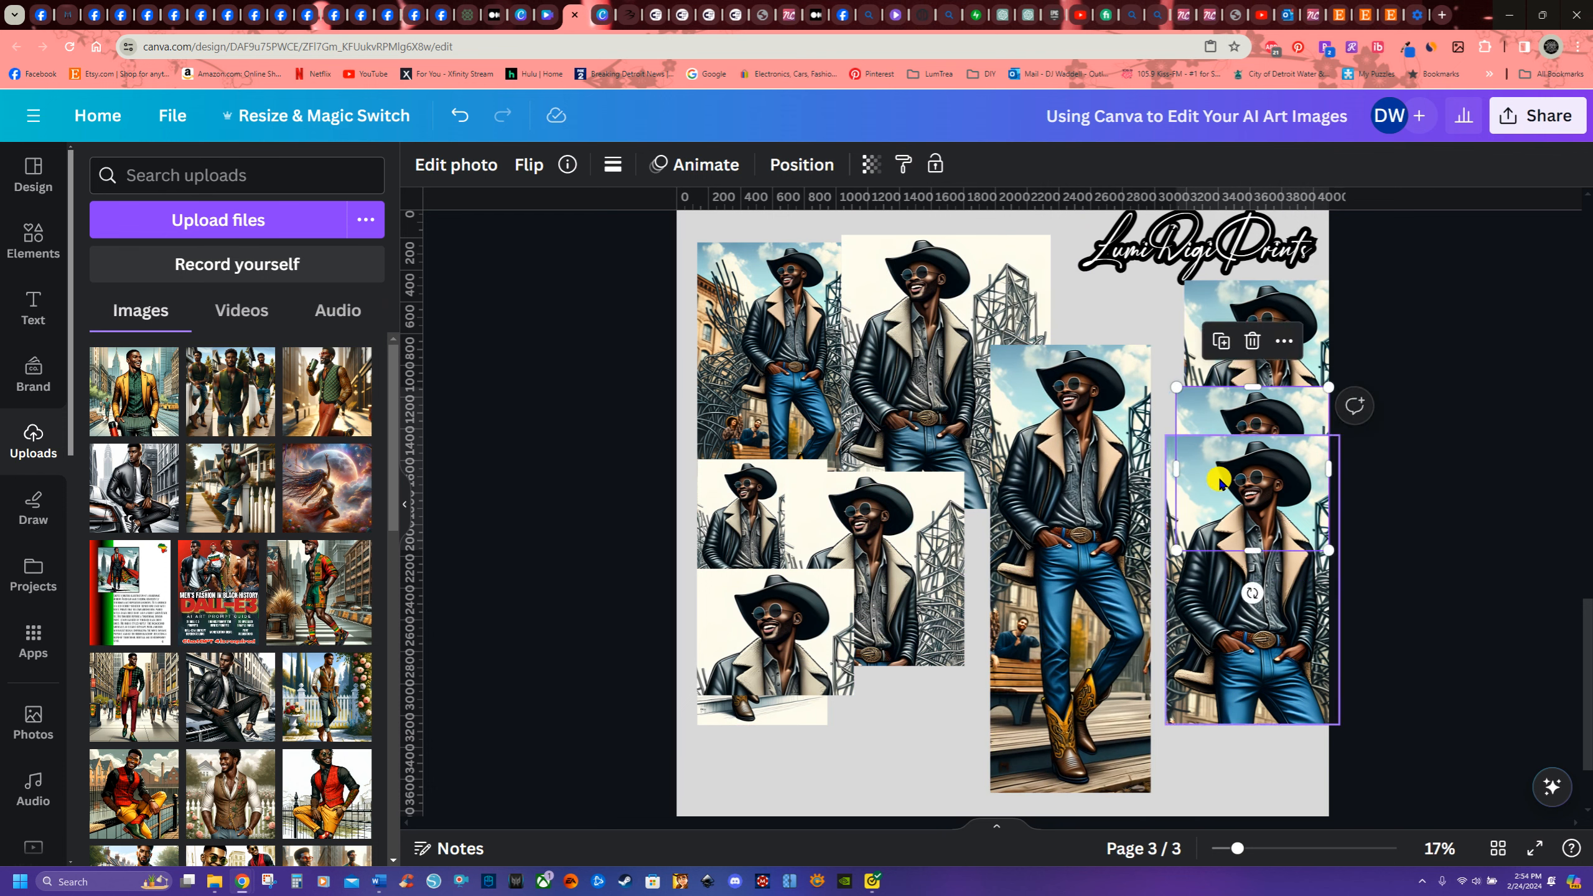
click(1060, 584)
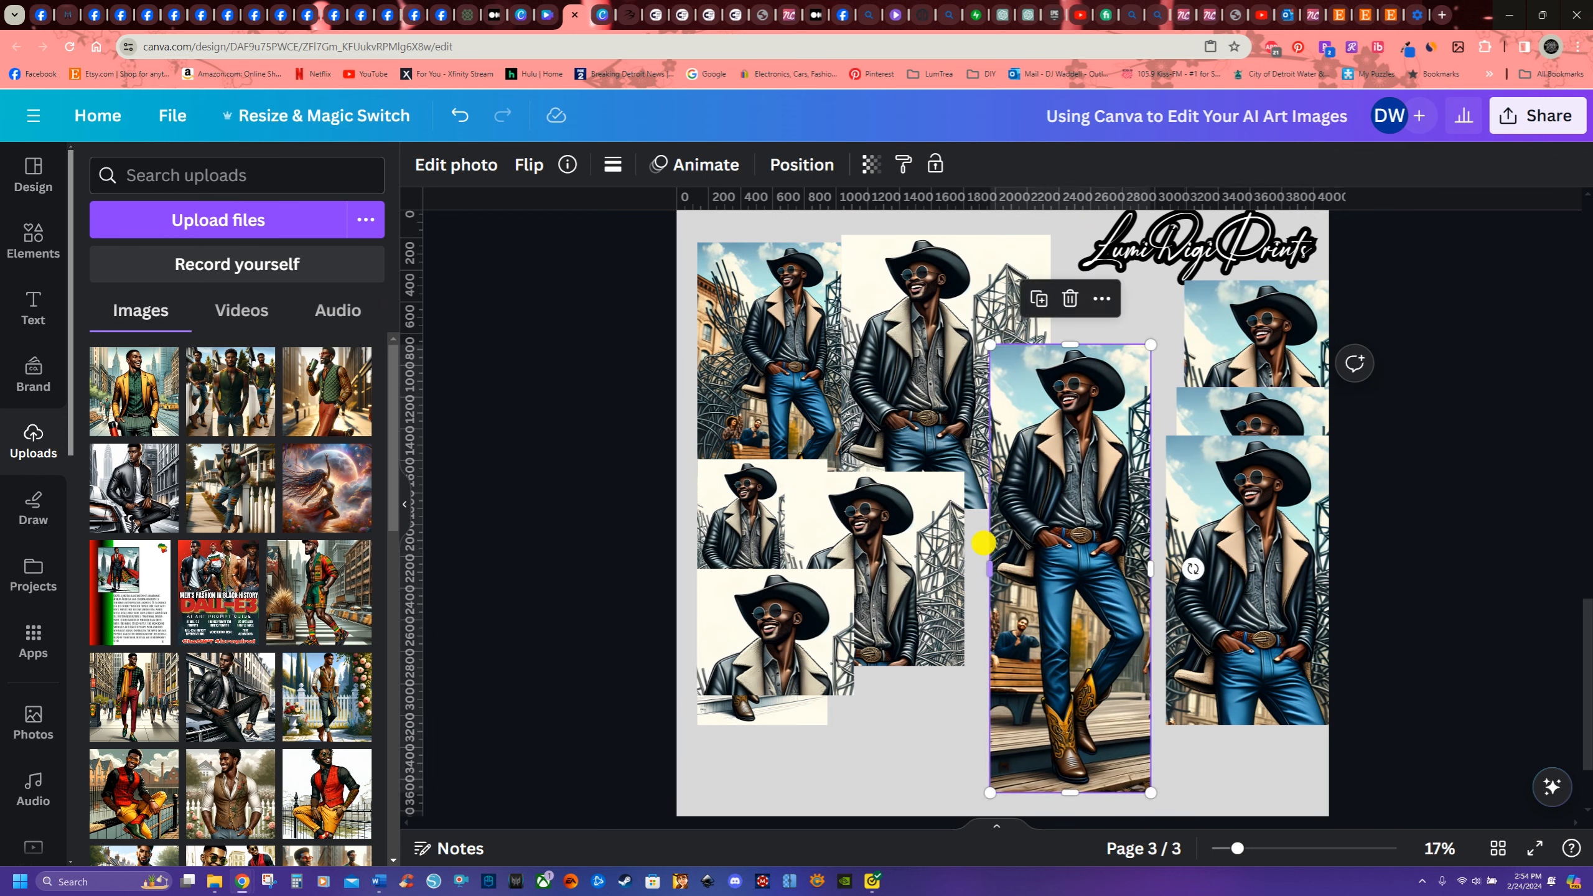
drag(1027, 586, 1126, 583)
drag(930, 344, 1032, 364)
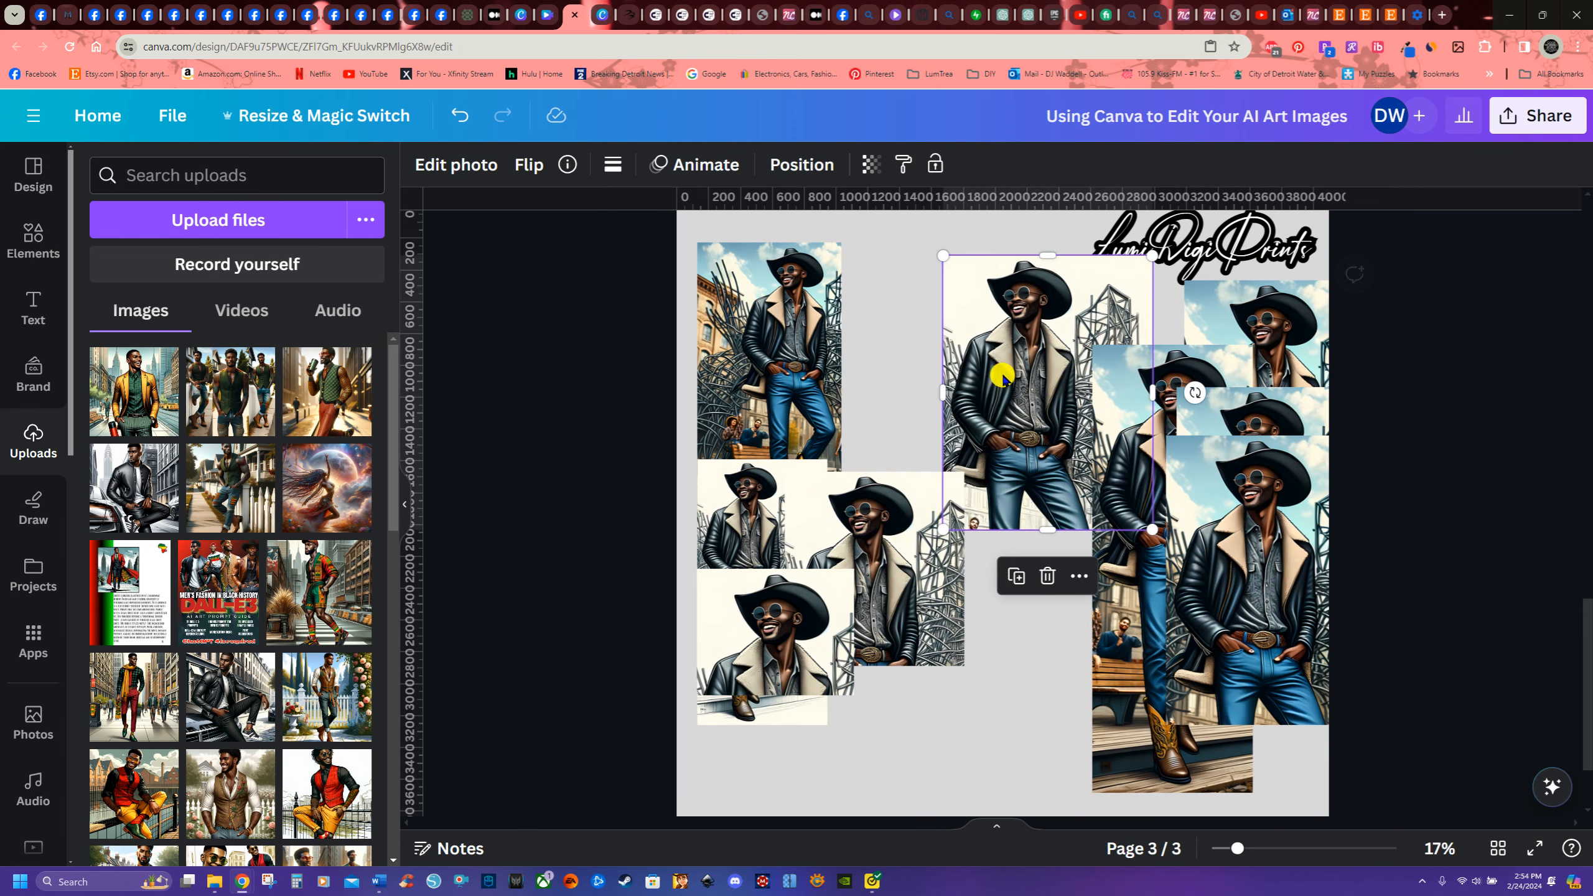
drag(895, 572, 980, 600)
drag(729, 640, 854, 536)
click(834, 433)
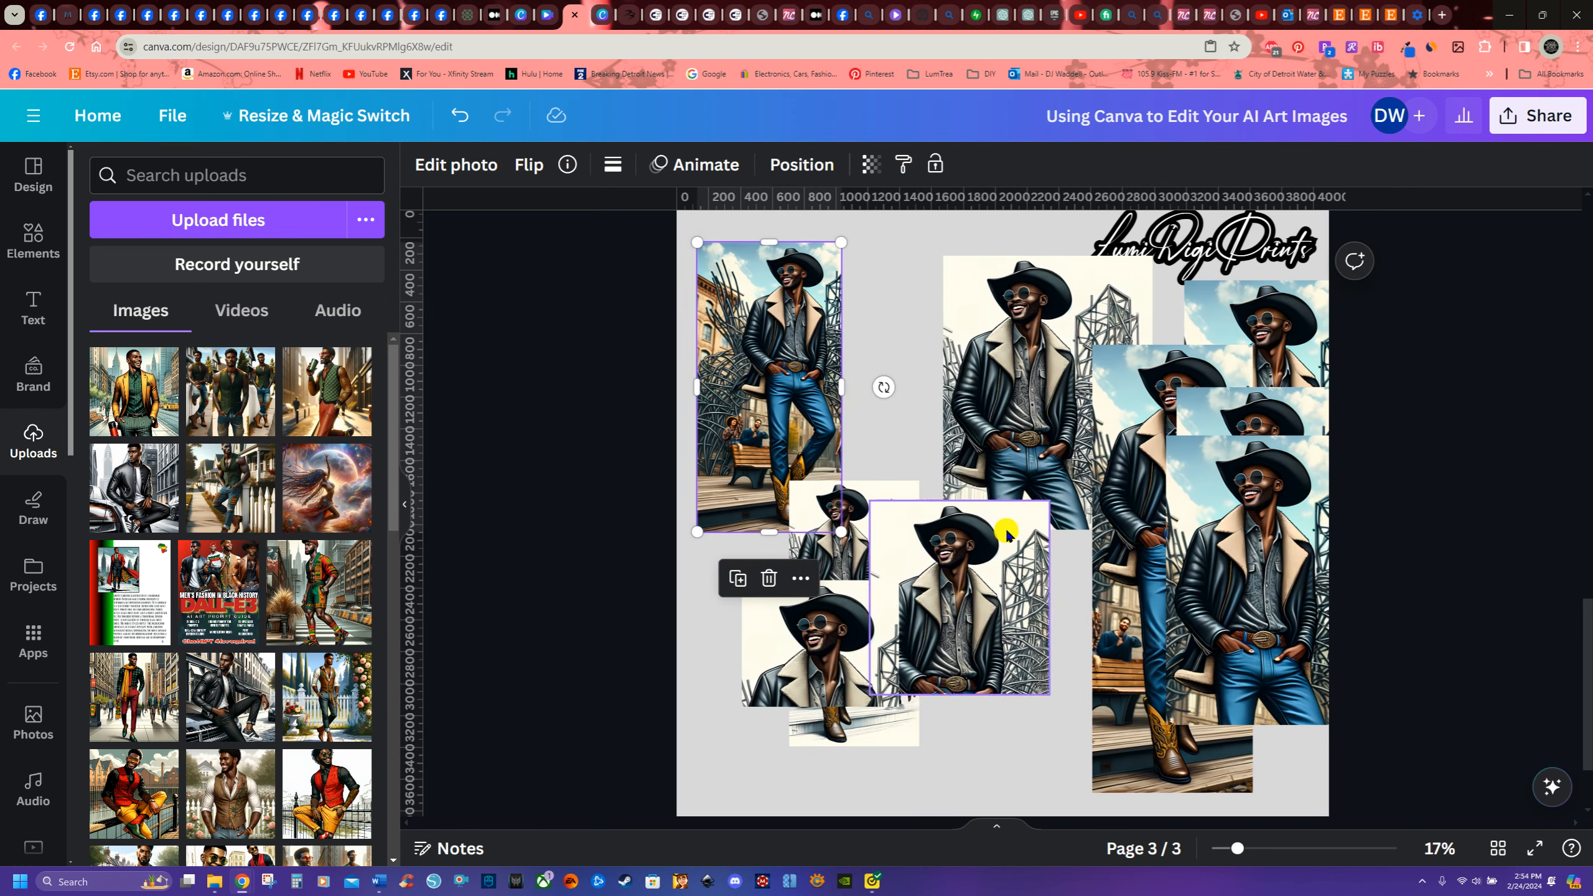
drag(1018, 352, 942, 373)
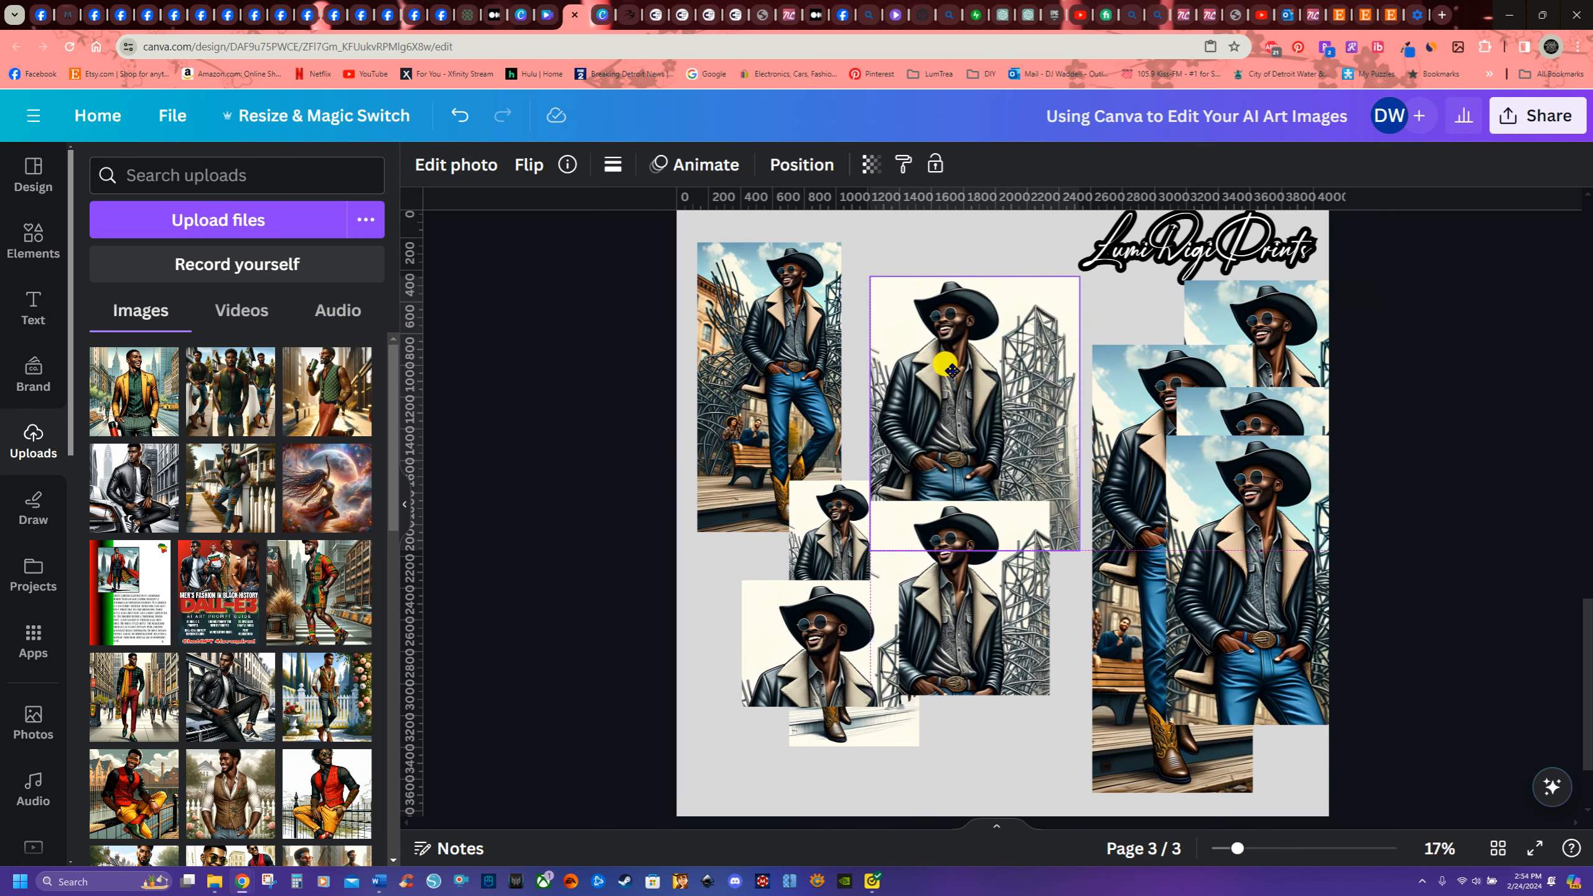
scroll(847, 477, up, 15)
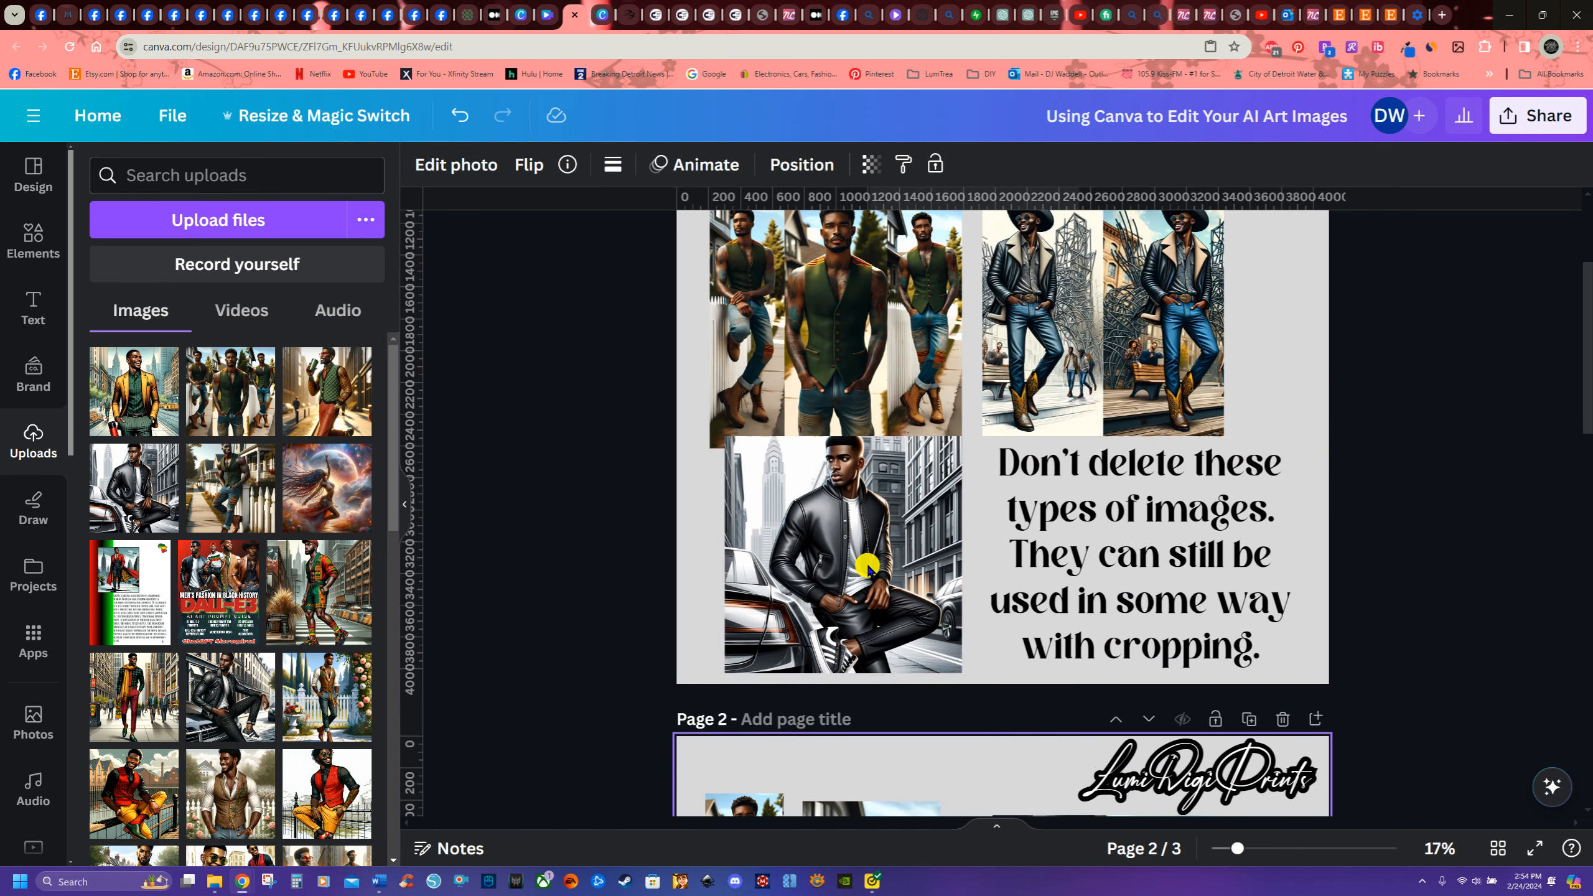
- Copy the black leather jacket image from page 1 and duplicate page 3 as a new page 4
right_click(832, 559)
click(909, 266)
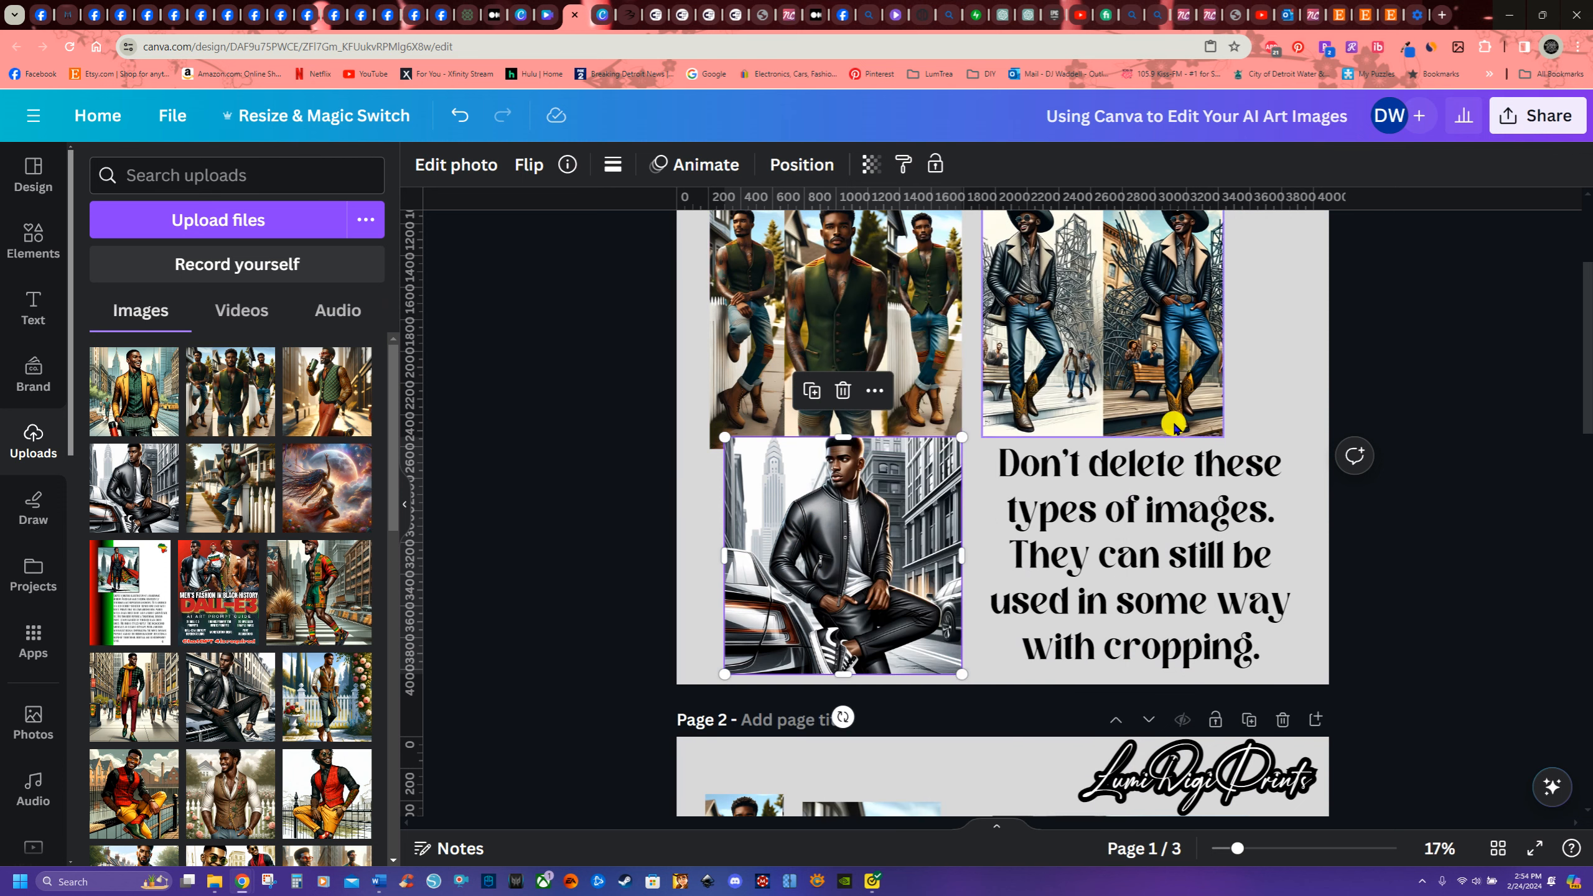
scroll(1321, 559, down, 15)
scroll(1318, 557, up, 1)
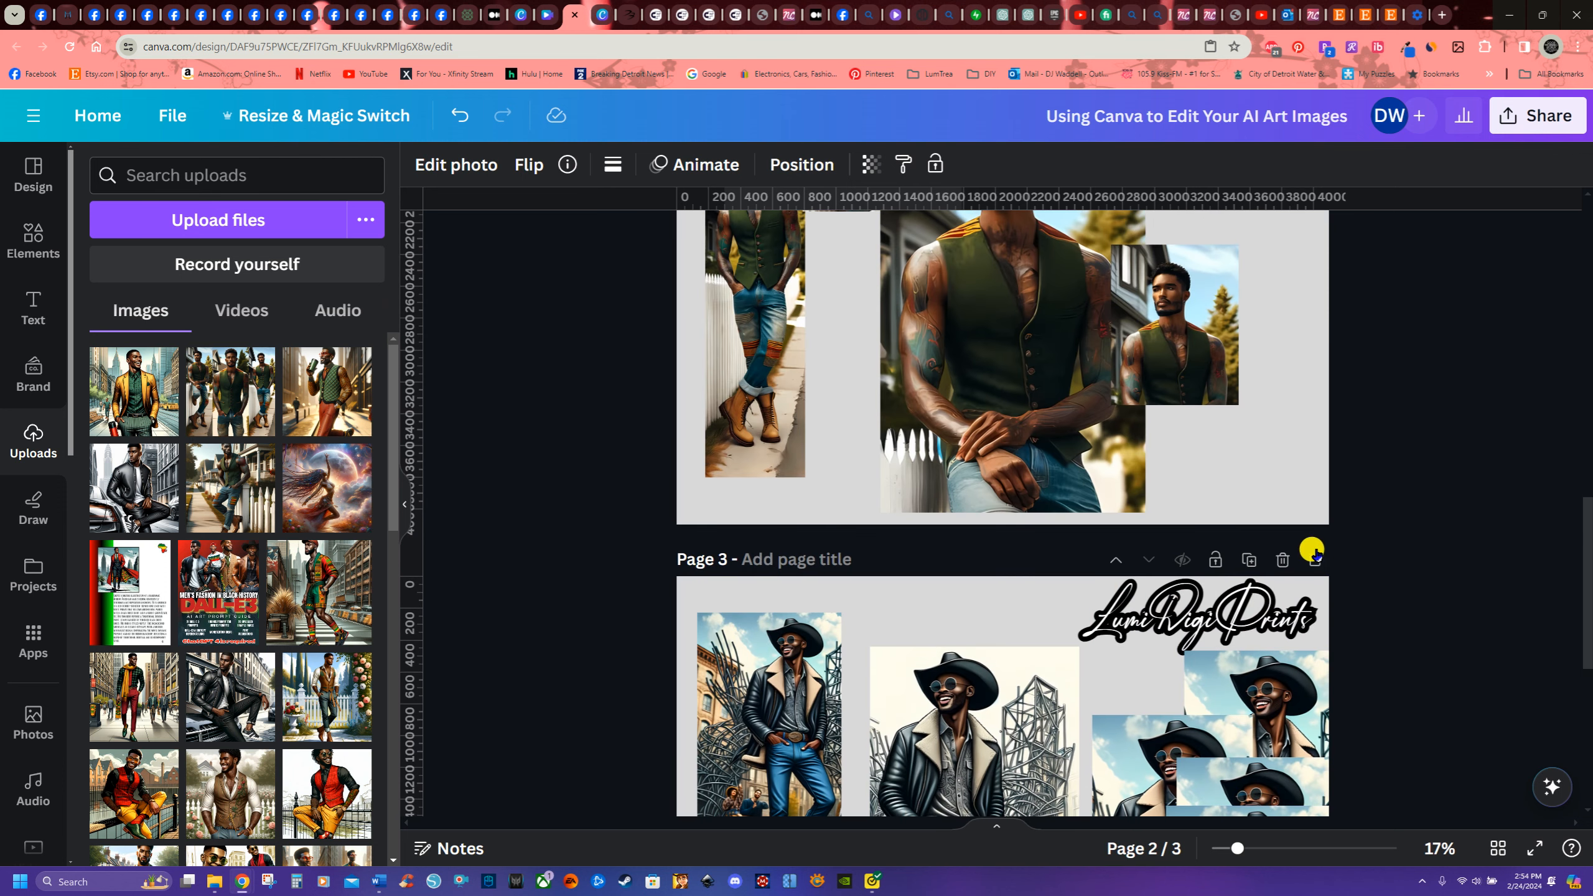
click(1251, 558)
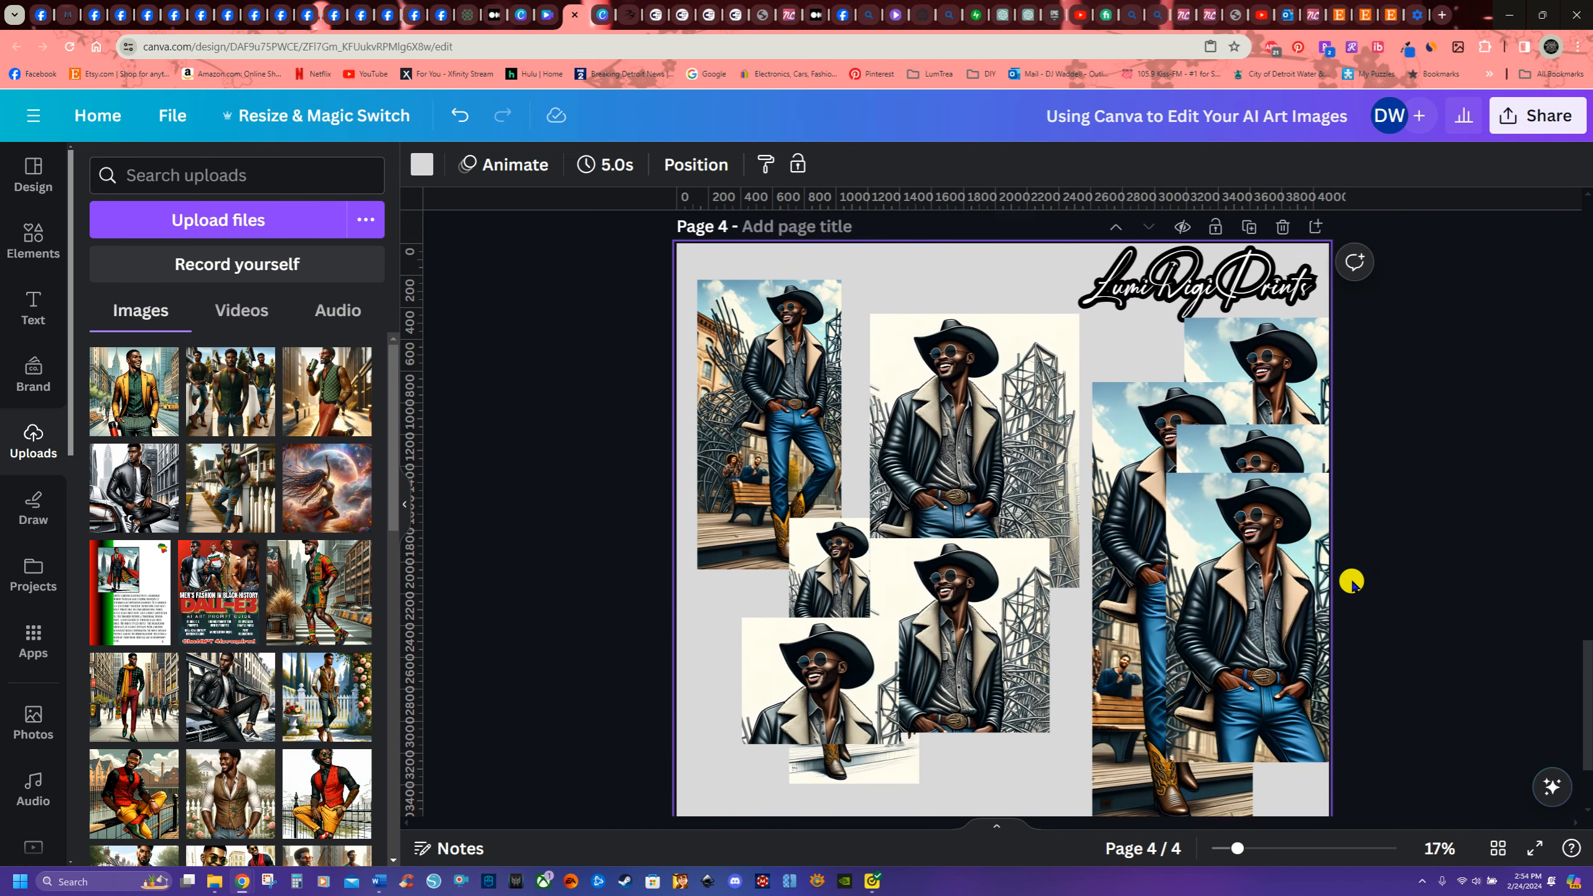
- Delete all the cowboy portraits from page 4, keeping the LumiDigiPrints logo
drag(700, 232, 1370, 761)
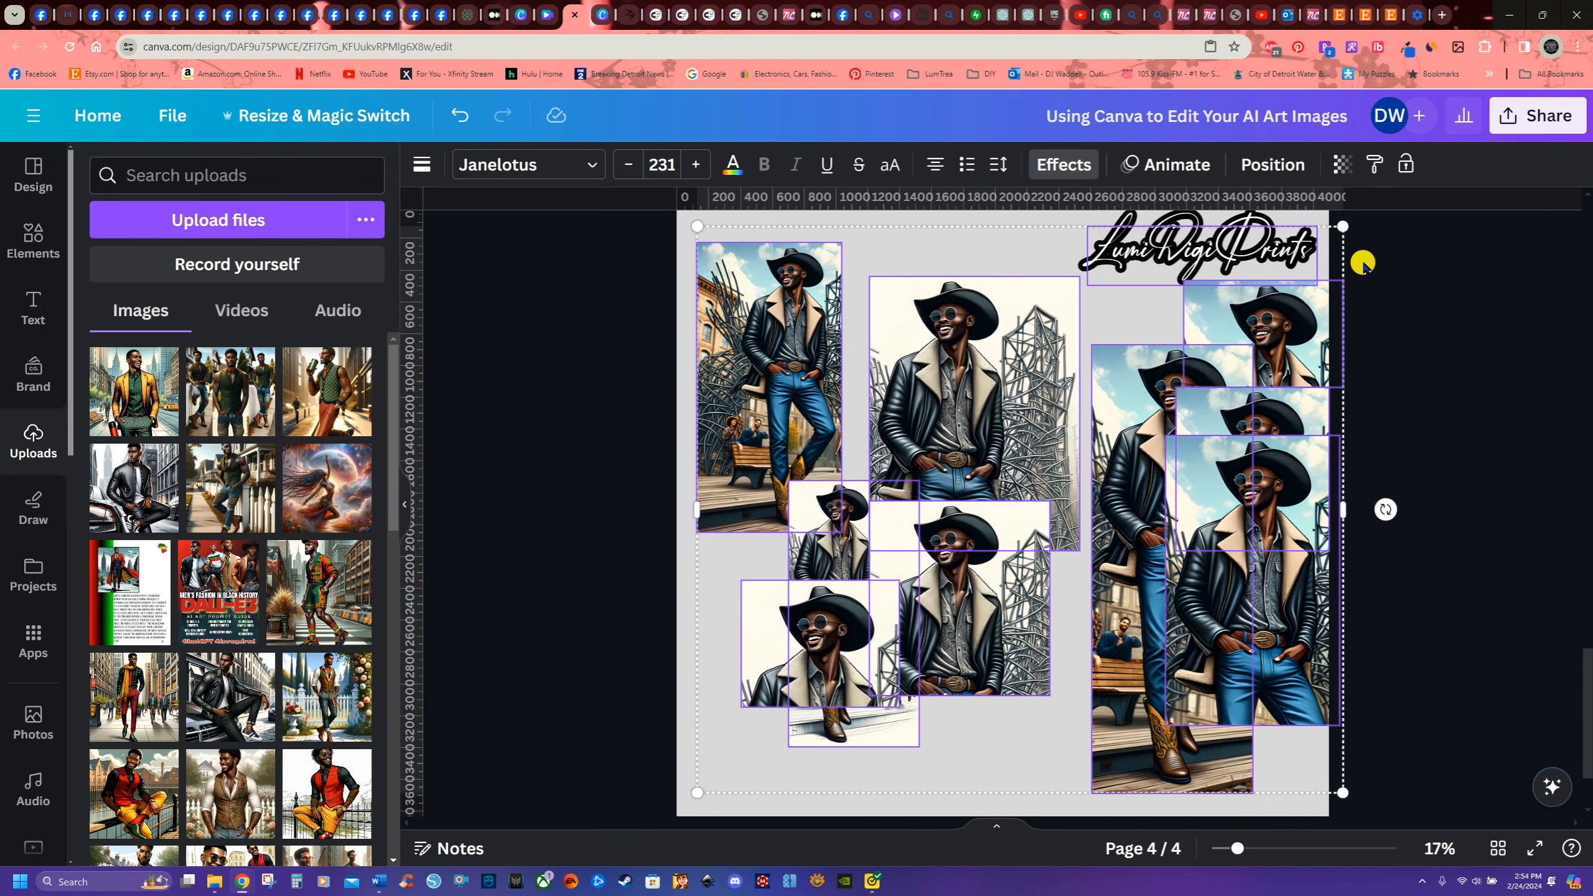
shift+click(1120, 224)
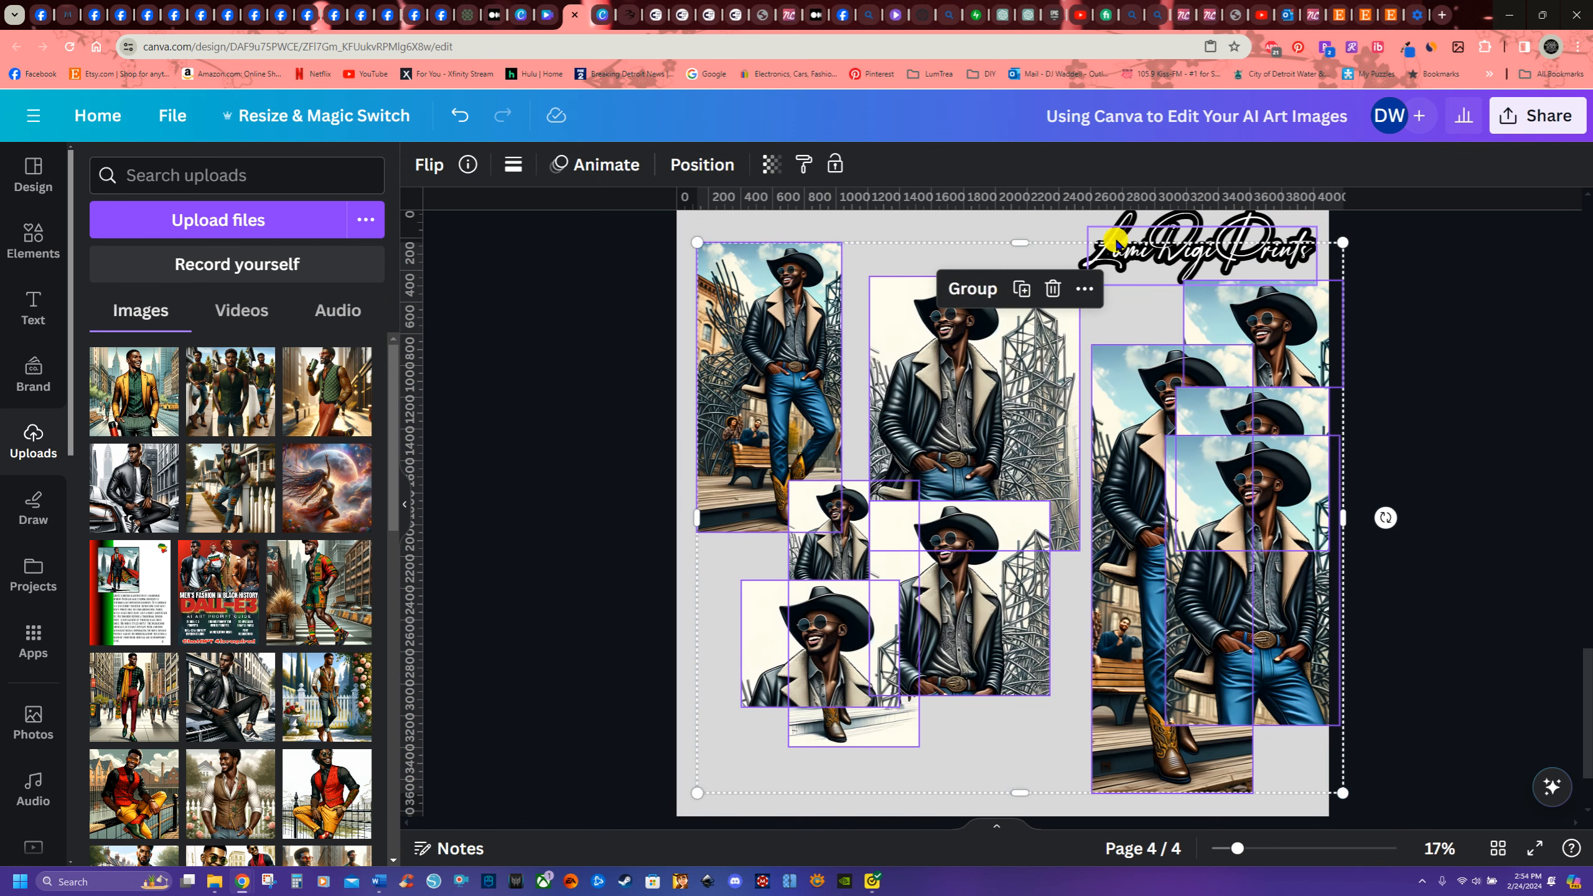
key(Delete)
- Paste the copied leather jacket image onto page 4 and enlarge it to about 3,216 px wide
right_click(958, 322)
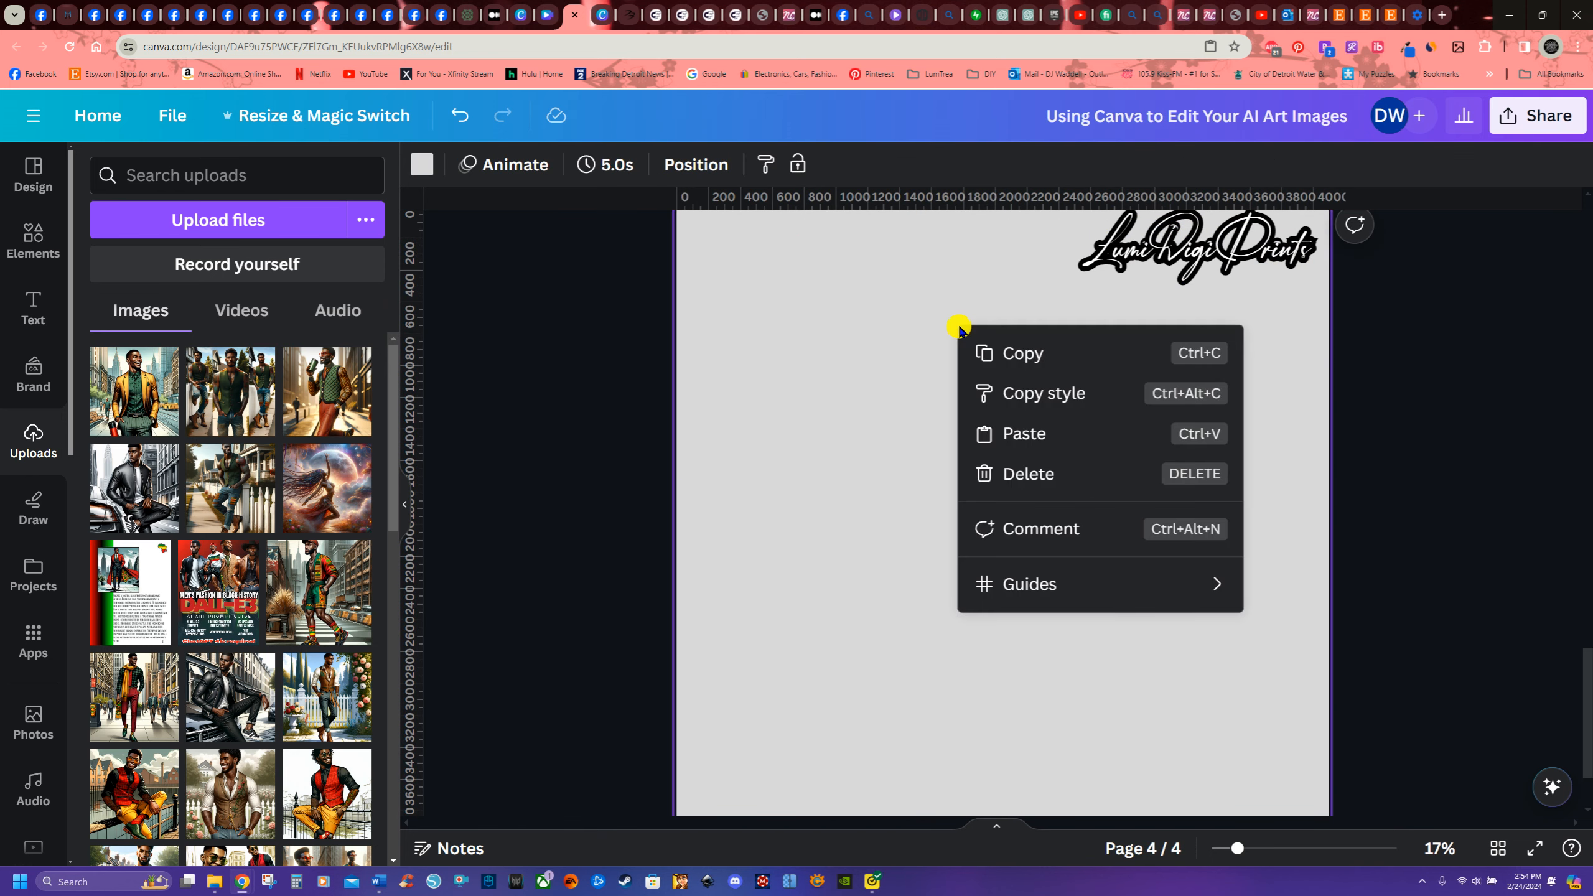
click(1023, 429)
drag(866, 638, 936, 493)
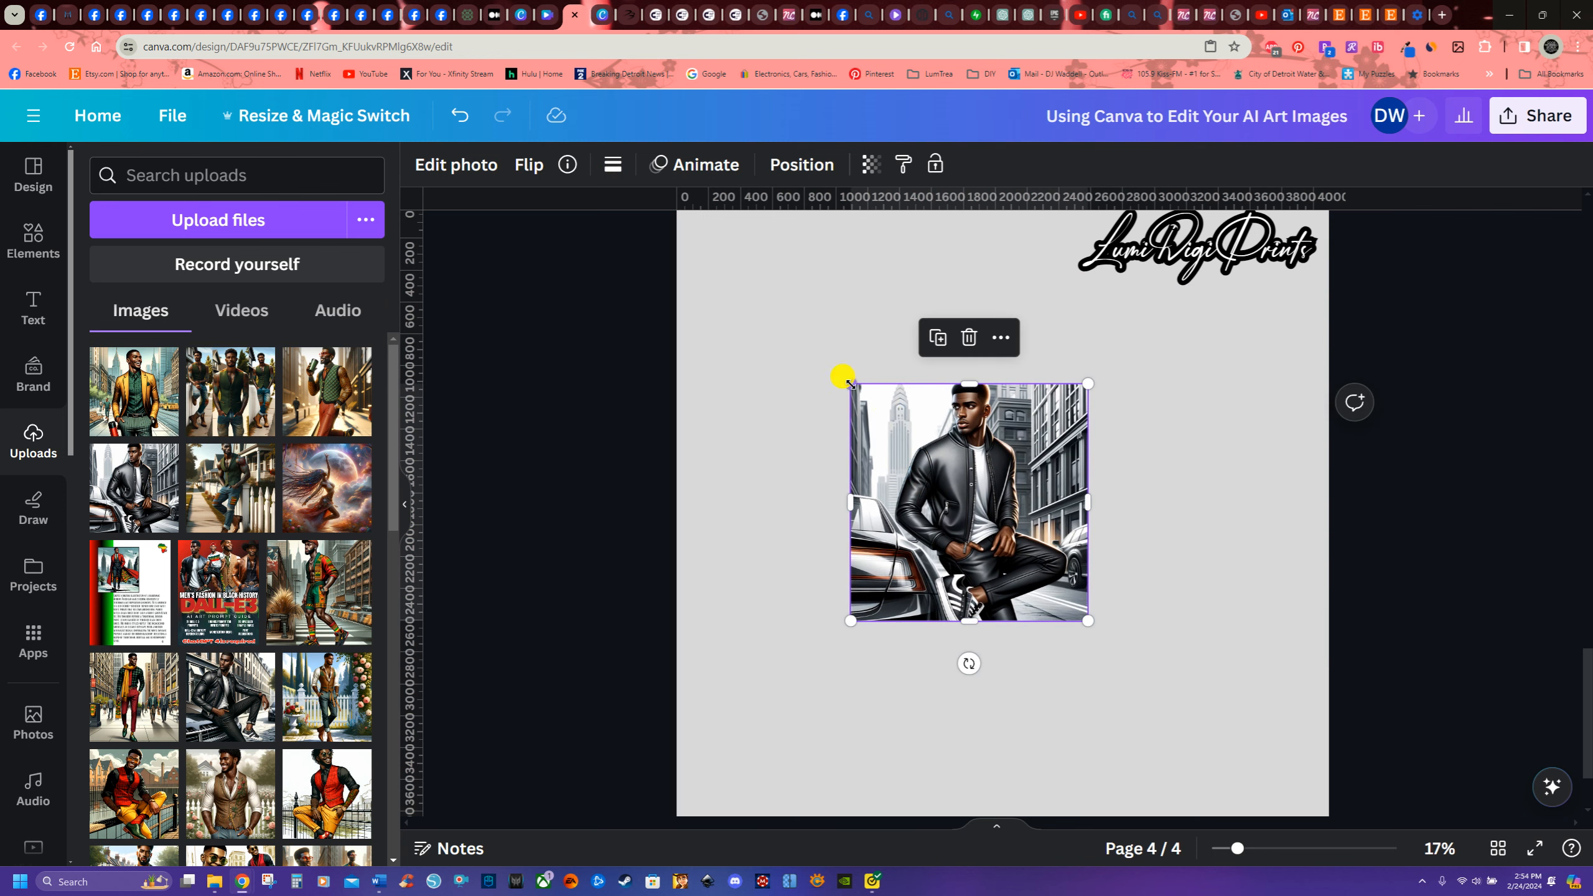
drag(848, 376, 710, 239)
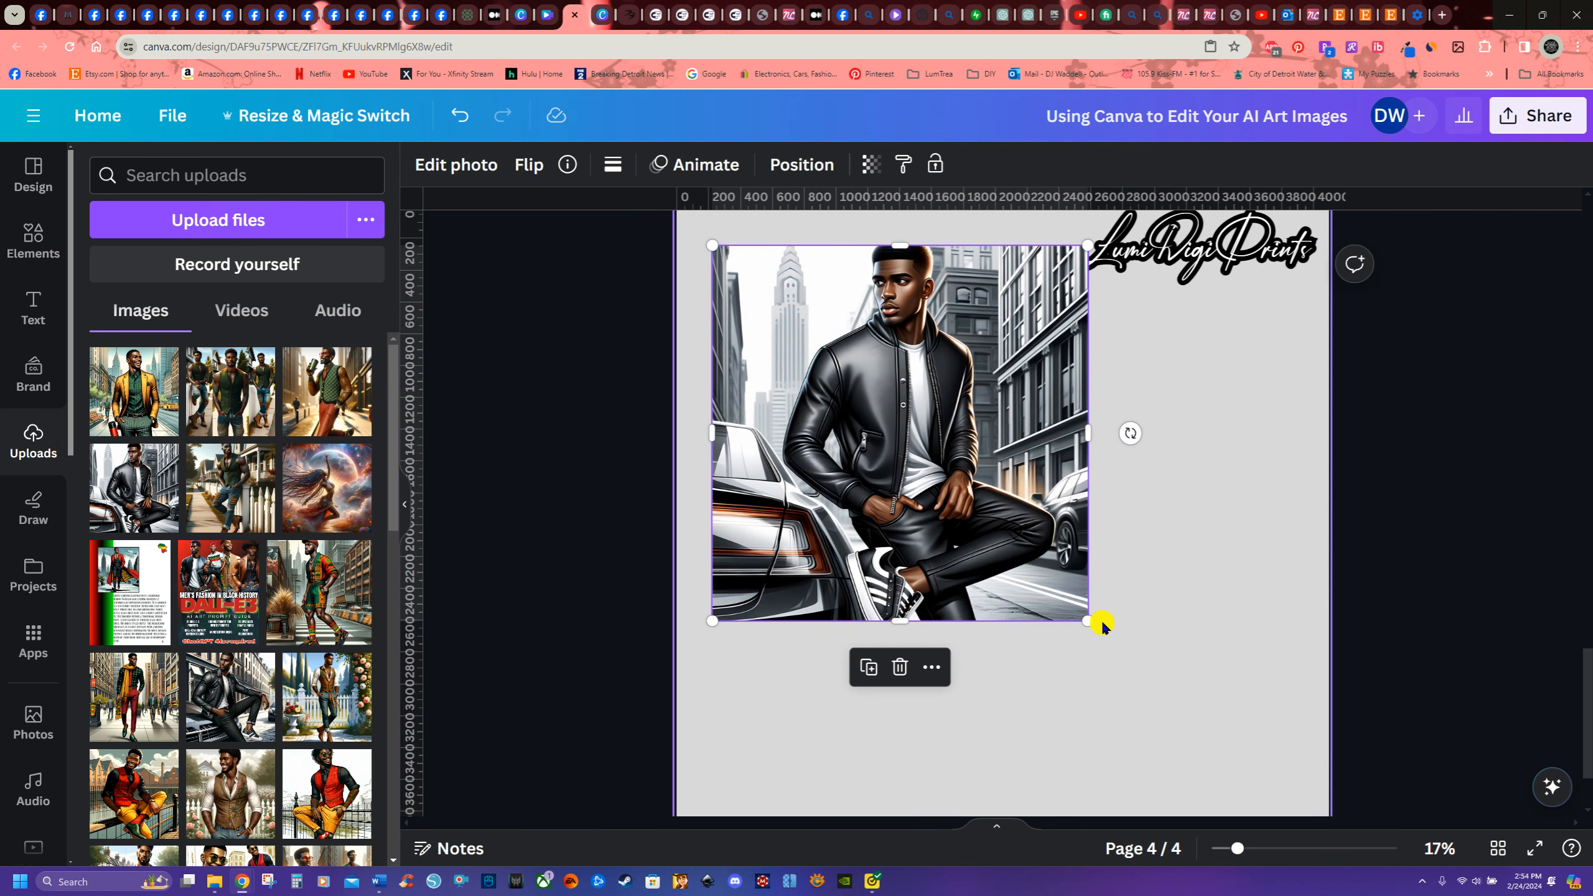
drag(1087, 620, 1225, 757)
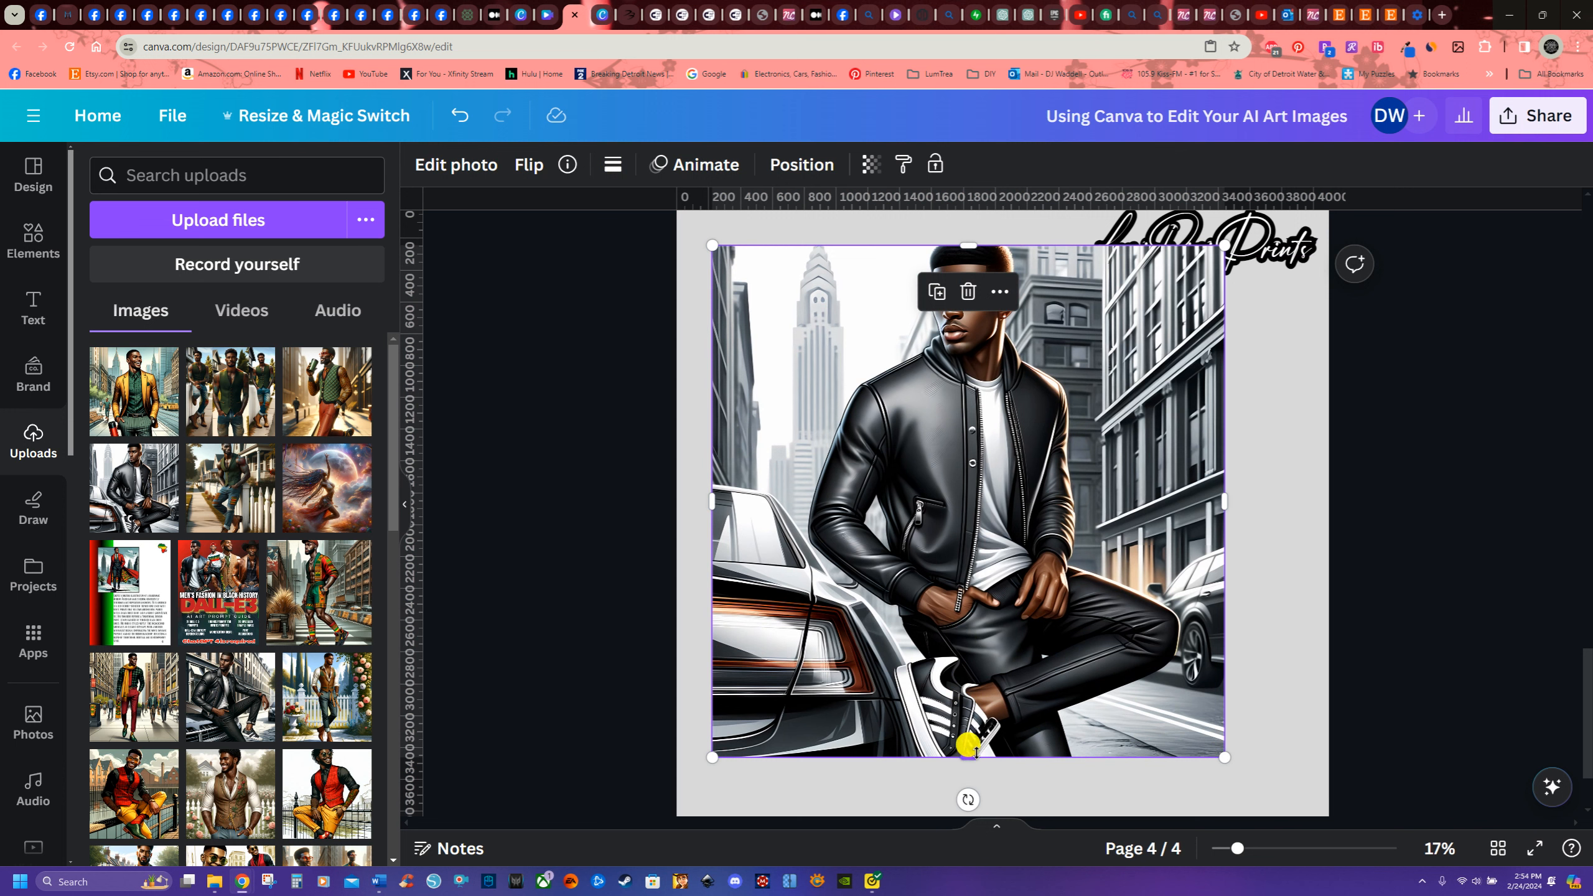
- Crop the image's lower edge above the shoe to about 2,553 px high and move it down clear of the logo
drag(969, 748, 976, 643)
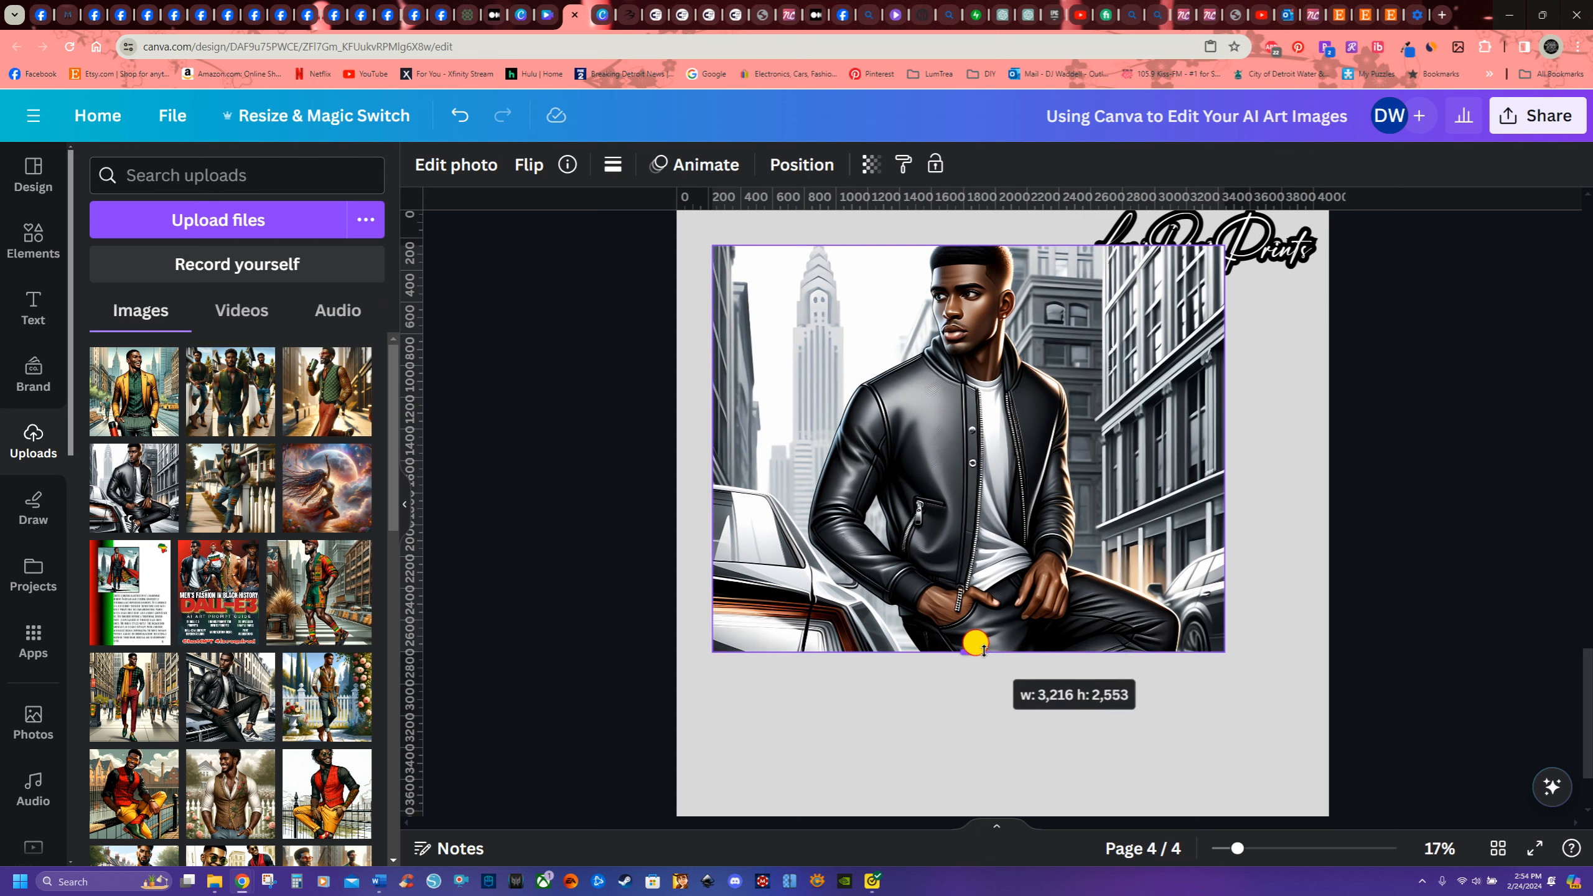
drag(983, 651, 980, 649)
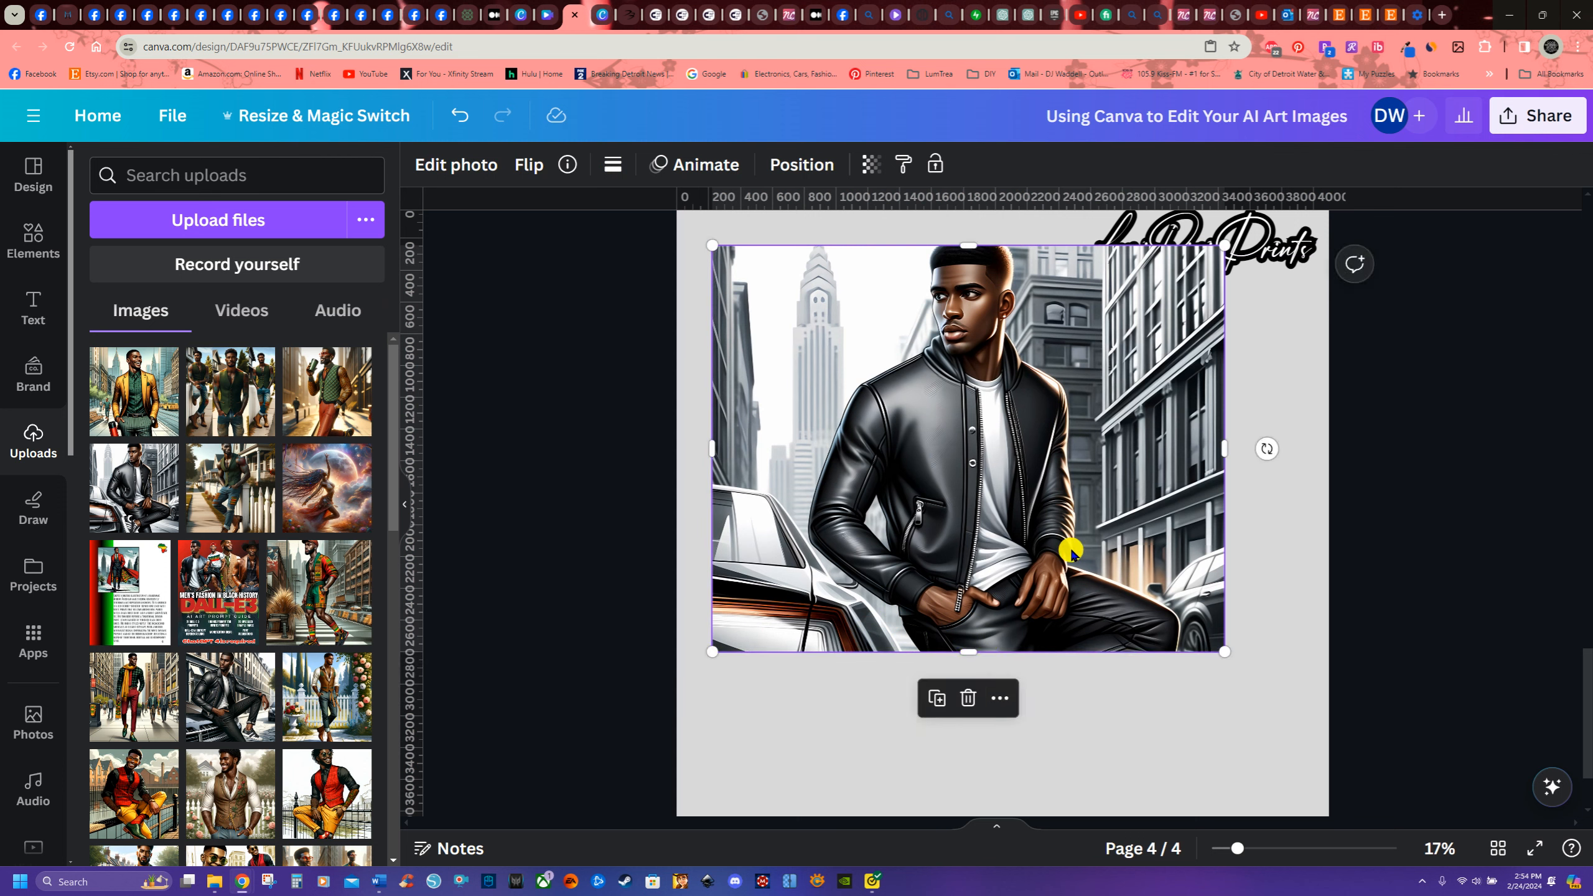
drag(1029, 490, 1029, 530)
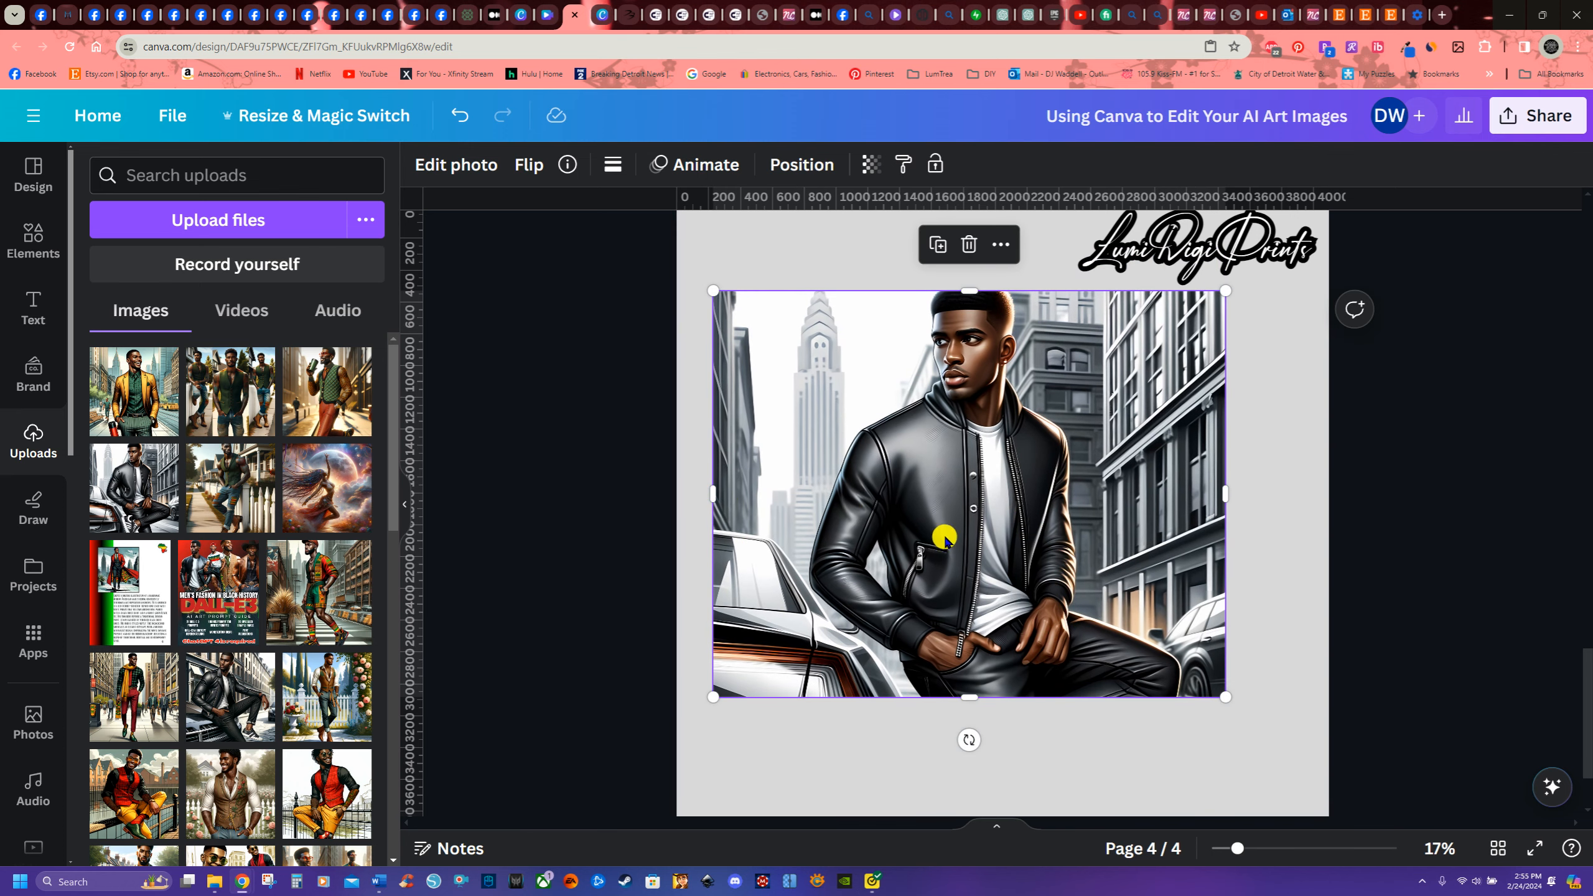
- Duplicate the cropped image, shrink one version at the page's upper left, and place the large one below it
right_click(1053, 590)
click(1142, 424)
drag(1226, 698, 751, 316)
drag(963, 514, 971, 563)
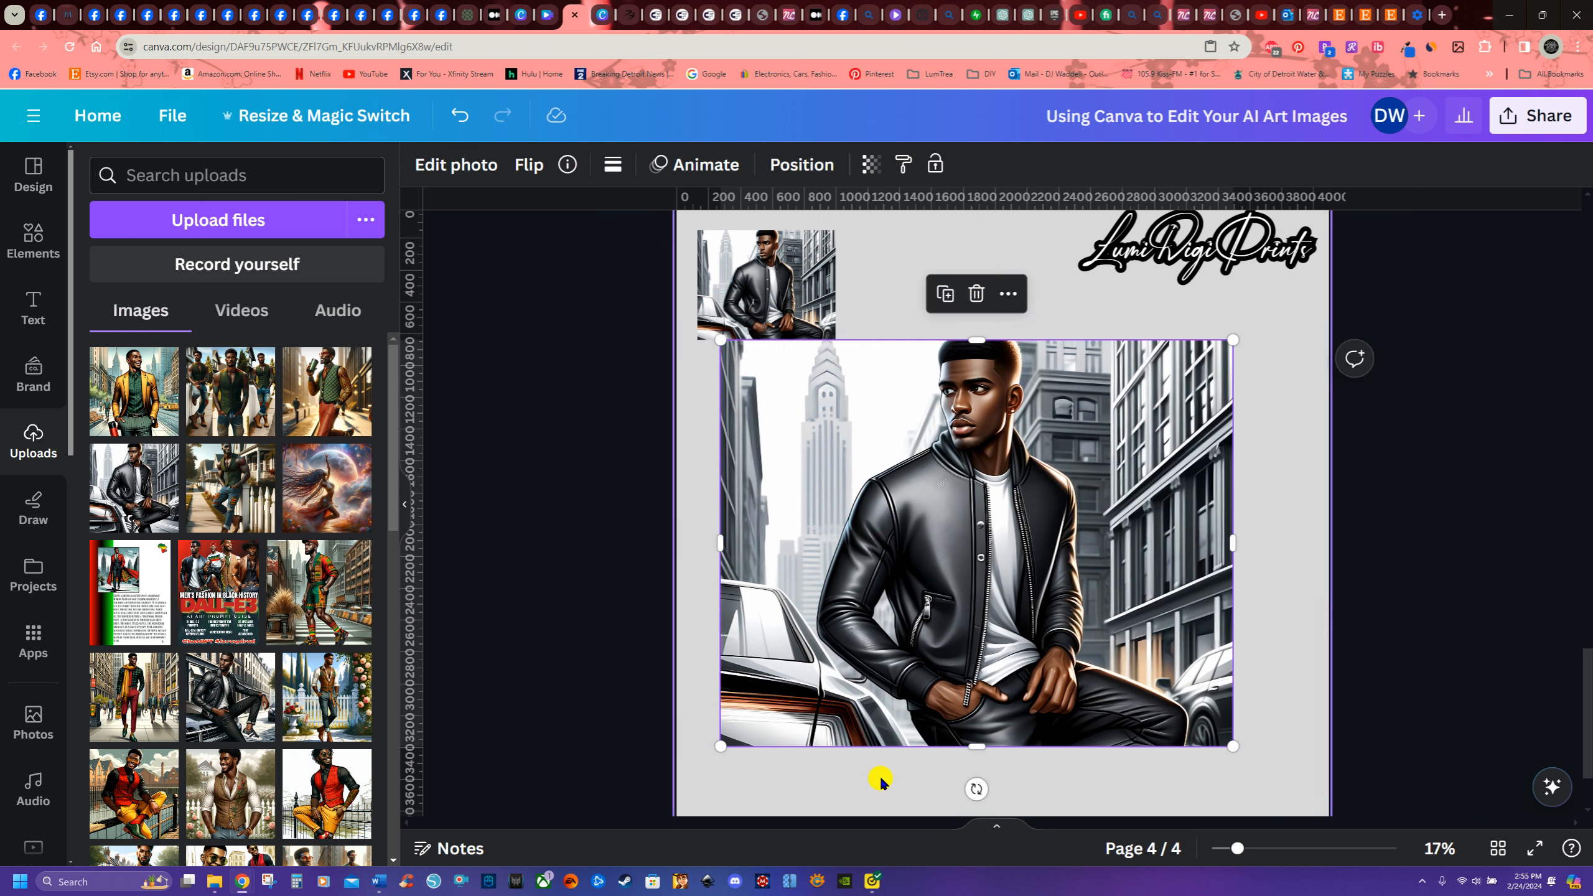
- Trim both sides of the large image to about 2,537 px wide and copy the result
drag(720, 543, 794, 561)
drag(1221, 541, 1192, 544)
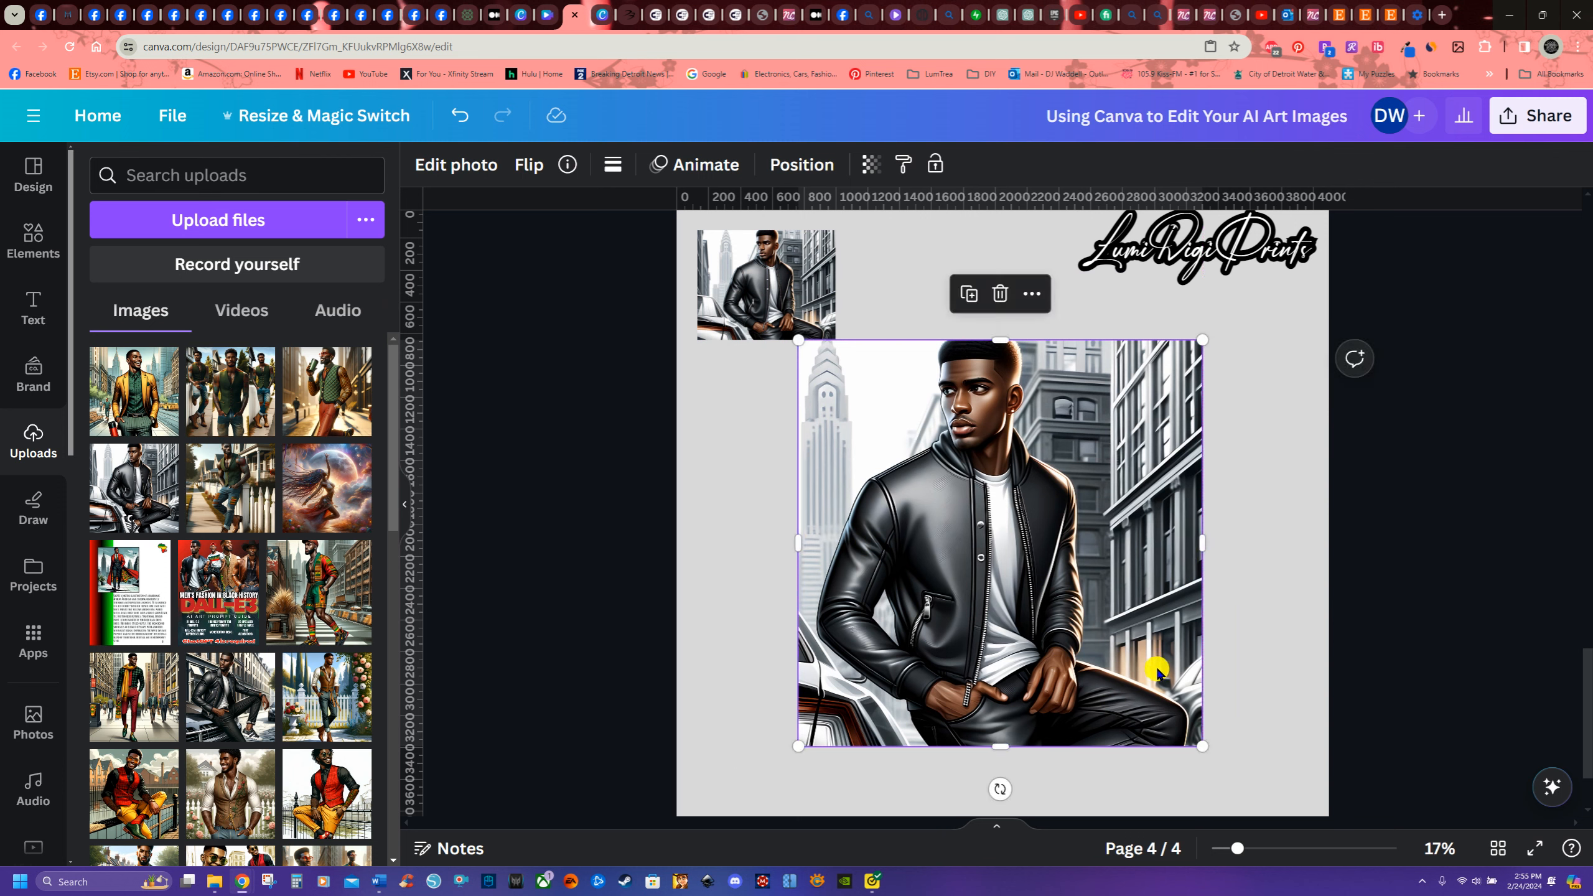
right_click(951, 578)
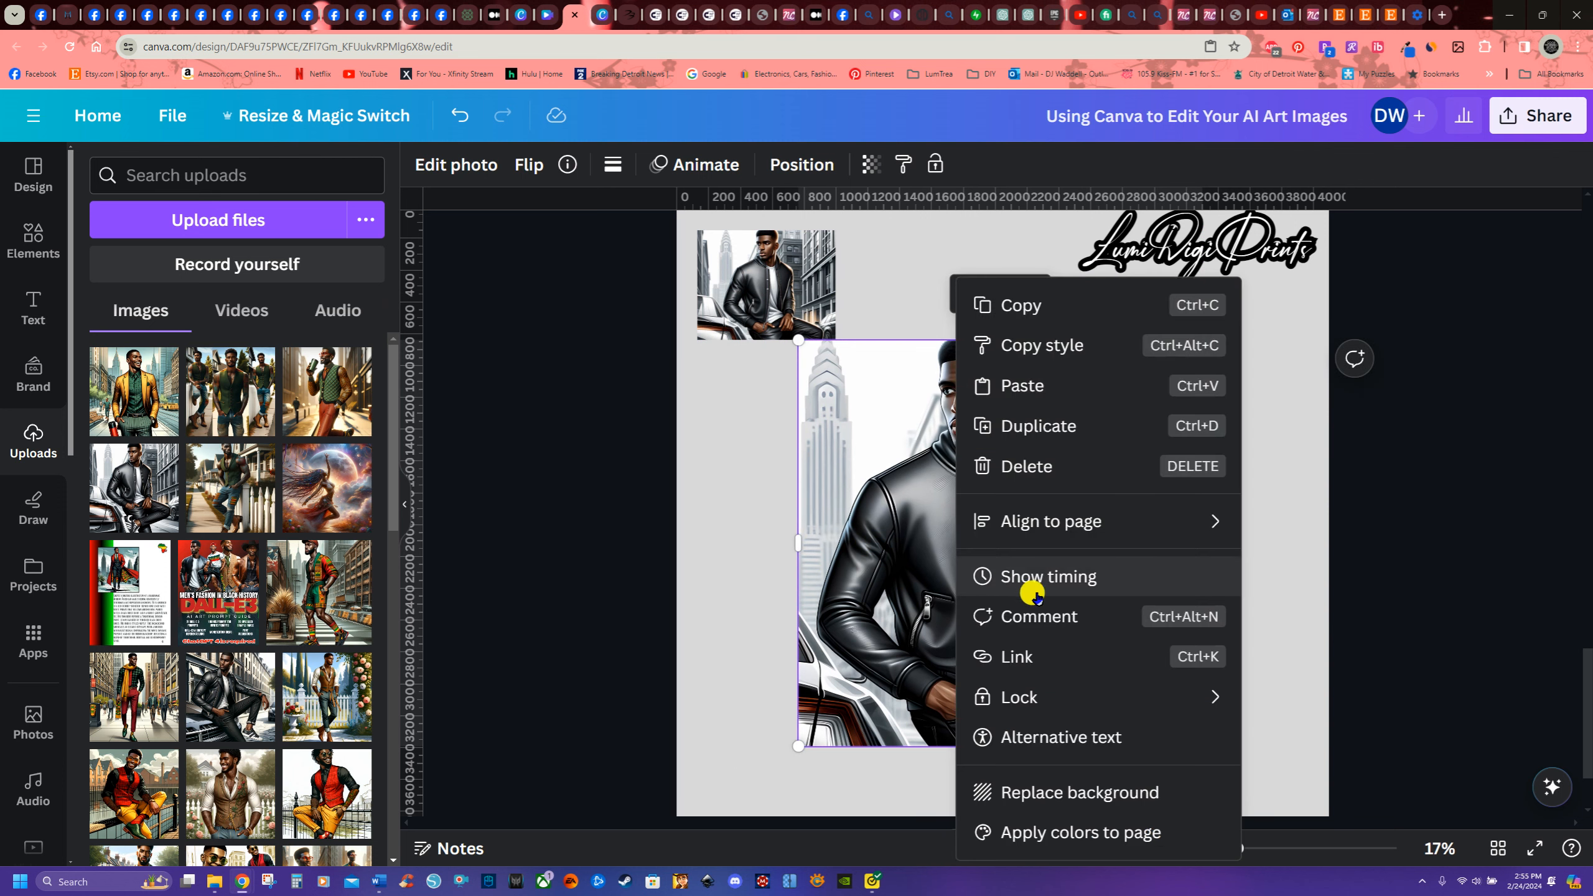
click(1041, 322)
- Shrink the trimmed image and place it beside the first small one, and paste the full-size copy below them
drag(1199, 744, 935, 497)
drag(884, 420, 943, 309)
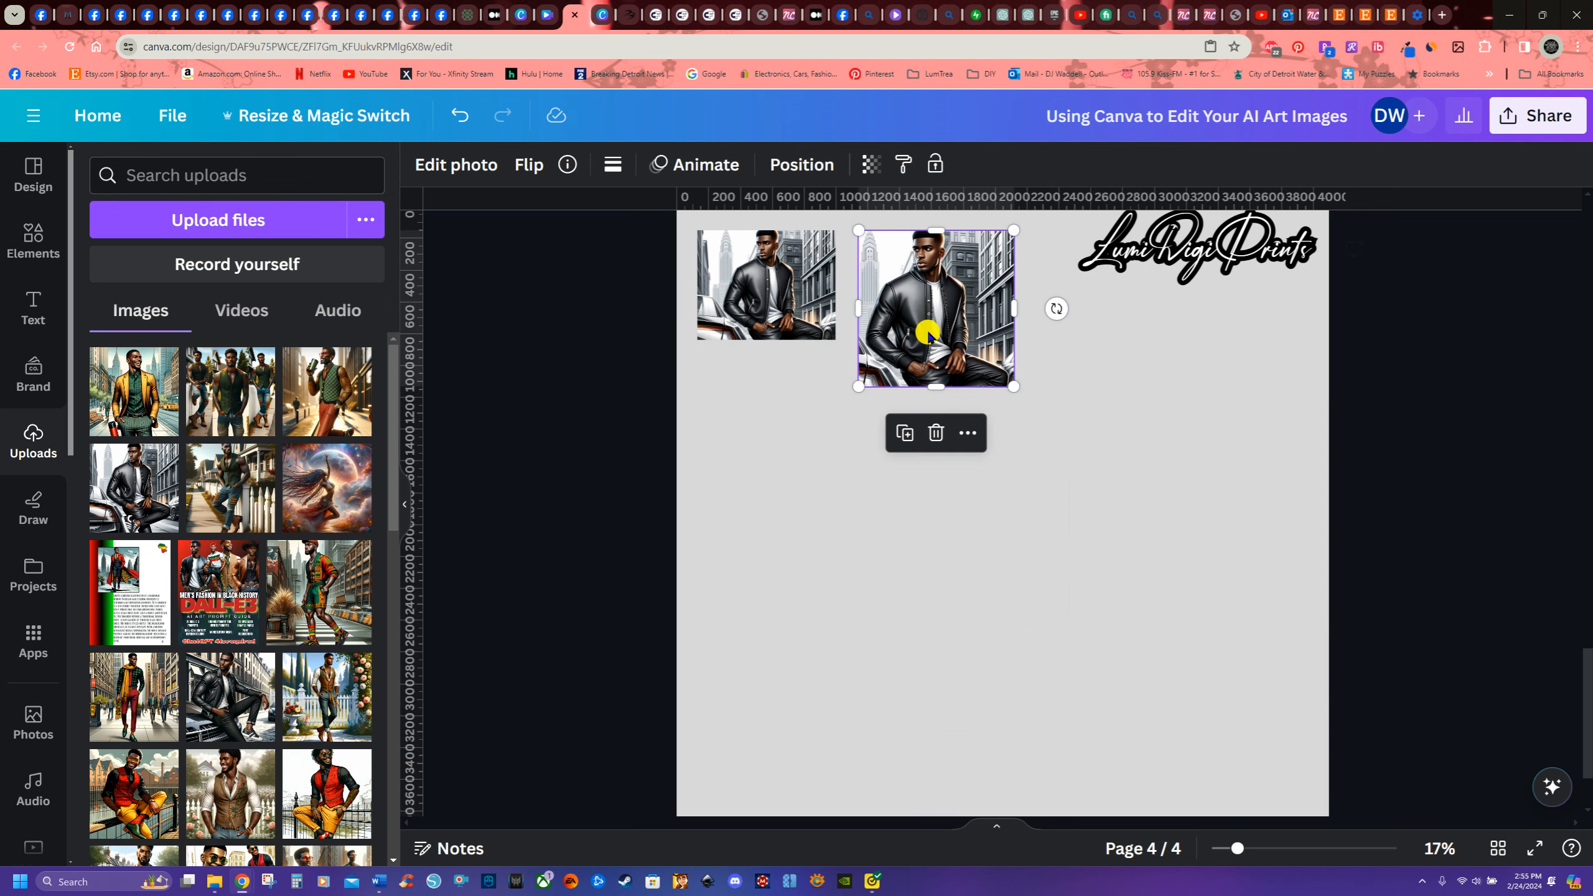
right_click(889, 548)
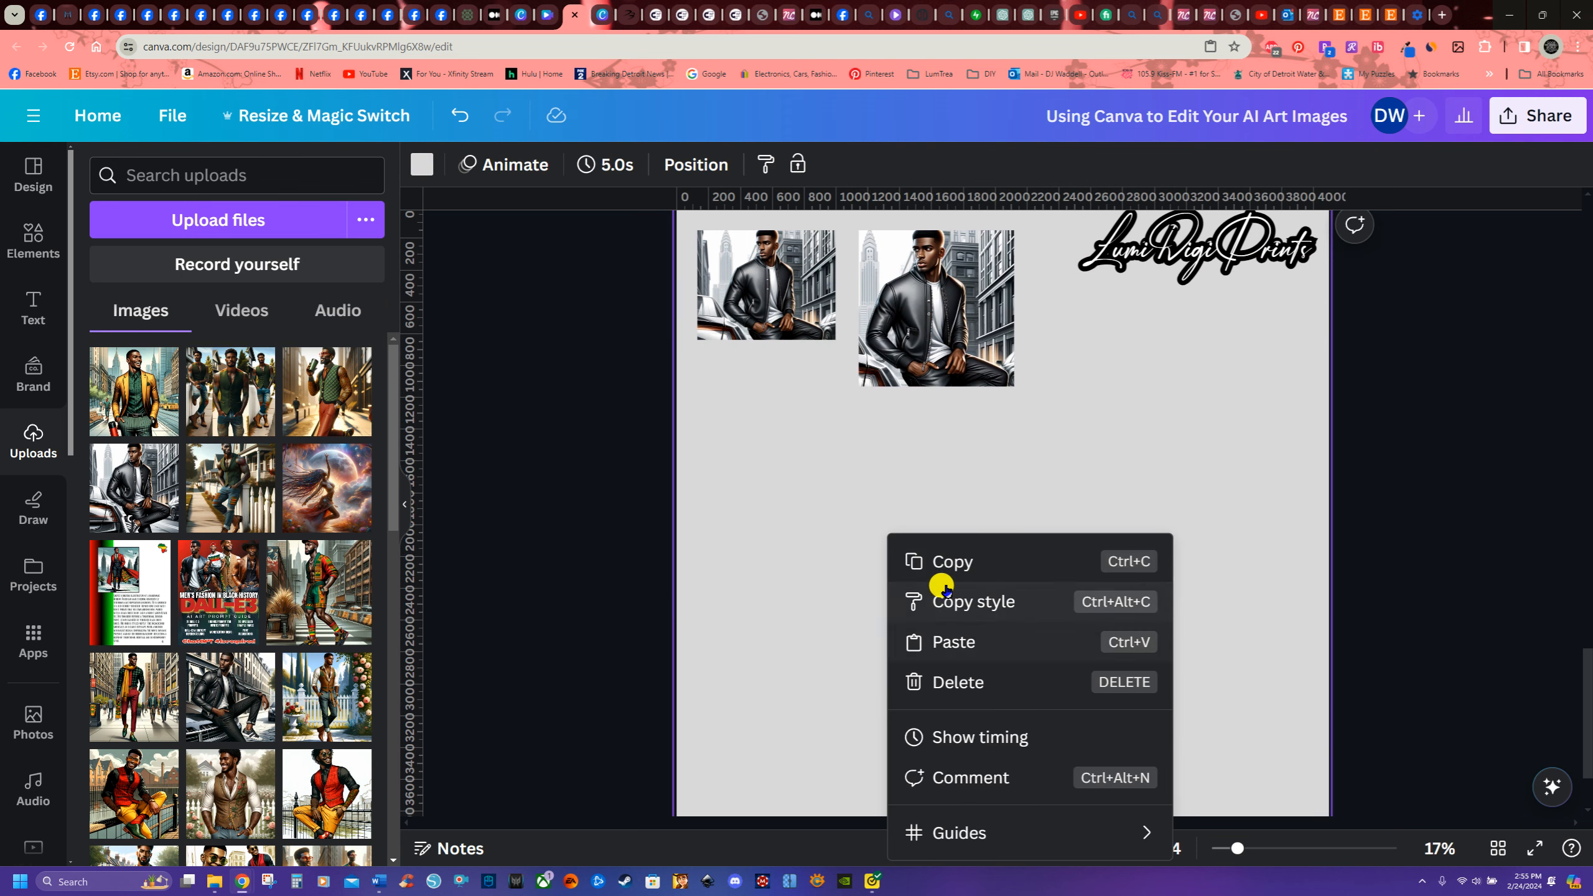
click(953, 643)
drag(1021, 604, 1038, 640)
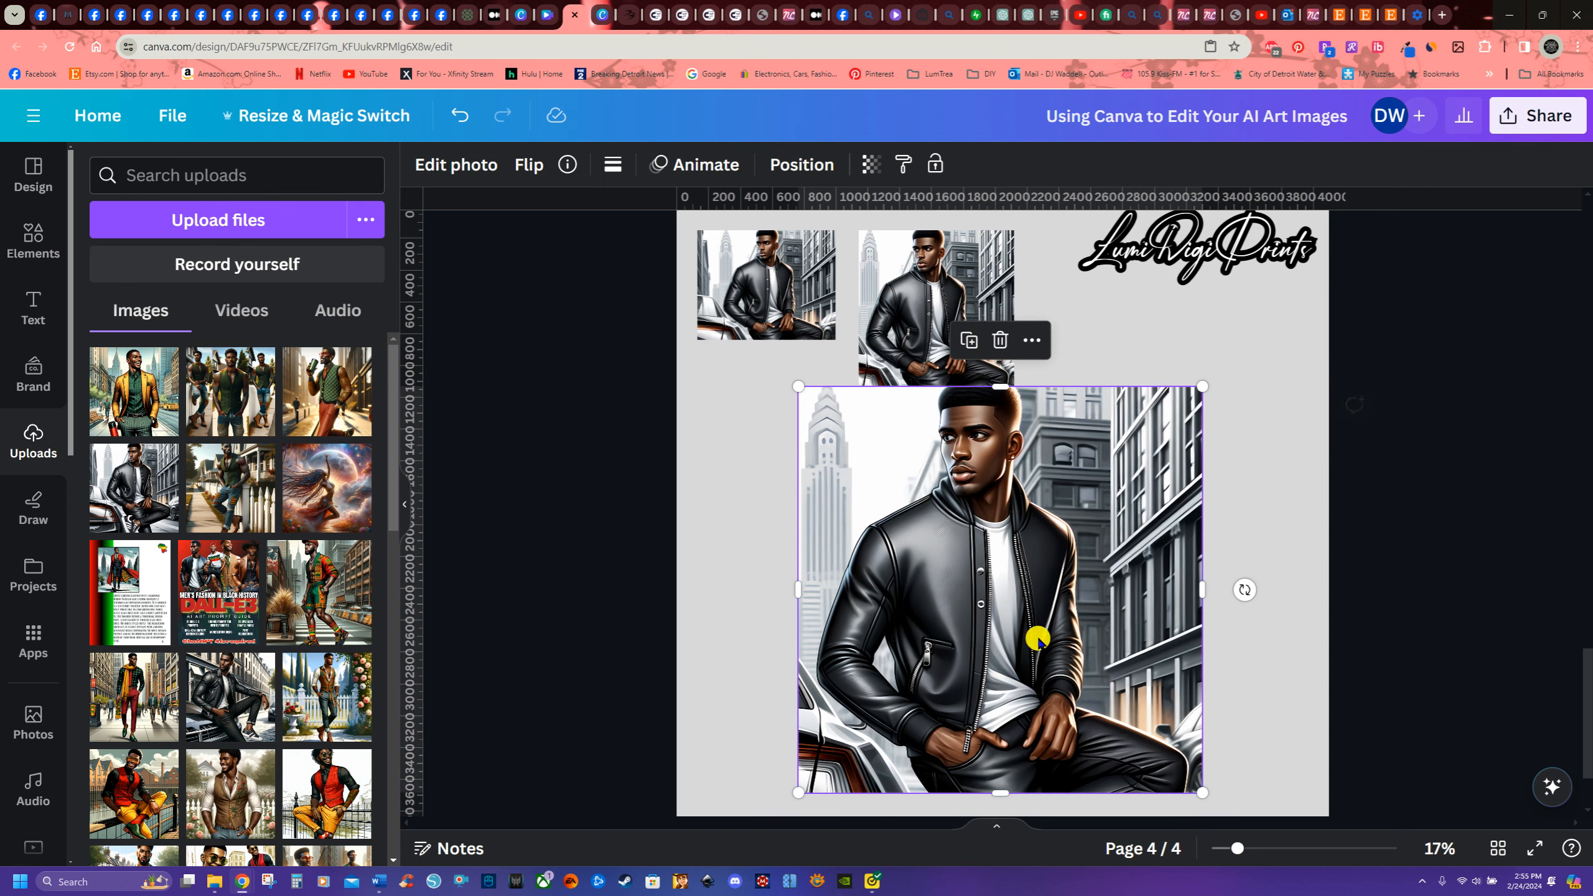
- Crop the pasted portrait to a waist-up framing about 2,135 px high, trim its sides, and shift it toward the page's left edge
drag(998, 790, 1003, 722)
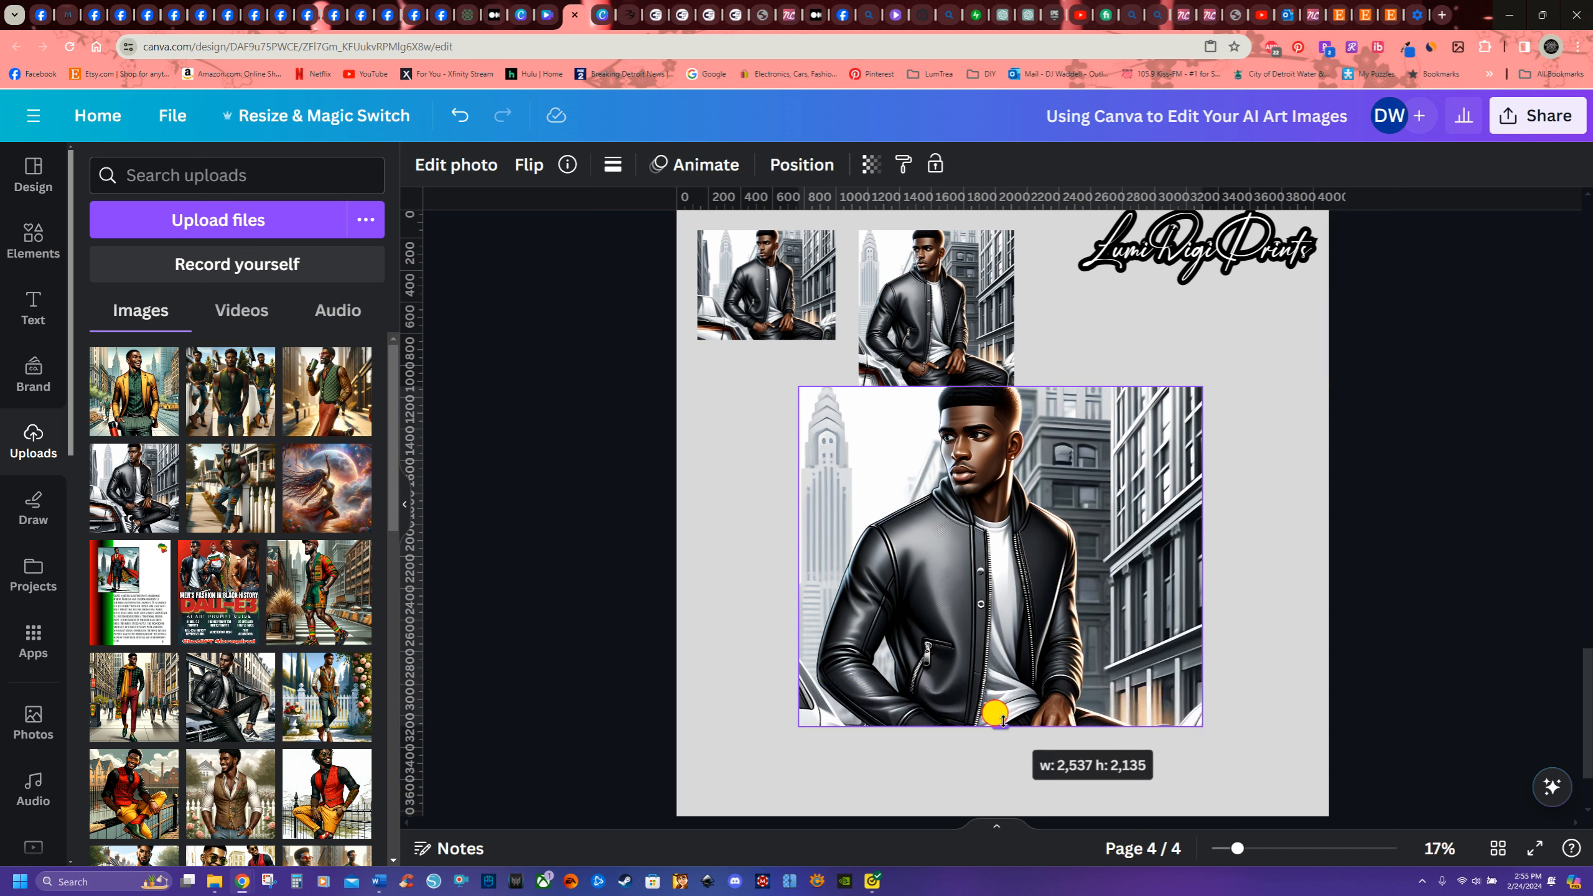
drag(1004, 722, 1003, 722)
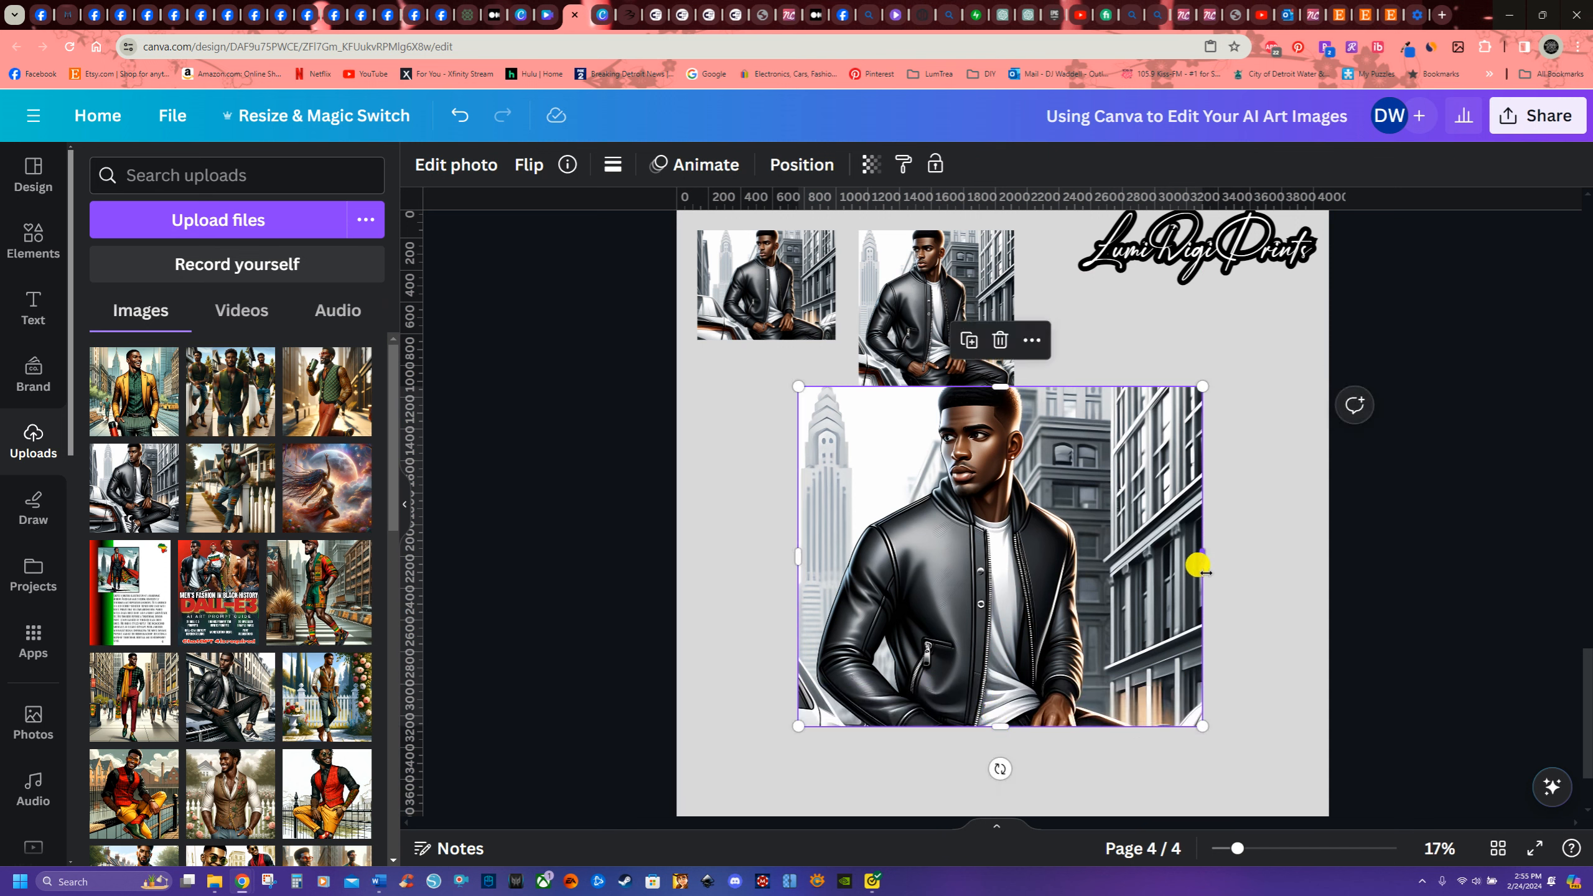
drag(1093, 621, 1030, 529)
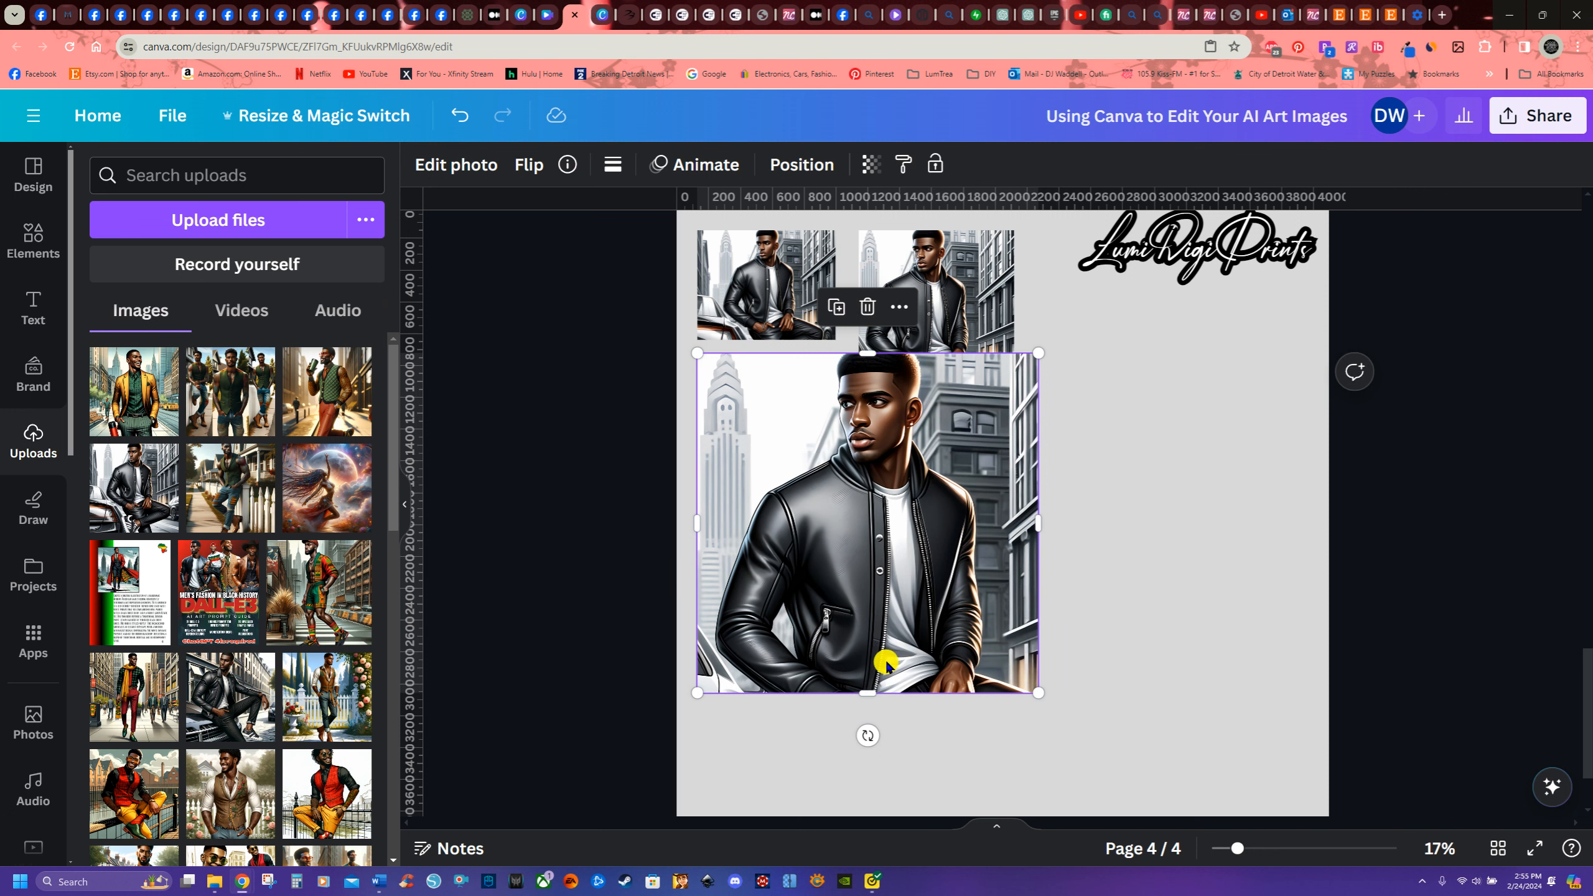
drag(697, 521, 709, 525)
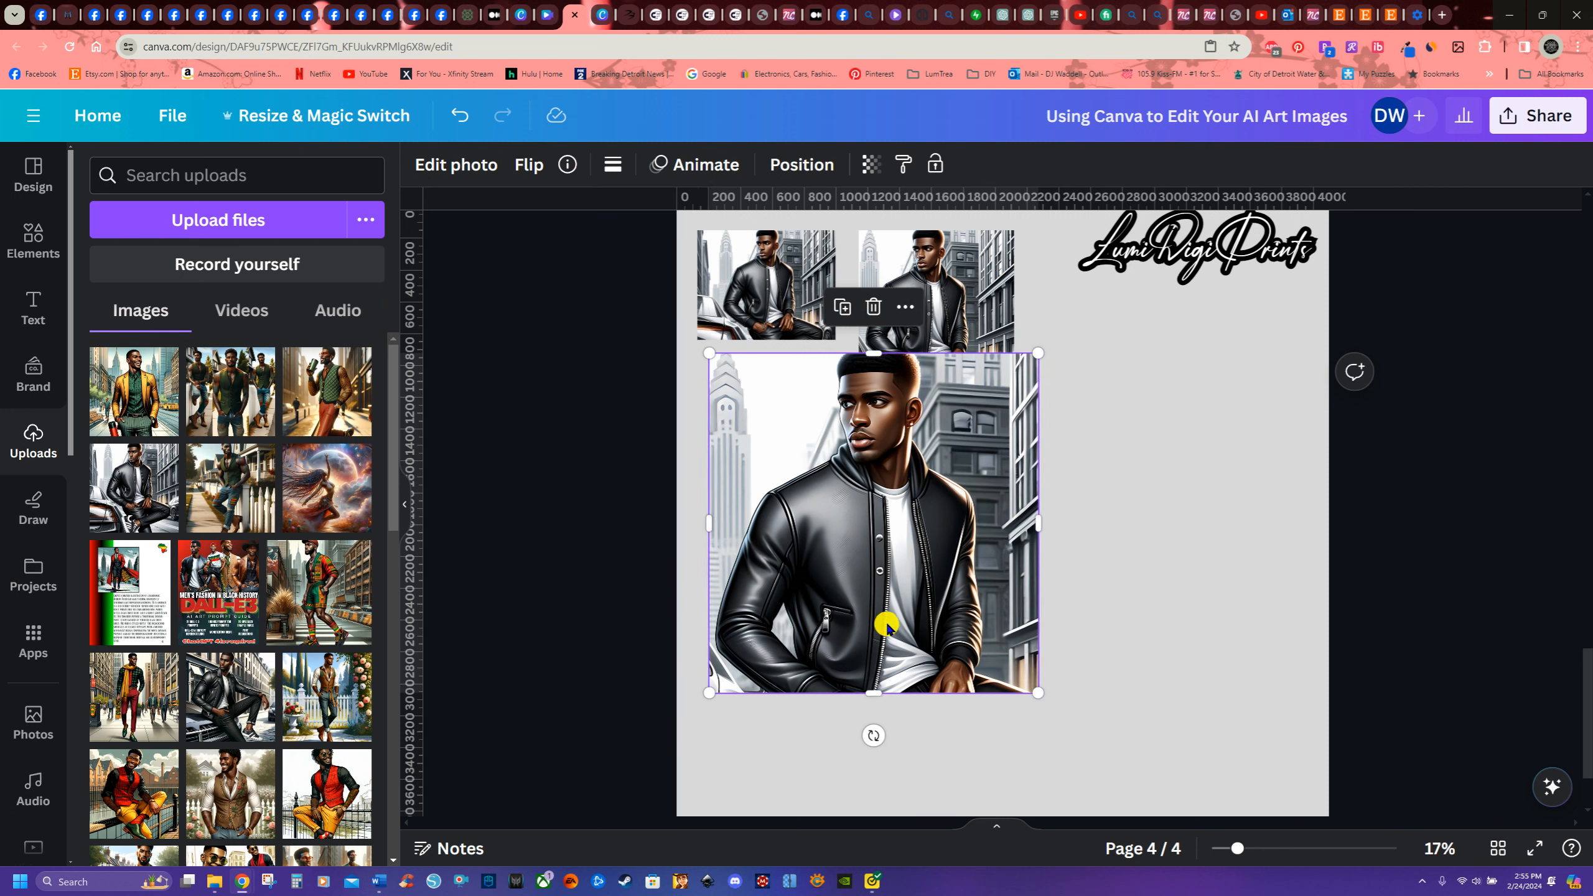
- Duplicate the waist-up portrait, shrink one version under the logo, and move the large one to the middle of the page
right_click(891, 593)
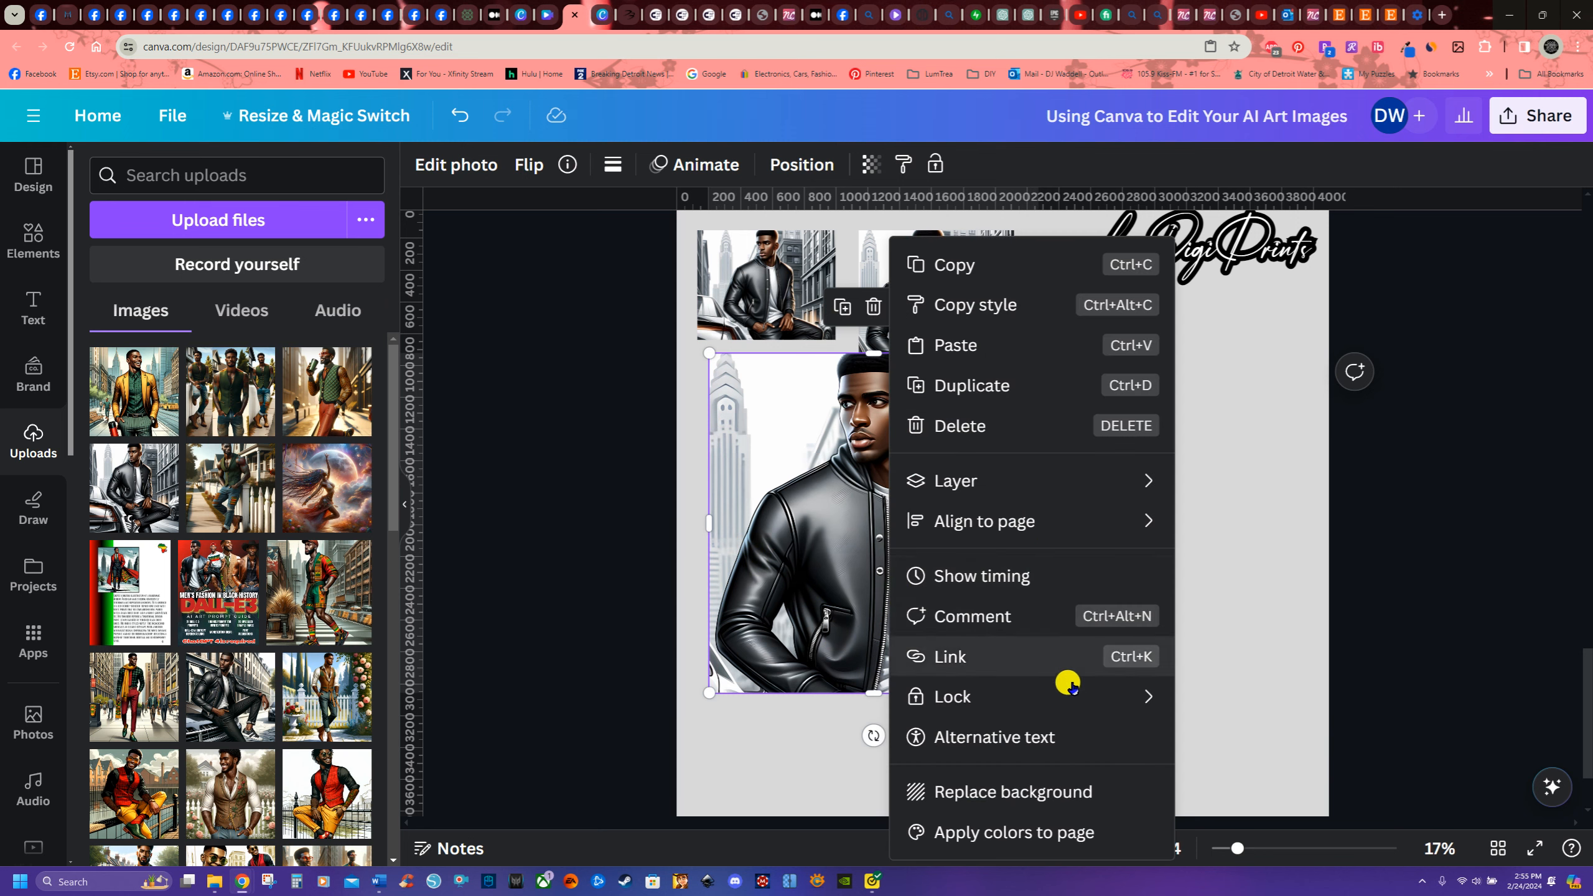
click(997, 390)
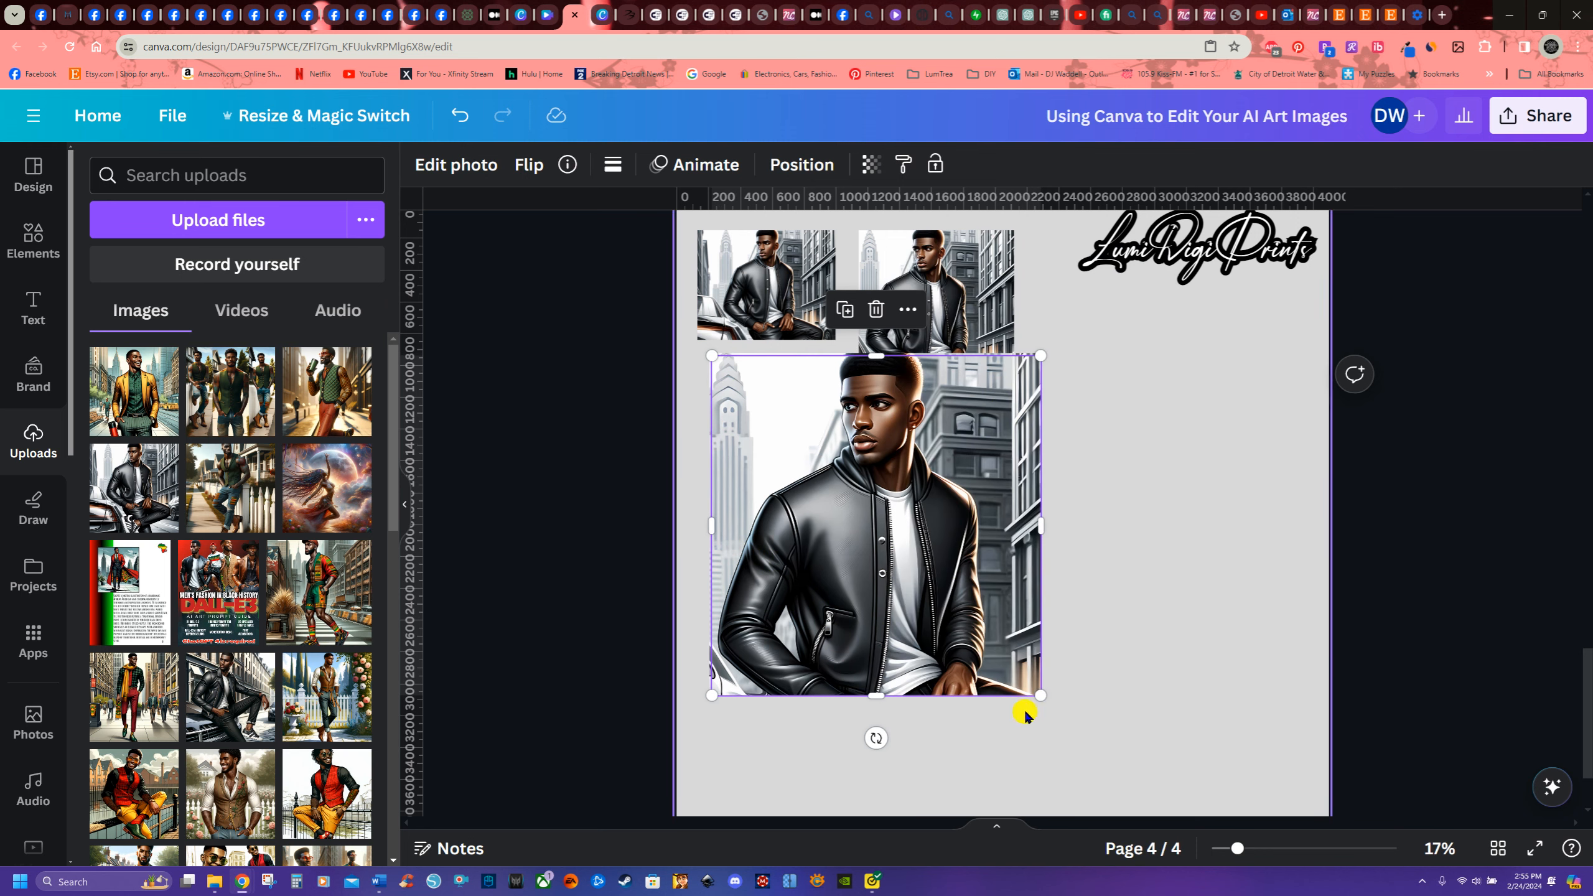
drag(1038, 693, 854, 516)
drag(740, 440, 1187, 424)
drag(842, 532, 929, 582)
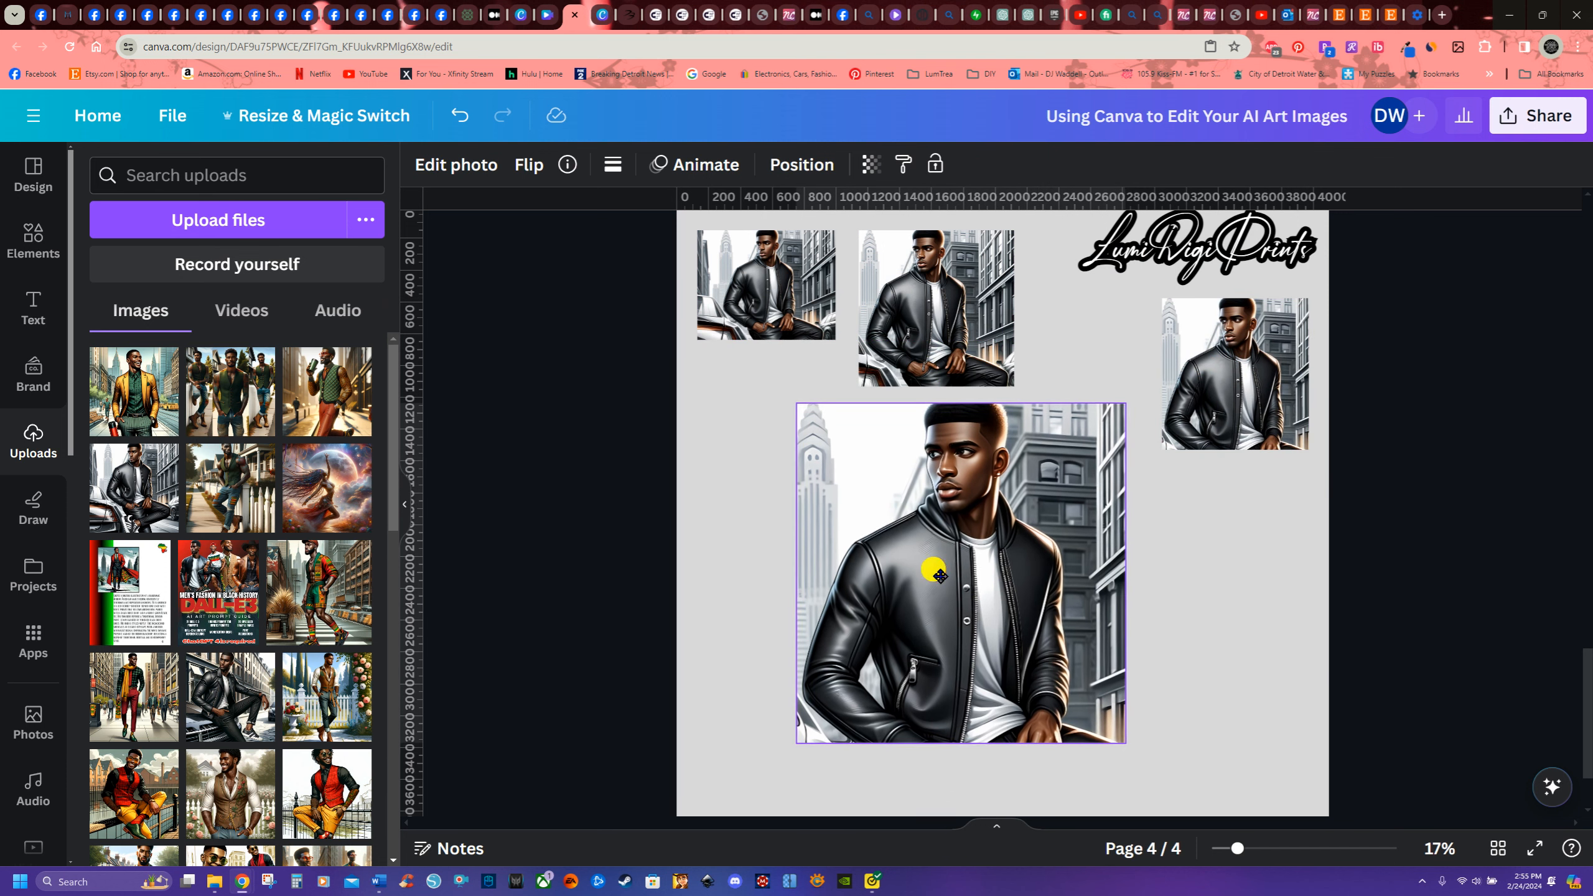
- Crop the large portrait to a head-and-shoulders framing and trim both of its sides
drag(958, 750, 971, 568)
drag(796, 482, 829, 494)
mouse_move(1121, 491)
mouse_down()
mouse_move(1072, 491)
mouse_move(1098, 490)
mouse_up()
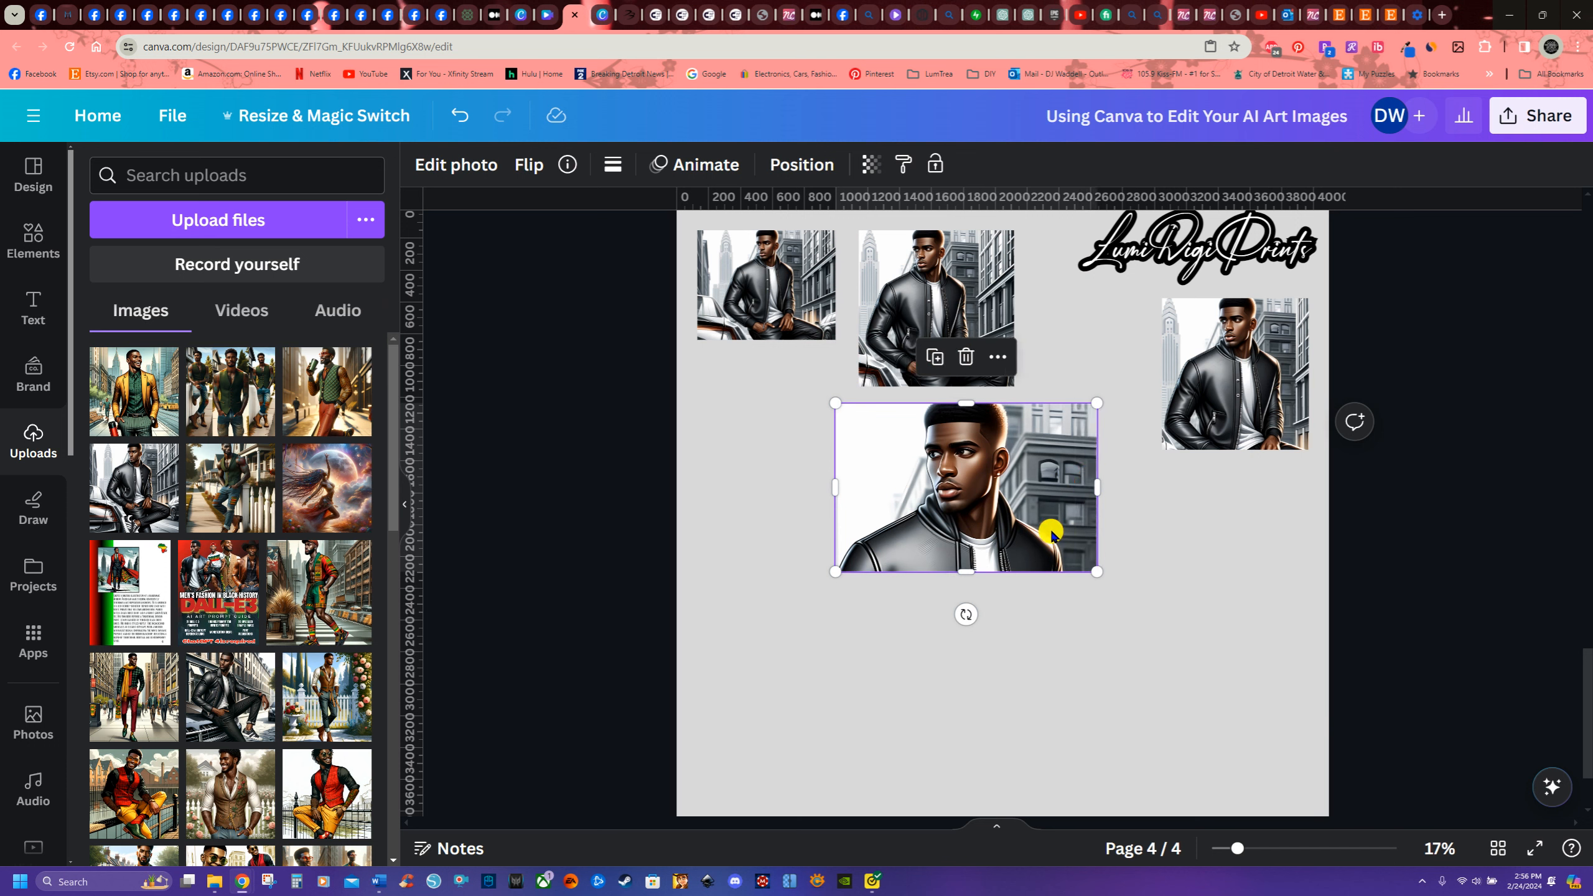
drag(1095, 567, 1102, 564)
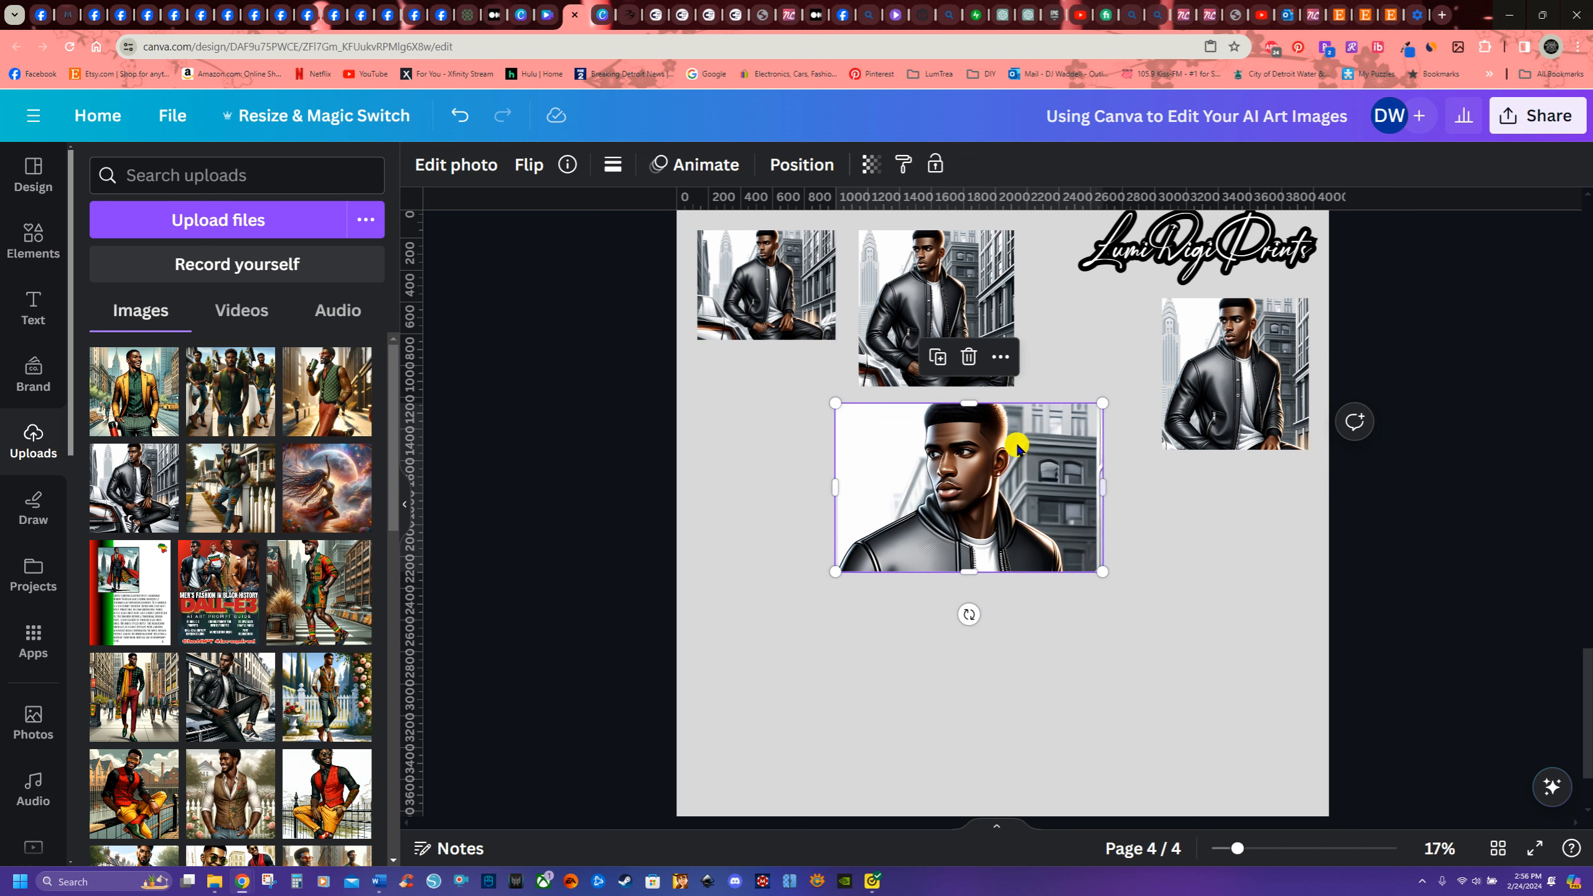
click(599, 231)
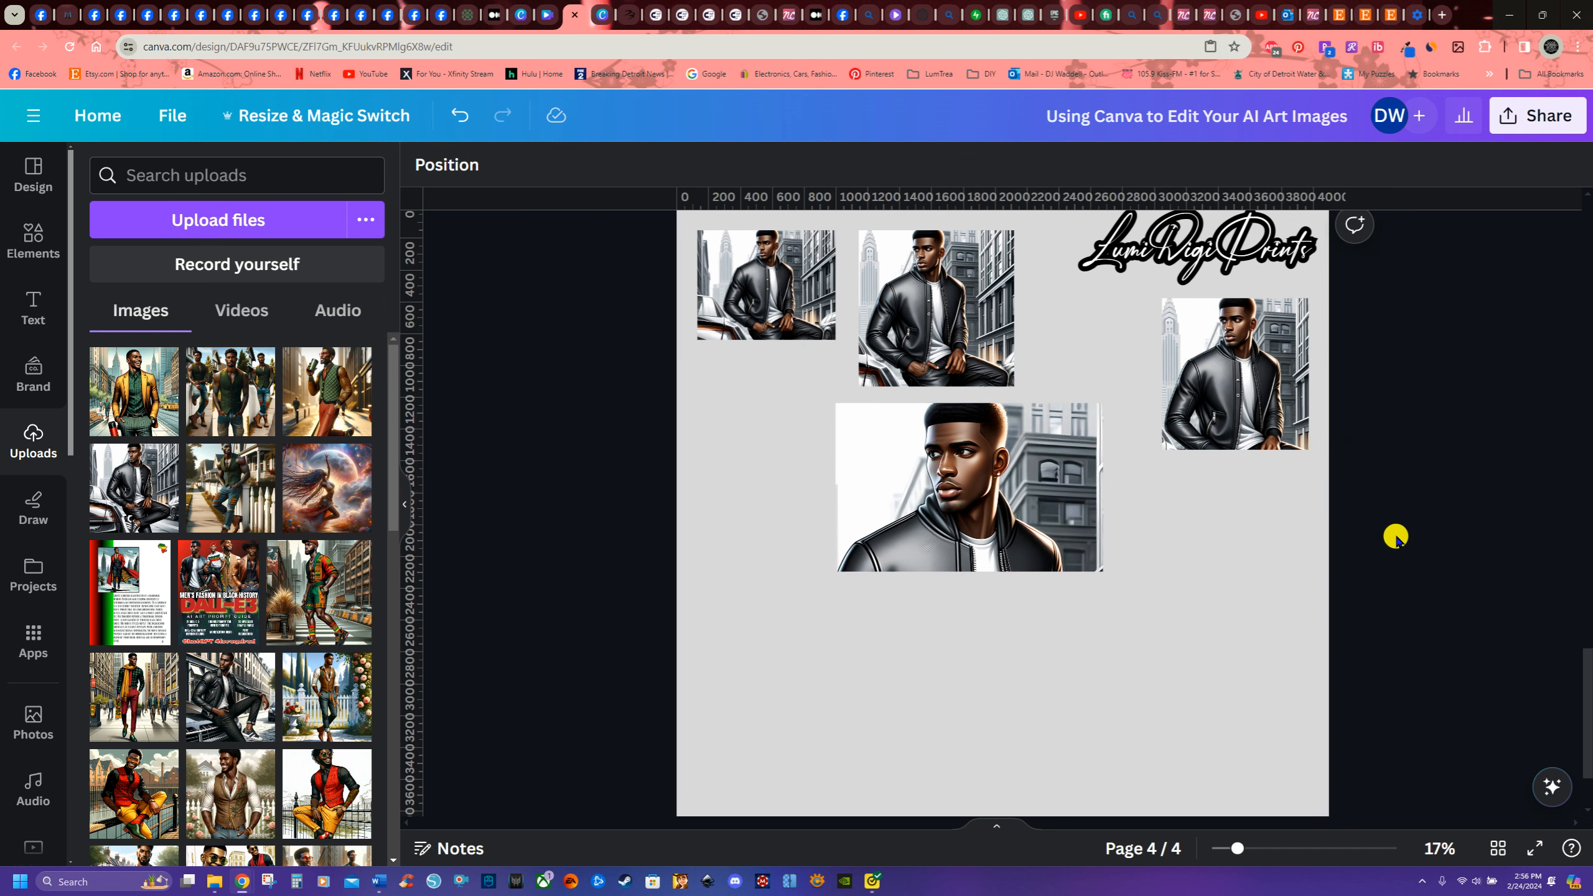
click(730, 742)
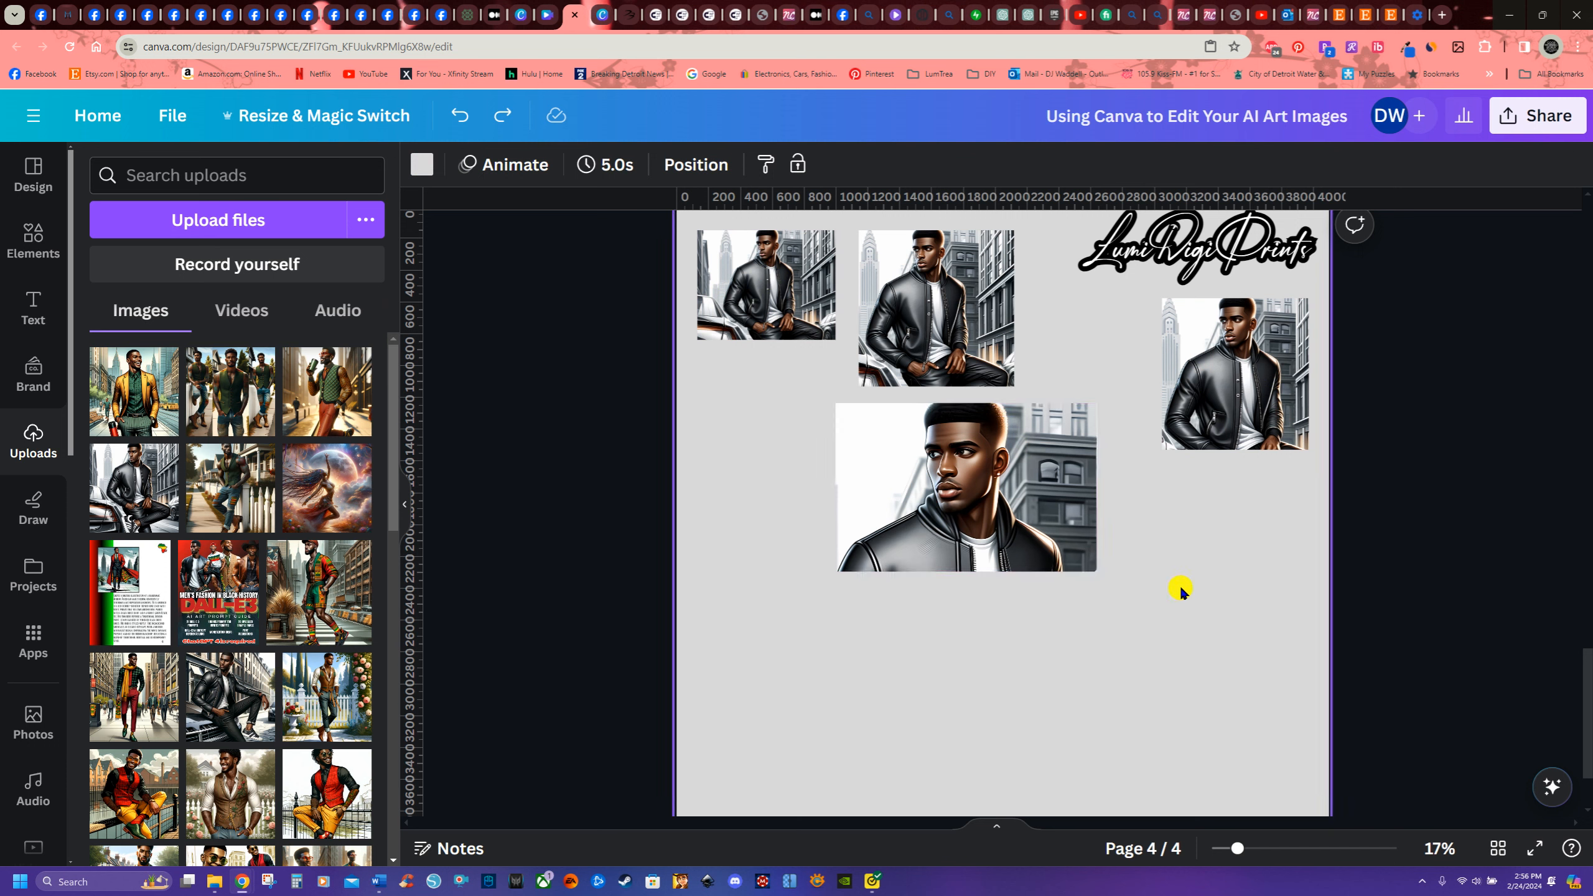
- Enlarge the head-and-shoulders portrait and place it across the lower part of page 4
click(1028, 523)
drag(1091, 571, 1195, 748)
drag(1045, 570, 946, 628)
- Arrange the three small portraits in a row above the head-and-shoulders portrait and center the large one beneath them
drag(746, 282, 762, 393)
click(899, 311)
drag(899, 311, 953, 399)
drag(1234, 416, 1187, 429)
click(778, 401)
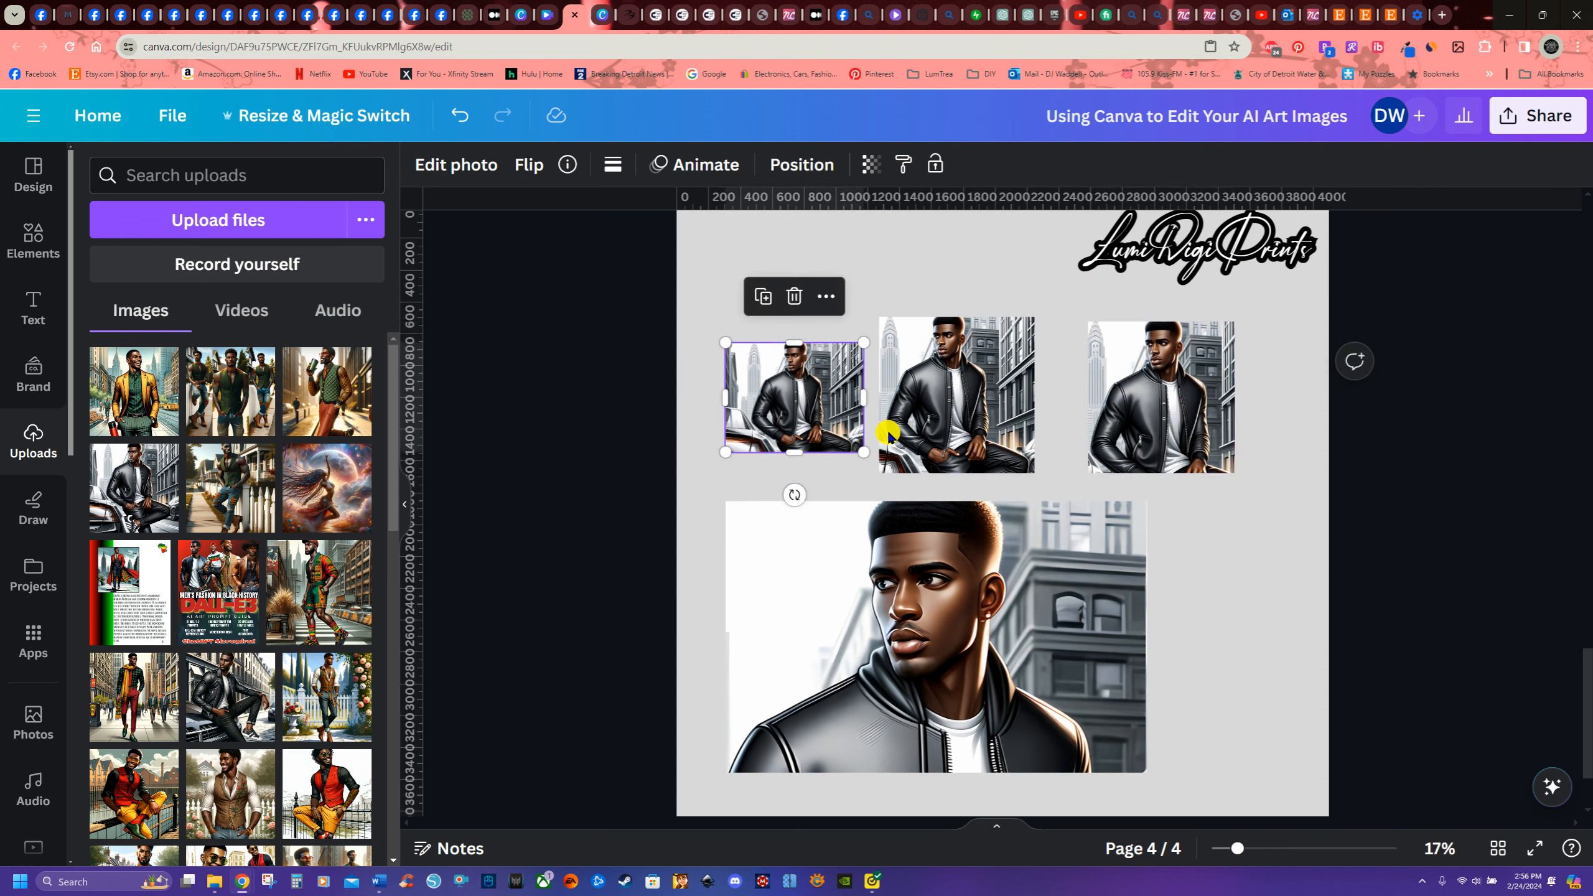
drag(1004, 663, 1058, 653)
drag(964, 370, 983, 369)
drag(758, 398, 774, 398)
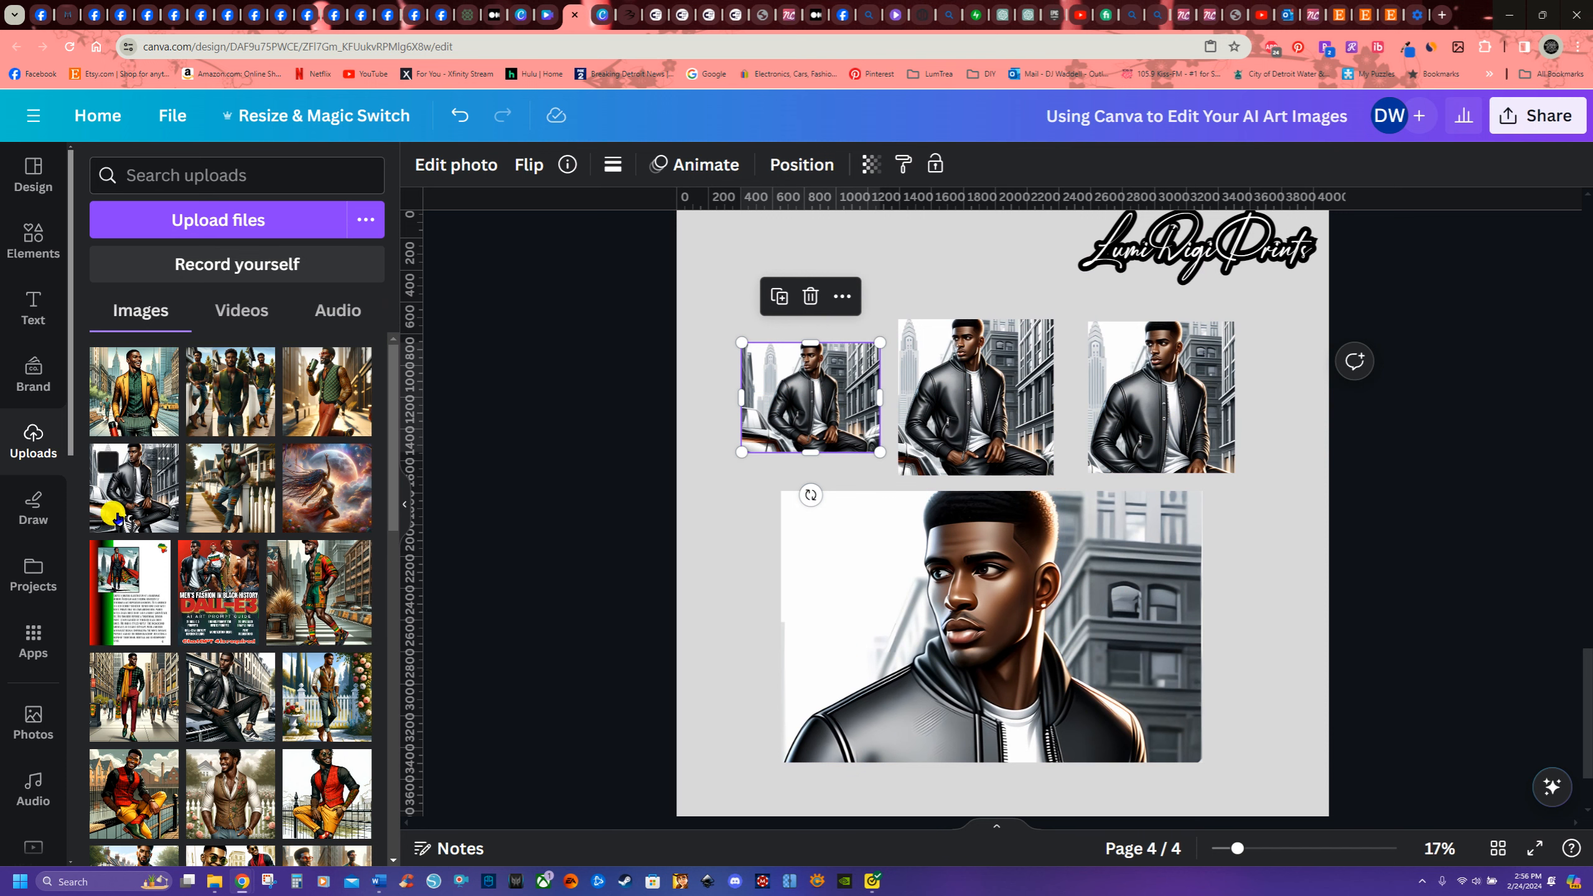
- Add the uncropped leather jacket image from the uploads at page 4's upper left and shift the headshot toward the lower right
drag(115, 516, 1063, 577)
drag(1013, 529, 798, 293)
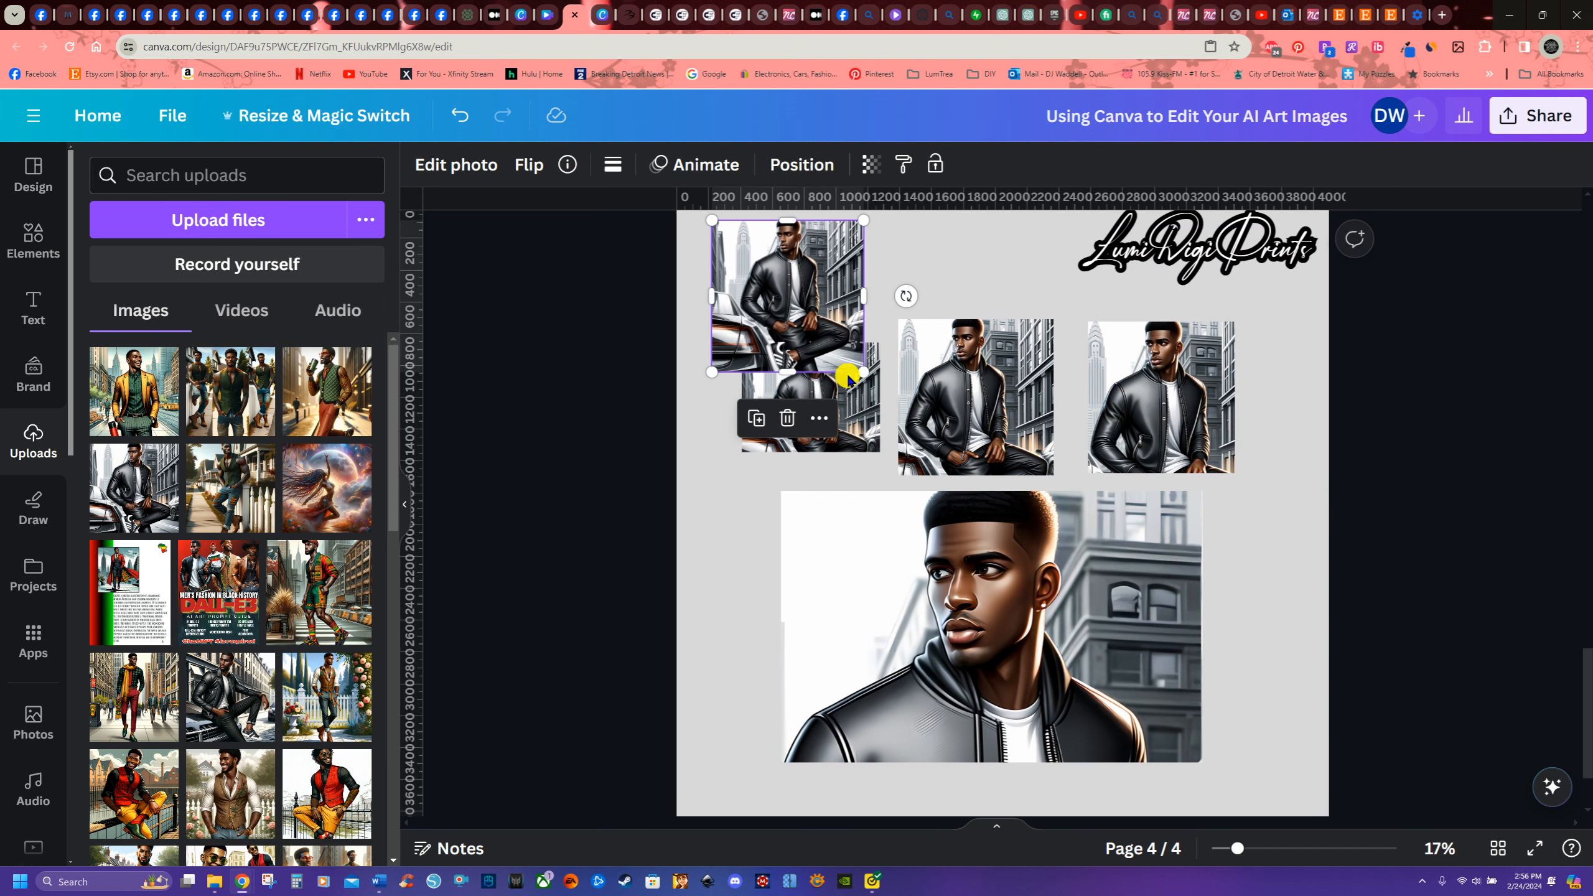
drag(987, 629, 1087, 647)
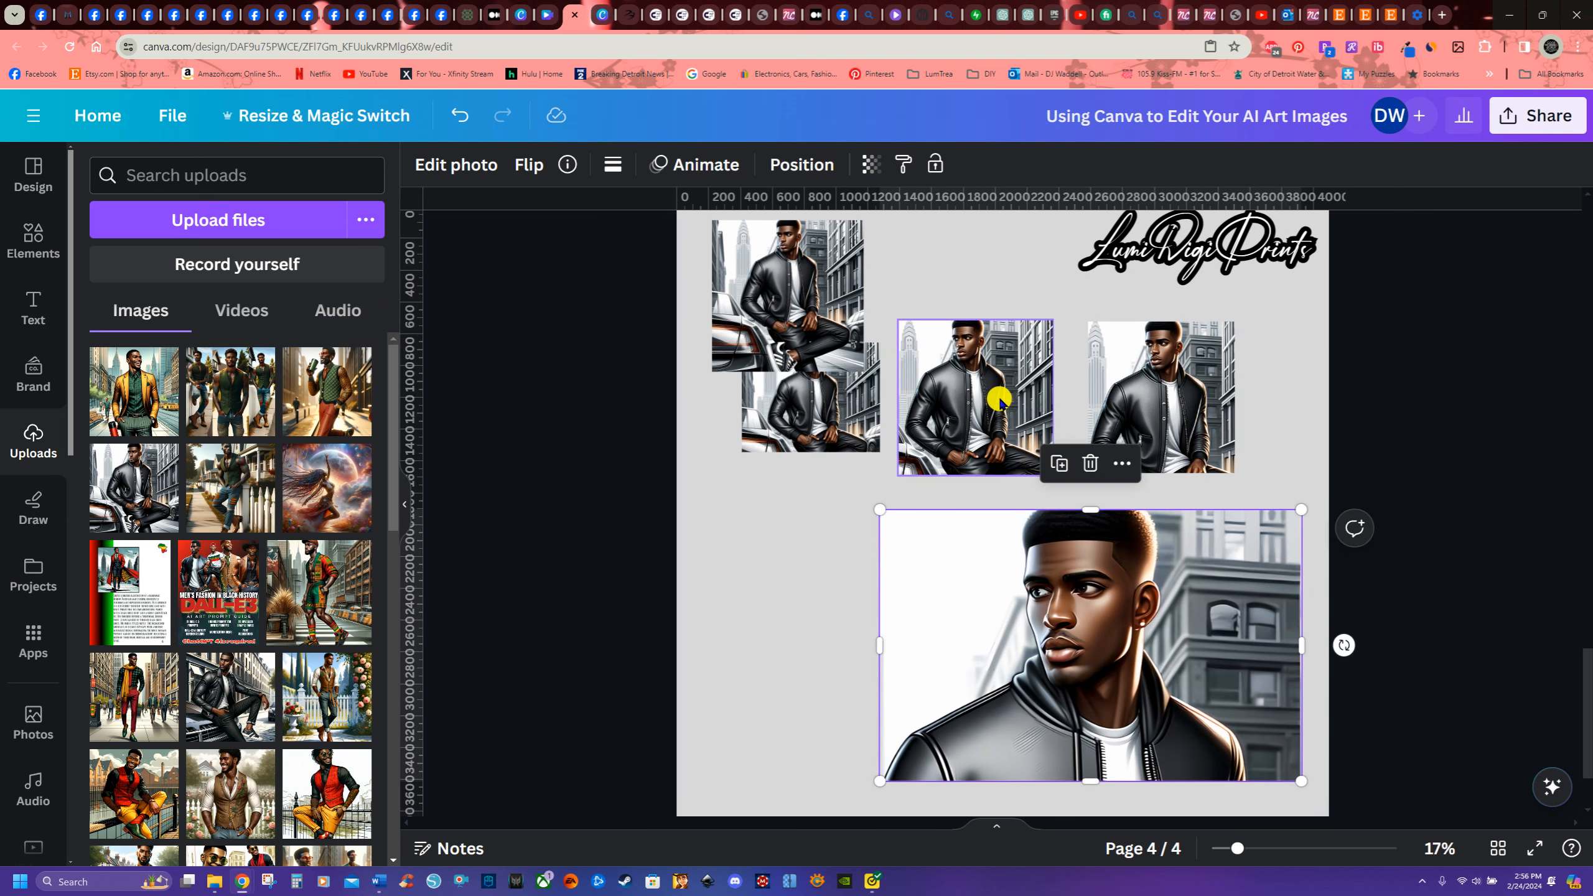
- Spread the three small cropped portraits to the right so they clear the uncropped image, and adjust the uncropped image's placement
click(1044, 396)
drag(1148, 396, 1231, 398)
click(953, 352)
drag(953, 352, 1044, 348)
click(784, 412)
drag(785, 413, 906, 442)
click(784, 342)
drag(714, 371, 776, 457)
- Go back through the finished pages to the original images on page 1
scroll(1405, 654, up, 10)
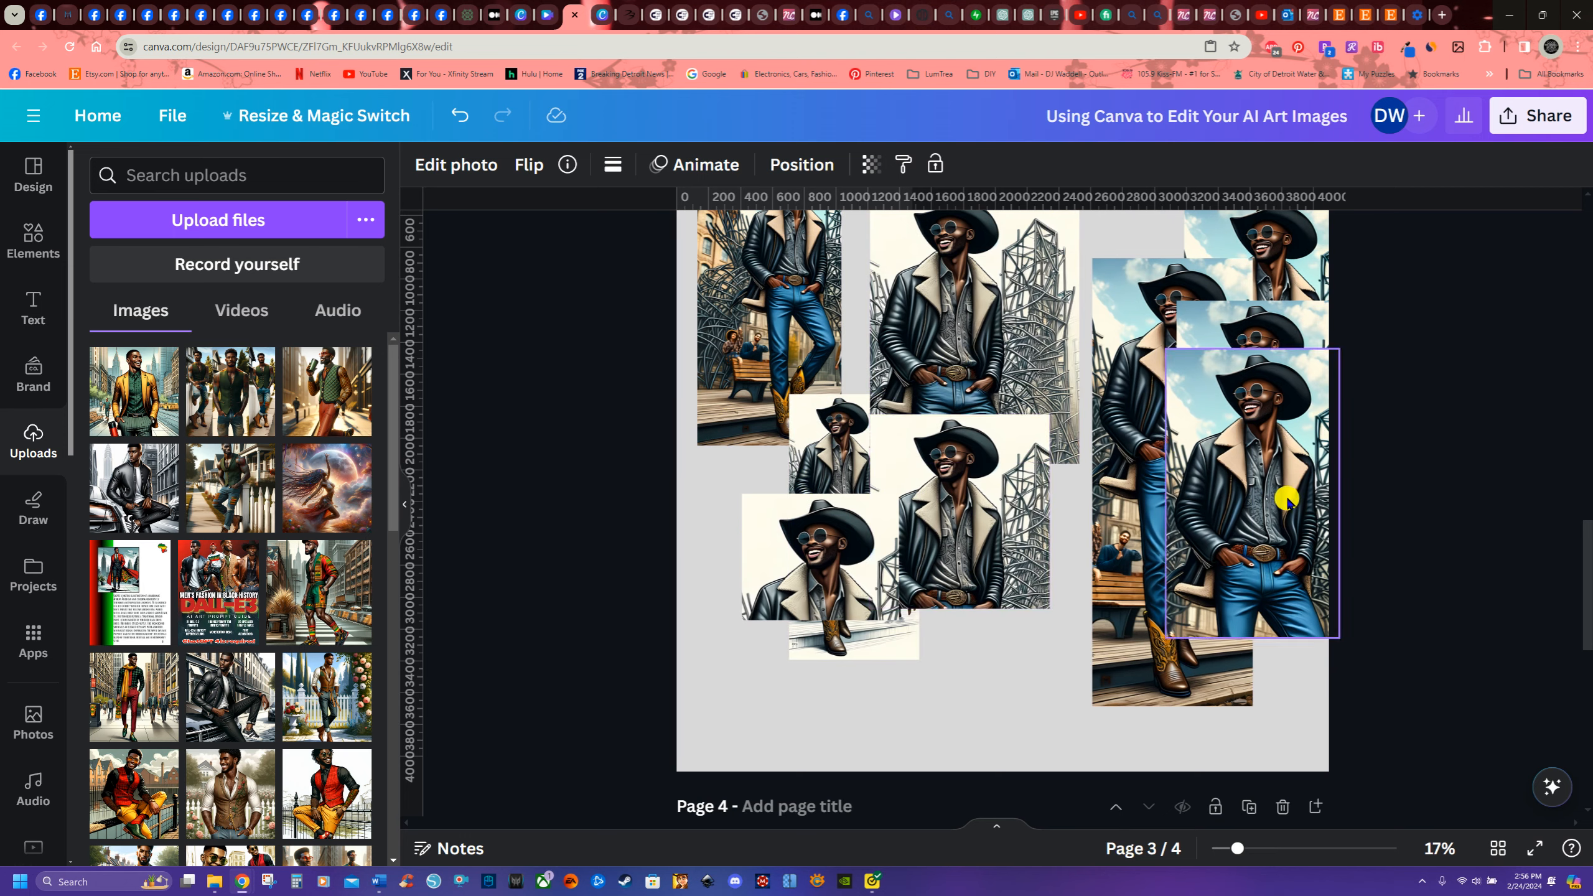
scroll(948, 552, up, 4)
scroll(861, 599, up, 20)
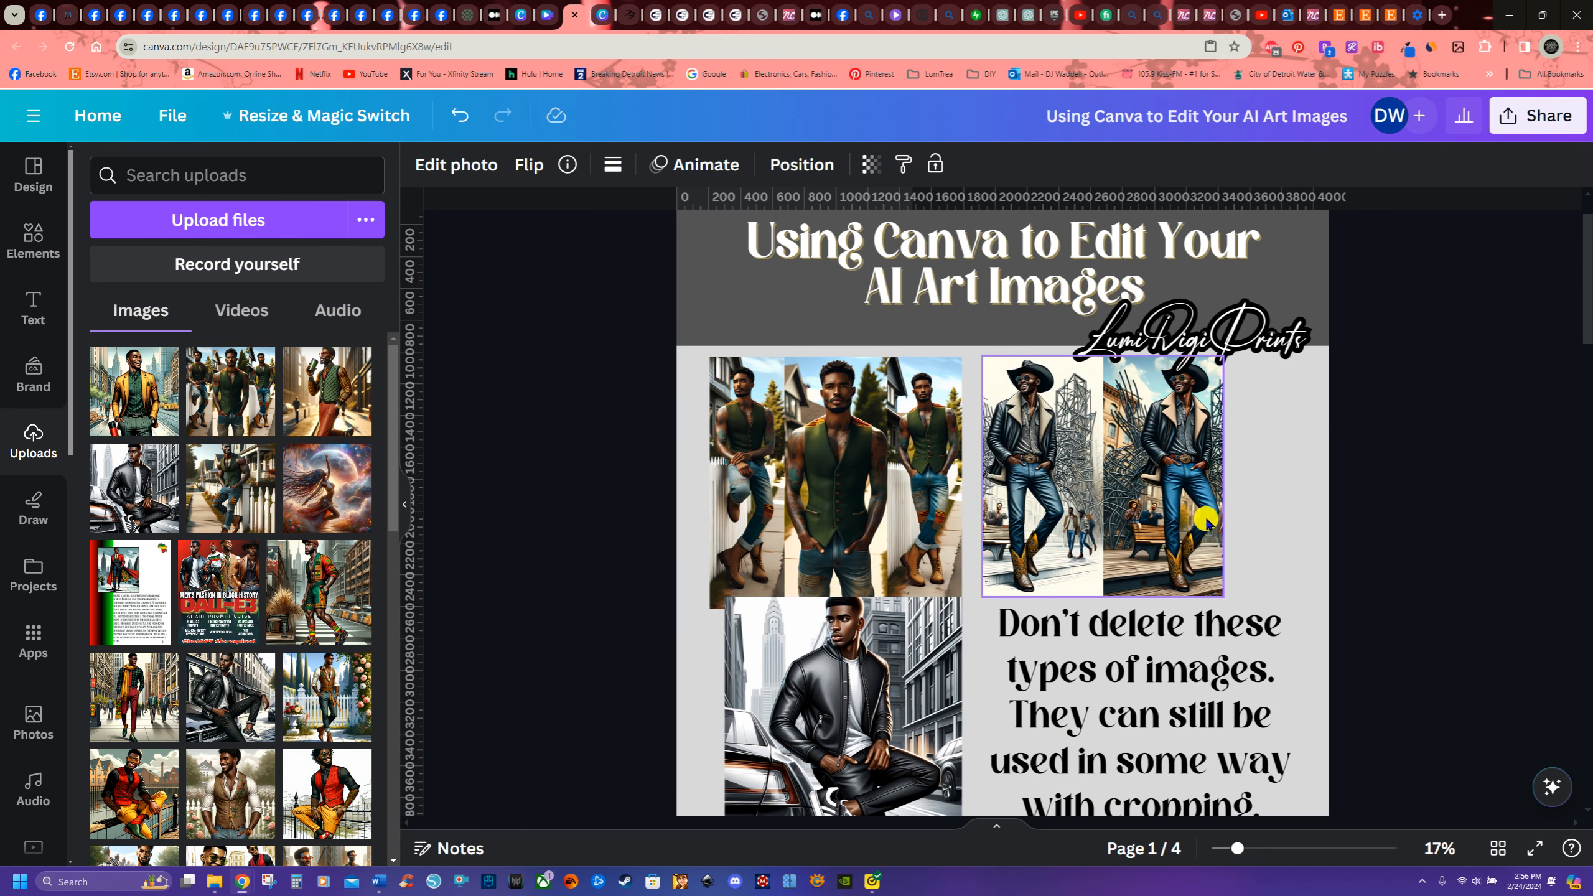
- Spread out the page 2 portraits by shifting the headshot to the page's right edge and the large and small seated portraits slightly right
scroll(1309, 558, down, 10)
scroll(1308, 558, up, 5)
click(1141, 389)
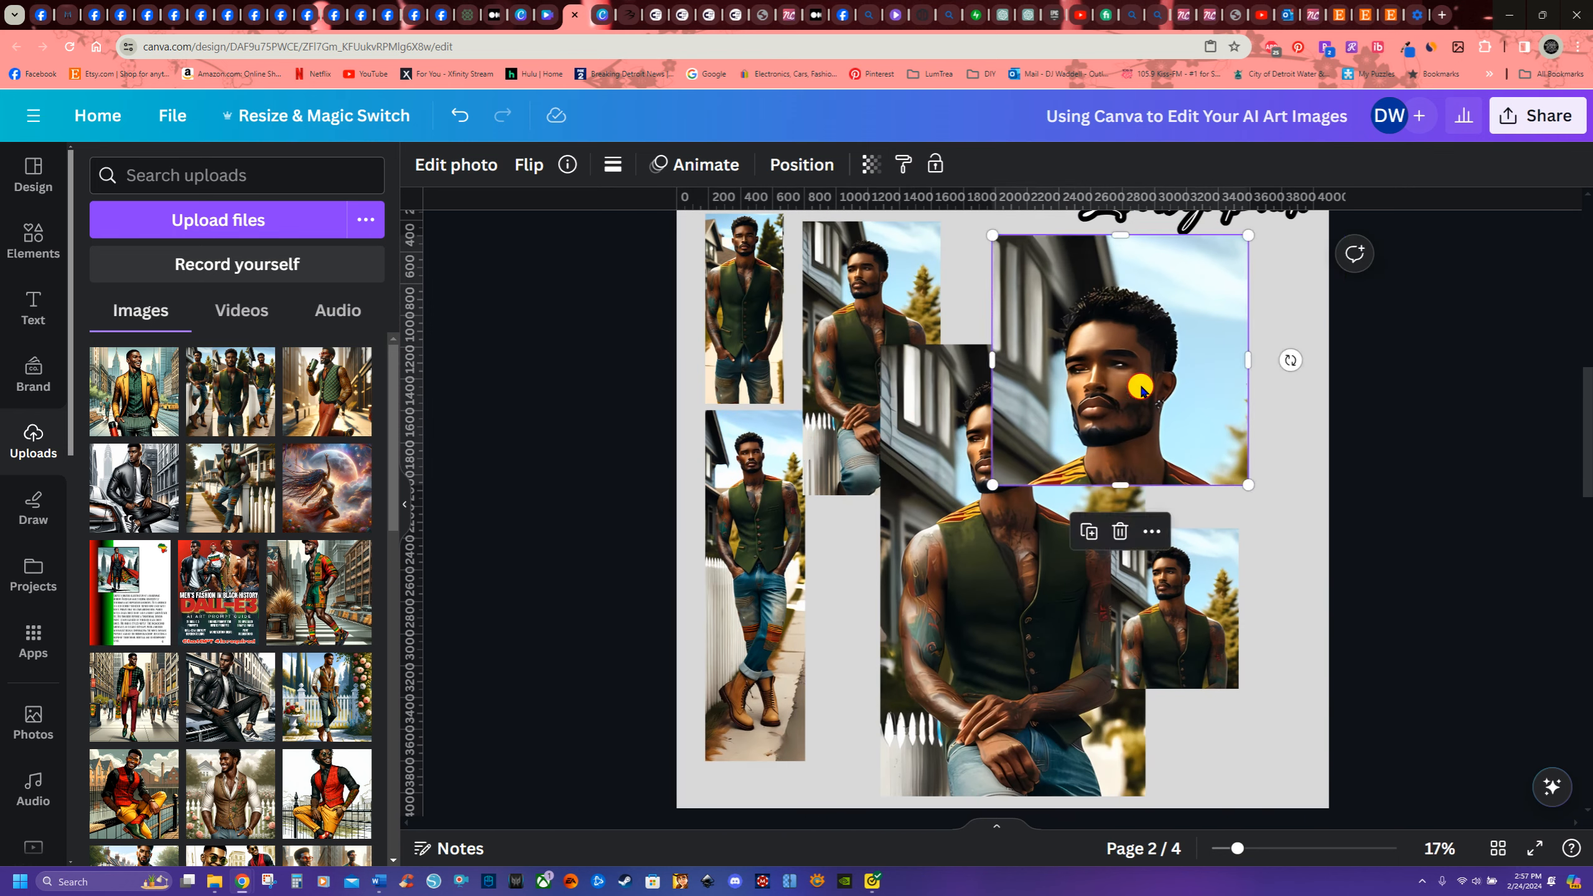
drag(1141, 389, 1246, 398)
drag(971, 629, 1011, 629)
click(874, 401)
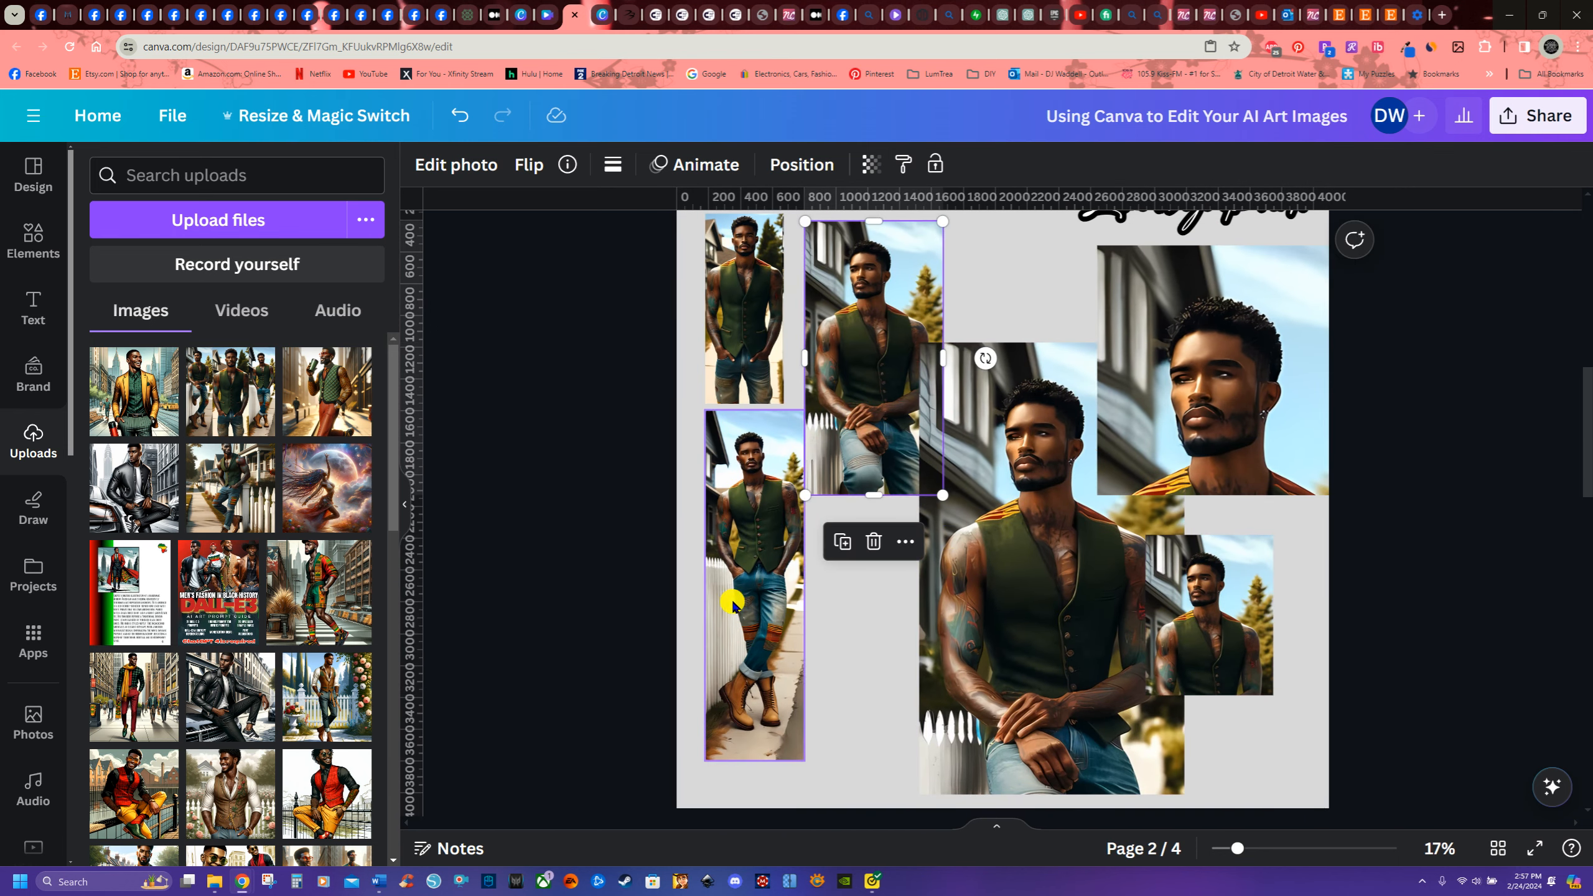
click(732, 604)
click(752, 274)
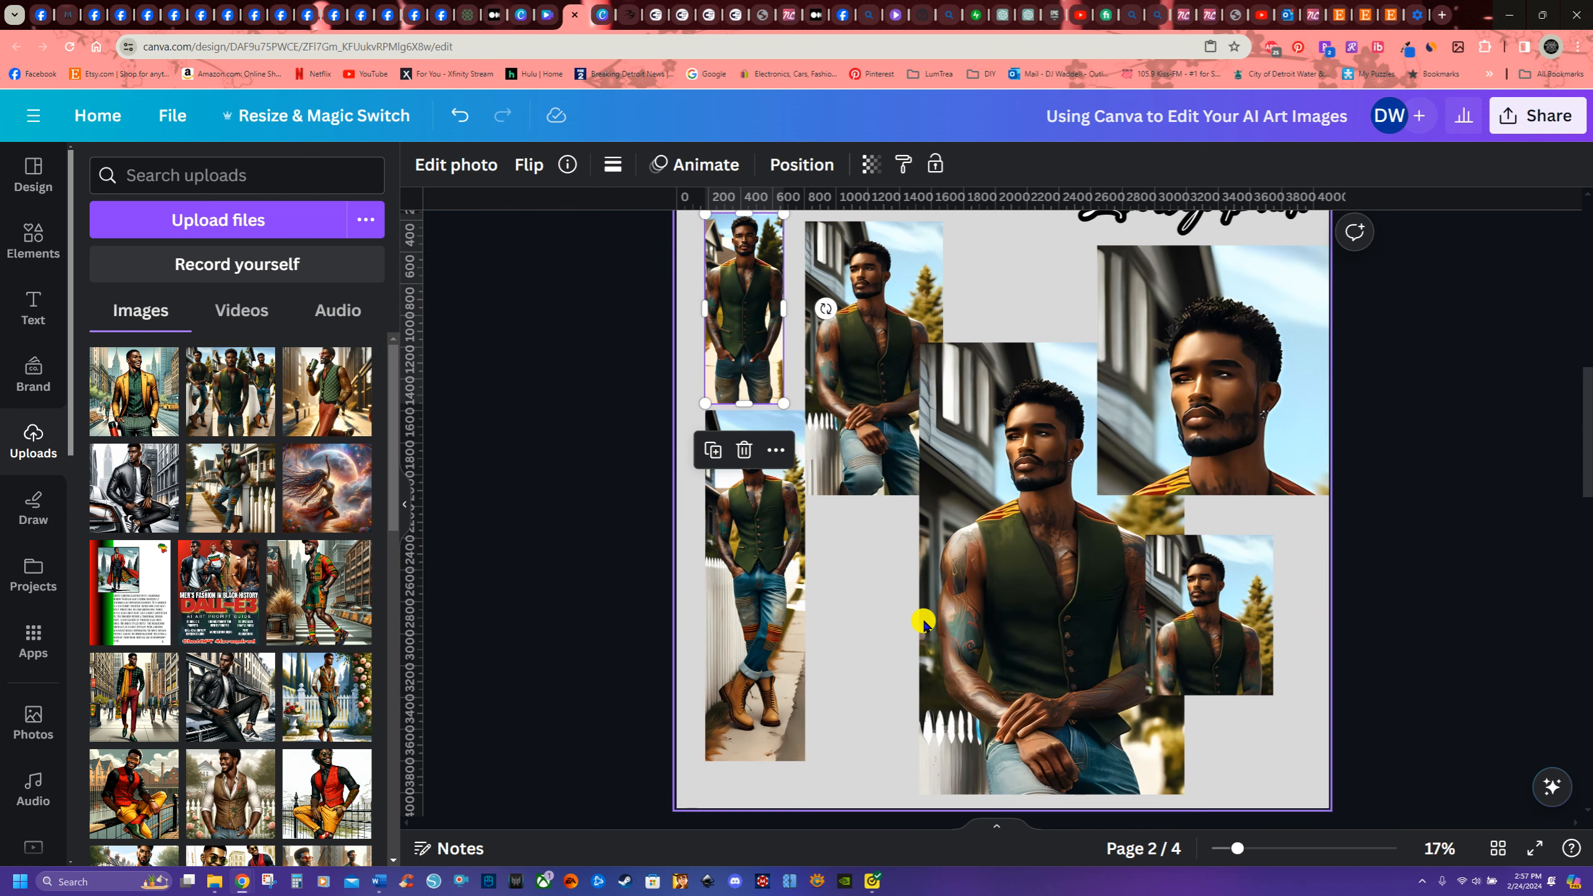
- Compare the original AI images on page 1 with the cropped portraits made from them on page 2
scroll(1004, 641, up, 10)
scroll(994, 640, up, 2)
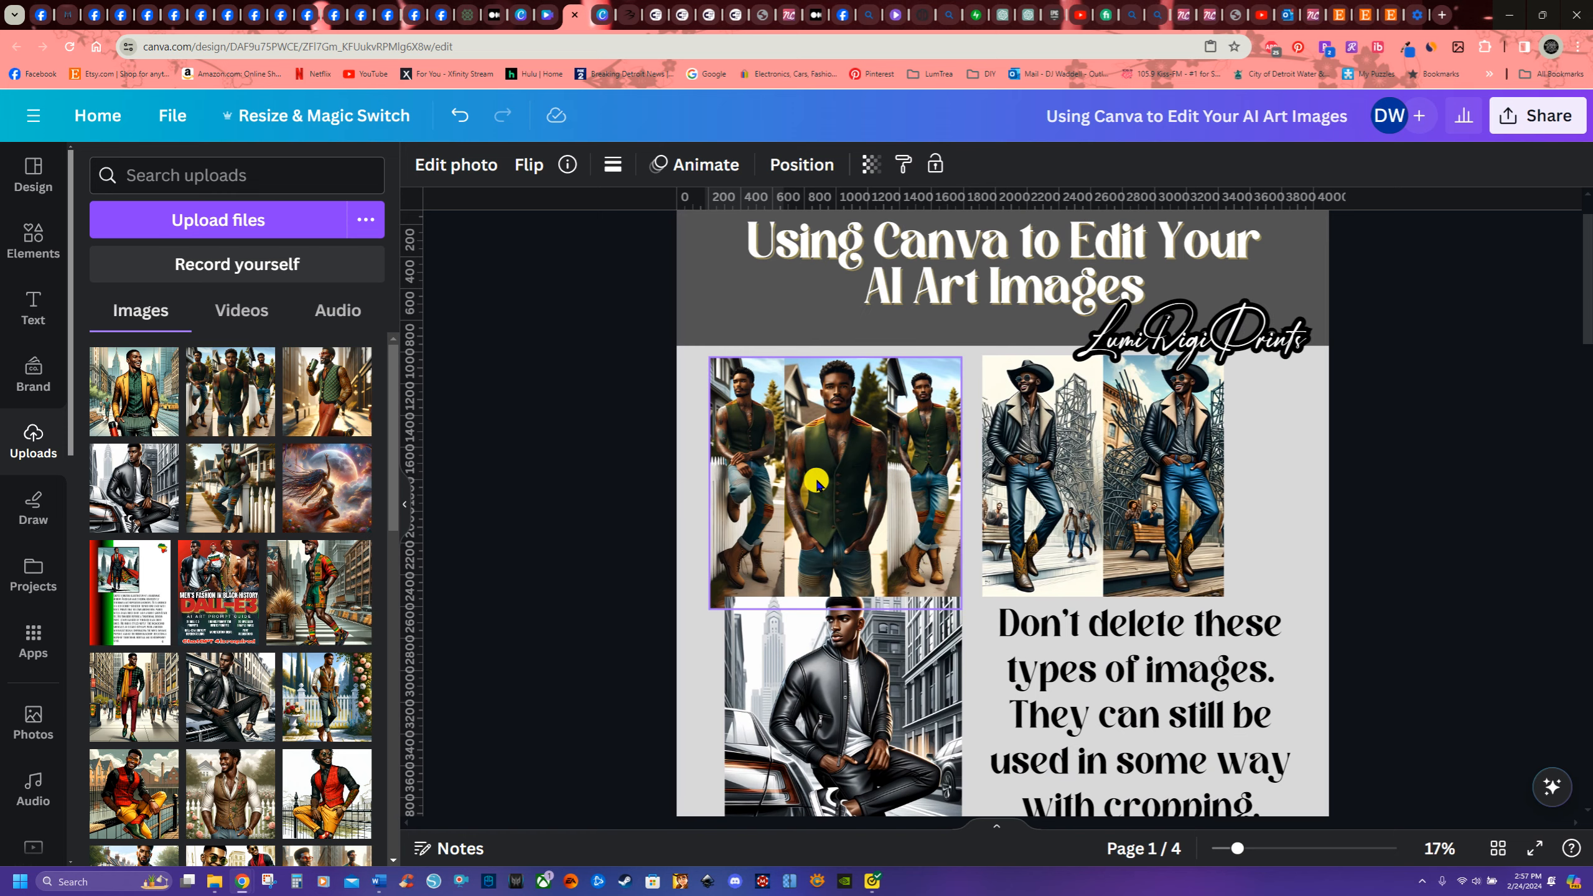
scroll(900, 507, down, 8)
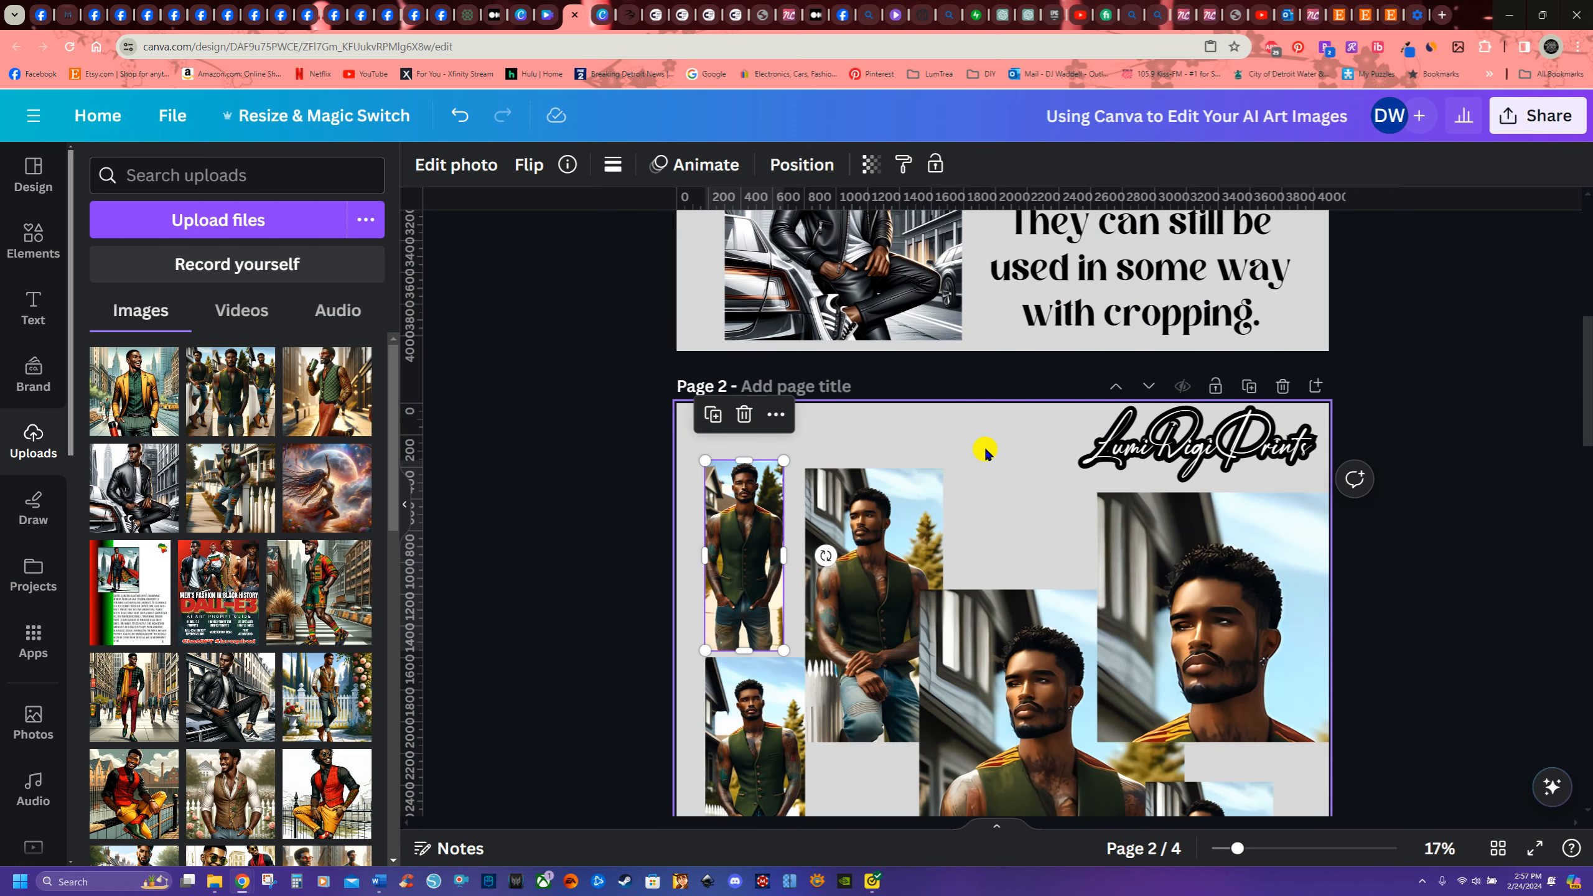
scroll(984, 458, up, 2)
scroll(986, 627, up, 2)
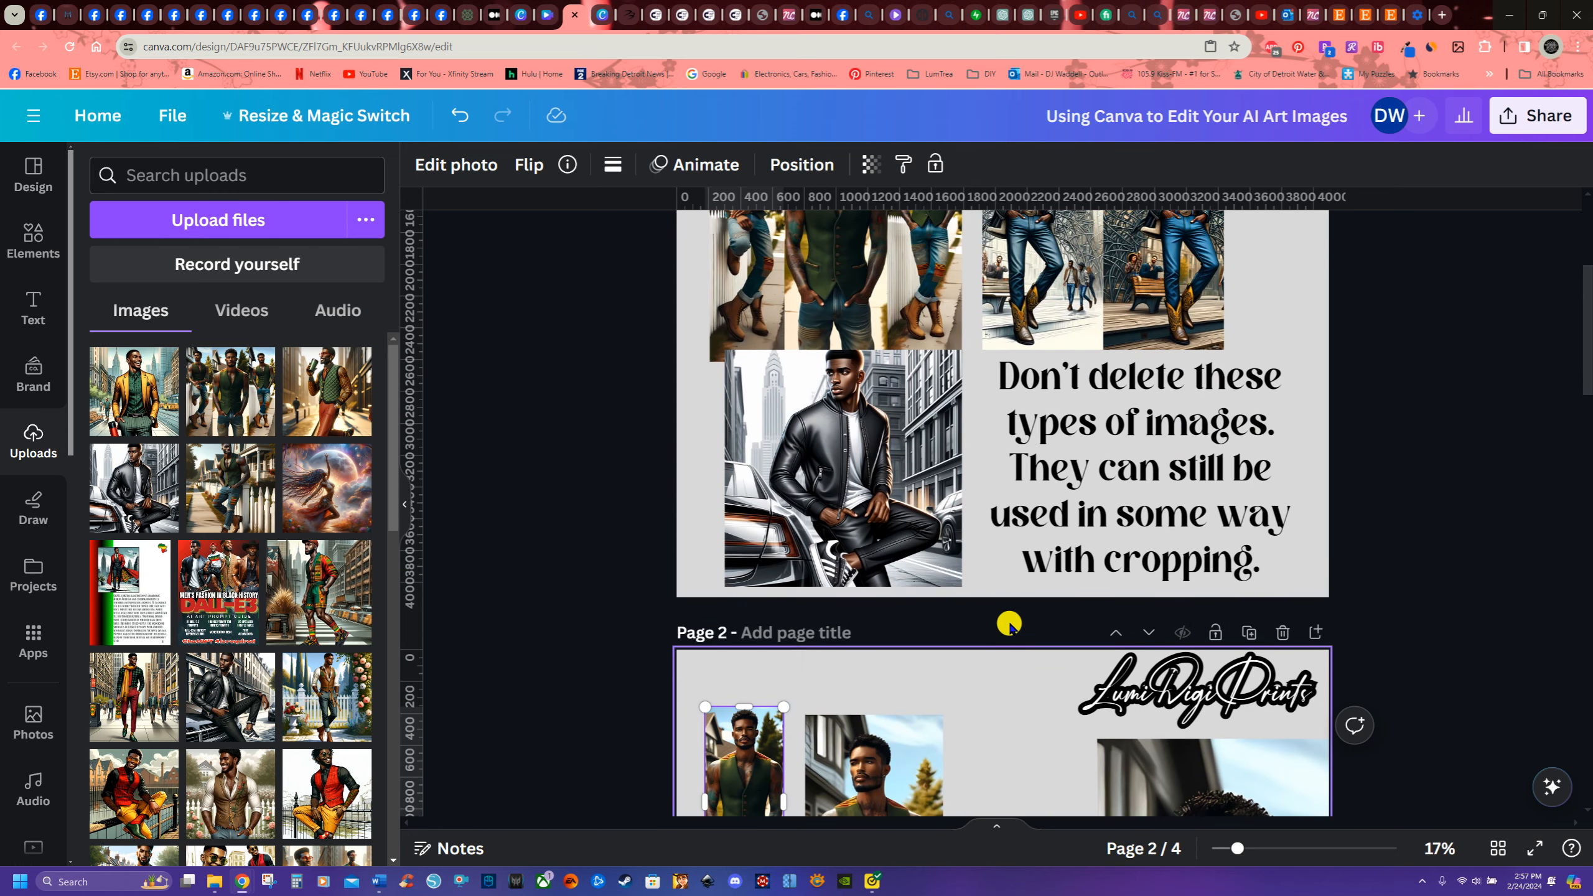
scroll(971, 557, up, 4)
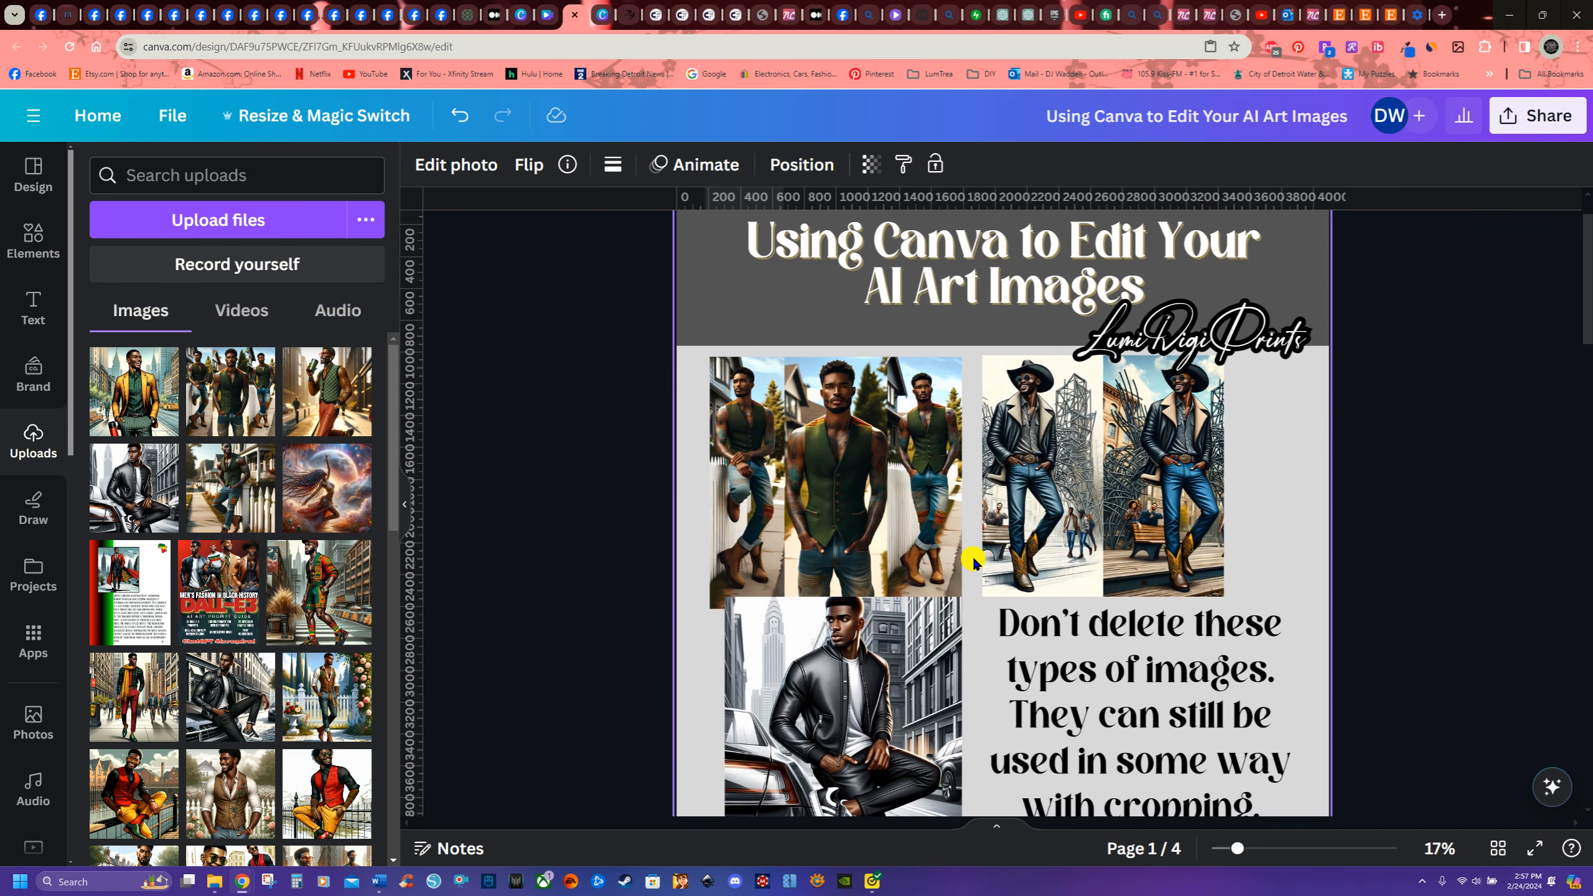
scroll(974, 559, down, 2)
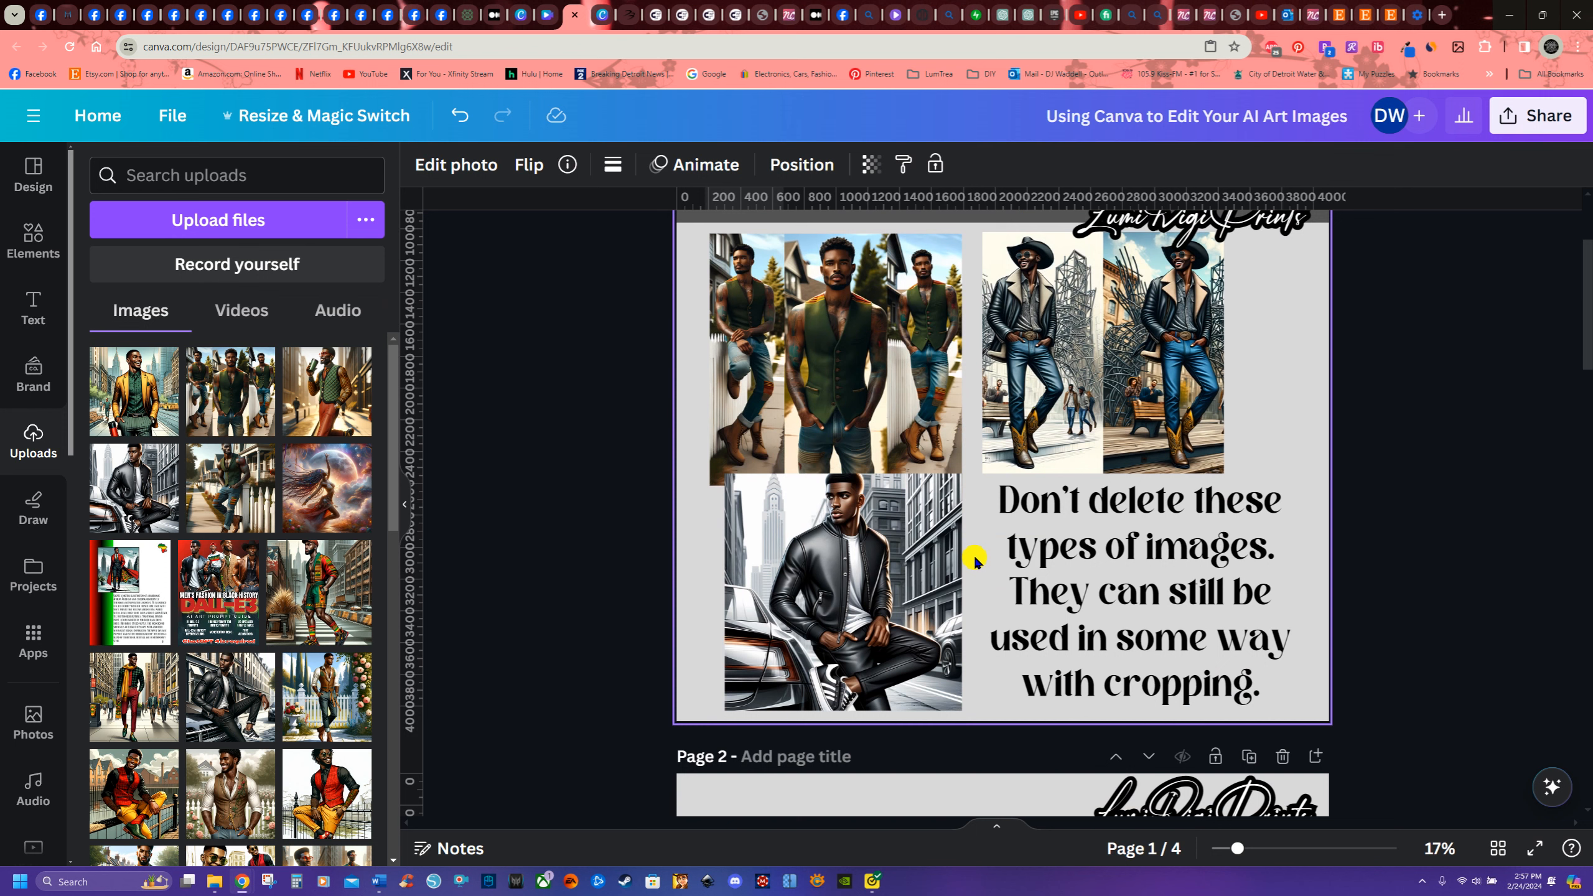
scroll(974, 560, down, 2)
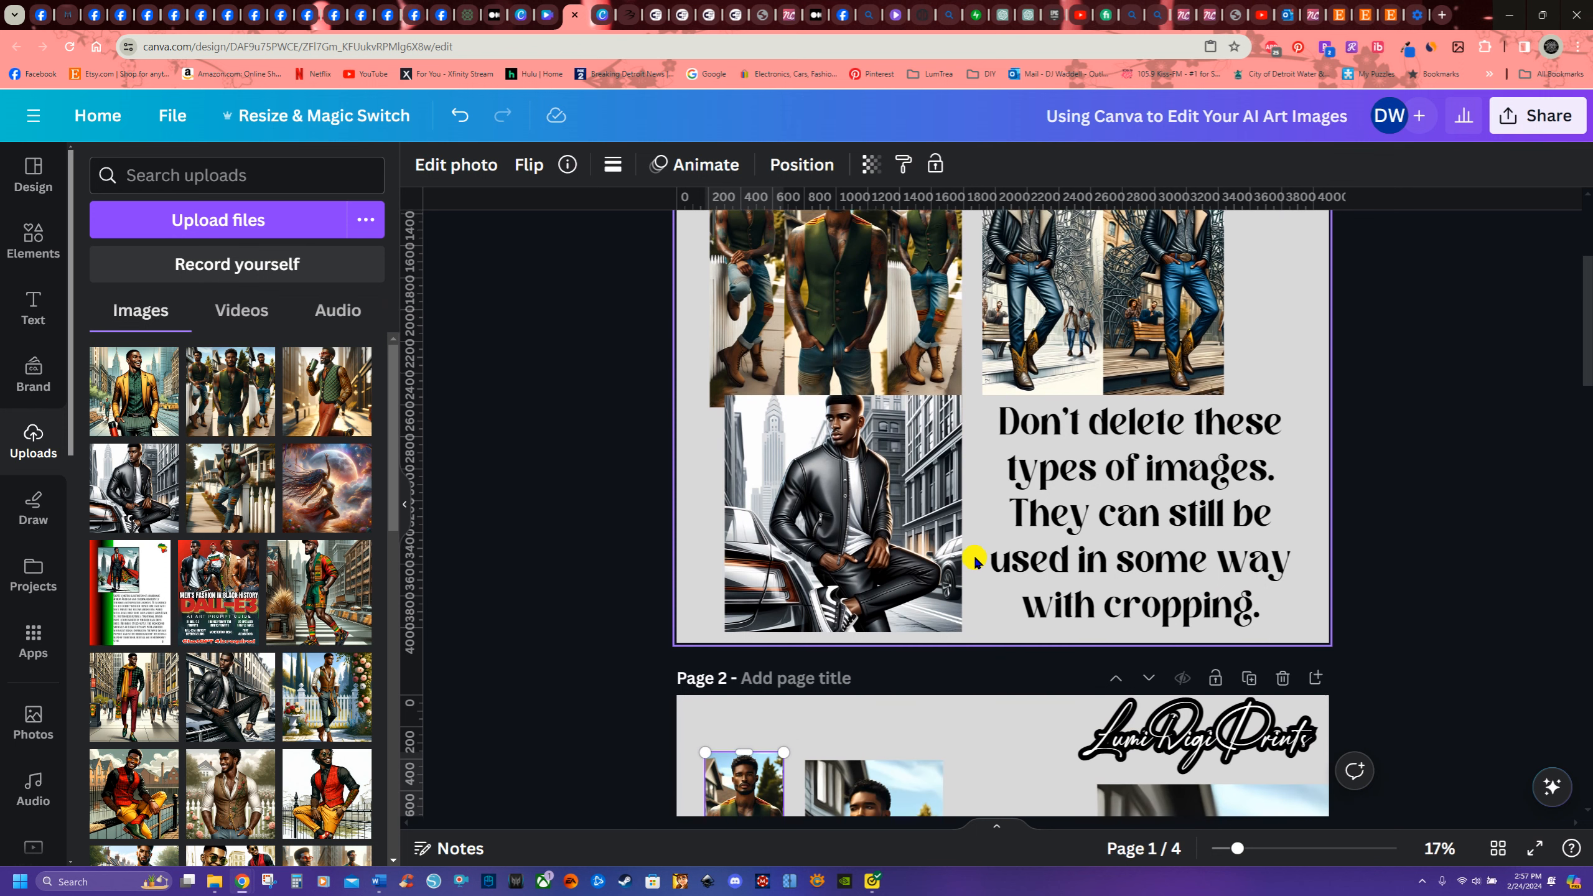